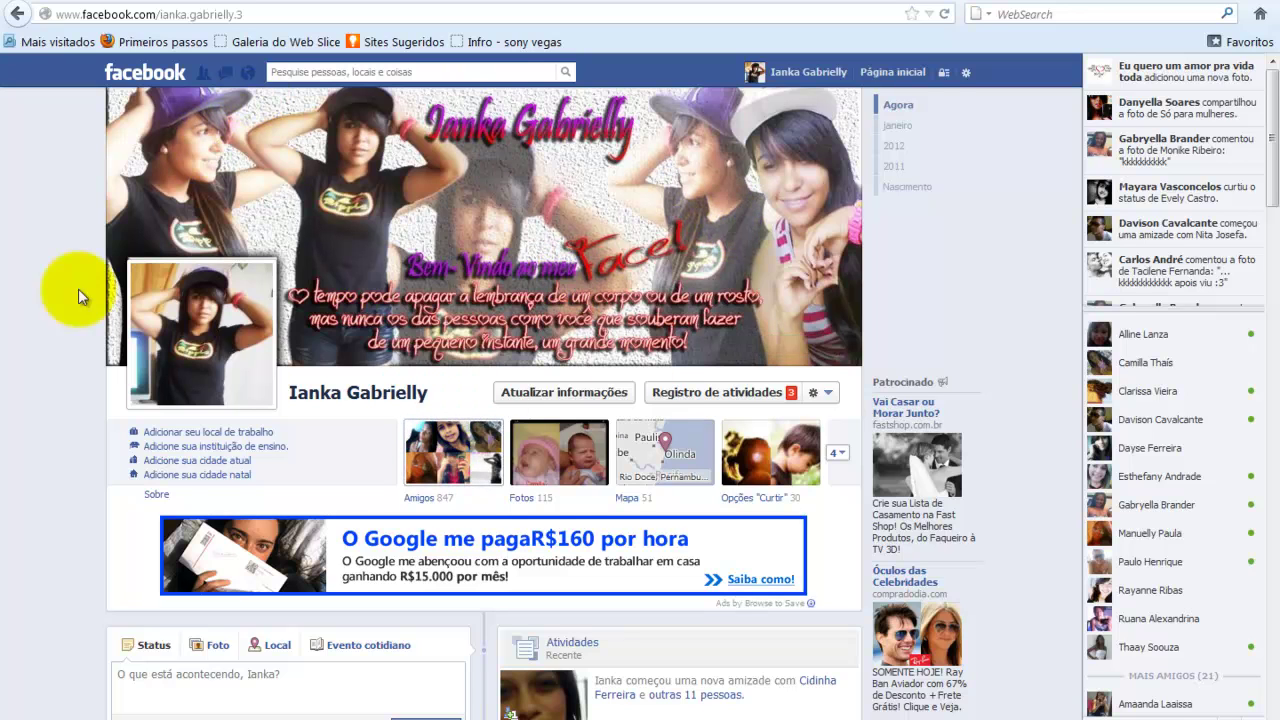
# Switch to the YouTube tutorial channel and scroll through it.
pyautogui.scroll(-5, 176, 430)
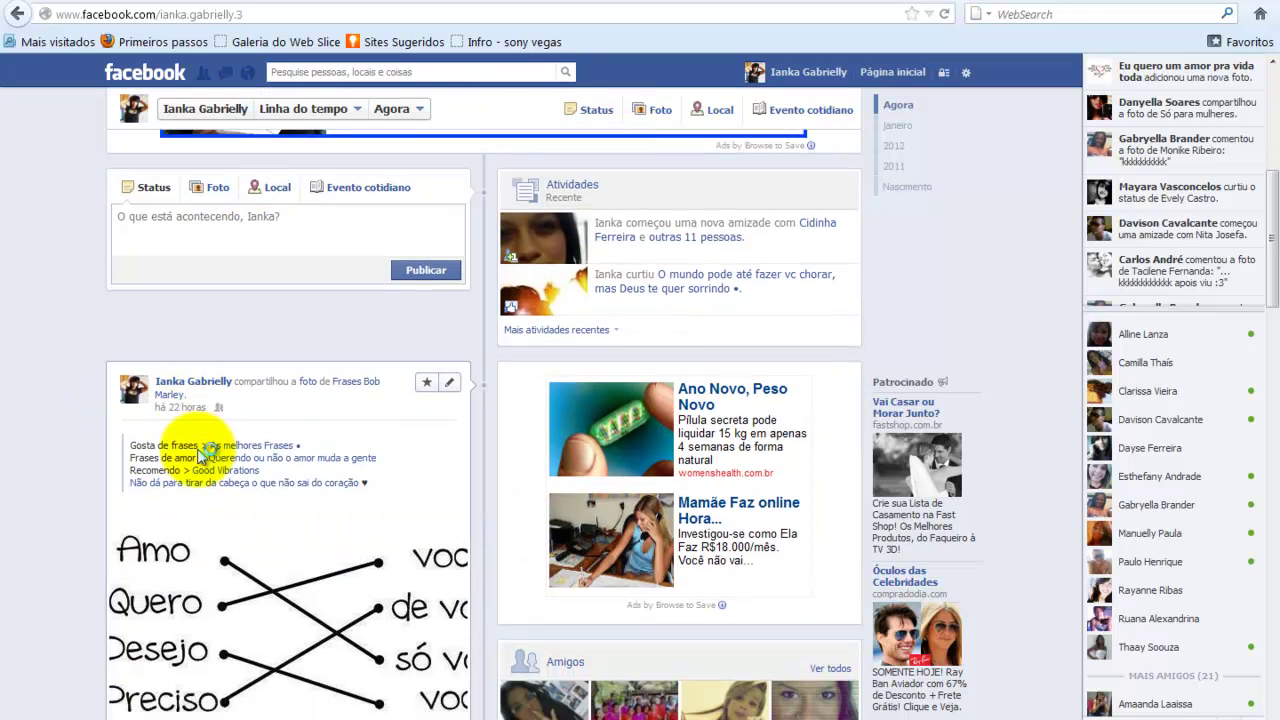
pyautogui.scroll(5, 180, 440)
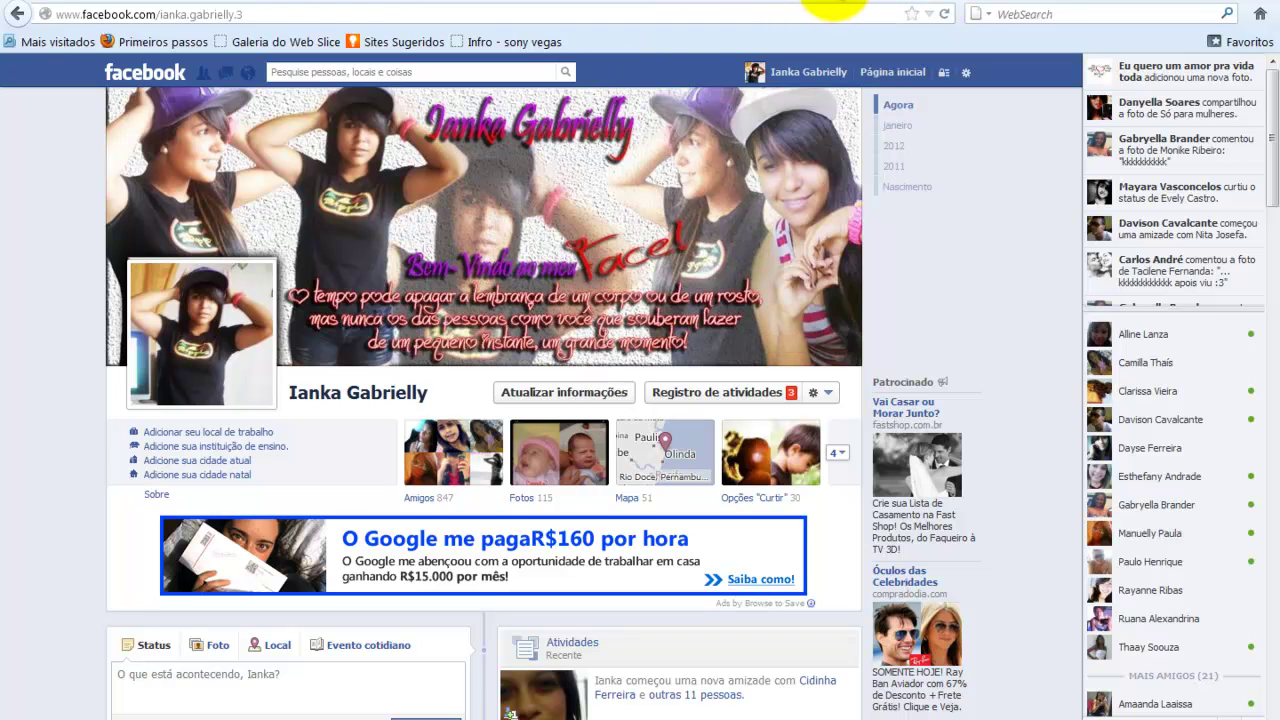
pyautogui.click(832, 4)
pyautogui.scroll(-3, 180, 453)
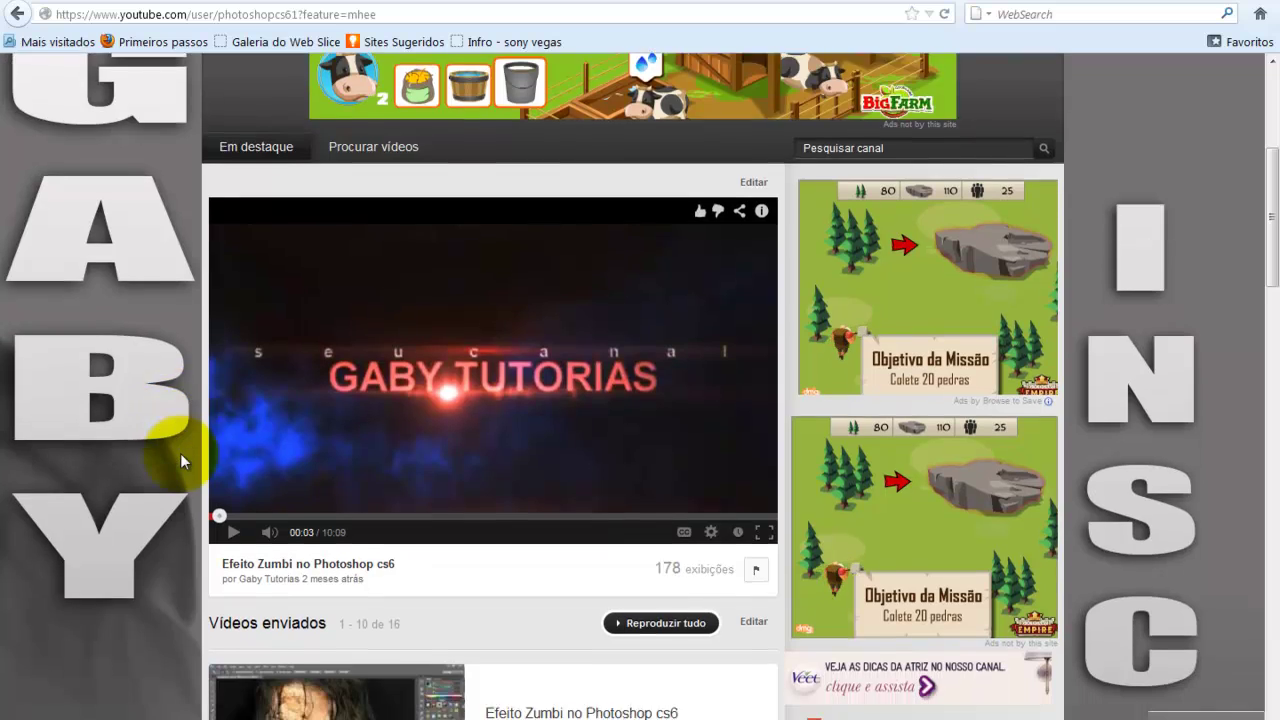
pyautogui.scroll(-5, 180, 453)
pyautogui.scroll(7, 180, 453)
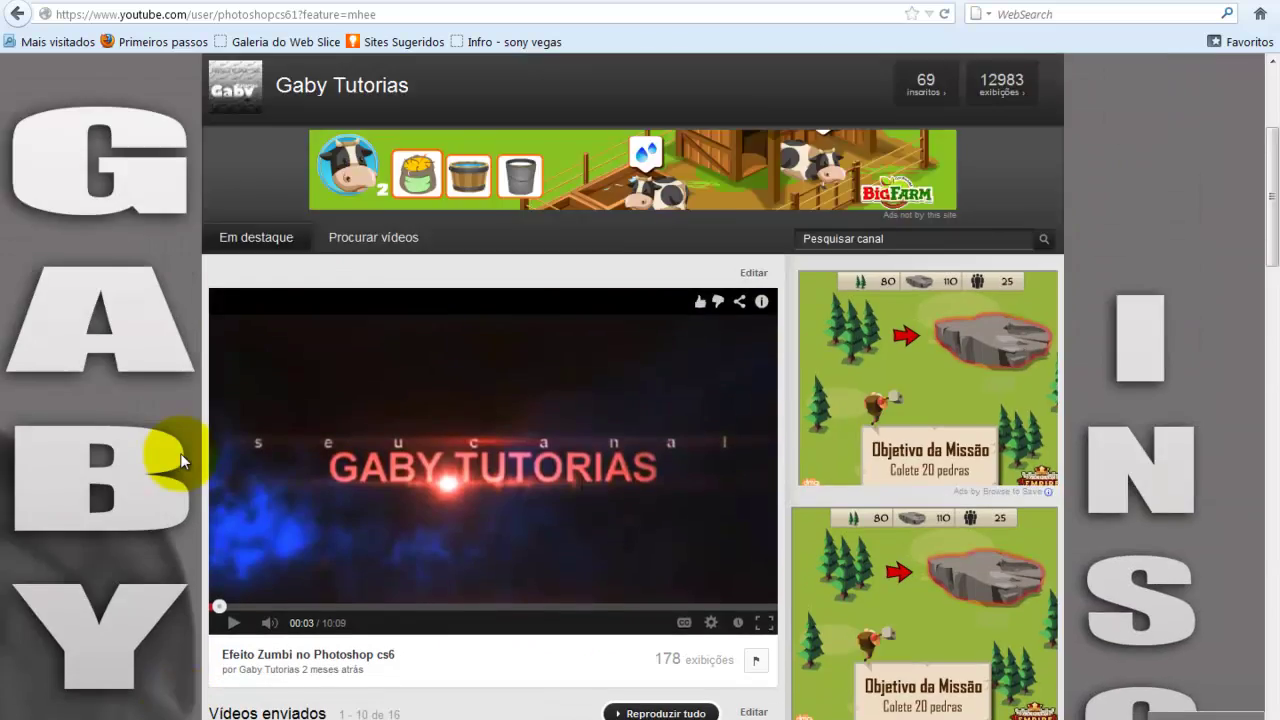
pyautogui.scroll(3, 180, 453)
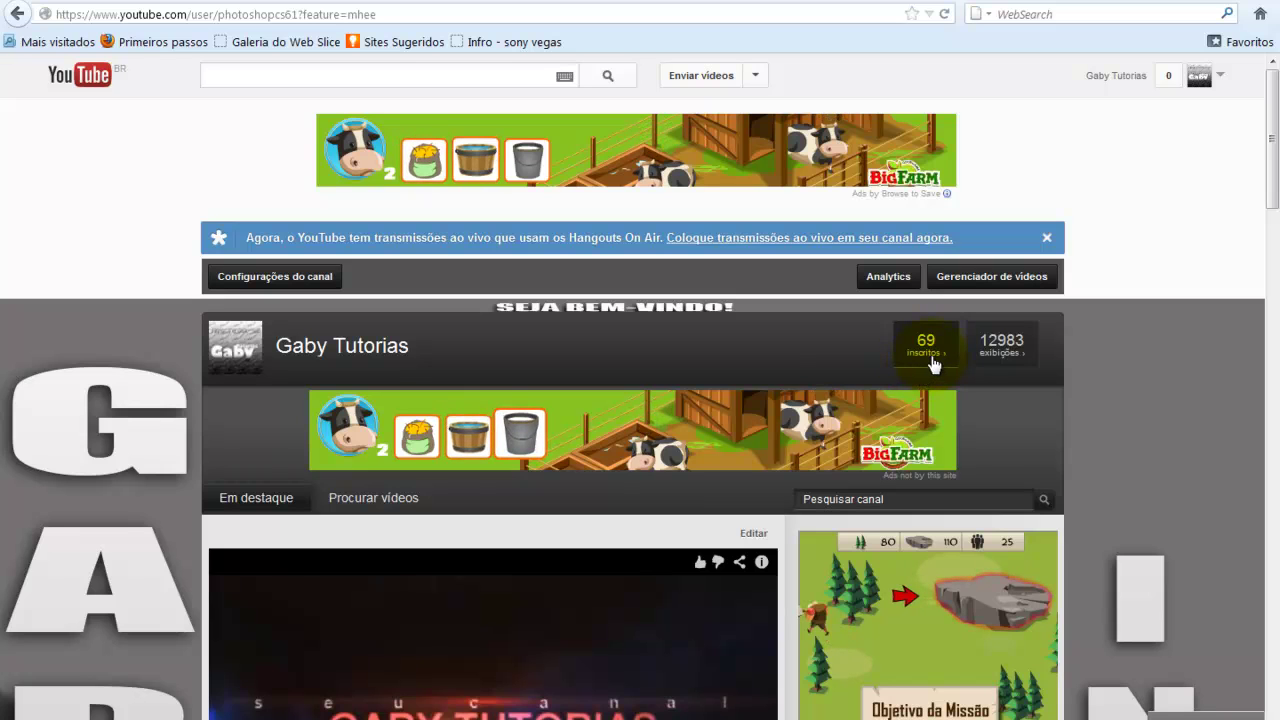
pyautogui.scroll(-4, 506, 357)
pyautogui.scroll(-3, 506, 357)
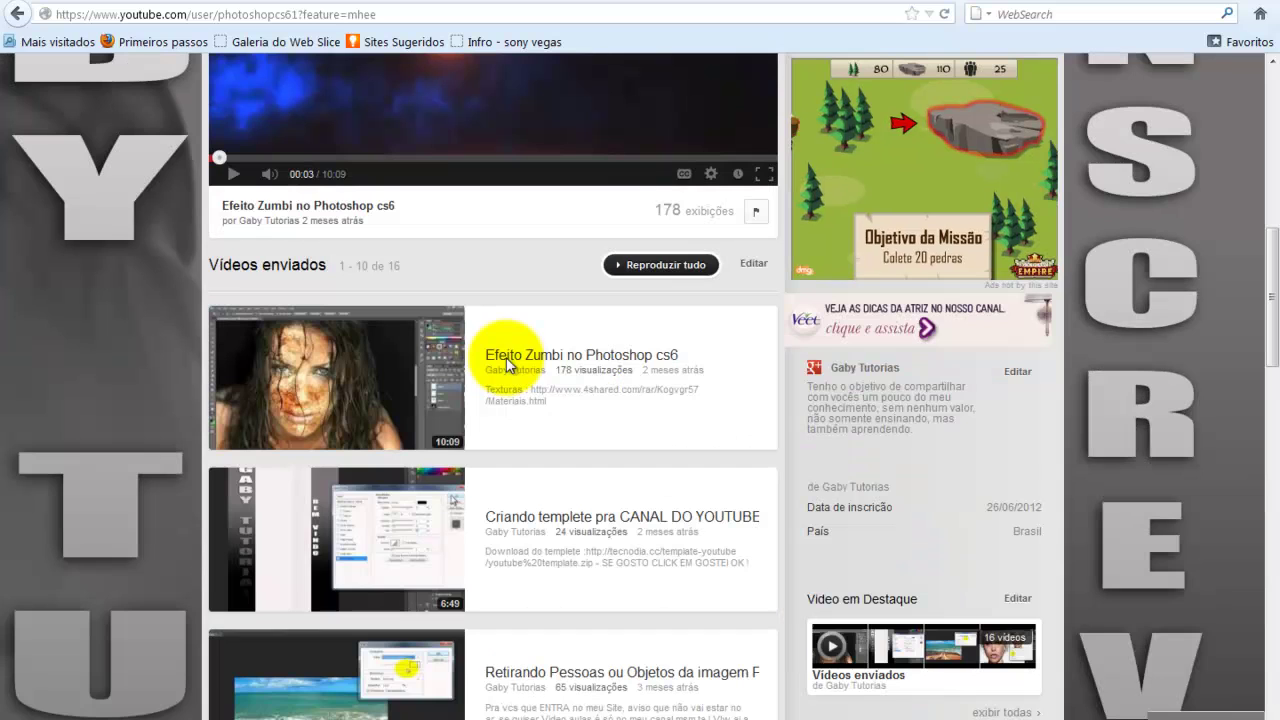
pyautogui.scroll(3, 506, 357)
pyautogui.scroll(3, 506, 357)
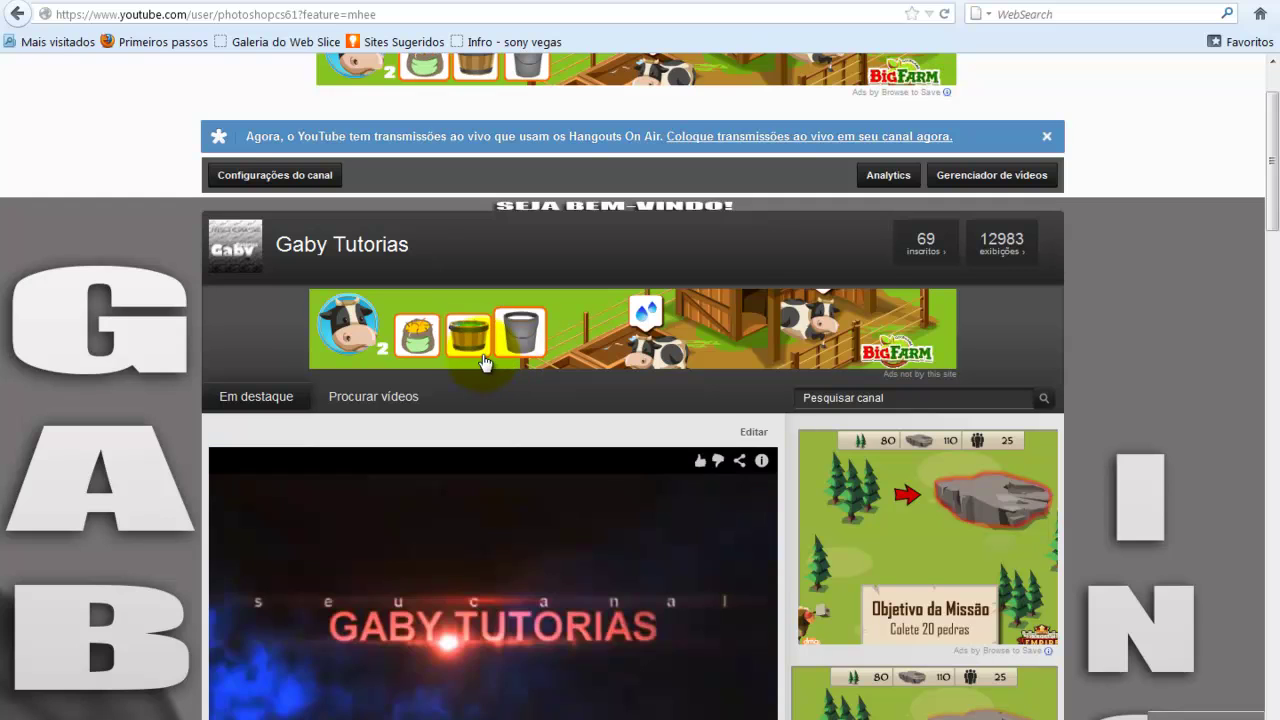
pyautogui.scroll(-3, 338, 517)
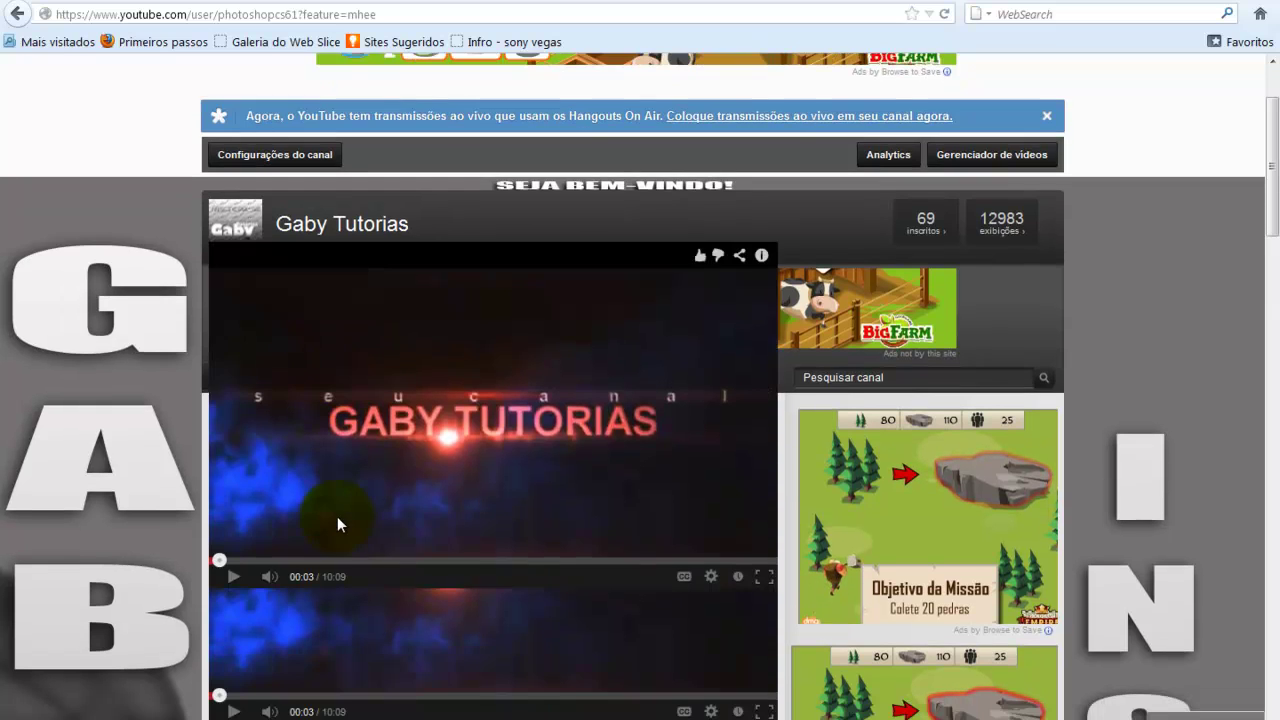
pyautogui.scroll(-2, 339, 517)
pyautogui.scroll(-3, 450, 510)
pyautogui.scroll(-2, 560, 500)
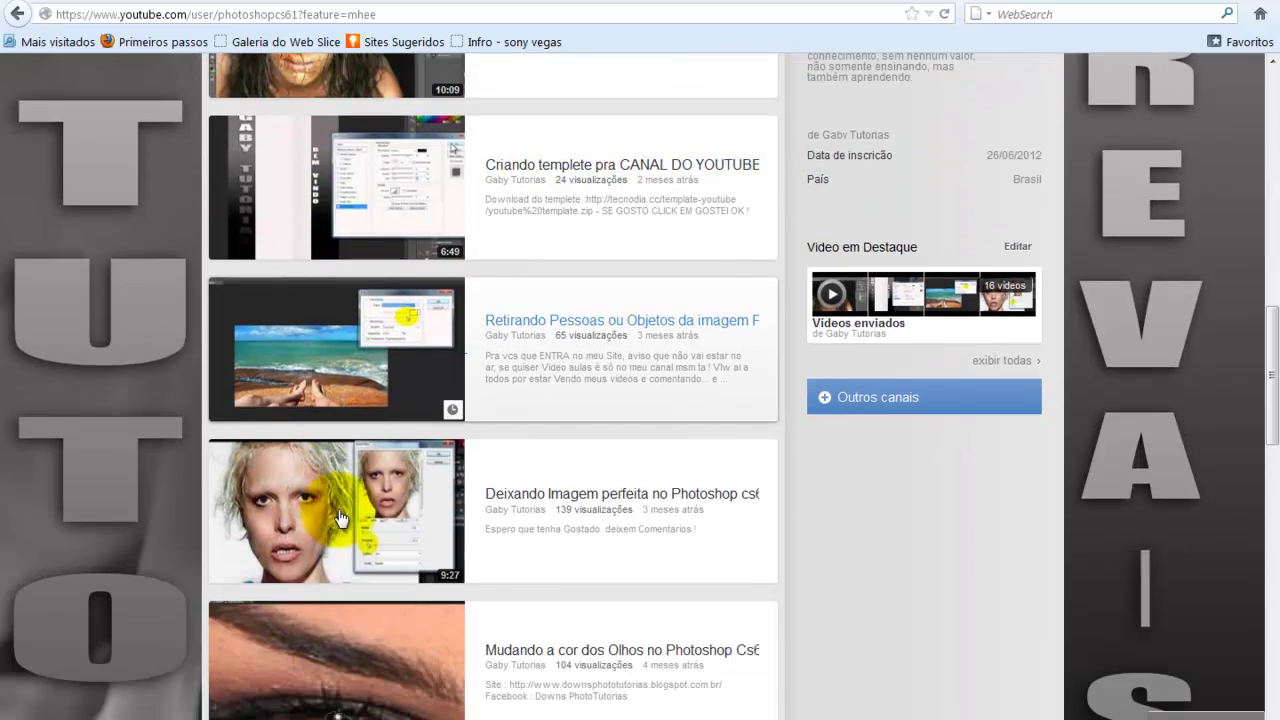
pyautogui.scroll(-4, 674, 497)
pyautogui.scroll(2, 668, 480)
pyautogui.scroll(3, 663, 463)
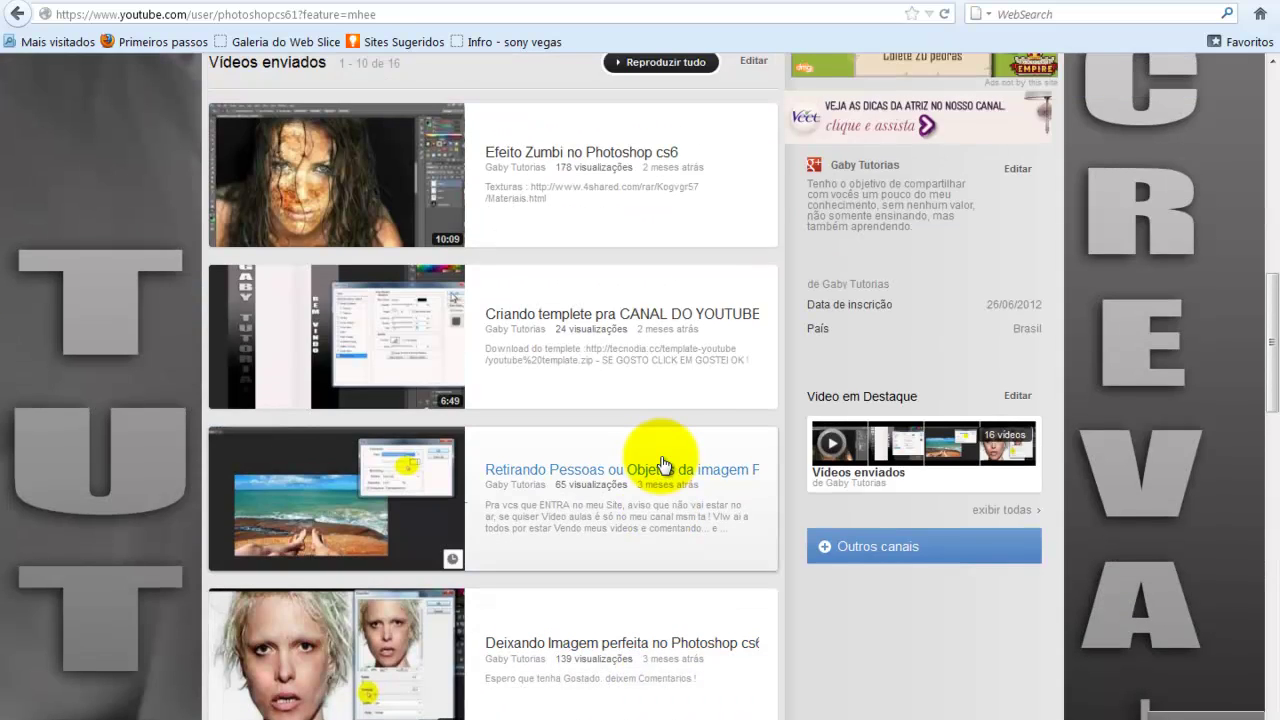
pyautogui.scroll(2, 663, 463)
pyautogui.scroll(2, 663, 465)
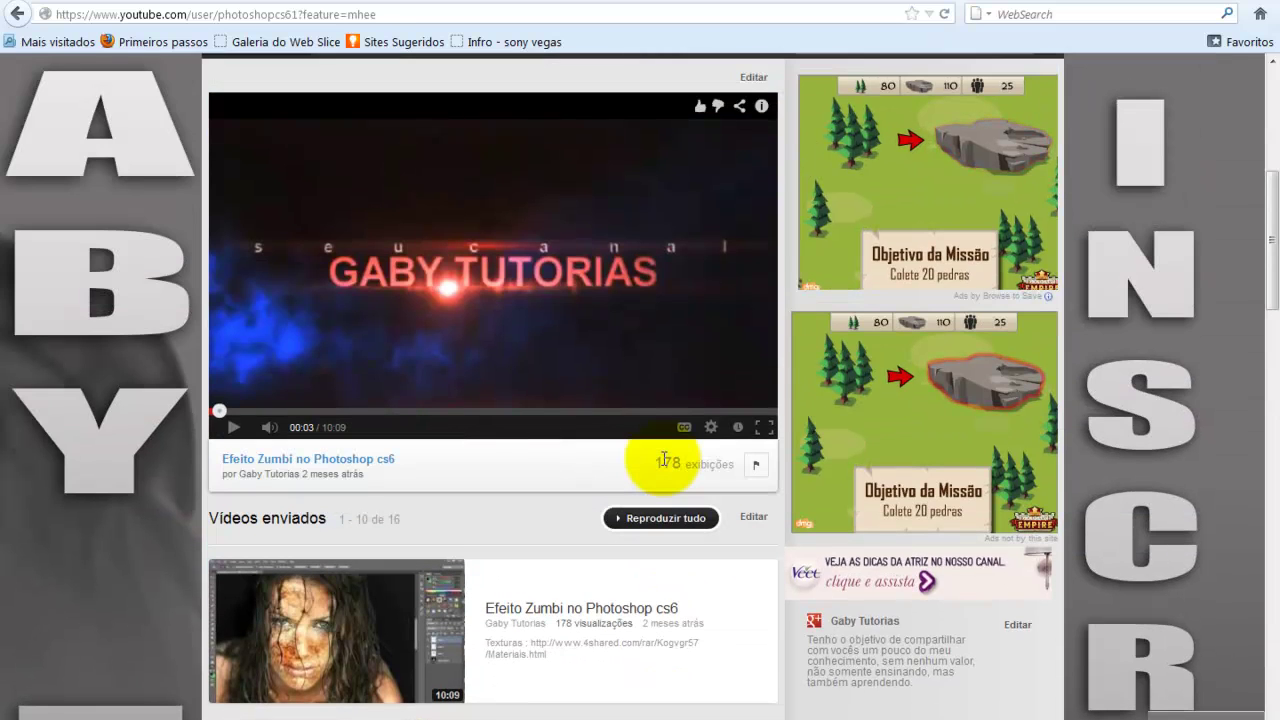
pyautogui.scroll(4, 663, 460)
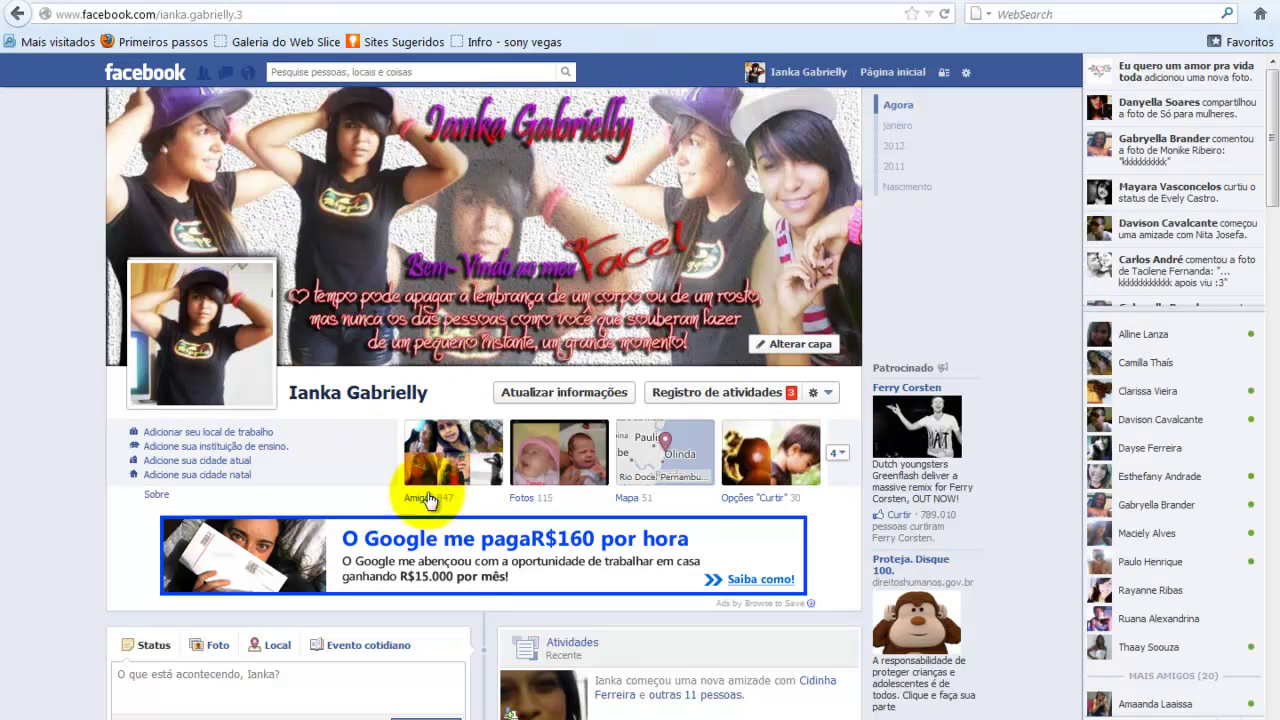
# Select and deselect the profile name on the Facebook profile page.
pyautogui.moveTo(449, 395); pyautogui.dragTo(288, 393)
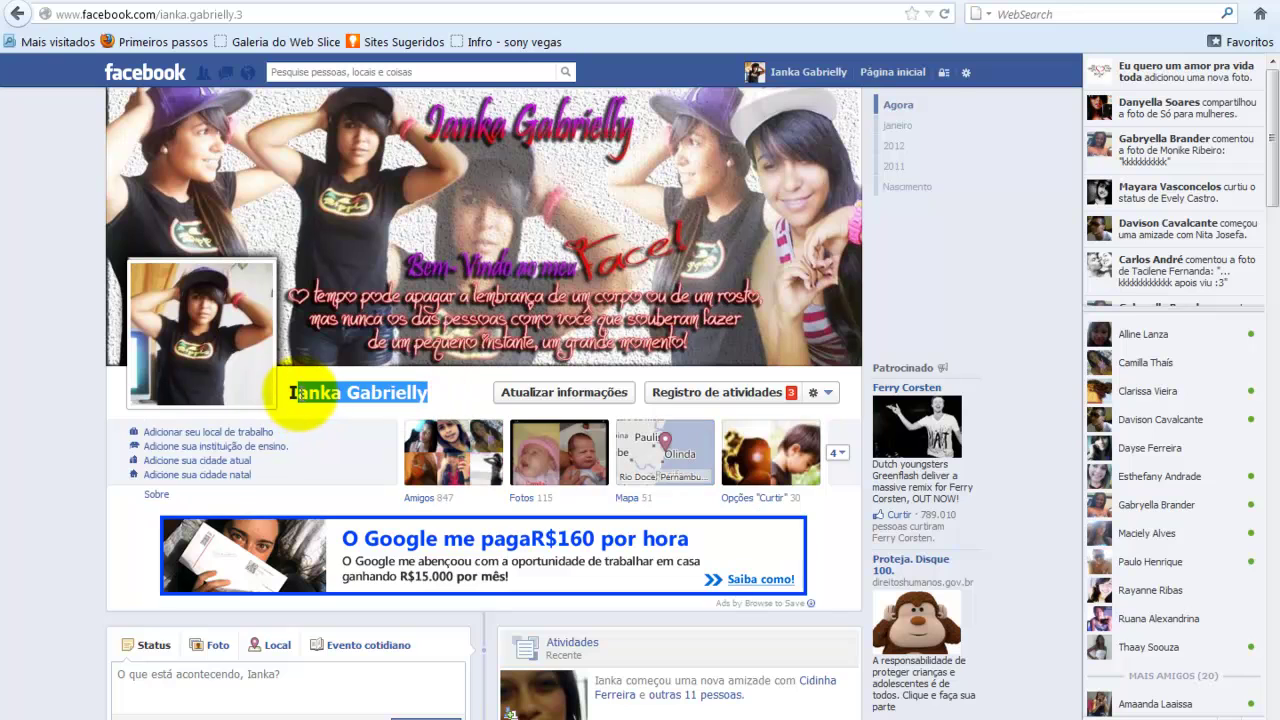
pyautogui.click(436, 390)
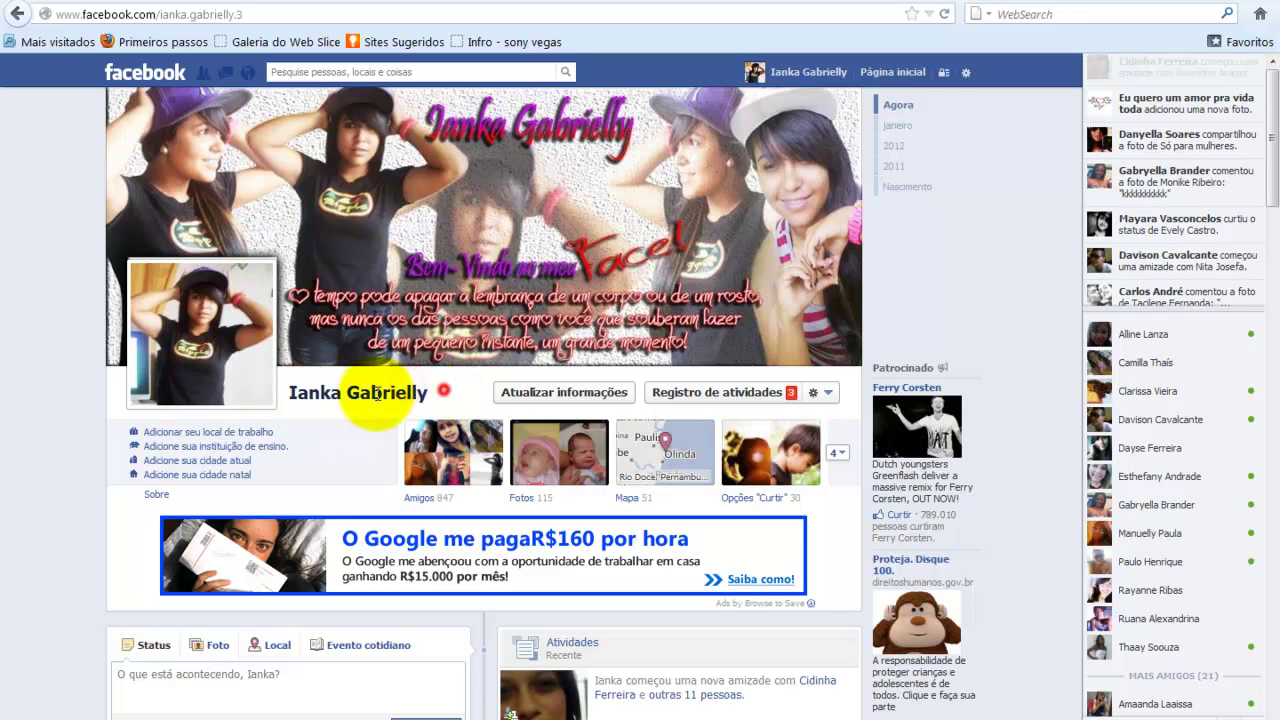
pyautogui.moveTo(445, 391); pyautogui.dragTo(260, 401)
pyautogui.click(414, 400)
pyautogui.scroll(-5, 405, 438)
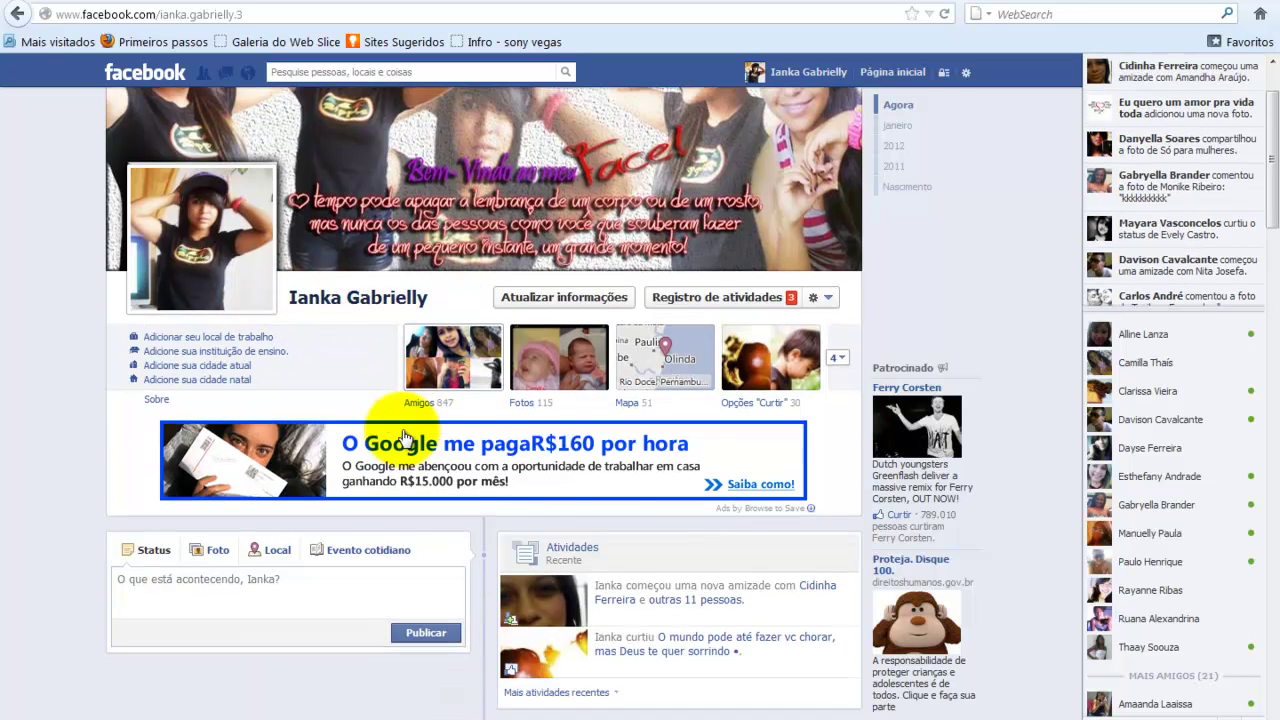
pyautogui.scroll(-2, 405, 435)
pyautogui.scroll(5, 395, 425)
pyautogui.scroll(2, 443, 443)
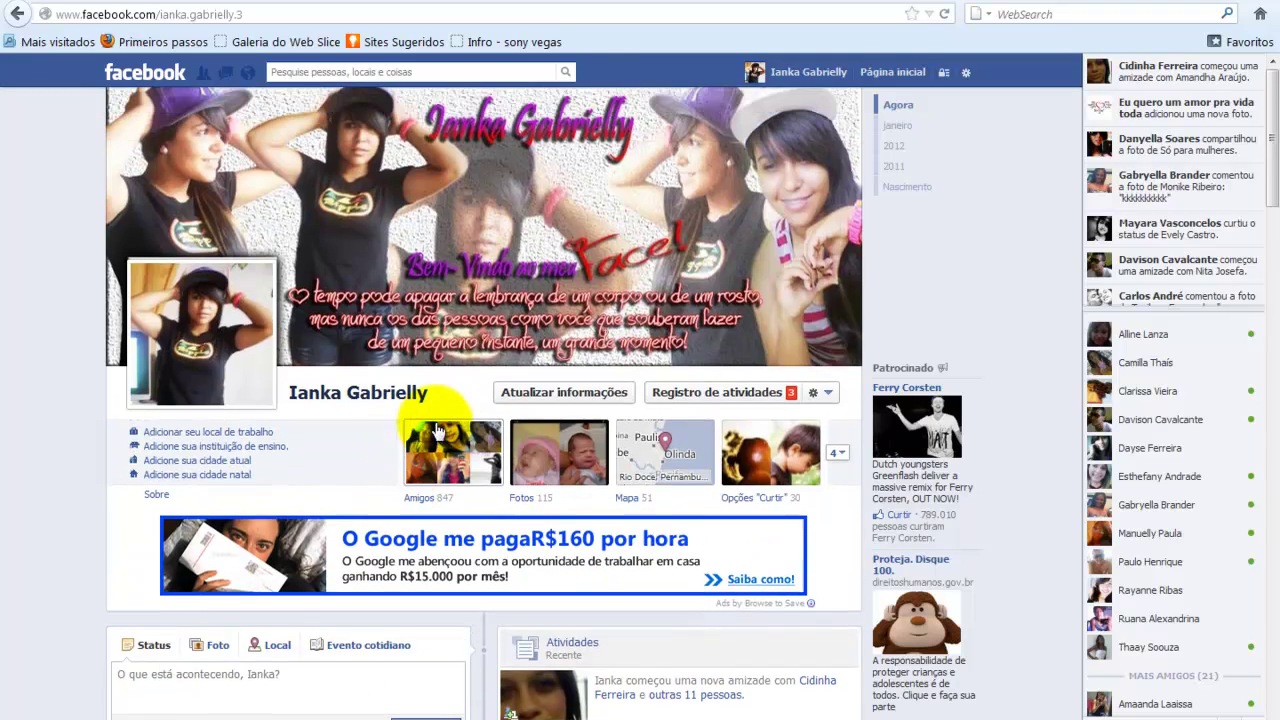
# Minimize the browser, capture a full-screen screenshot, and bring up the Start menu.
pyautogui.click(1205, 9)
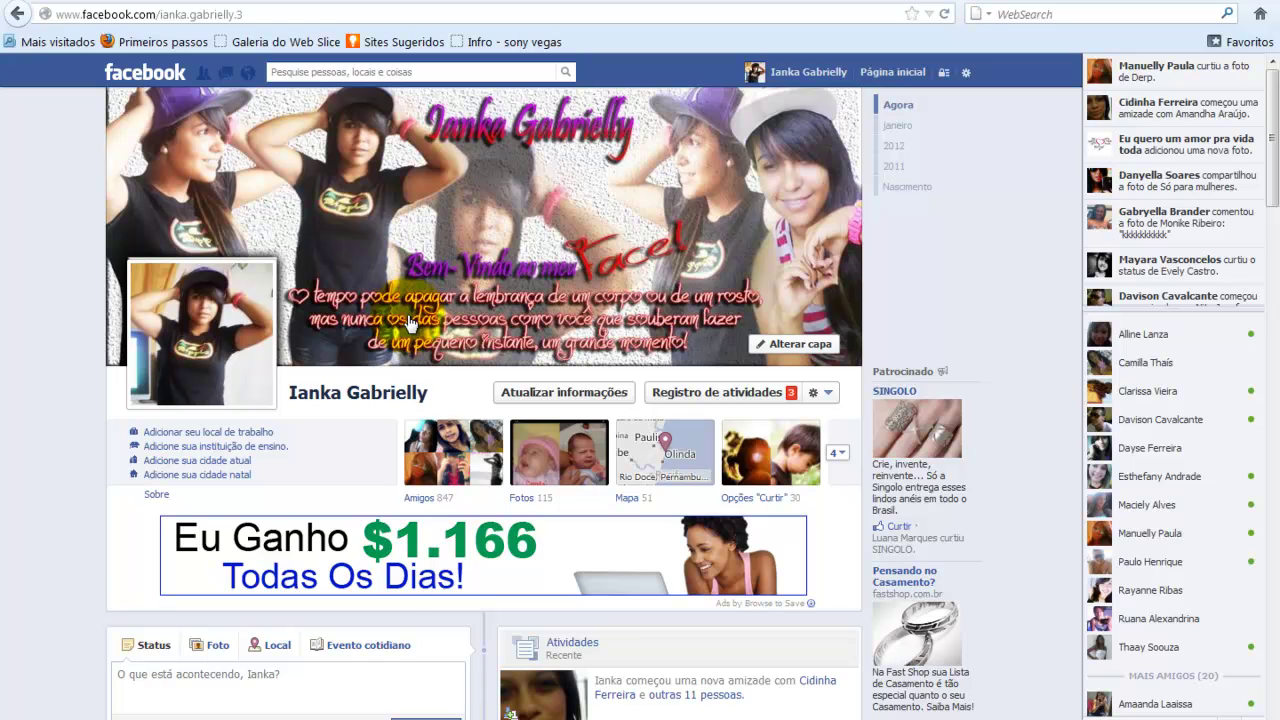
pyautogui.press('Print')
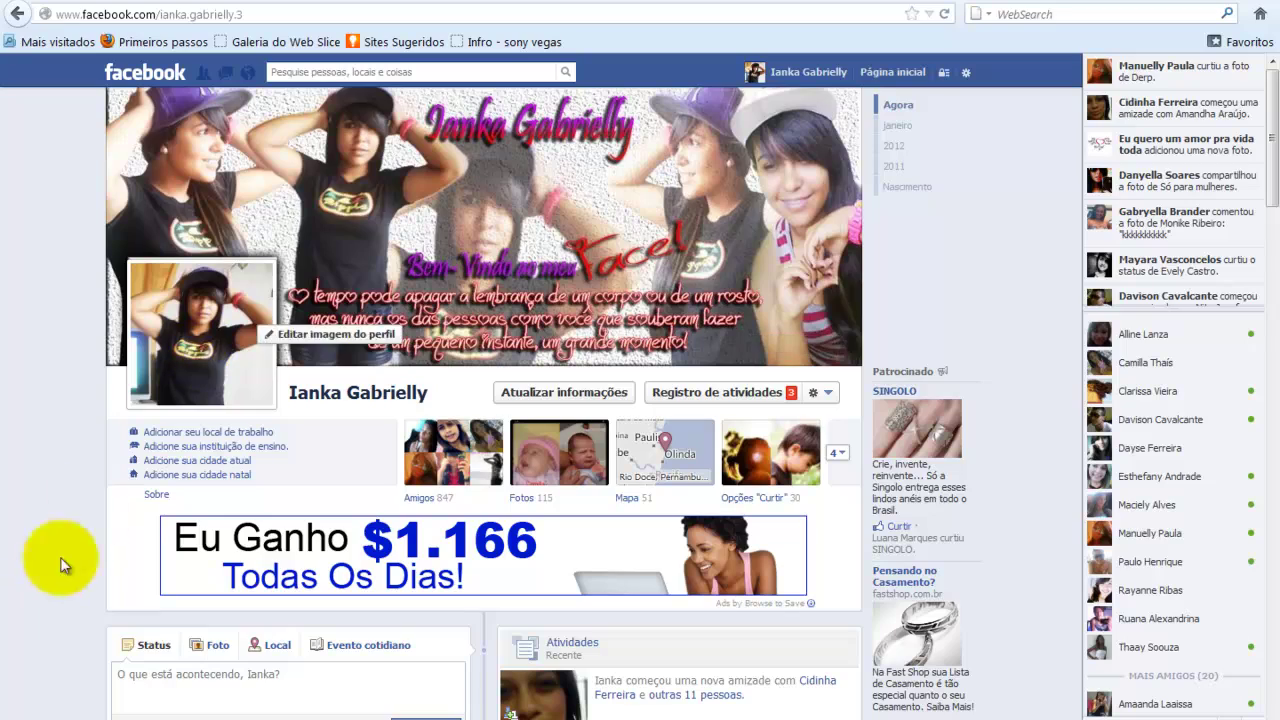
pyautogui.press('super')
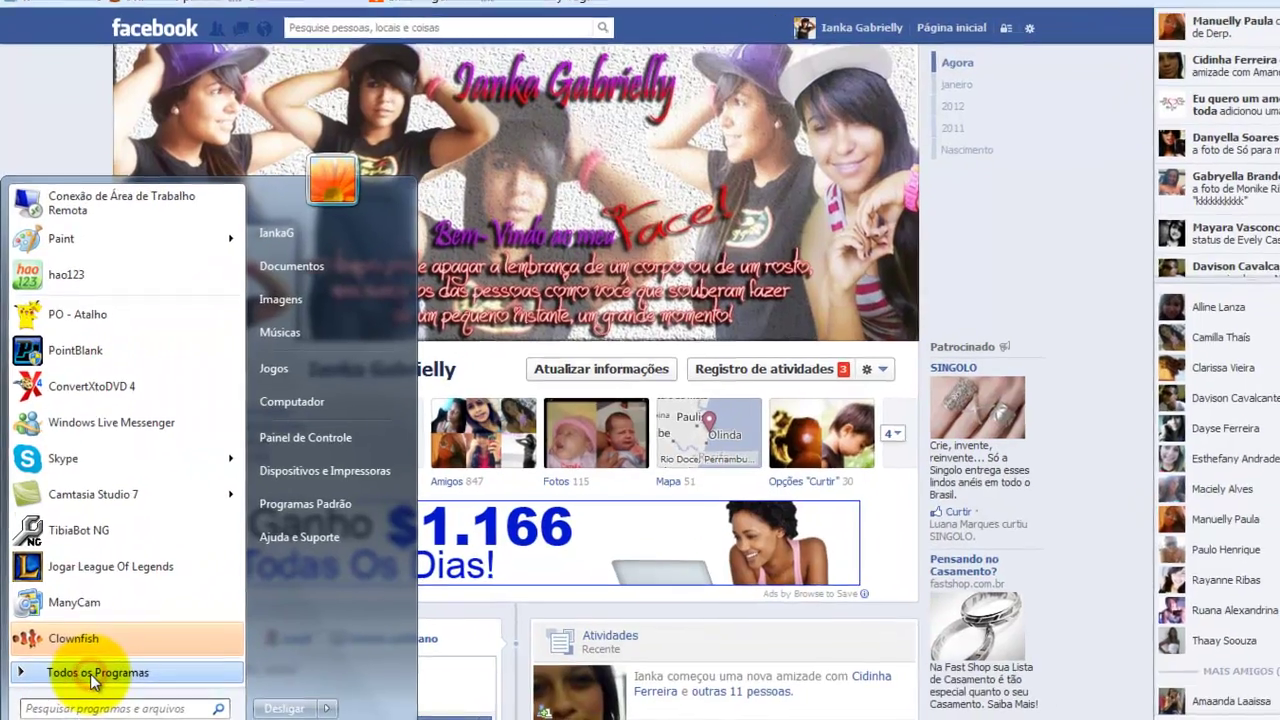
# Launch Paint from Todos os Programas > Acessórios.
pyautogui.click(95, 674)
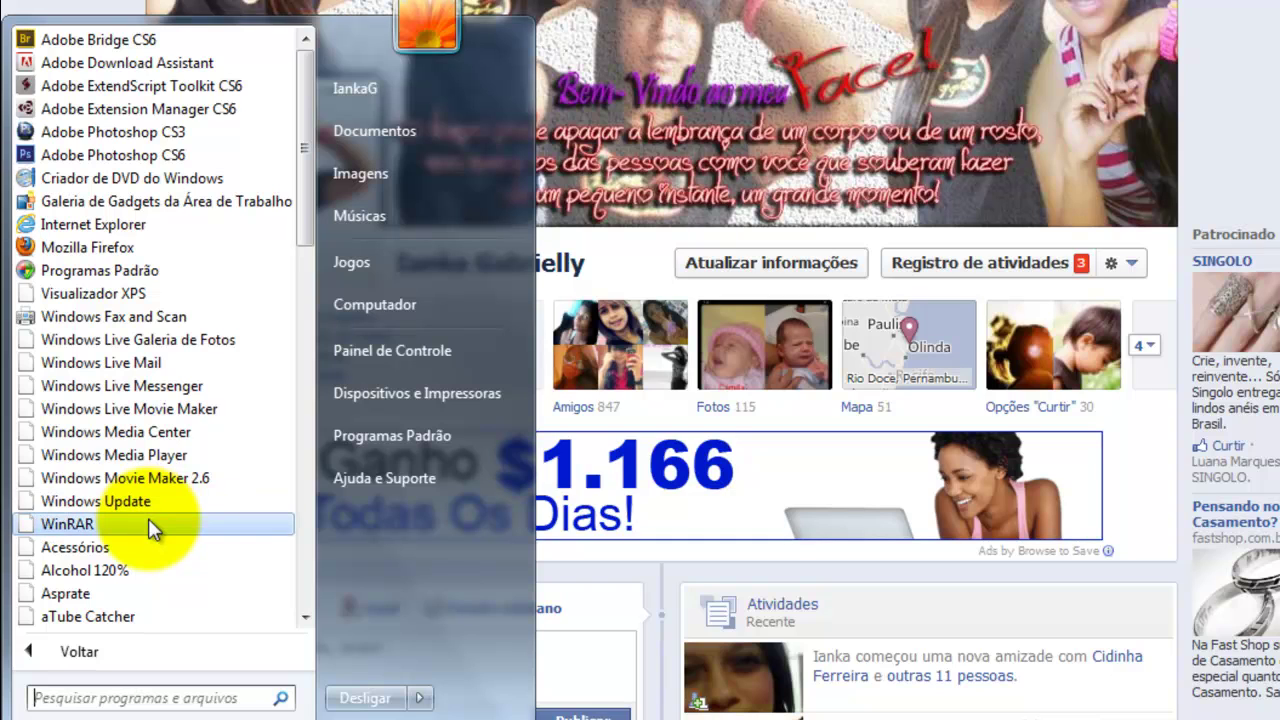
pyautogui.scroll(-1, 150, 525)
pyautogui.scroll(-1, 150, 530)
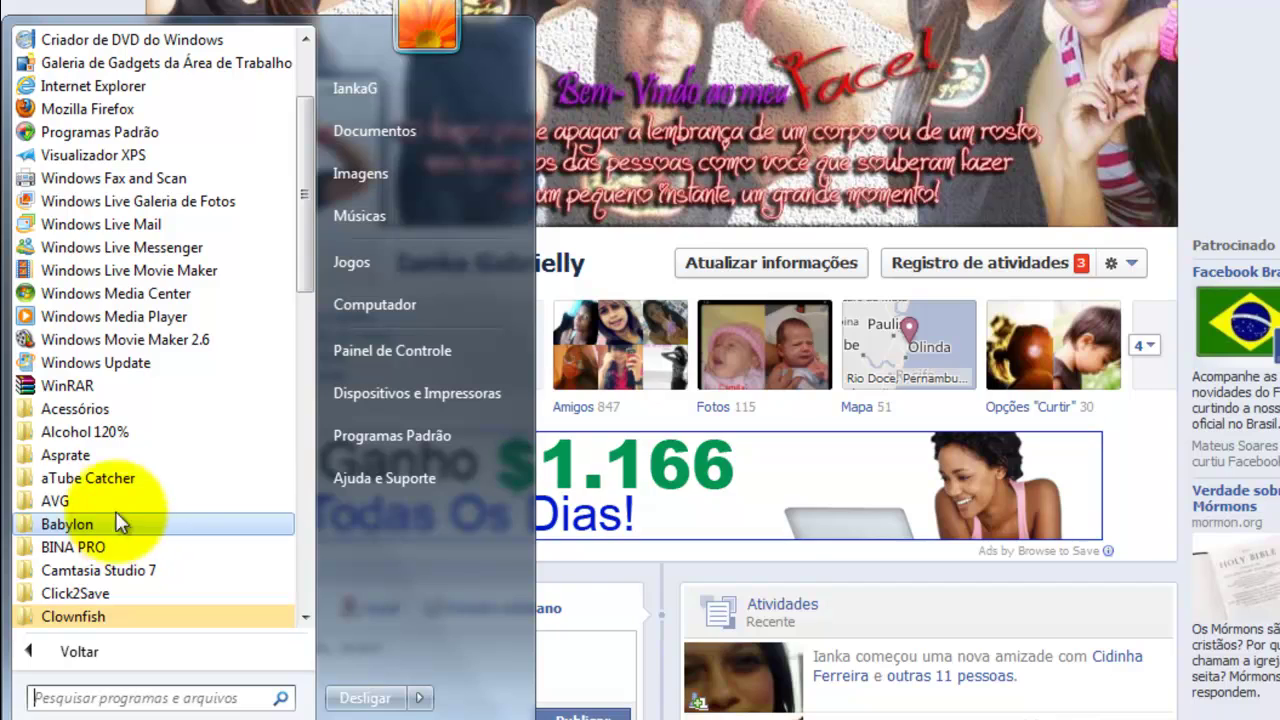
pyautogui.click(108, 414)
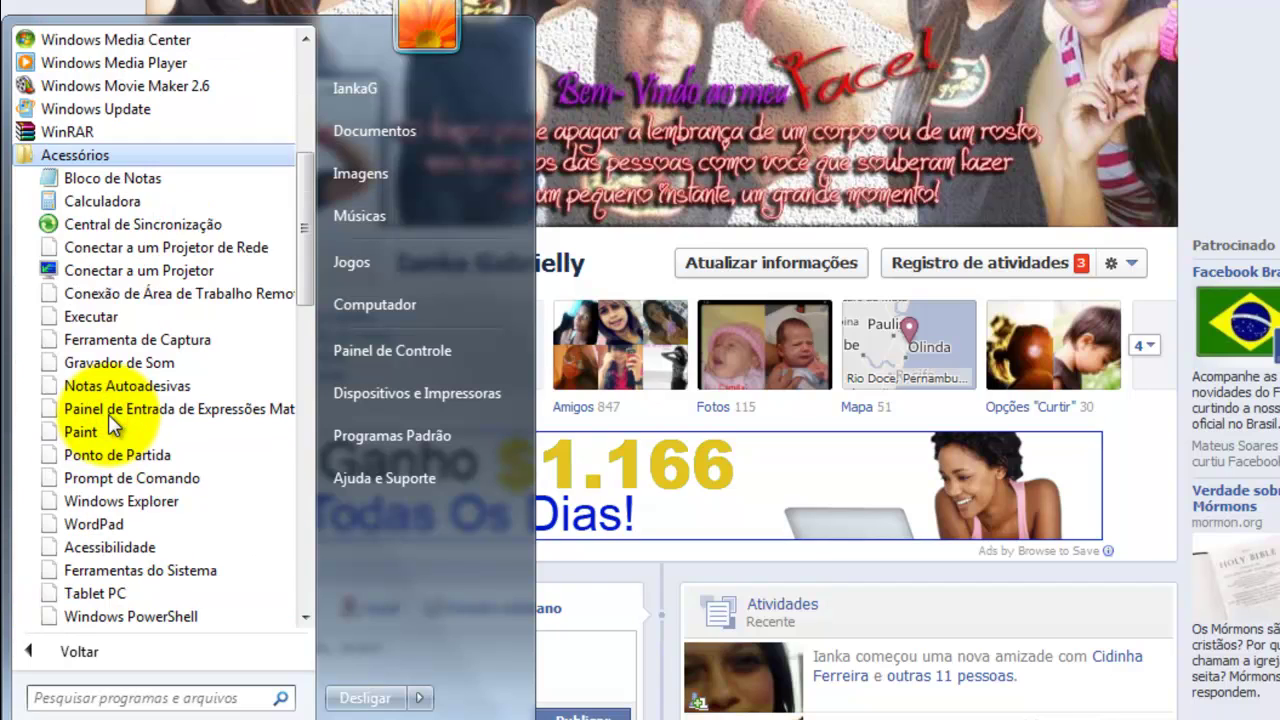
pyautogui.click(117, 437)
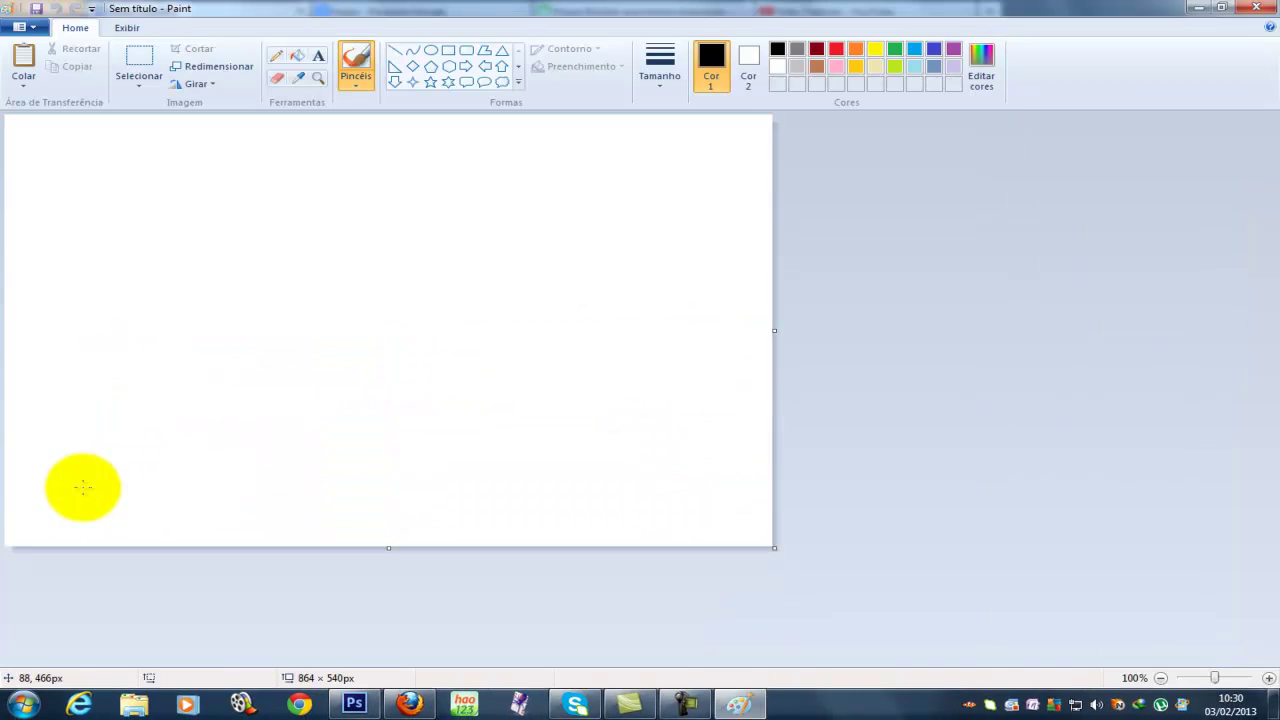
# Paste the Facebook screenshot into Paint and crop it to the cover photo area.
pyautogui.hotkey('ctrl', 'v')
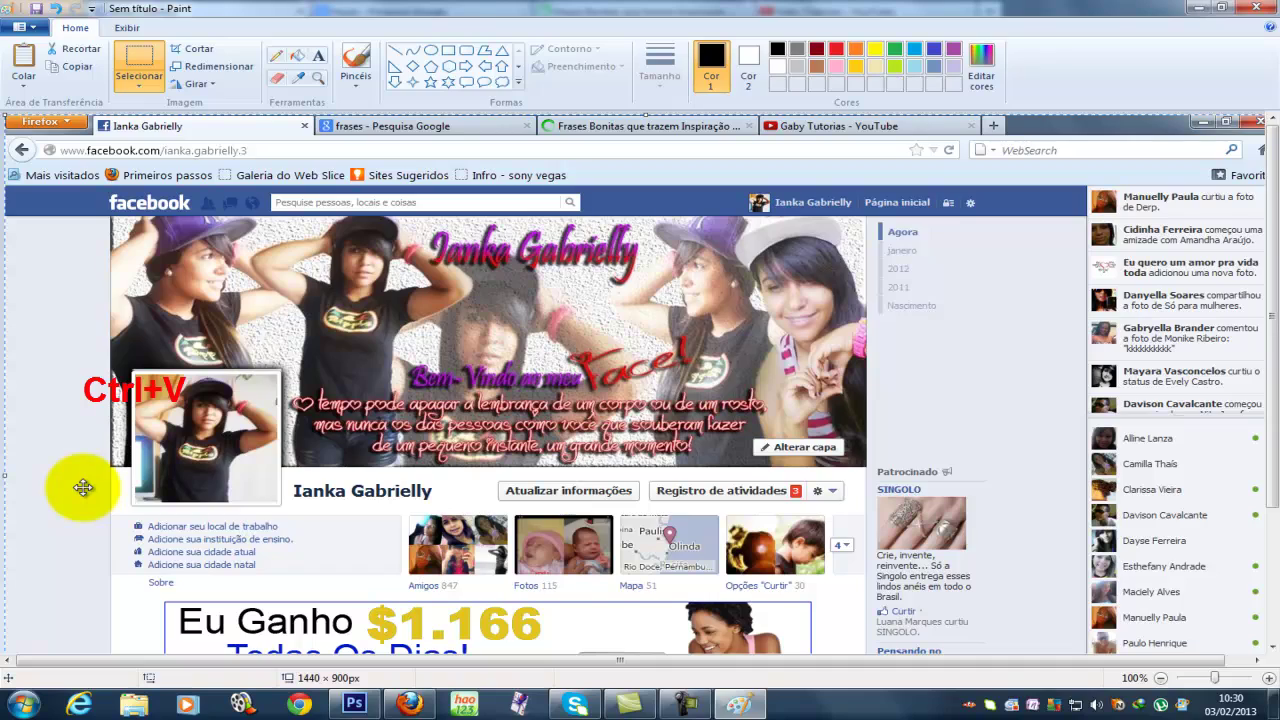
pyautogui.scroll(-3, 83, 487)
pyautogui.scroll(3, 83, 487)
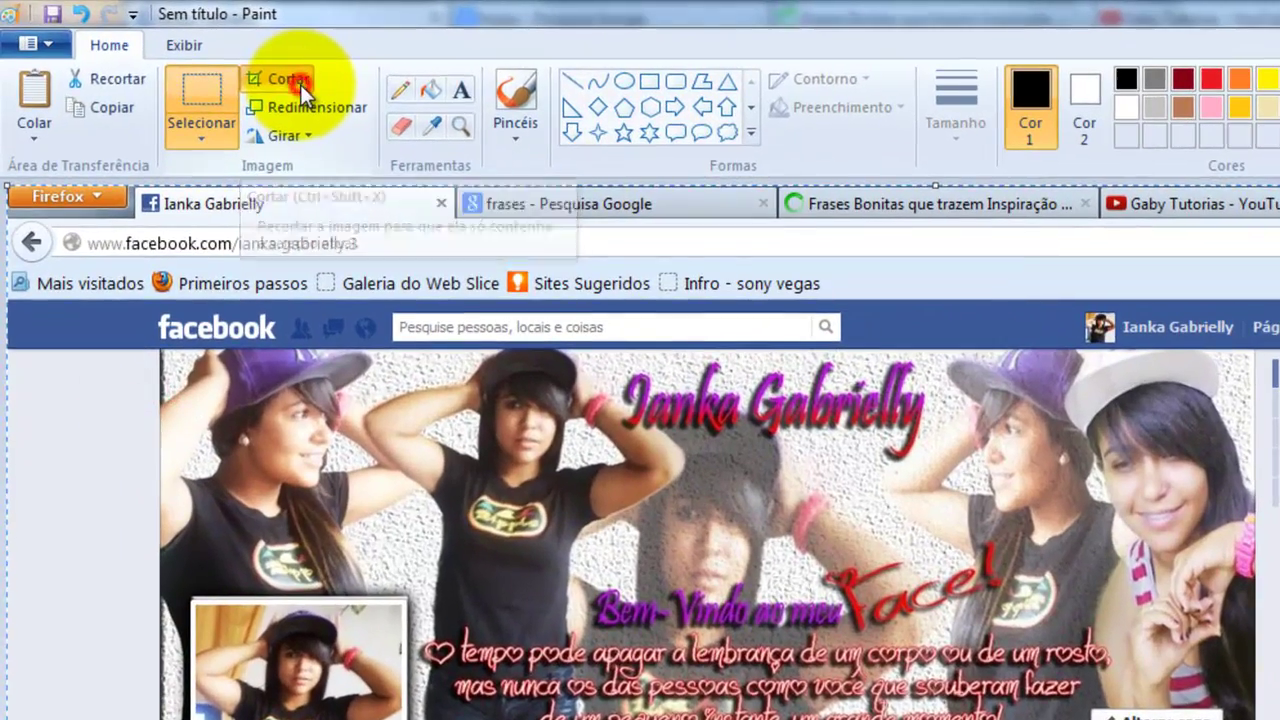
pyautogui.click(300, 86)
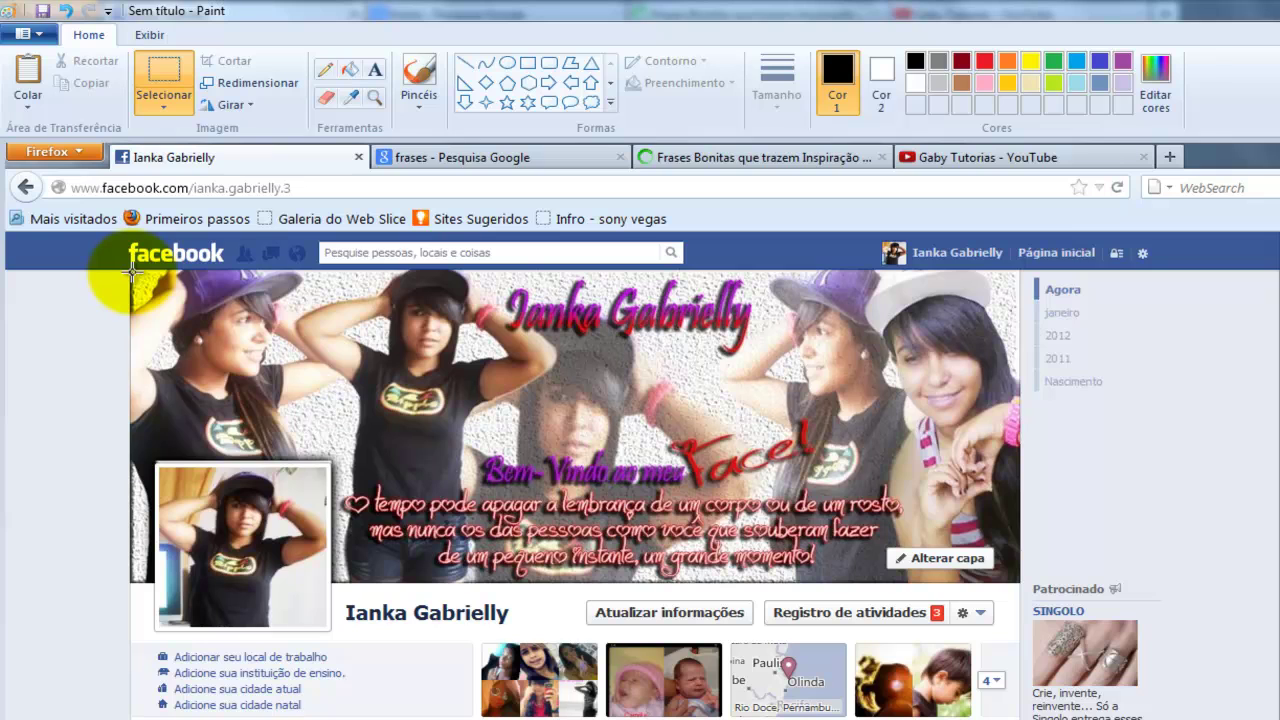
pyautogui.moveTo(133, 270)
pyautogui.mouseDown()
pyautogui.moveTo(996, 600)
pyautogui.moveTo(1022, 581)
pyautogui.mouseUp()
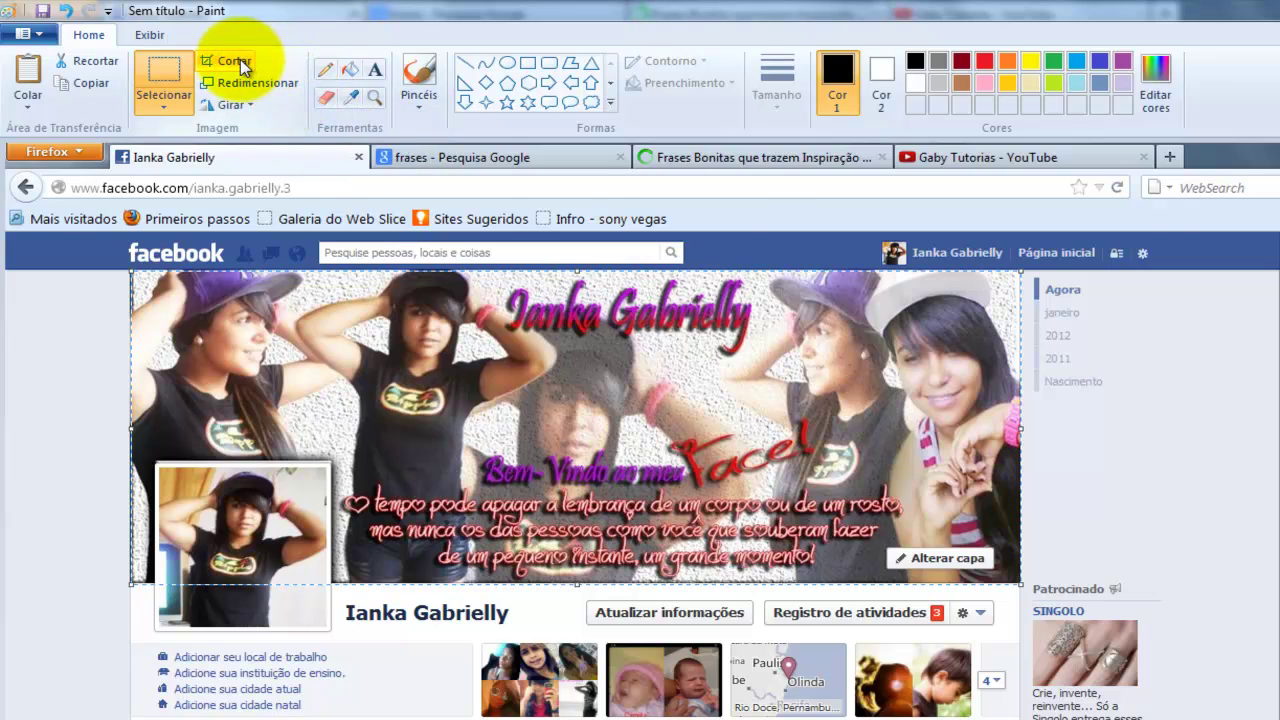
pyautogui.click(237, 61)
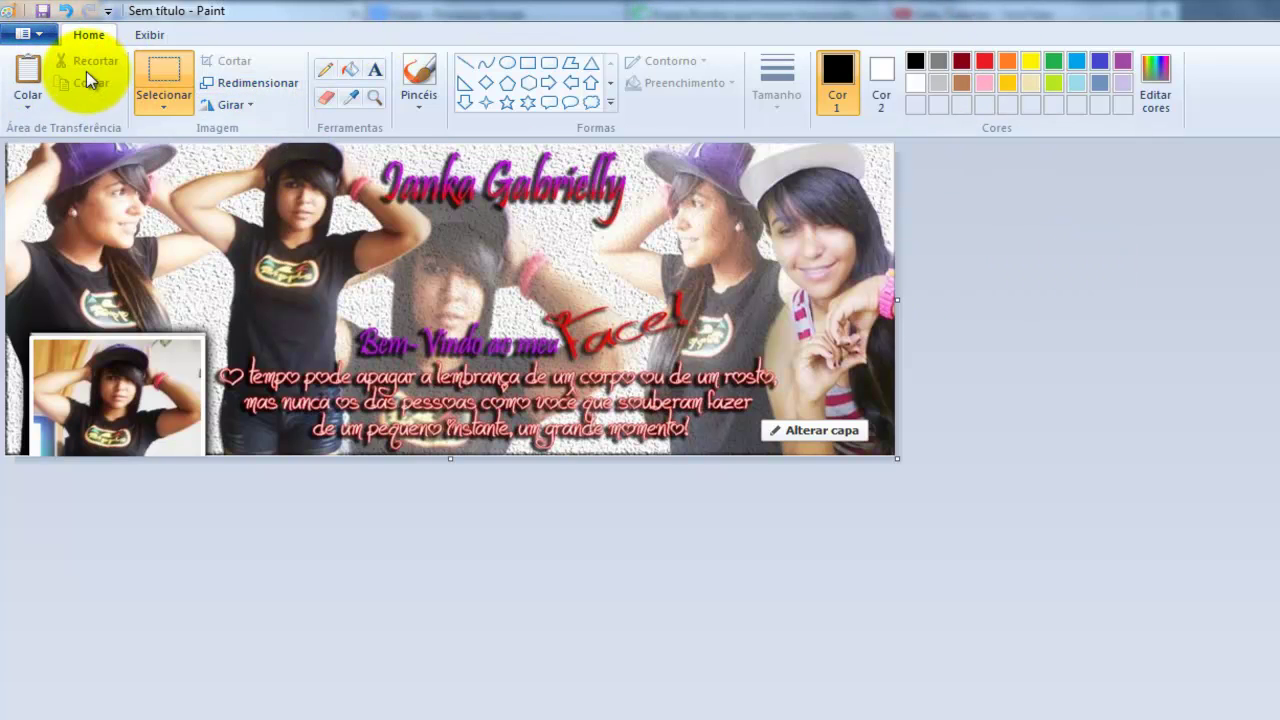
pyautogui.click(146, 35)
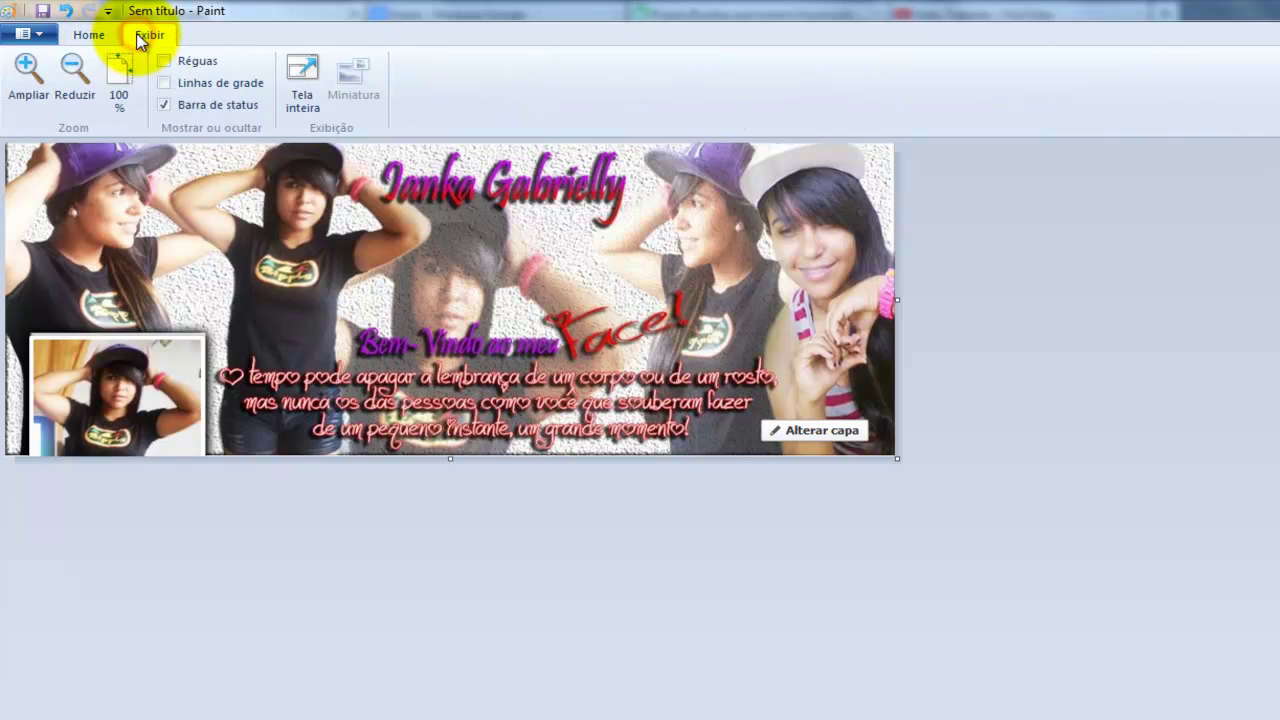
# Try saving the cropped cover, then decline overwriting and cancel.
pyautogui.click(28, 33)
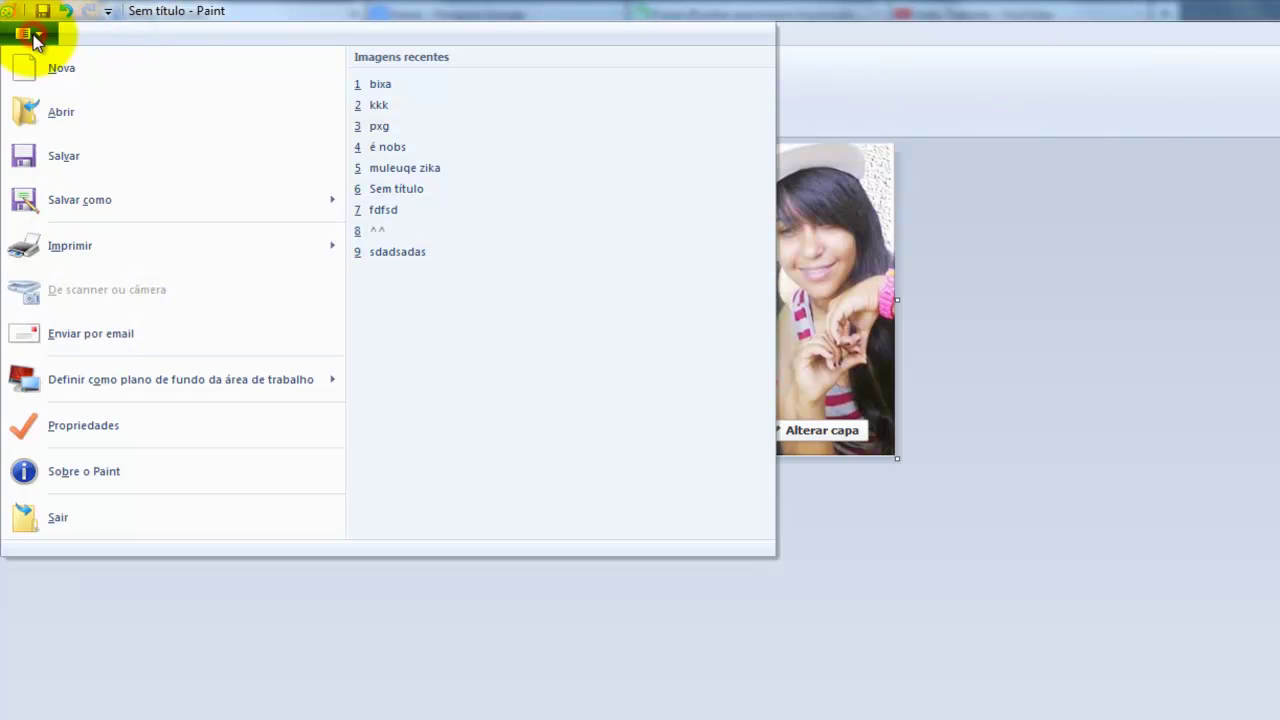
pyautogui.click(91, 159)
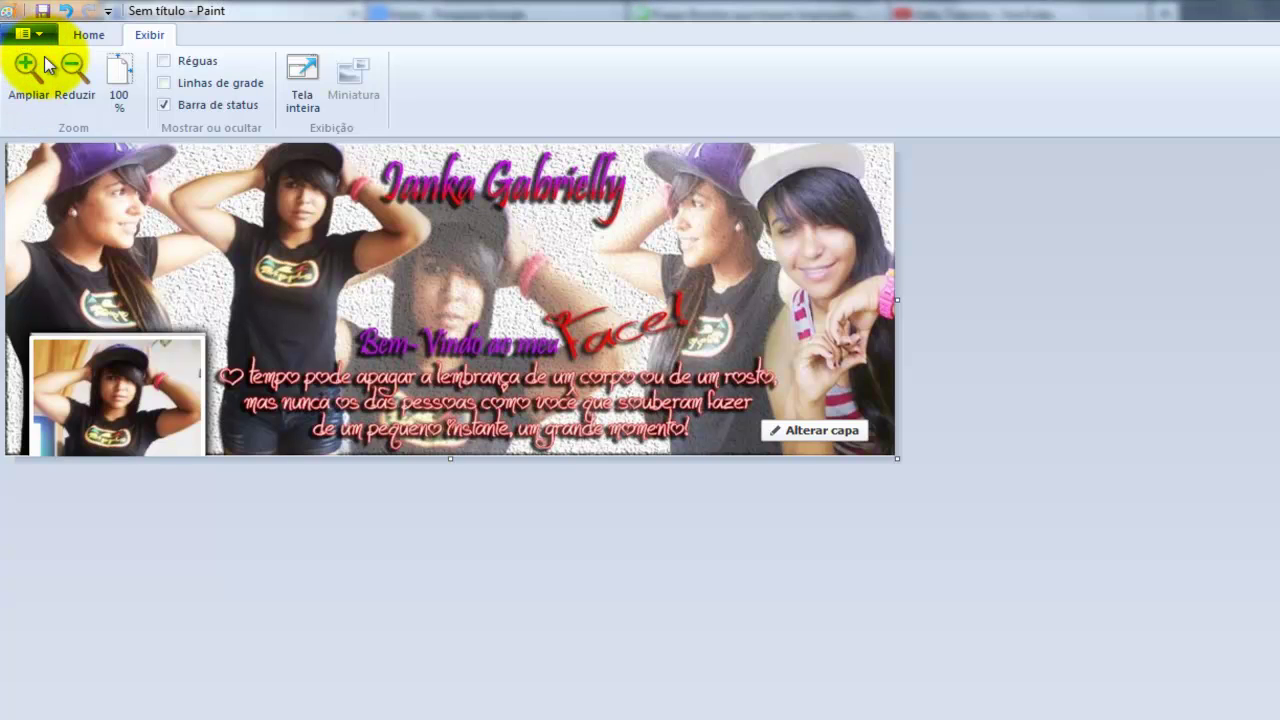
pyautogui.hotkey('ctrl', 's')
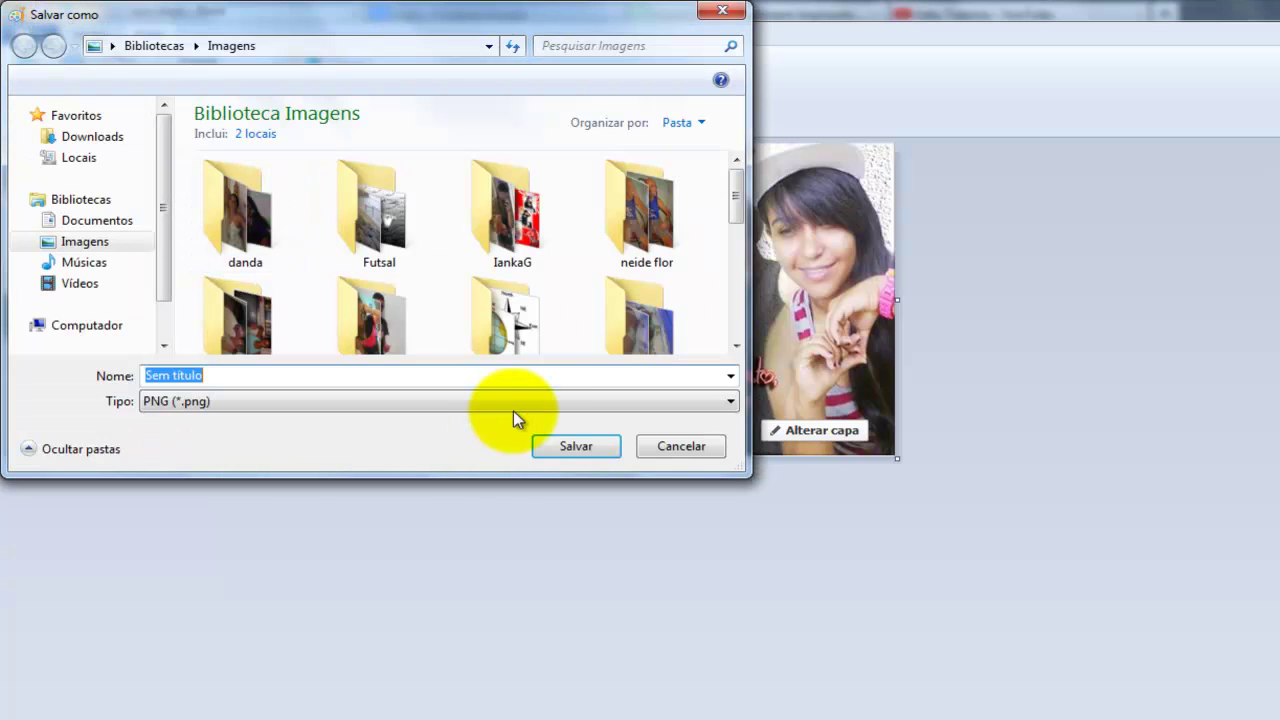
pyautogui.click(579, 447)
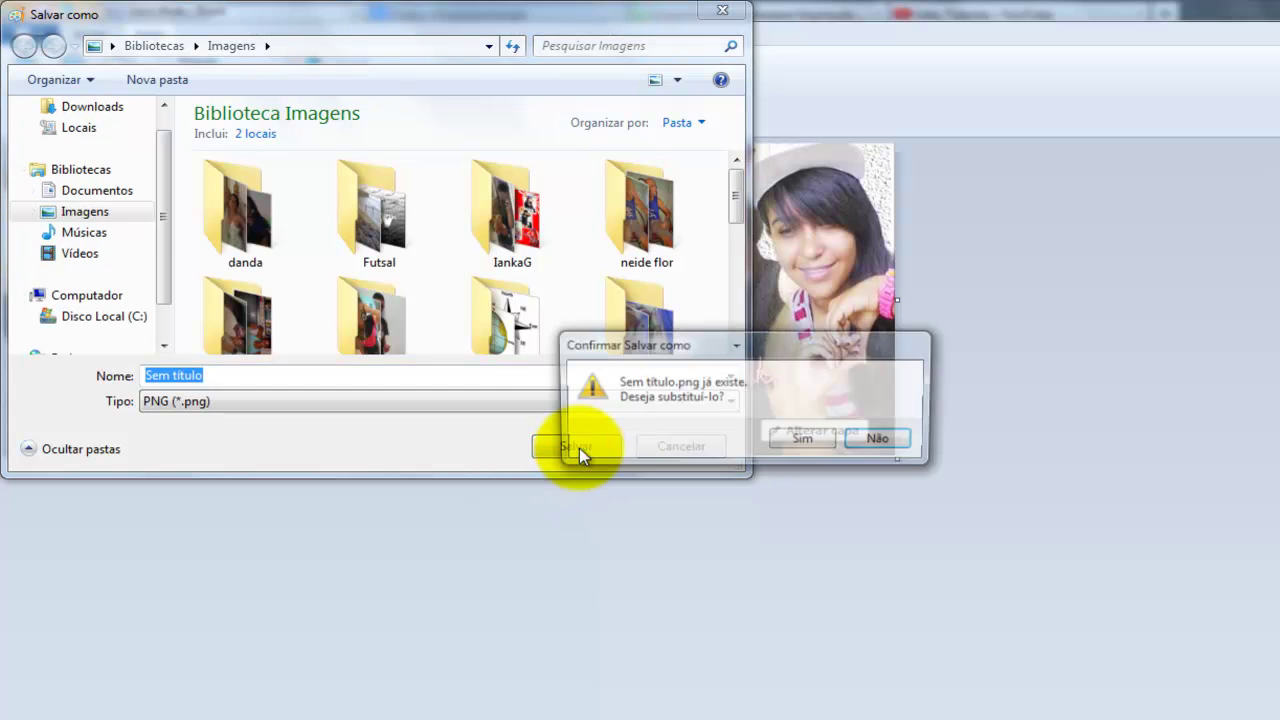
pyautogui.click(820, 442)
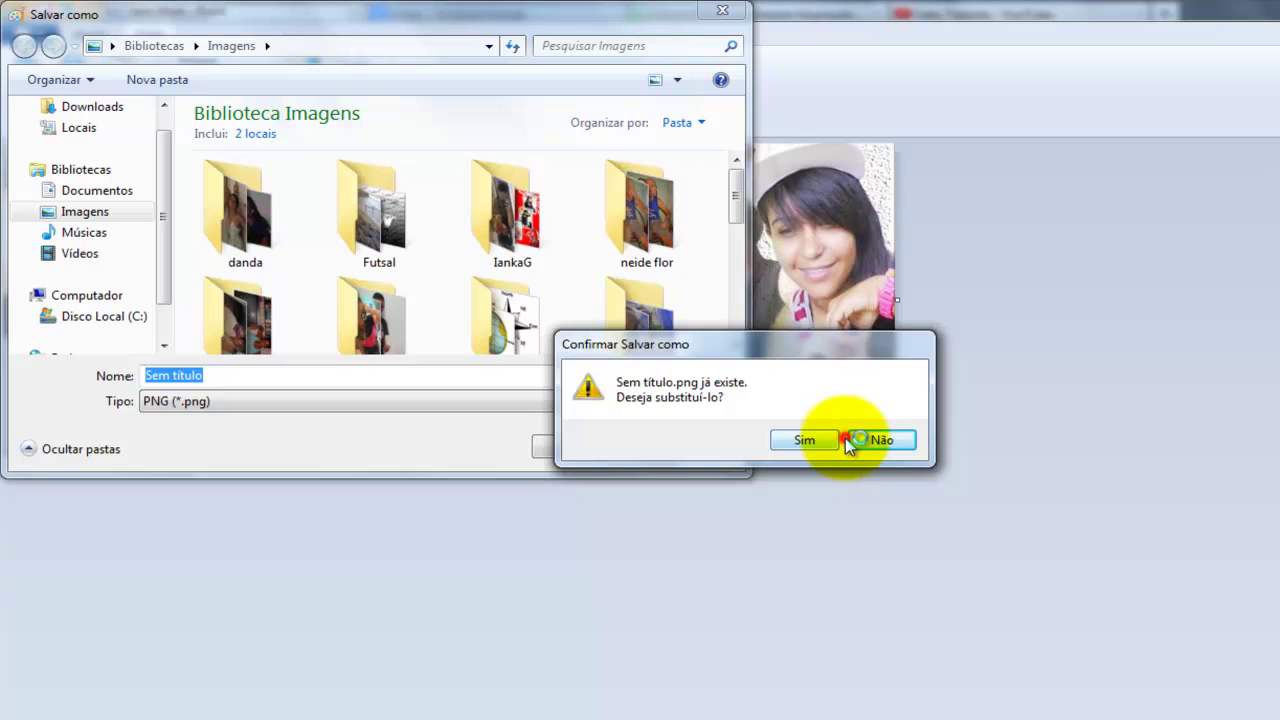
pyautogui.click(855, 442)
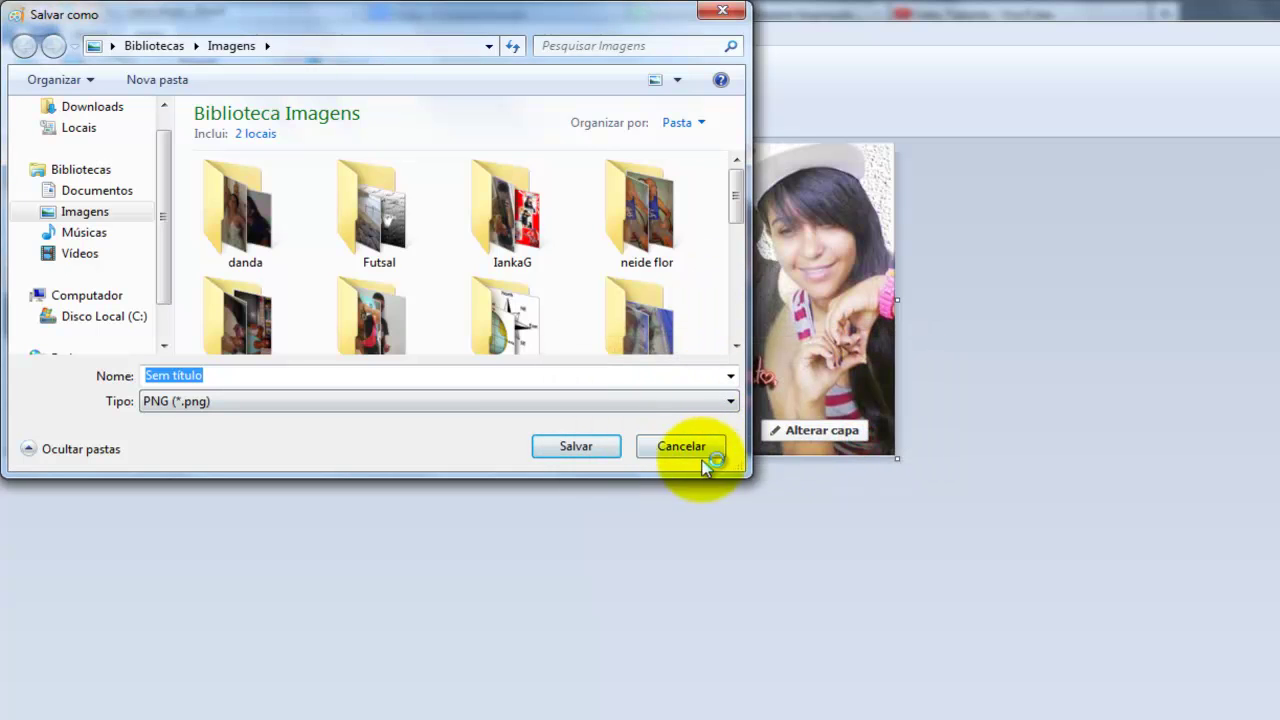
pyautogui.click(692, 446)
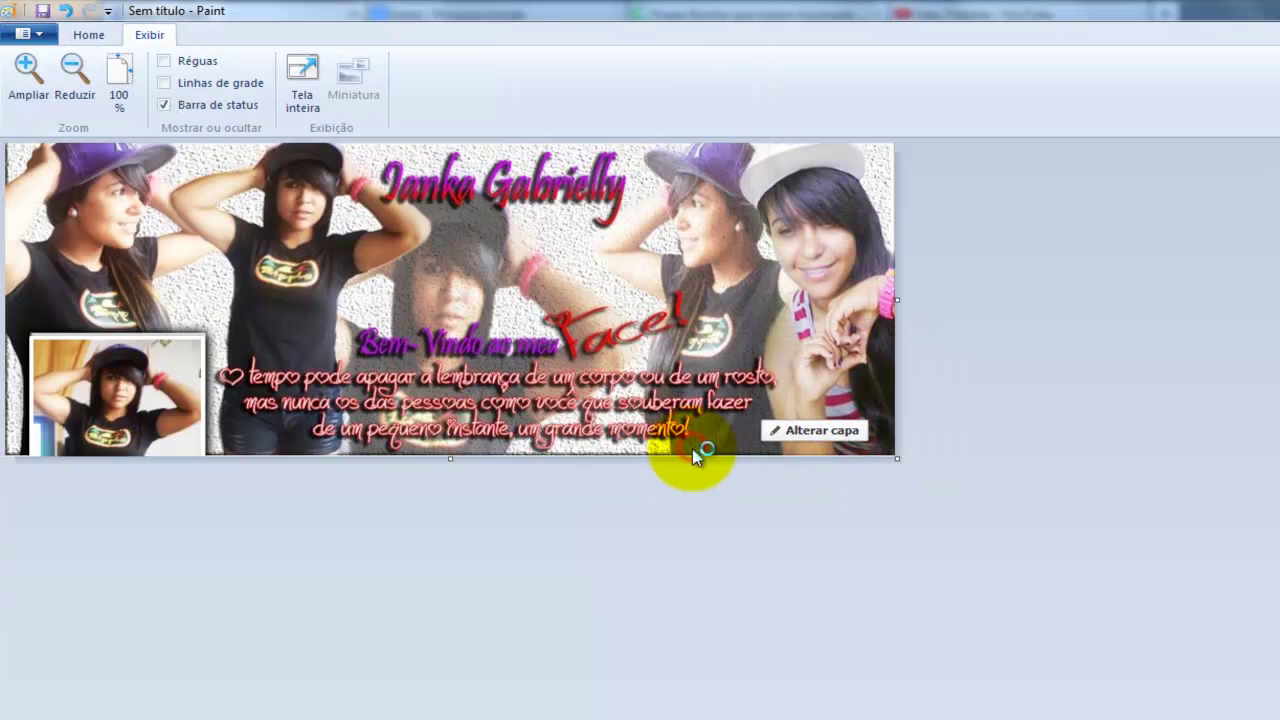
# Save over the existing Sem título.png, close Paint, and show bob esponja violeiro.png.
pyautogui.click(28, 33)
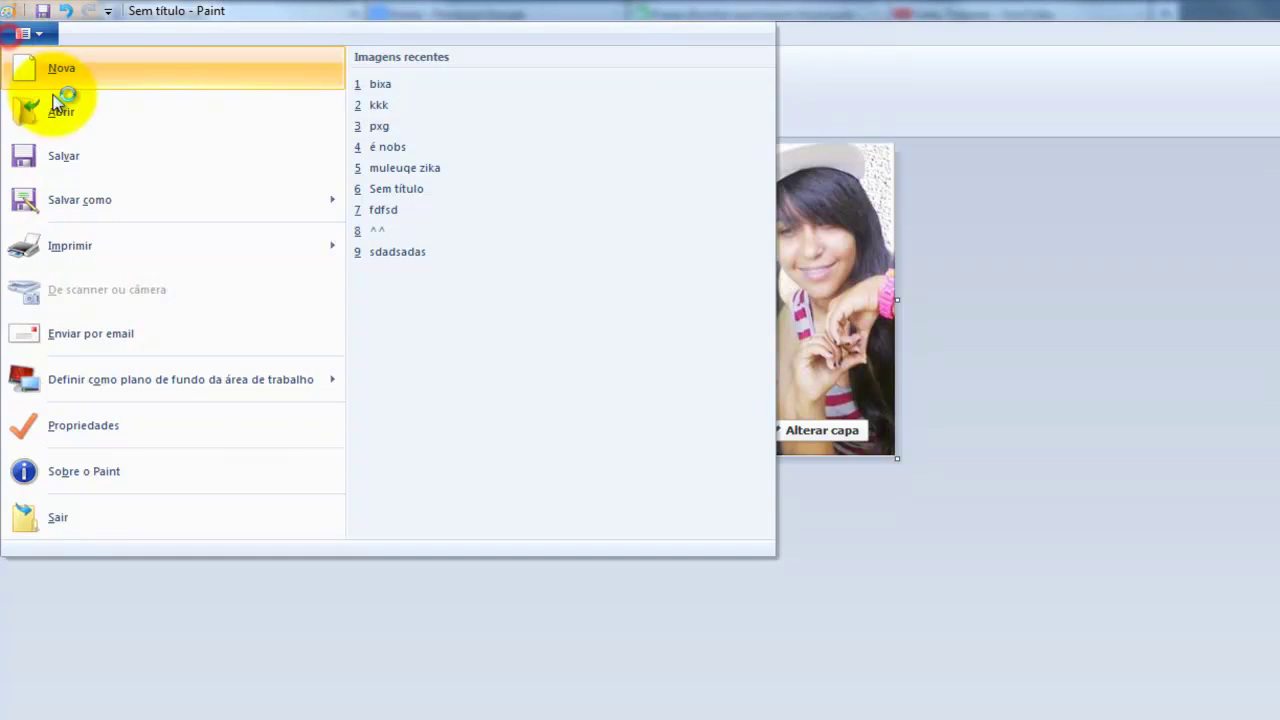
pyautogui.click(89, 159)
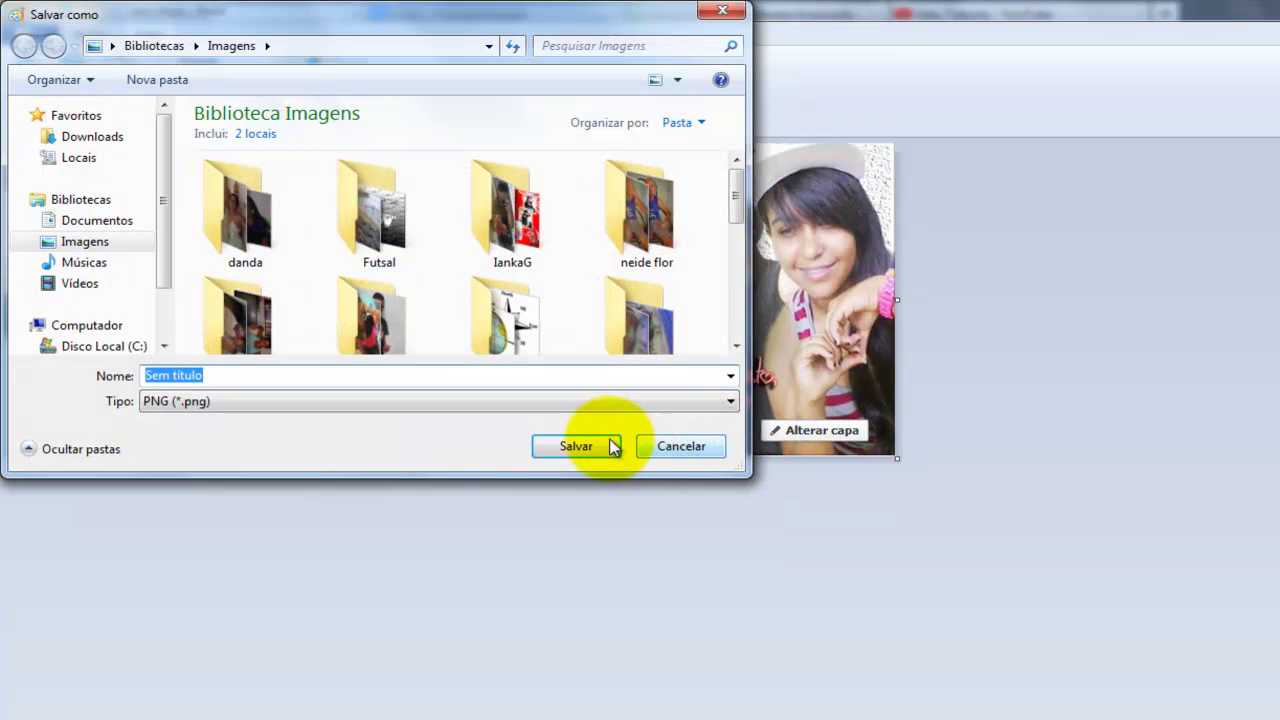
pyautogui.click(596, 442)
pyautogui.click(823, 439)
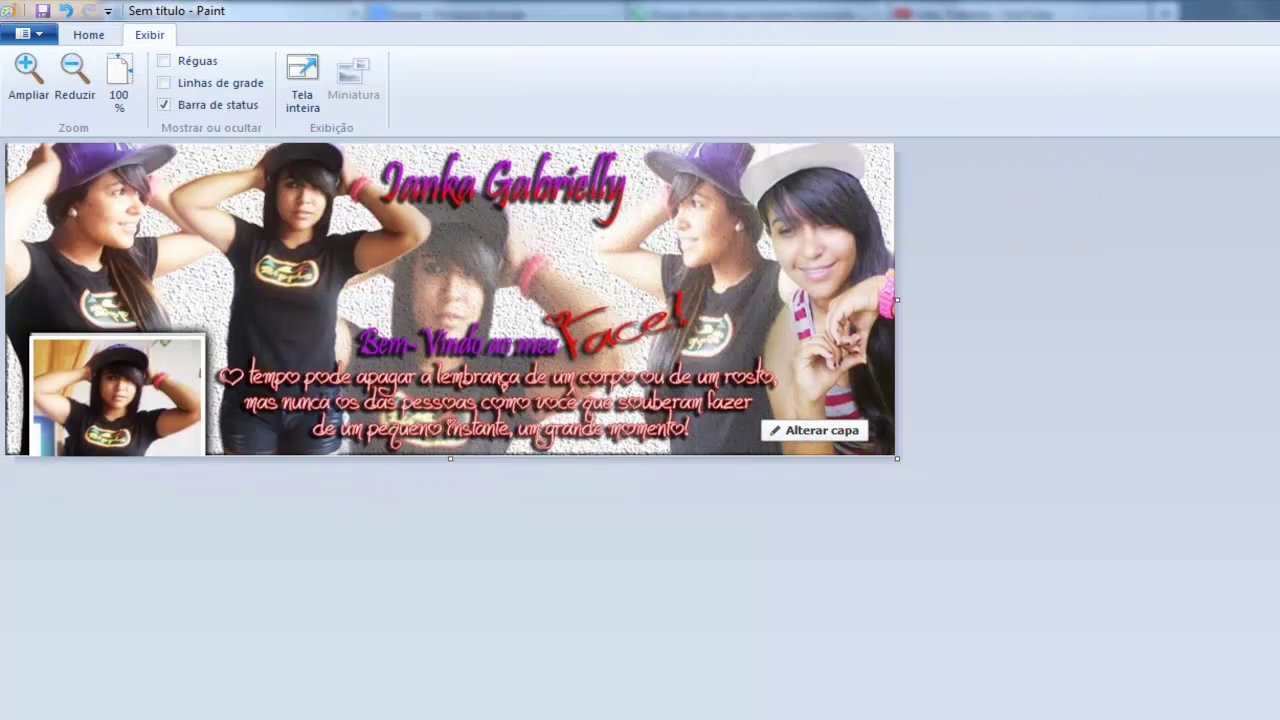
pyautogui.hotkey('alt', 'F4')
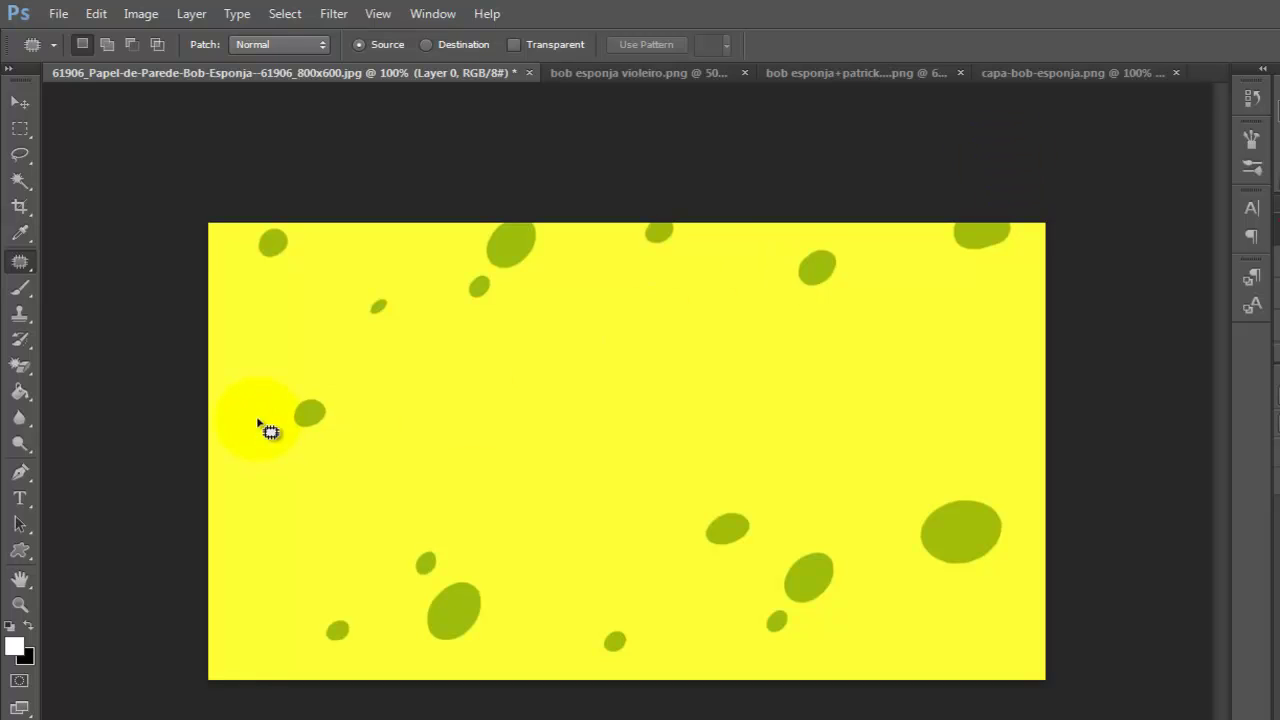
pyautogui.click(652, 72)
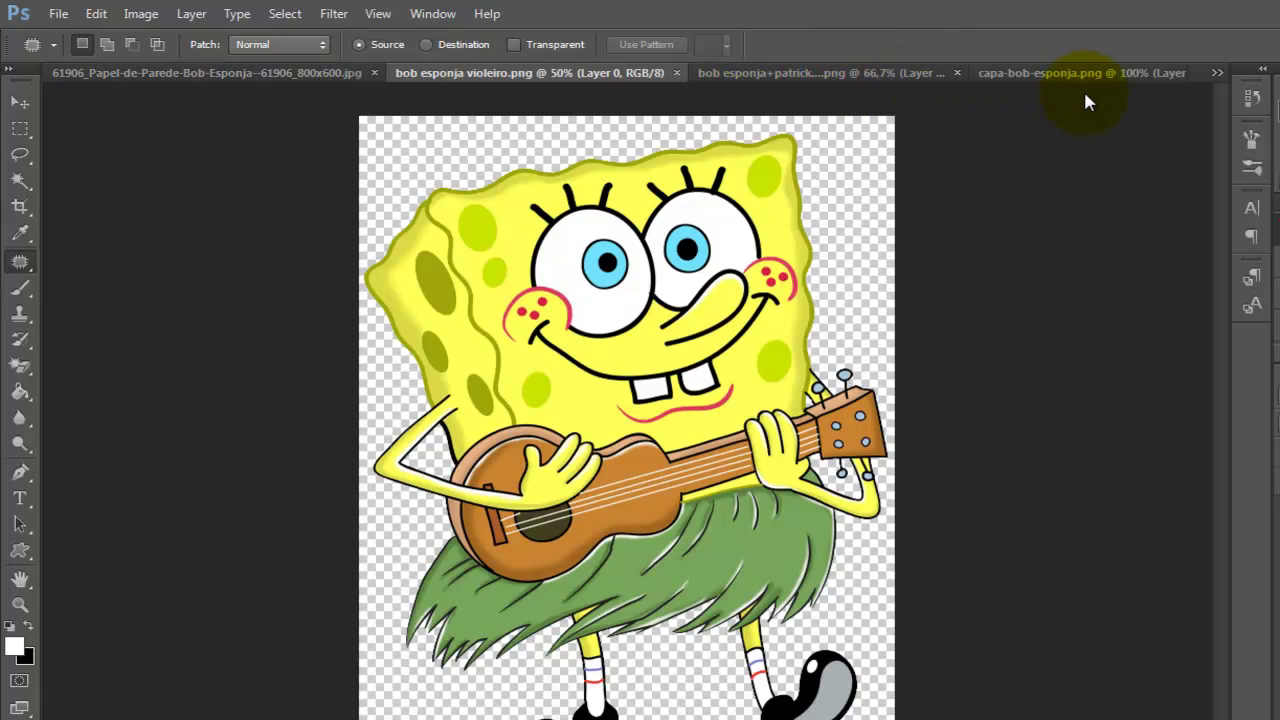
# Cycle through the open documents back to the yellow sponge wallpaper.
pyautogui.hotkey('ctrl', 'Tab')
pyautogui.moveTo(1086, 72); pyautogui.dragTo(997, 94)
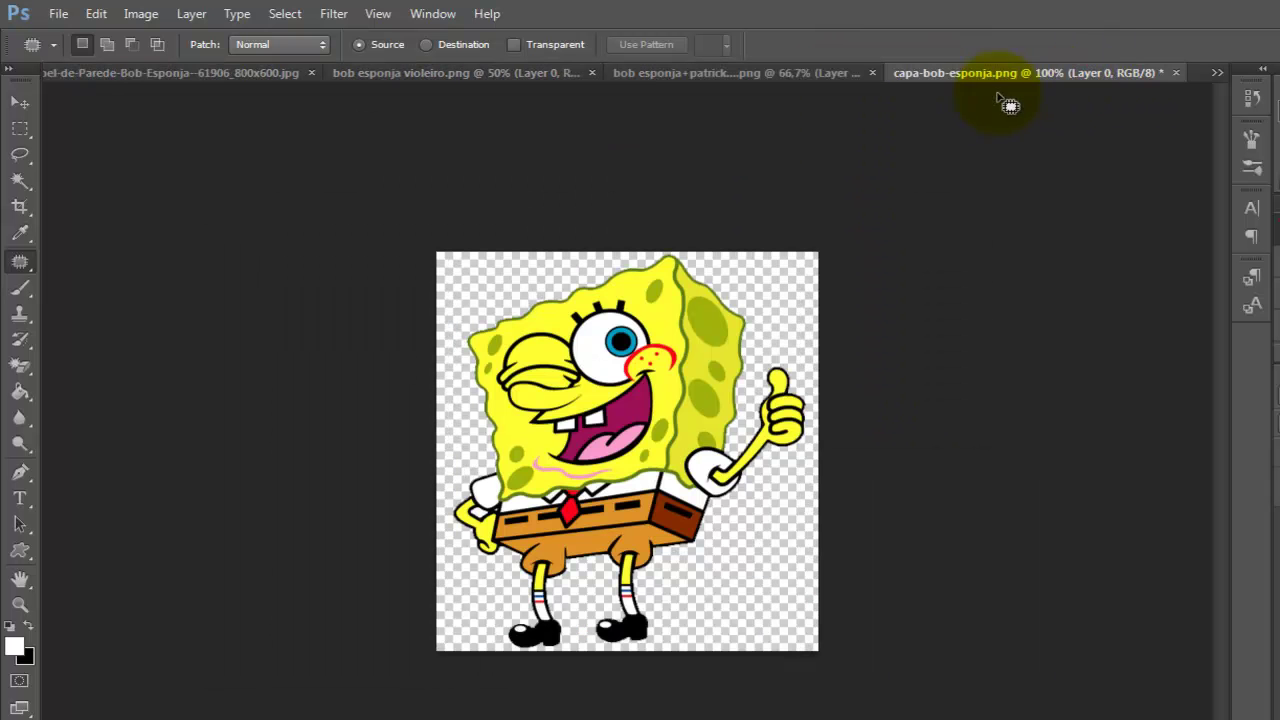
pyautogui.click(194, 74)
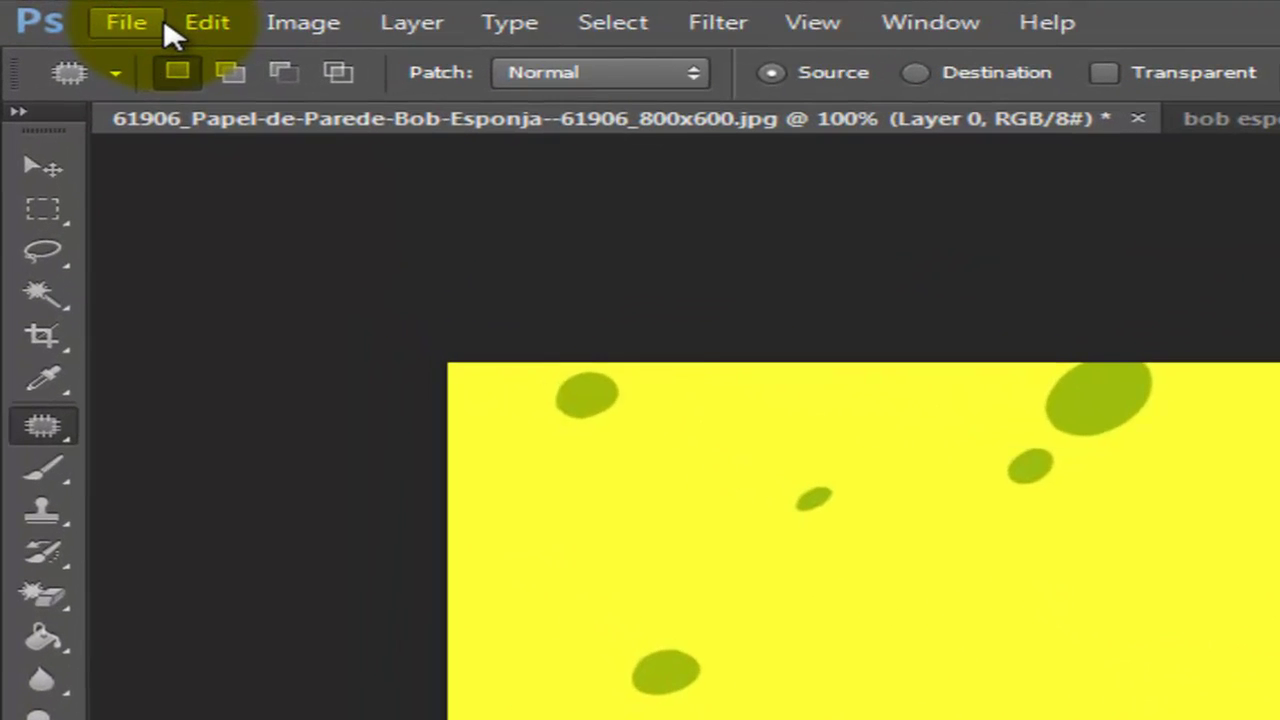
# Start File > Open, browse to Bibliotecas > Imagens, and select Sem título.
pyautogui.click(77, 17)
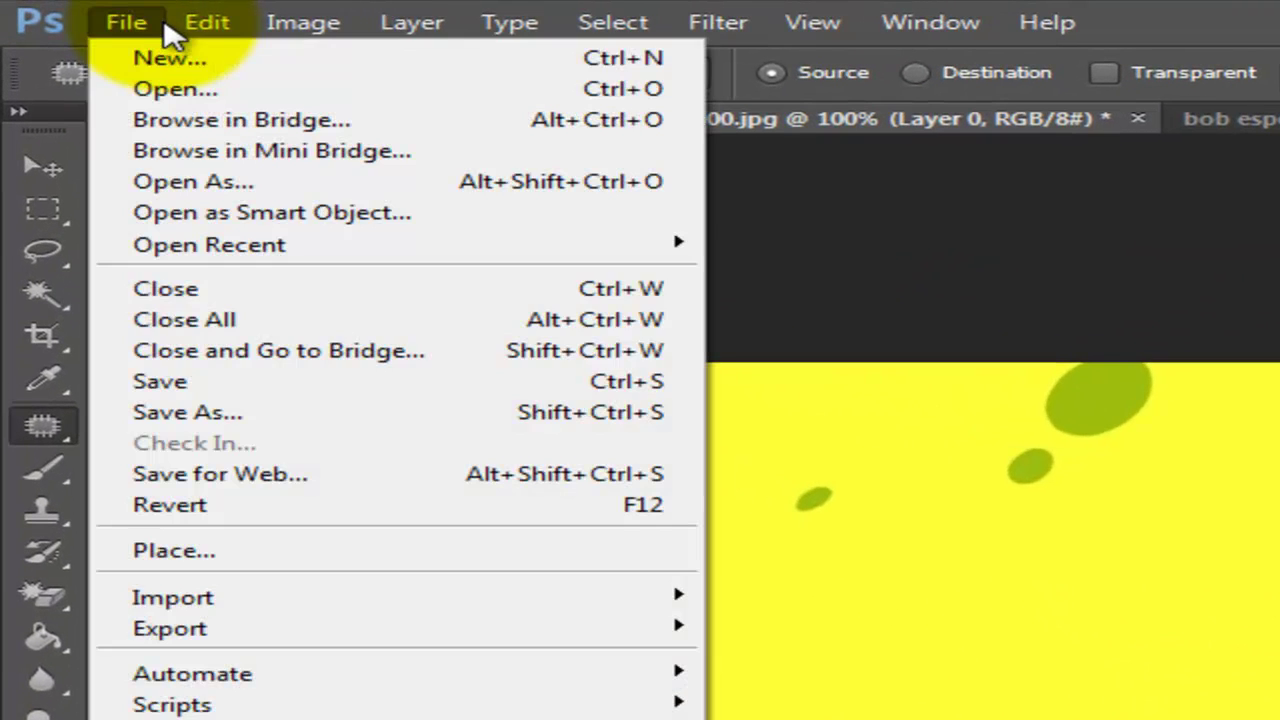
pyautogui.click(163, 90)
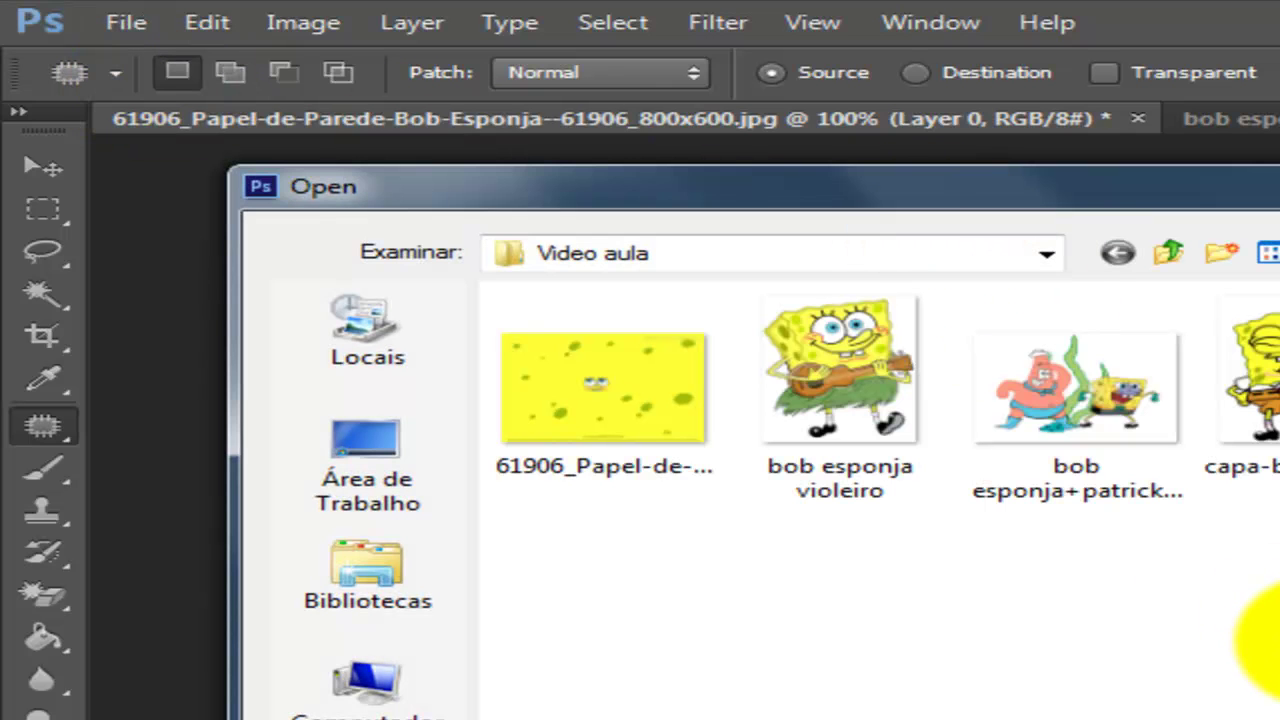
pyautogui.click(430, 552)
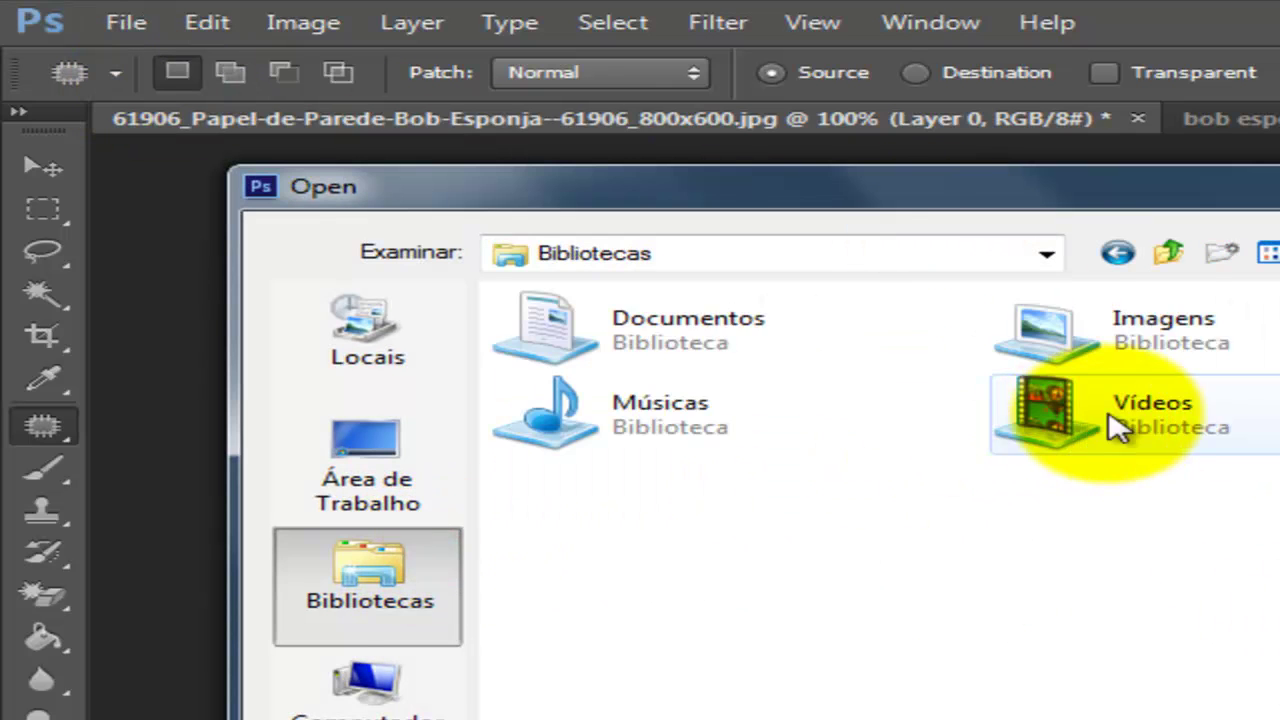
pyautogui.doubleClick(1075, 320)
pyautogui.scroll(-2, 880, 500)
pyautogui.scroll(-1, 880, 500)
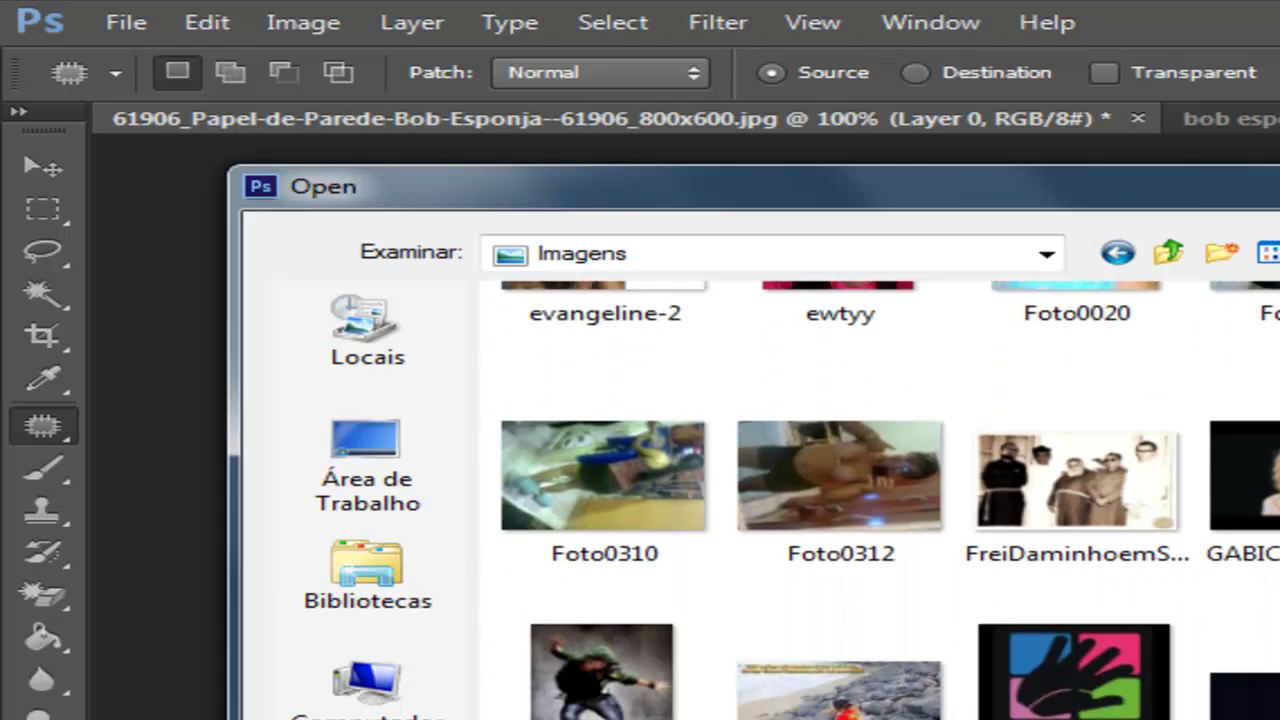
pyautogui.scroll(-1, 880, 500)
pyautogui.scroll(-2, 880, 500)
pyautogui.scroll(-2, 880, 500)
pyautogui.scroll(-2, 880, 500)
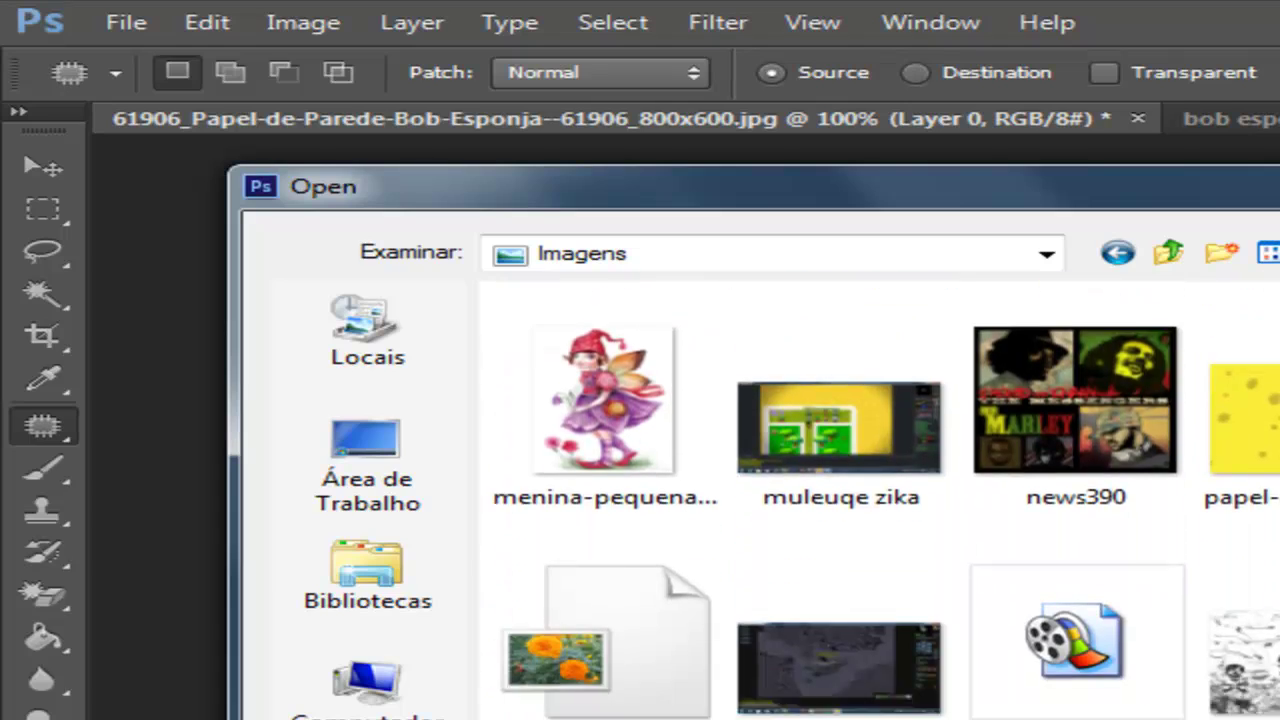
pyautogui.scroll(-2, 880, 500)
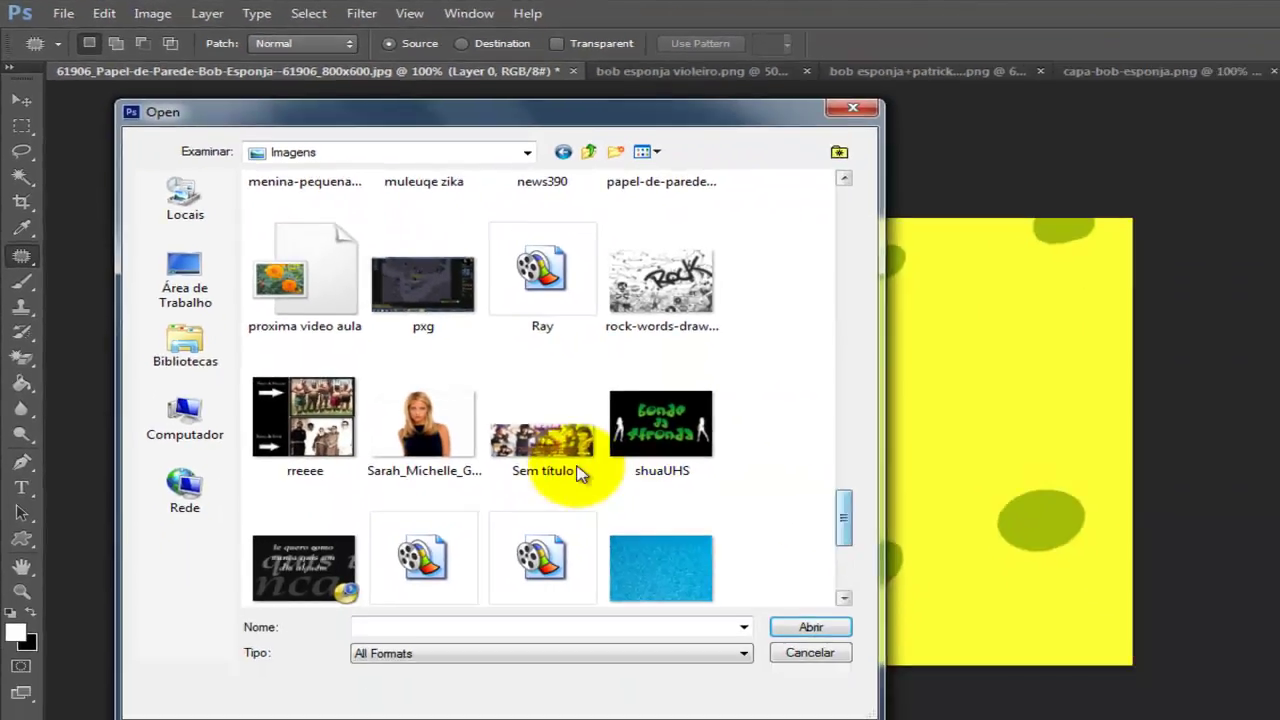
pyautogui.click(545, 440)
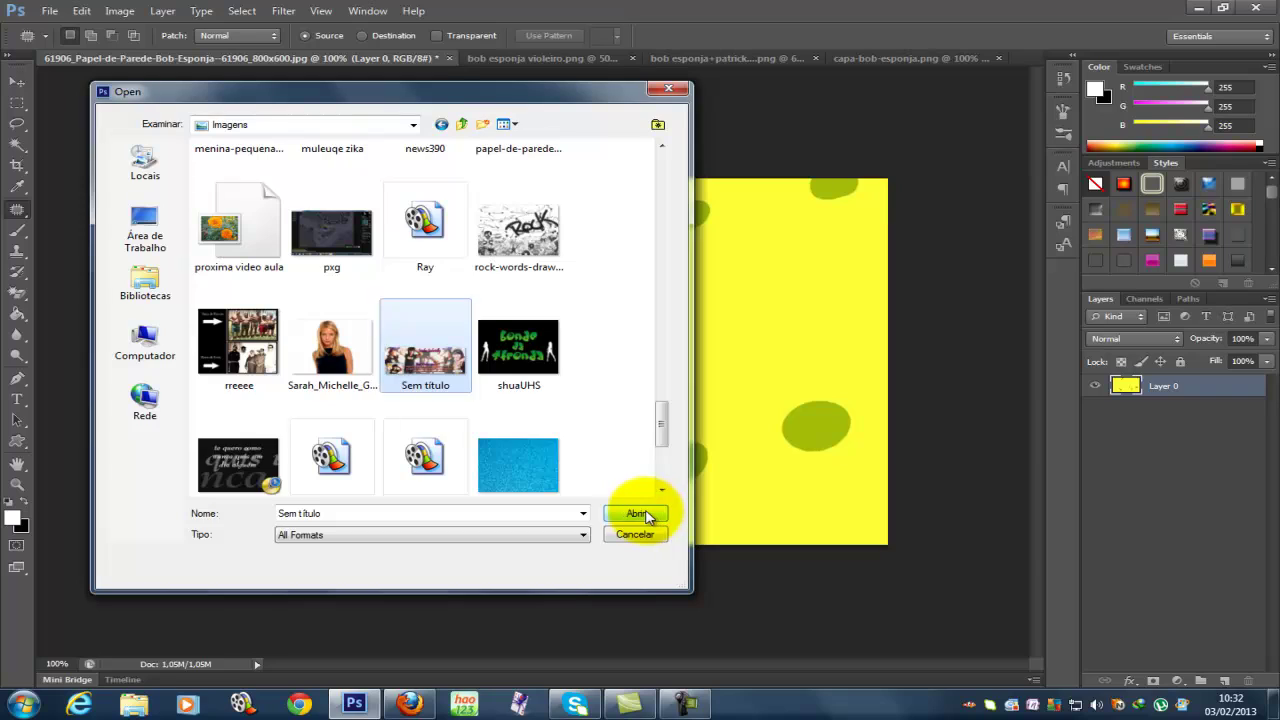
# Open Sem título.png from the Imagens library as a new document.
pyautogui.click(810, 627)
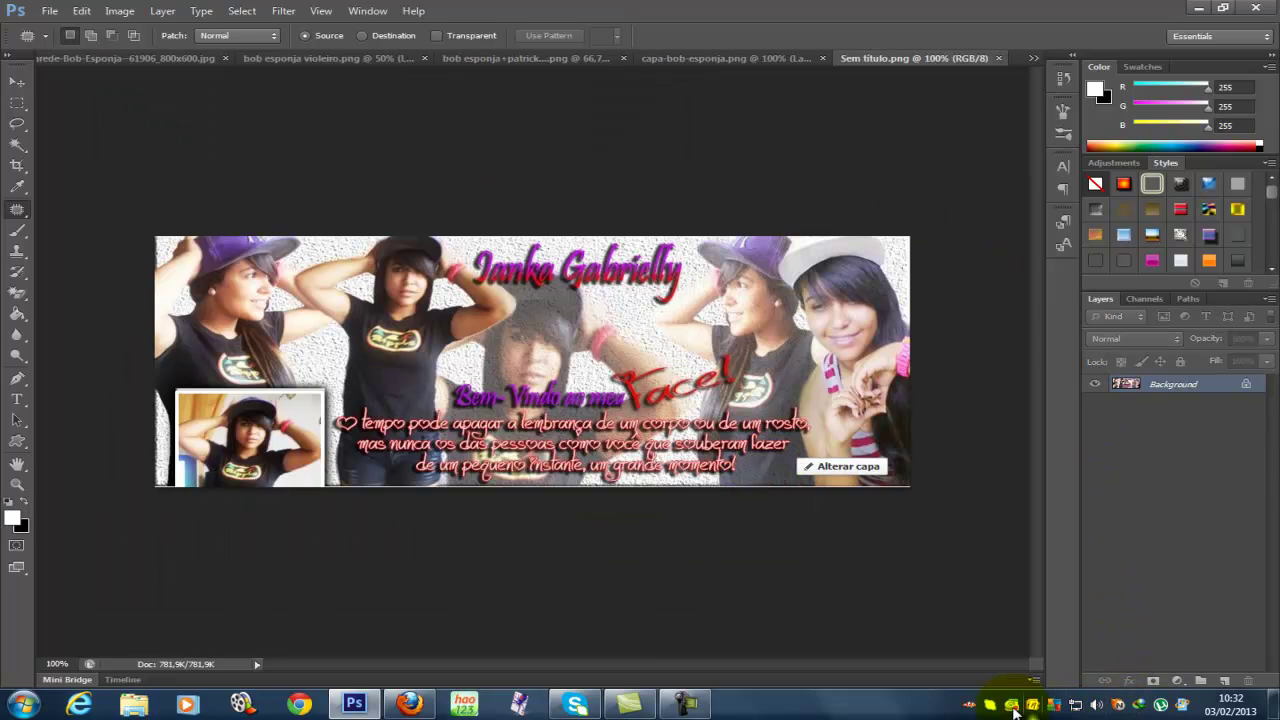
pyautogui.click(685, 704)
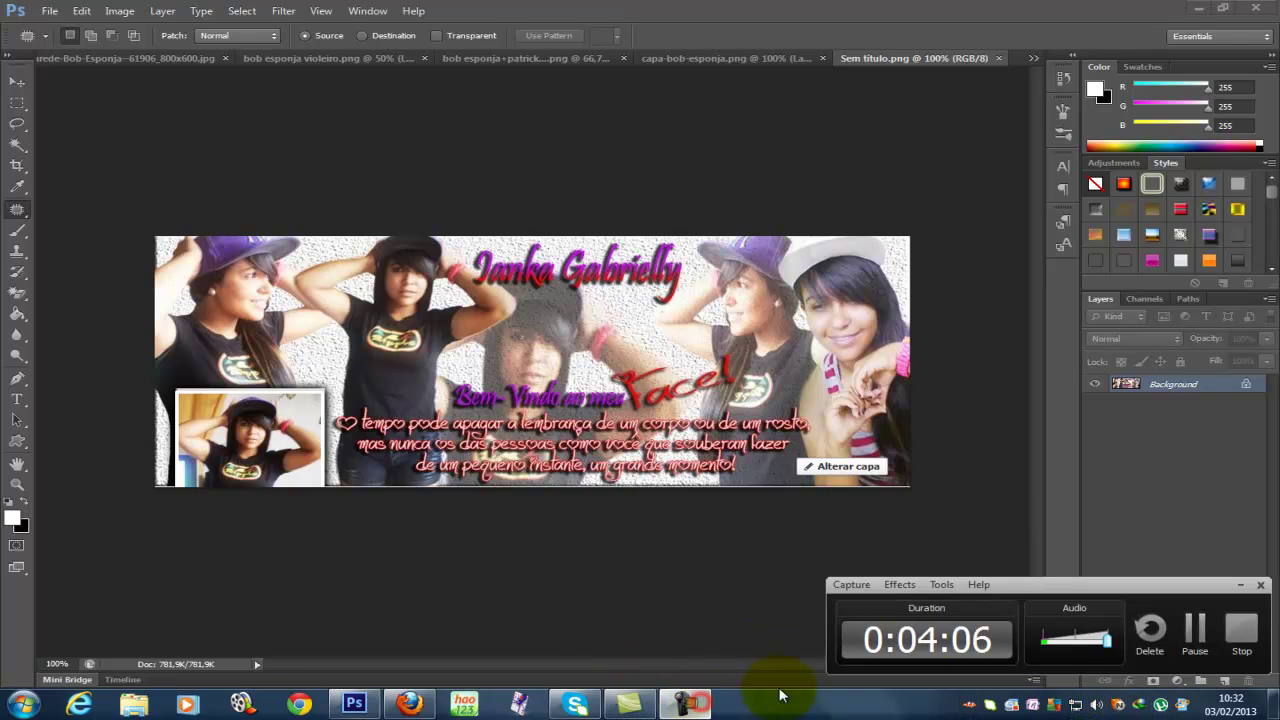
pyautogui.click(1192, 632)
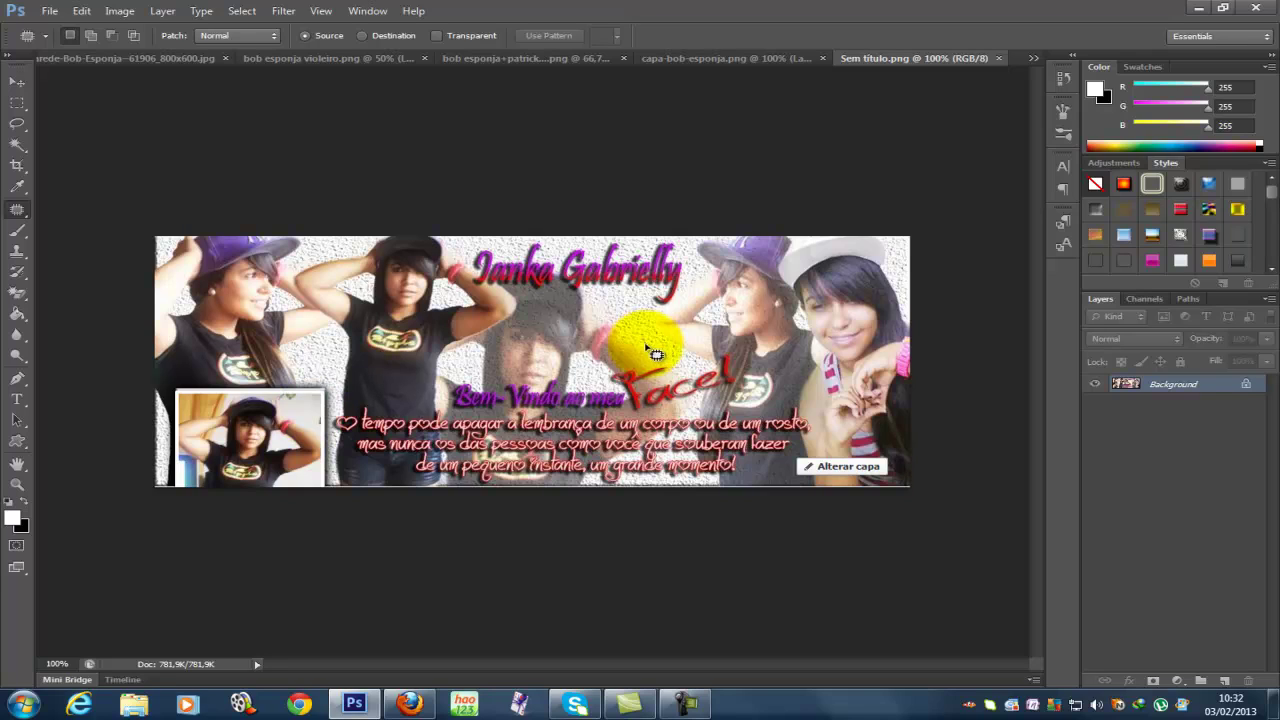
# Convert the background to Layer 0 and trace a polygon path around the cover area.
pyautogui.doubleClick(1250, 385)
pyautogui.click(786, 219)
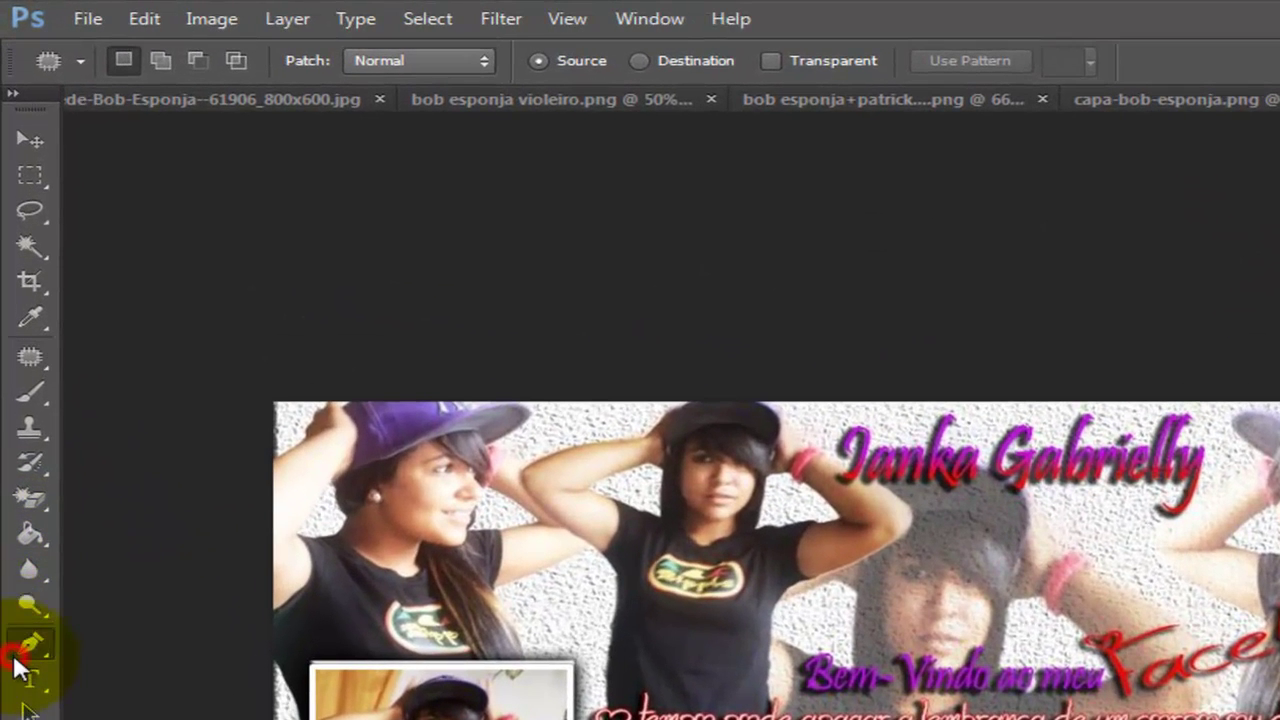
pyautogui.click(28, 643)
pyautogui.click(165, 640)
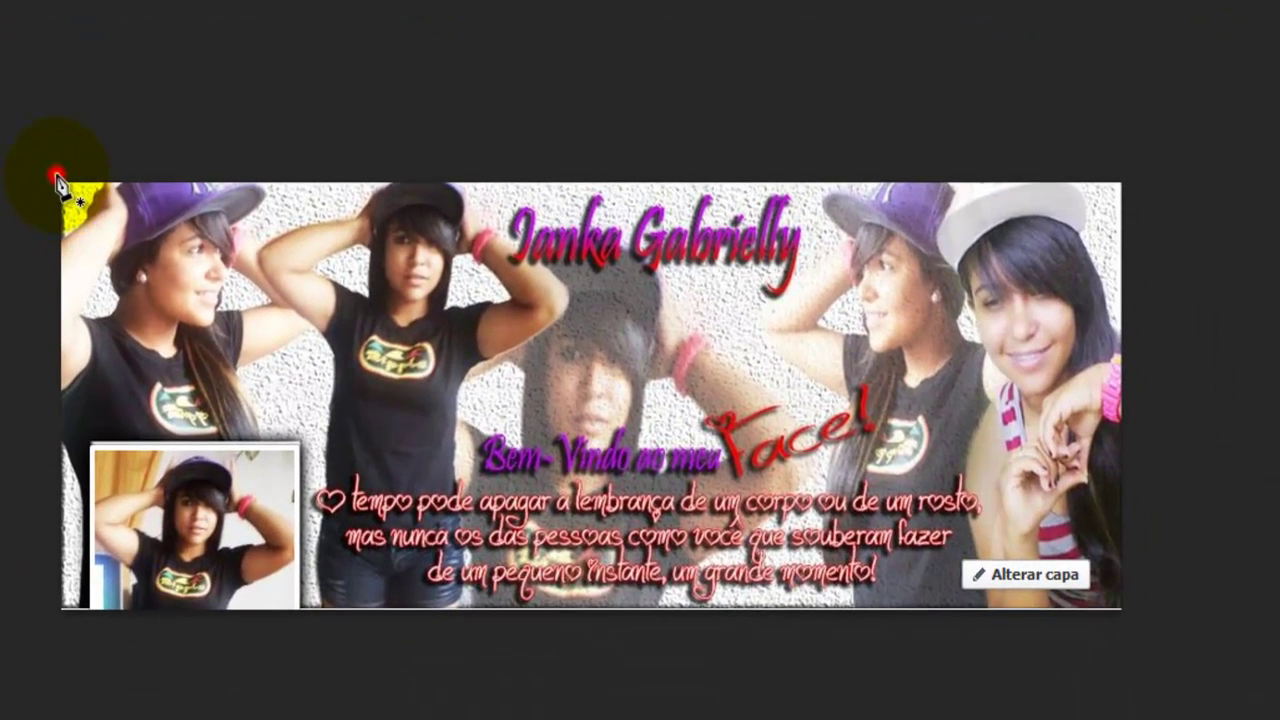
pyautogui.click(53, 621)
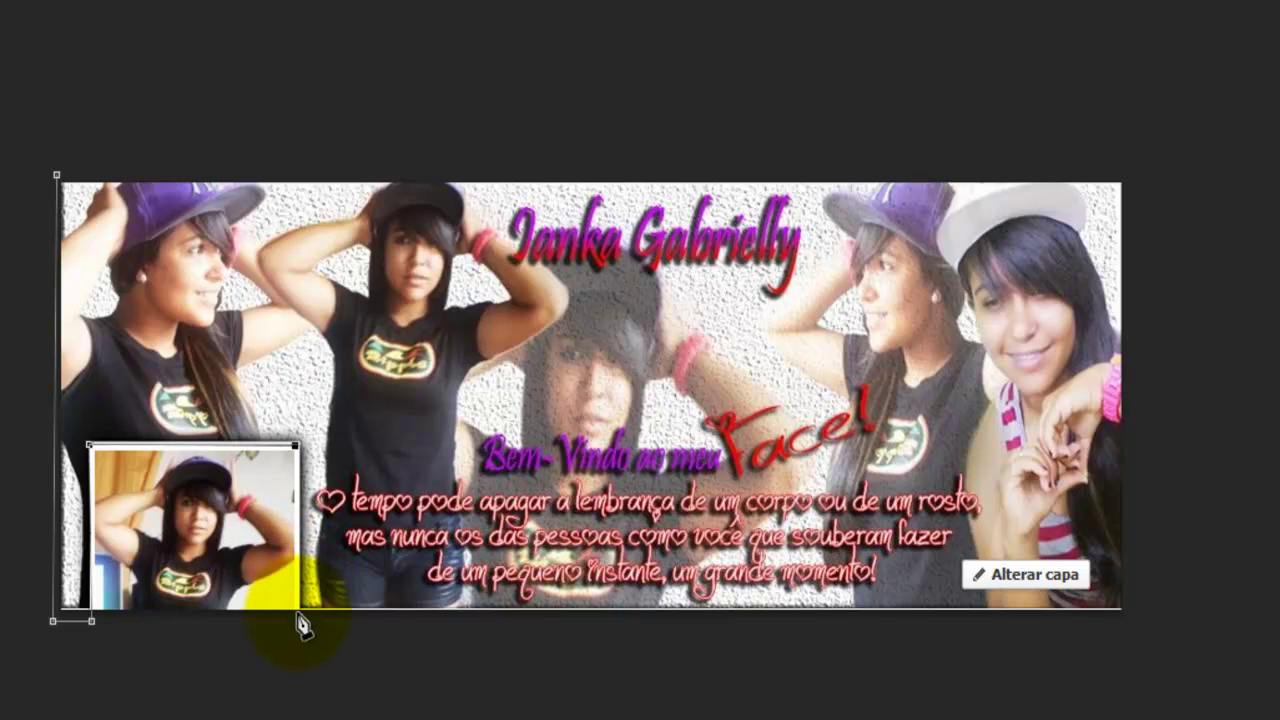
pyautogui.click(1155, 621)
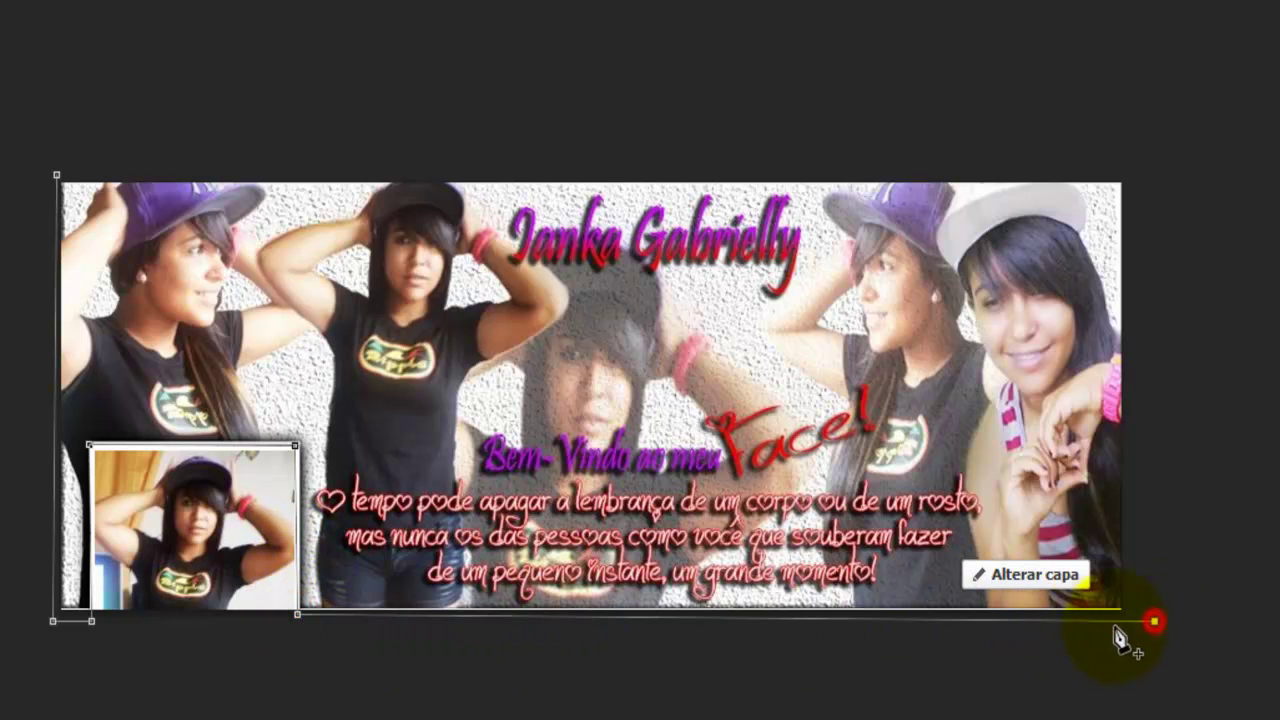
pyautogui.click(1159, 142)
pyautogui.click(56, 175)
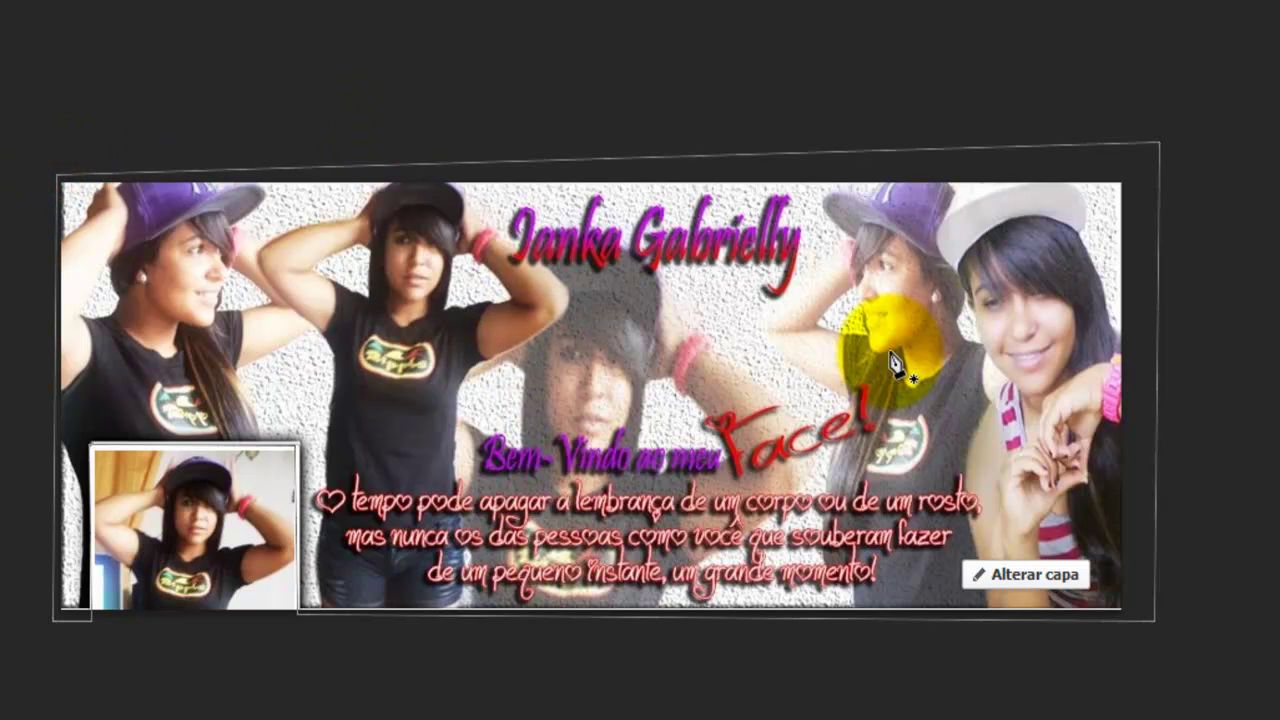
# Turn the path into a selection and delete the cover picture inside it.
pyautogui.press('Return')
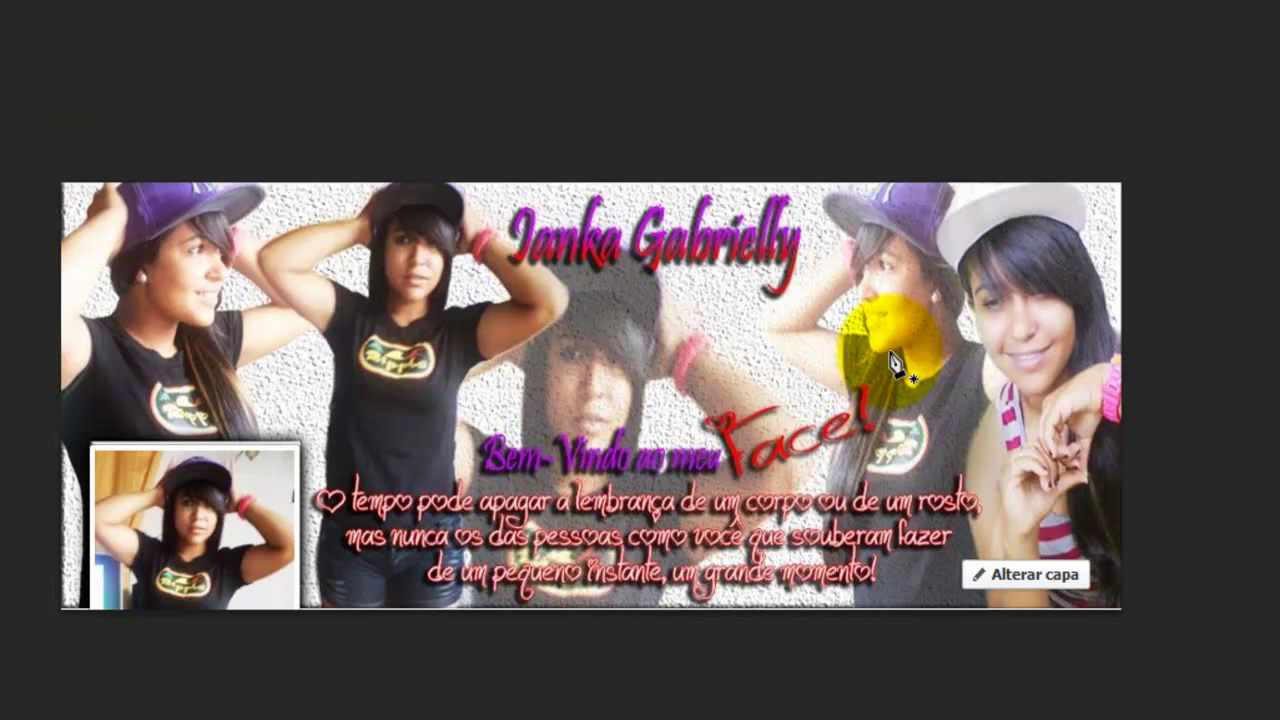
pyautogui.hotkey('ctrl', 'z')
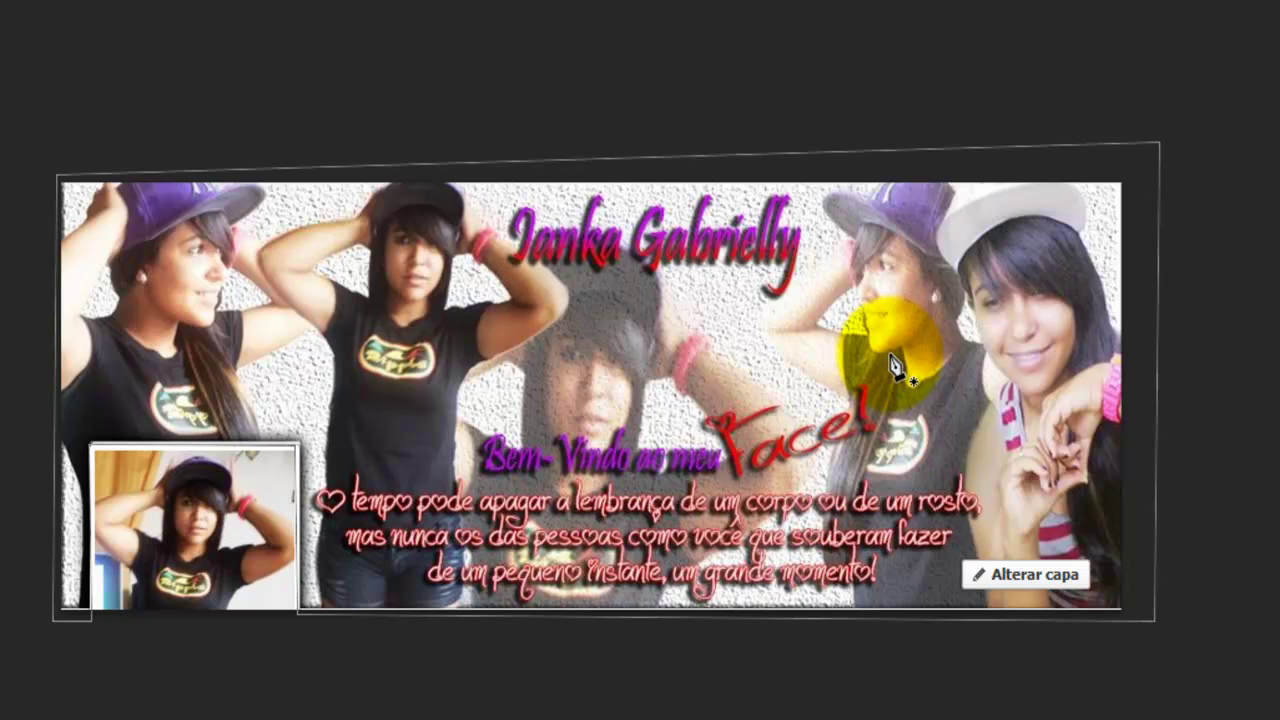
pyautogui.rightClick(763, 316)
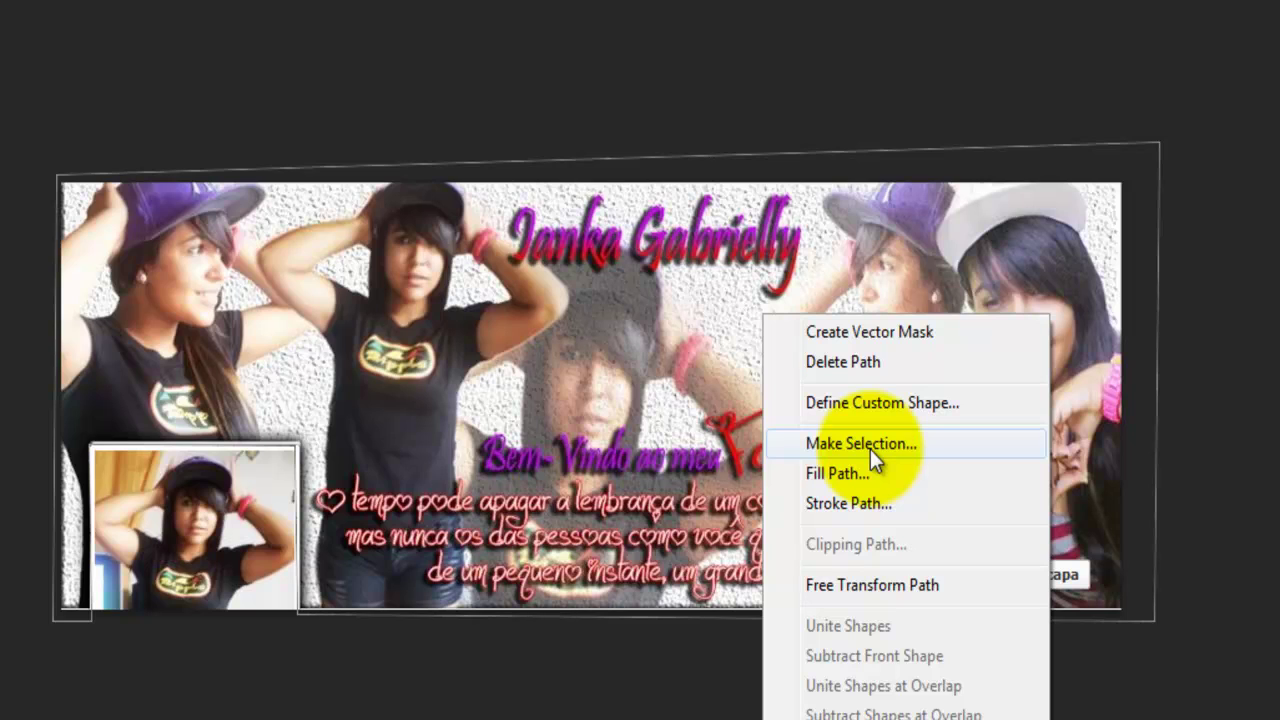
pyautogui.click(901, 454)
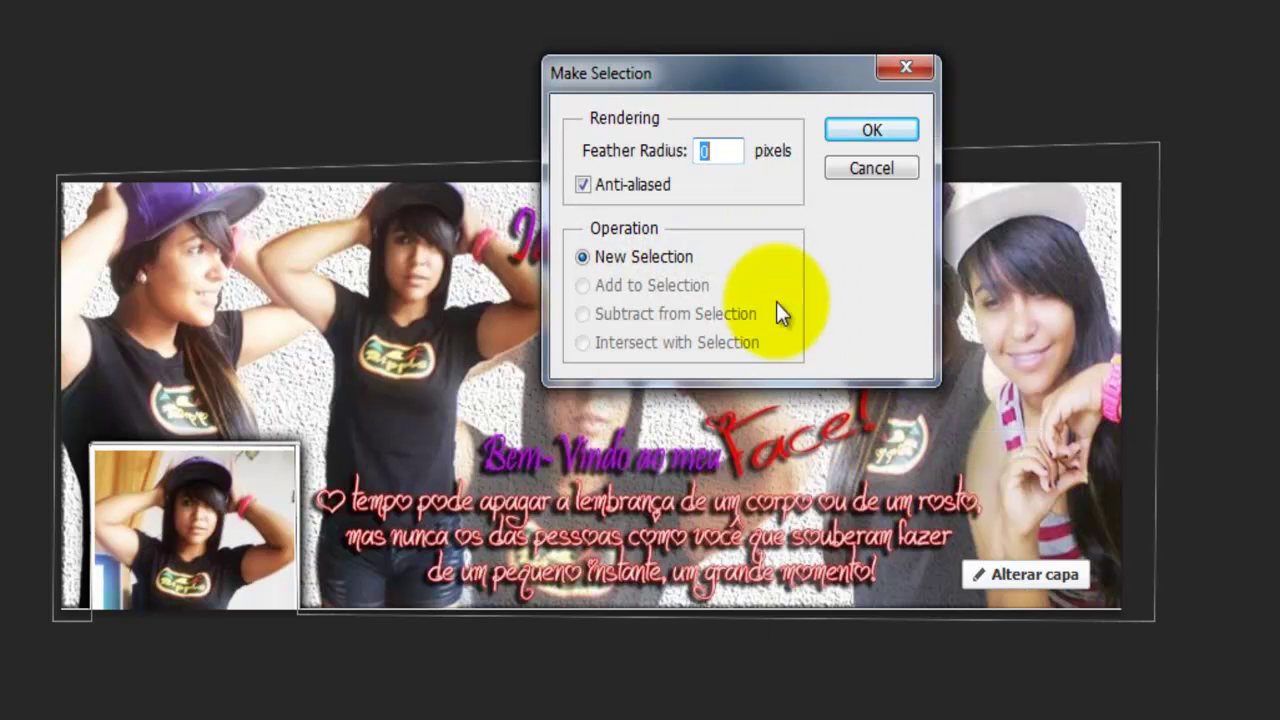
pyautogui.click(876, 133)
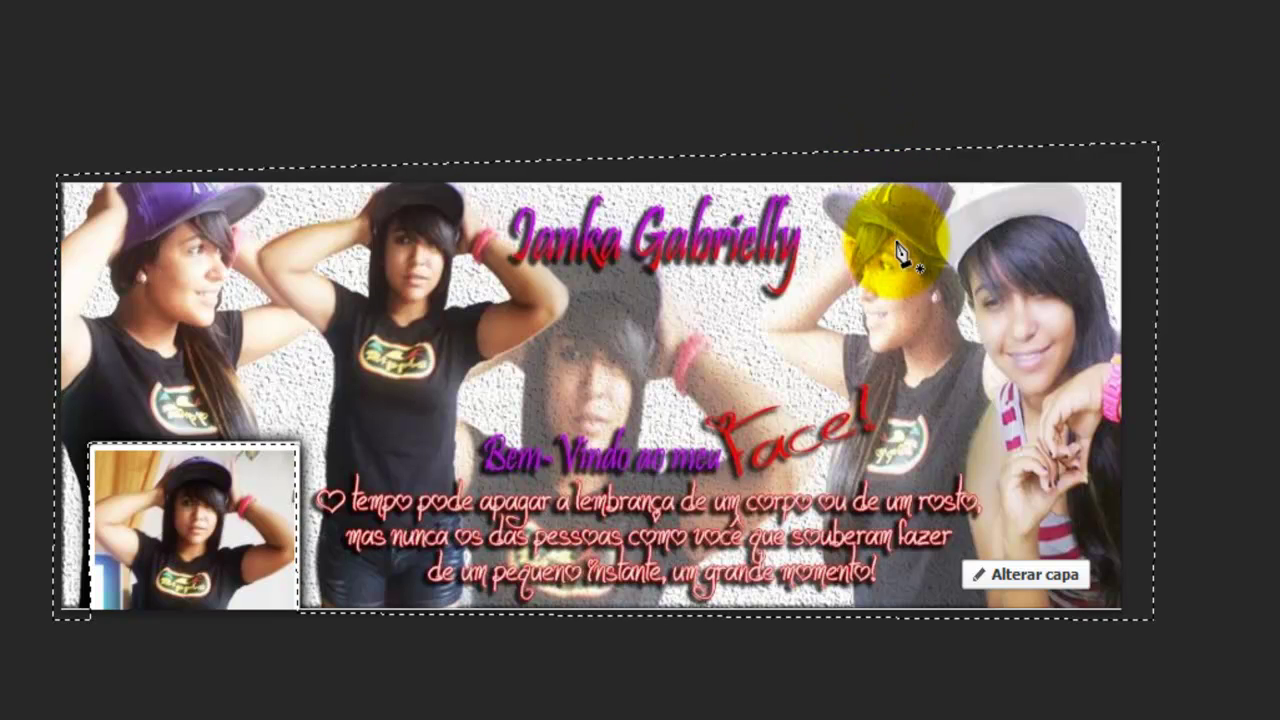
pyautogui.press('Delete')
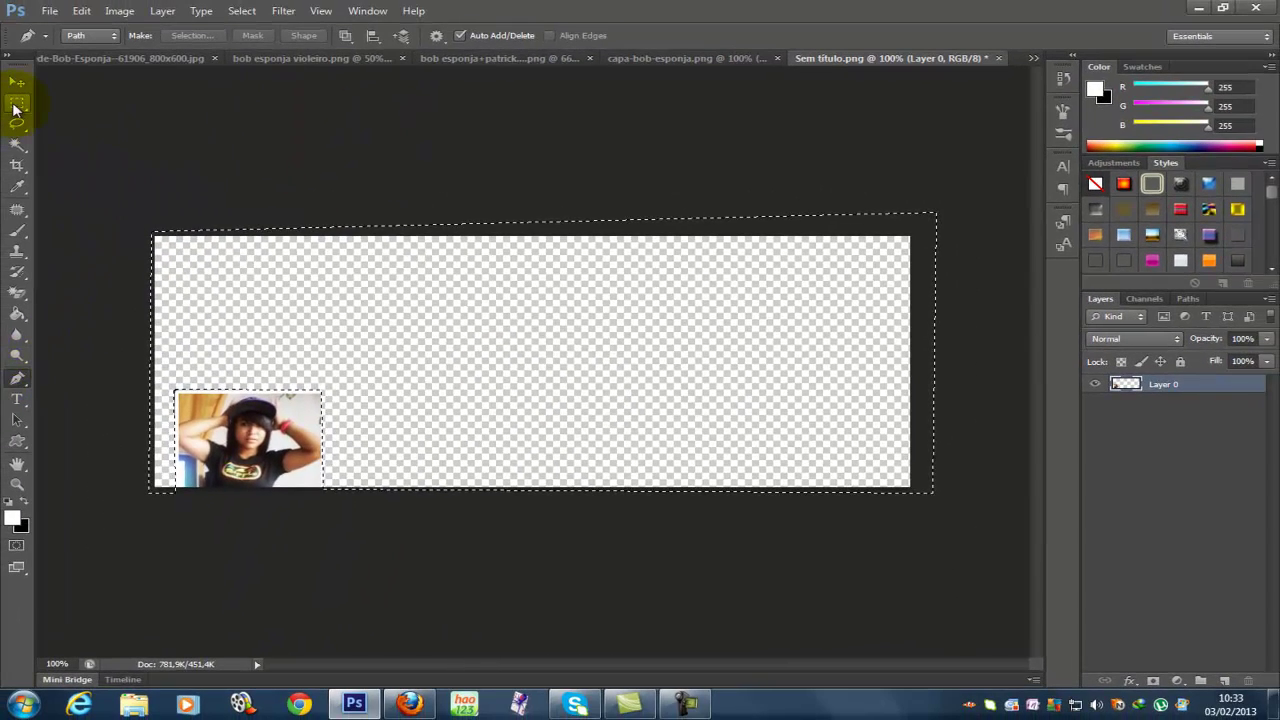
# Deselect, then draw a white 170 × 142 px rectangle over the profile photo.
pyautogui.click(16, 103)
pyautogui.click(232, 180)
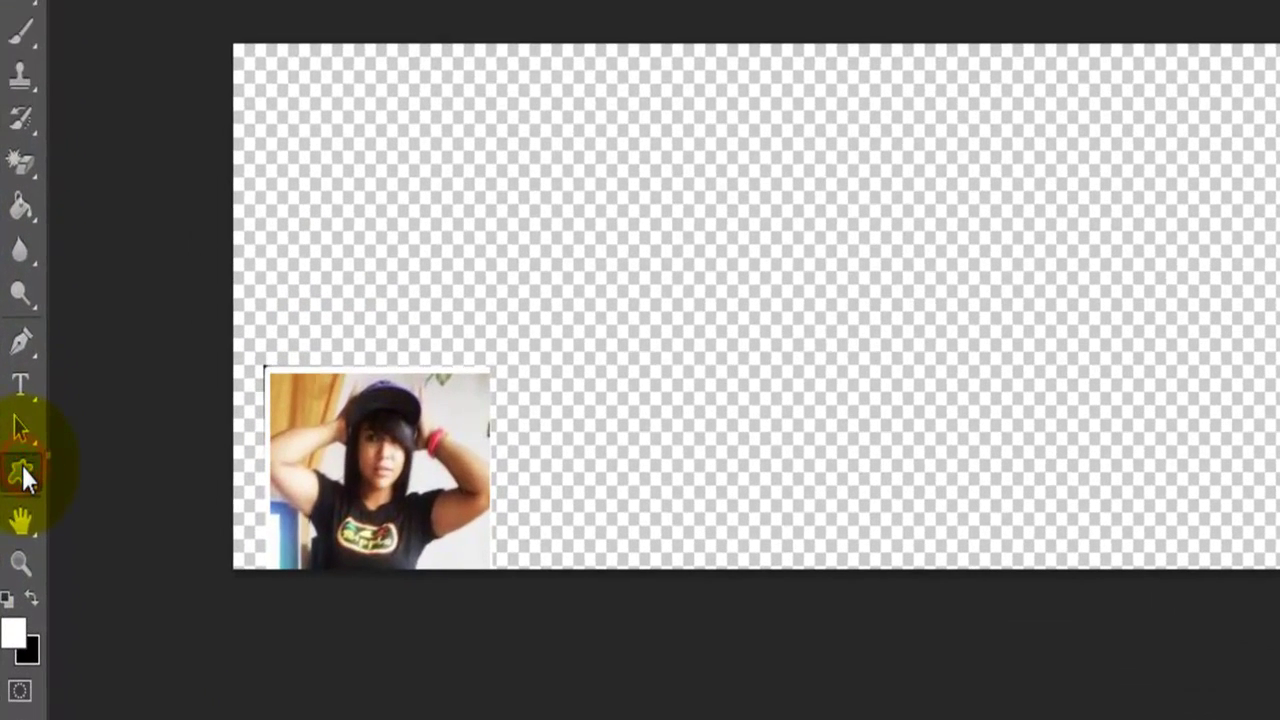
pyautogui.rightClick(21, 463)
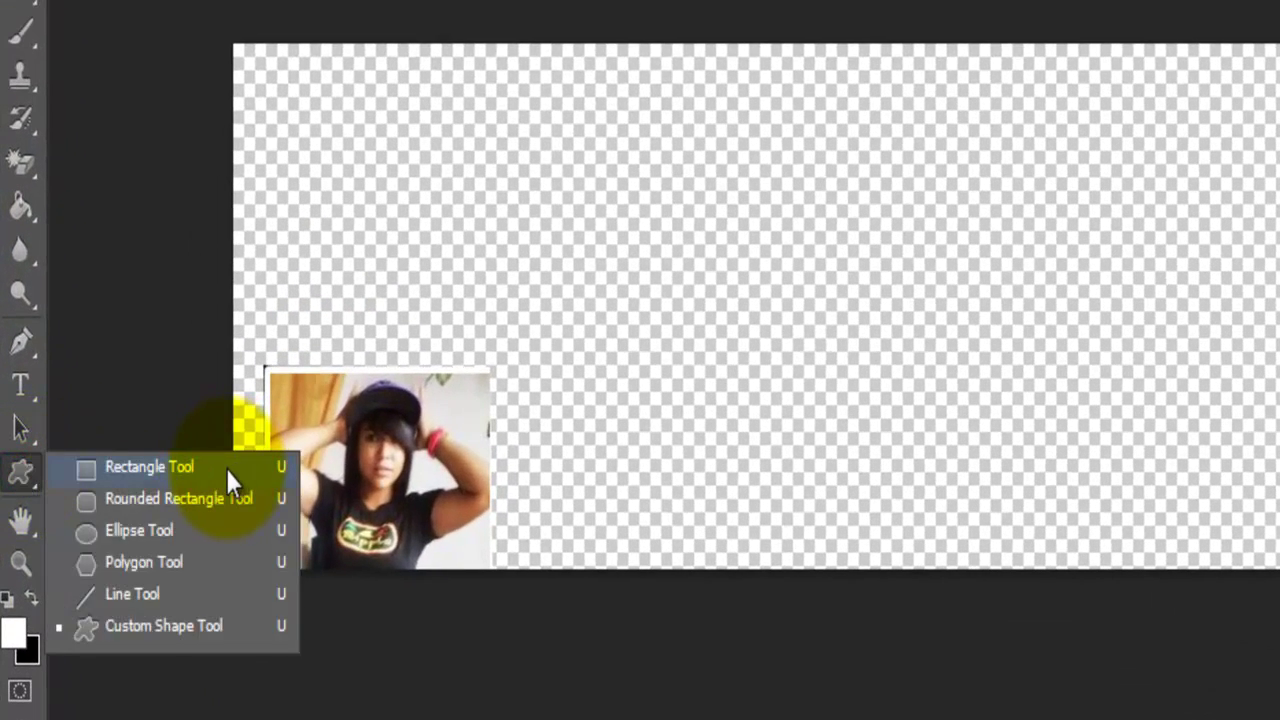
pyautogui.click(119, 473)
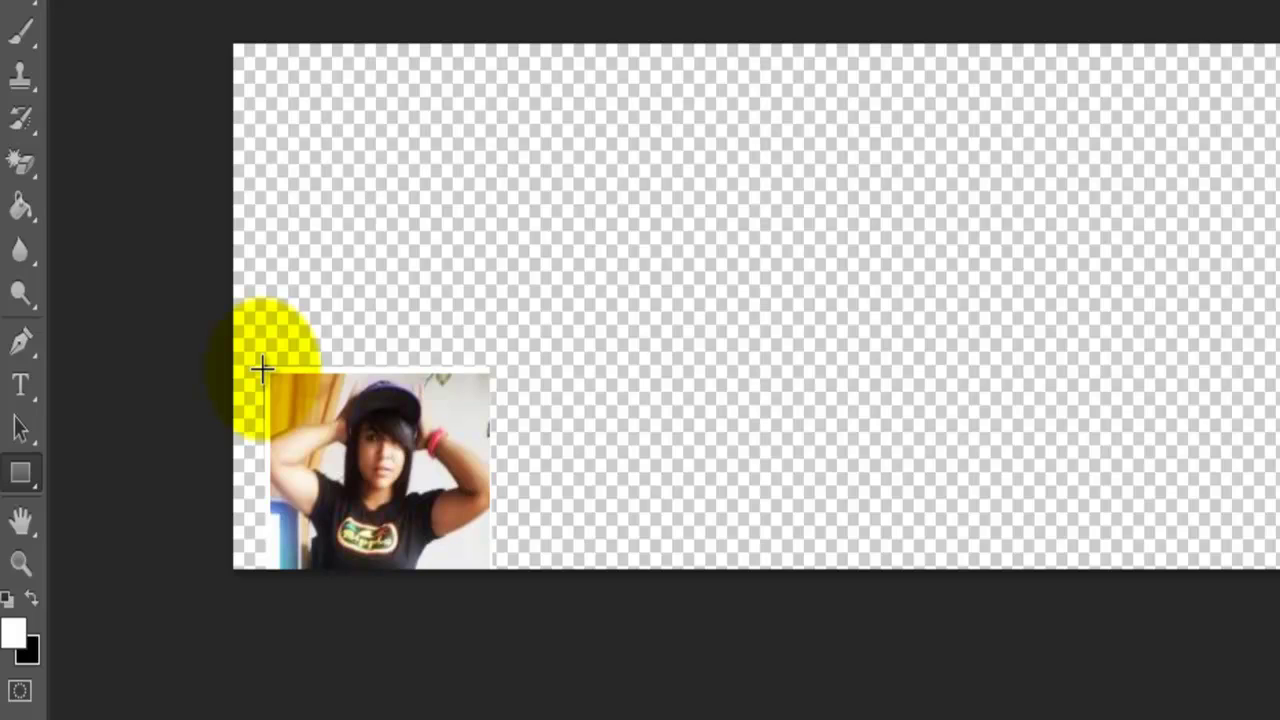
pyautogui.moveTo(263, 368)
pyautogui.mouseDown()
pyautogui.moveTo(494, 578)
pyautogui.moveTo(492, 601)
pyautogui.mouseUp()
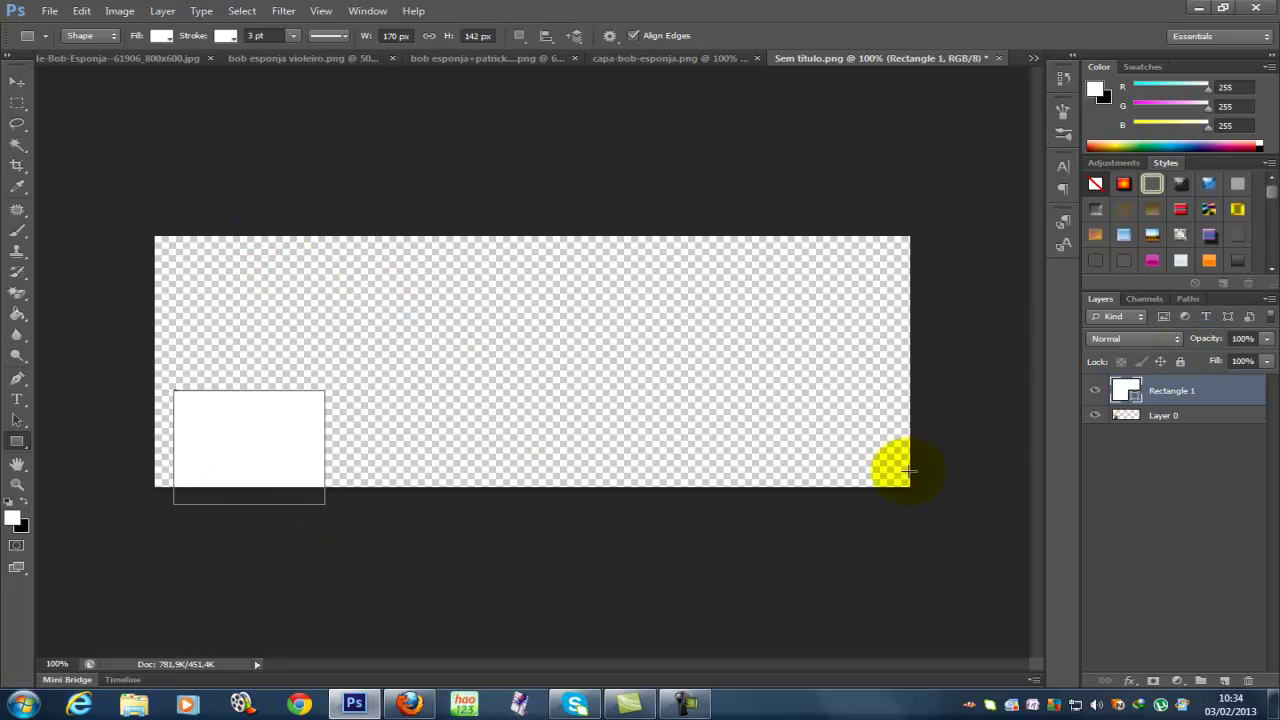
# Drag the yellow sponge wallpaper into Sem título as Layer 1, stretched to full width.
pyautogui.click(157, 51)
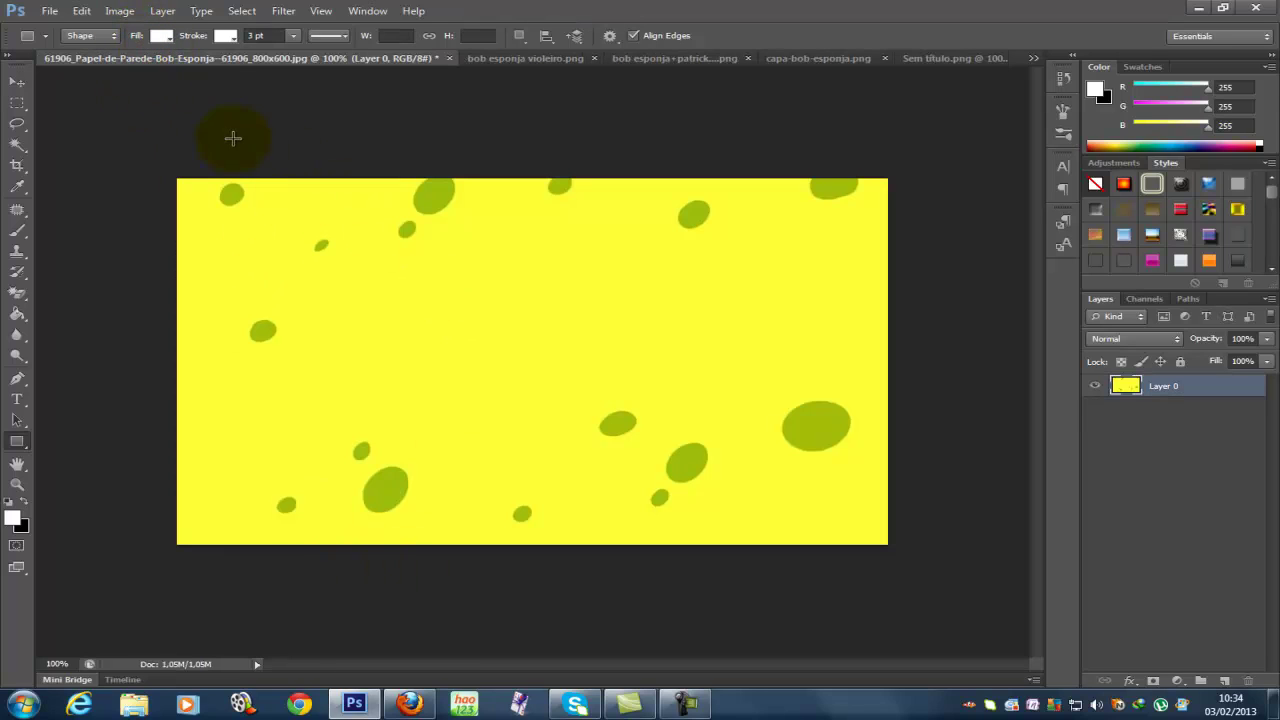
pyautogui.moveTo(244, 60); pyautogui.dragTo(180, 92)
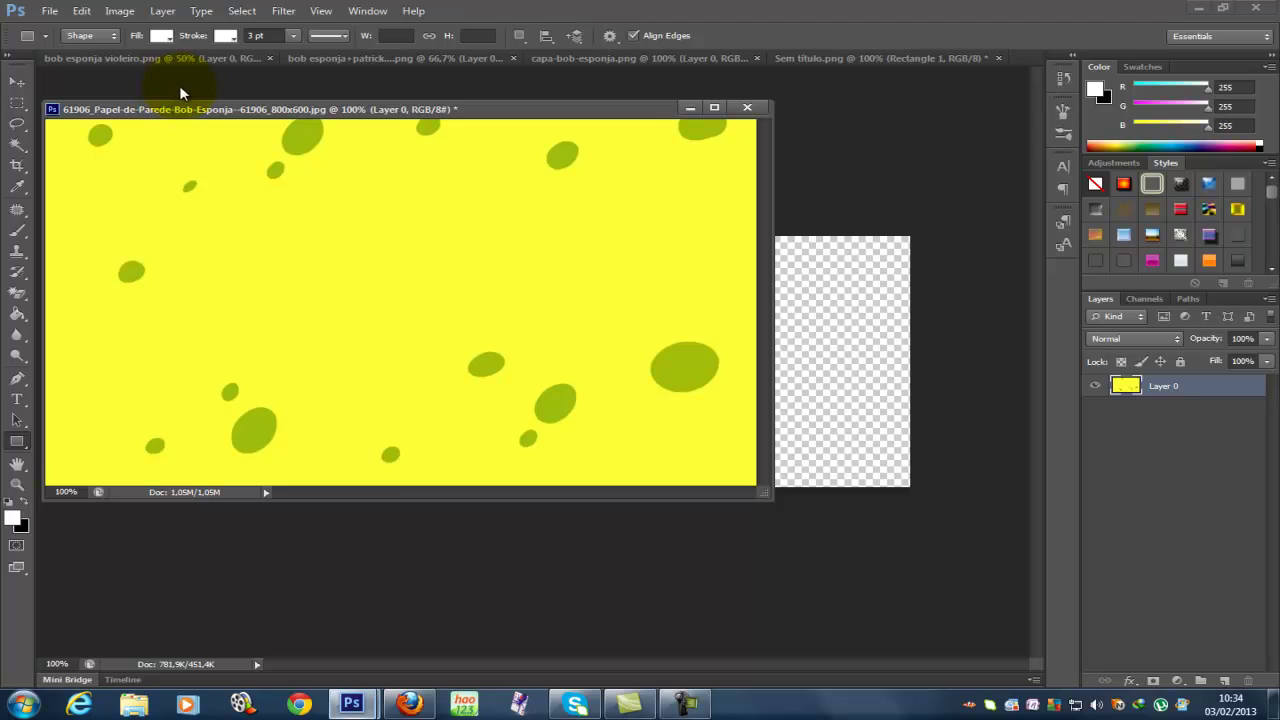
pyautogui.click(17, 80)
pyautogui.moveTo(320, 230)
pyautogui.mouseDown()
pyautogui.moveTo(825, 340)
pyautogui.moveTo(791, 186)
pyautogui.mouseUp()
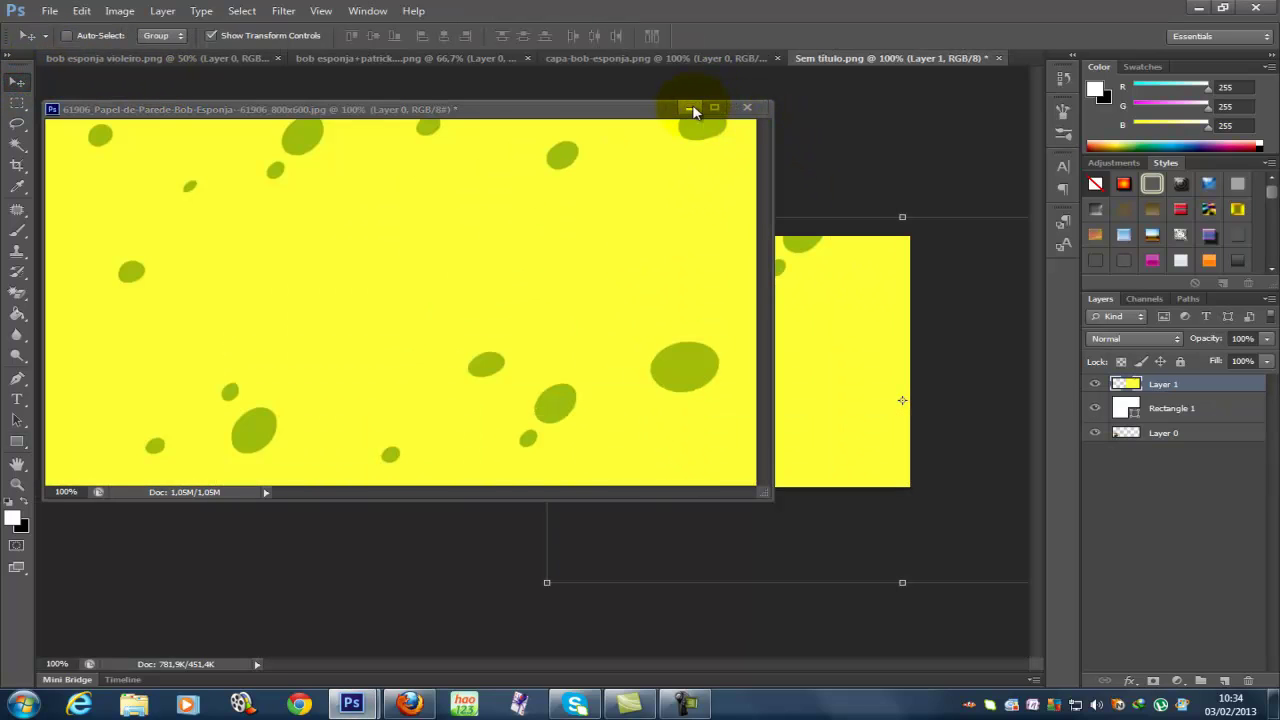
pyautogui.click(690, 108)
pyautogui.moveTo(631, 357)
pyautogui.mouseDown()
pyautogui.moveTo(231, 357)
pyautogui.moveTo(258, 357)
pyautogui.mouseUp()
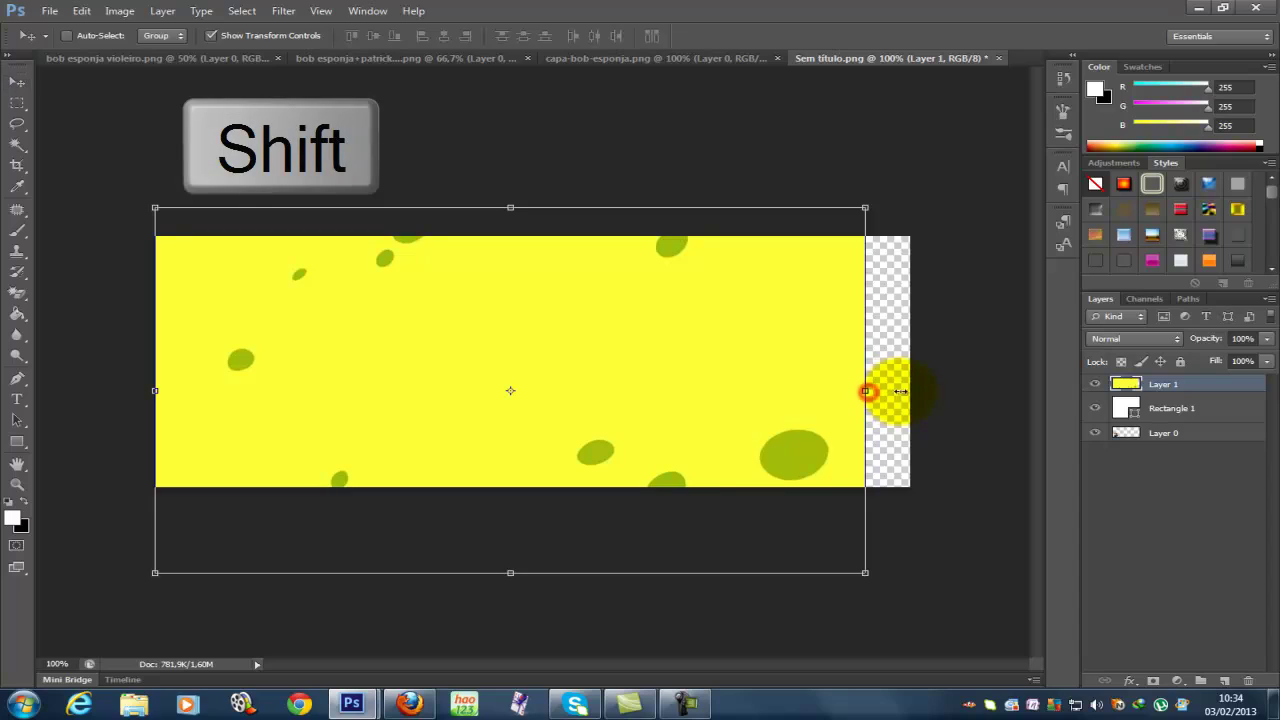
pyautogui.moveTo(865, 390); pyautogui.dragTo(910, 390)
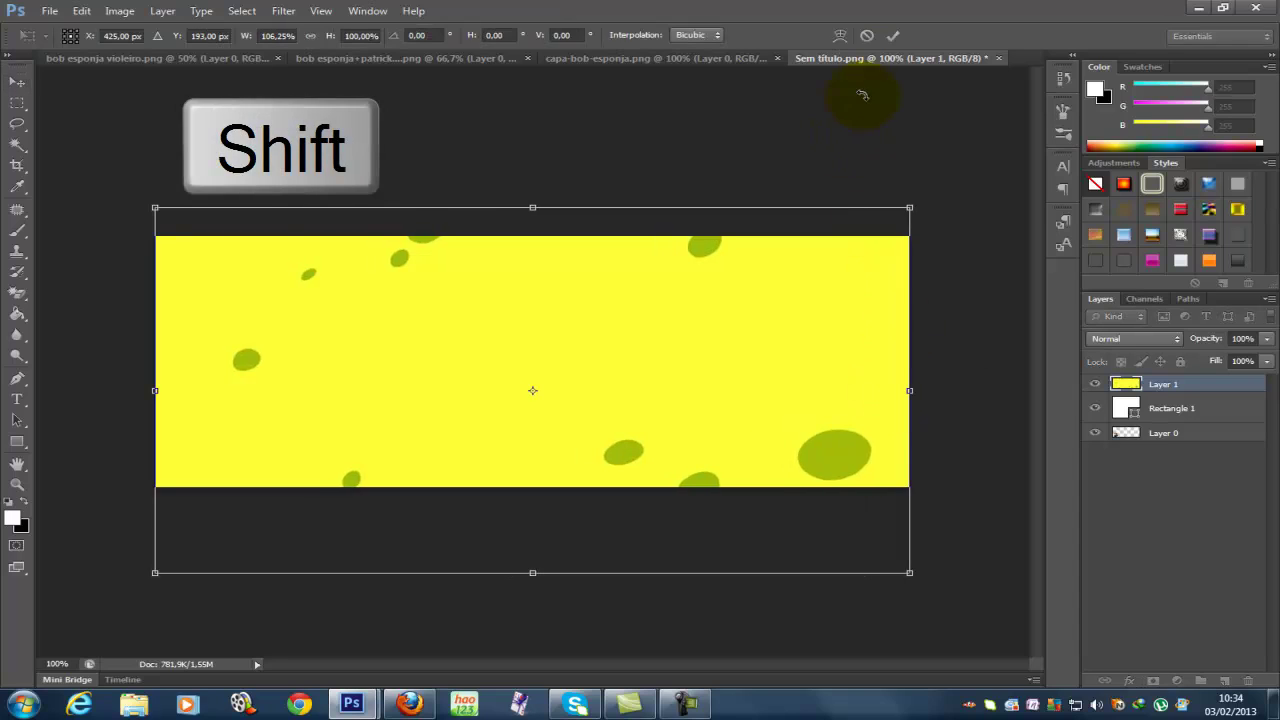
pyautogui.click(893, 35)
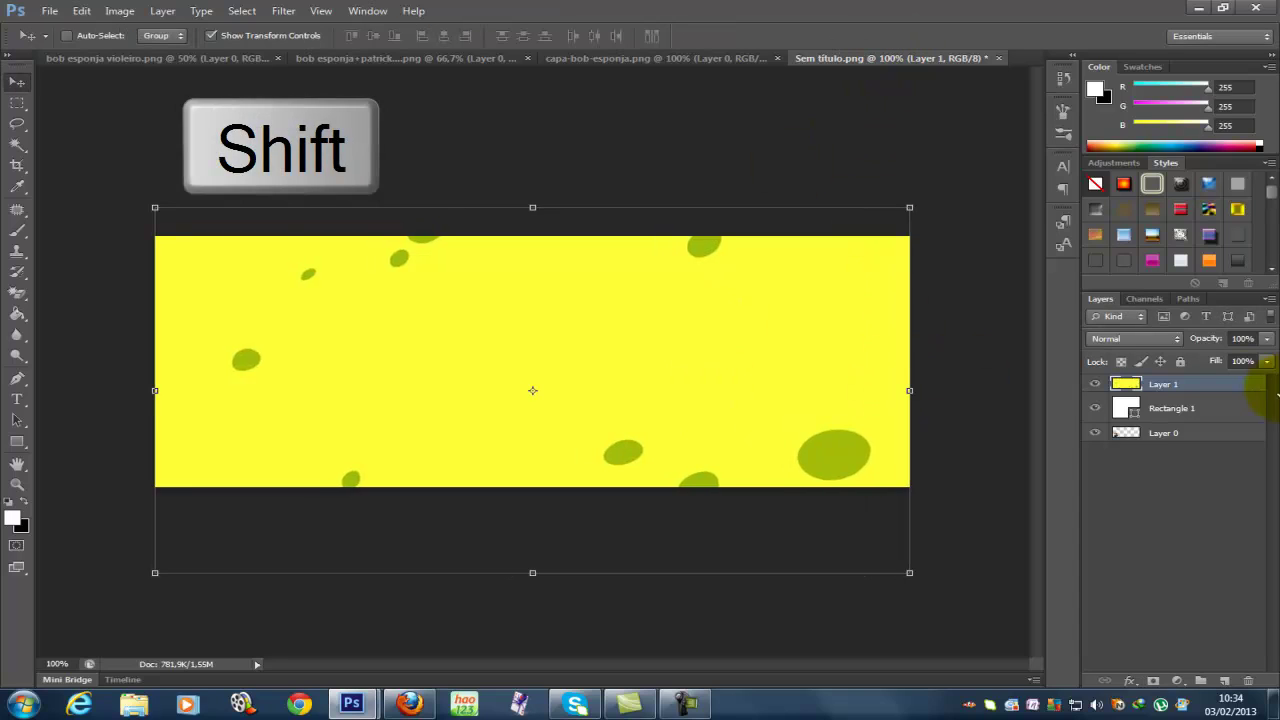
# Move Rectangle 1 above Layer 1 and bring up bob esponja violeiro.png.
pyautogui.click(1196, 410)
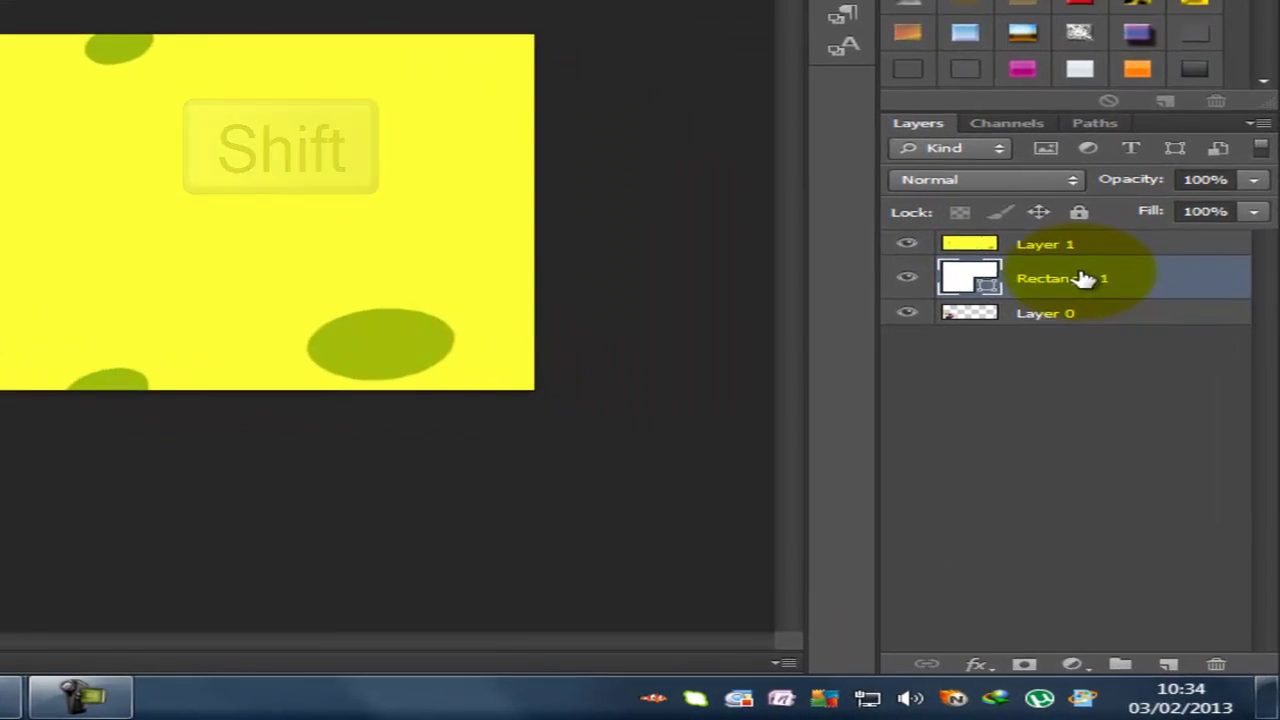
pyautogui.moveTo(1079, 273)
pyautogui.mouseDown()
pyautogui.moveTo(1088, 217)
pyautogui.moveTo(1091, 247)
pyautogui.moveTo(1105, 245)
pyautogui.mouseUp()
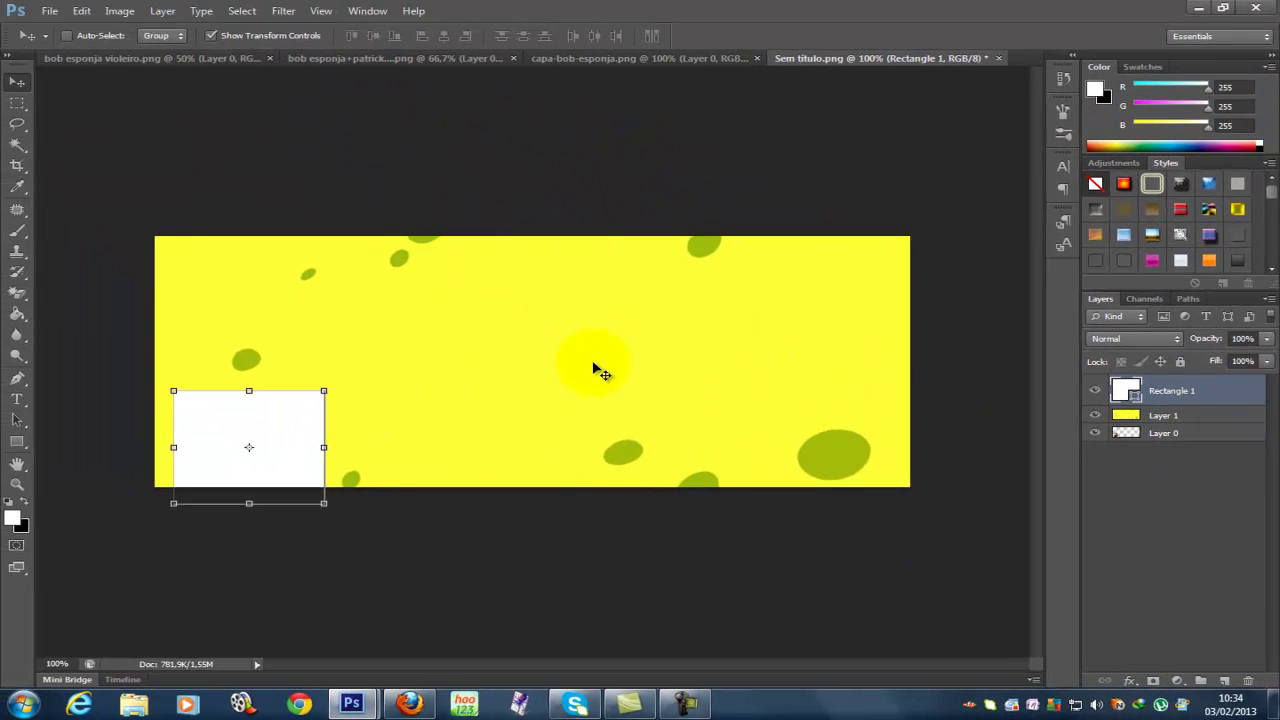
pyautogui.click(311, 58)
pyautogui.click(228, 58)
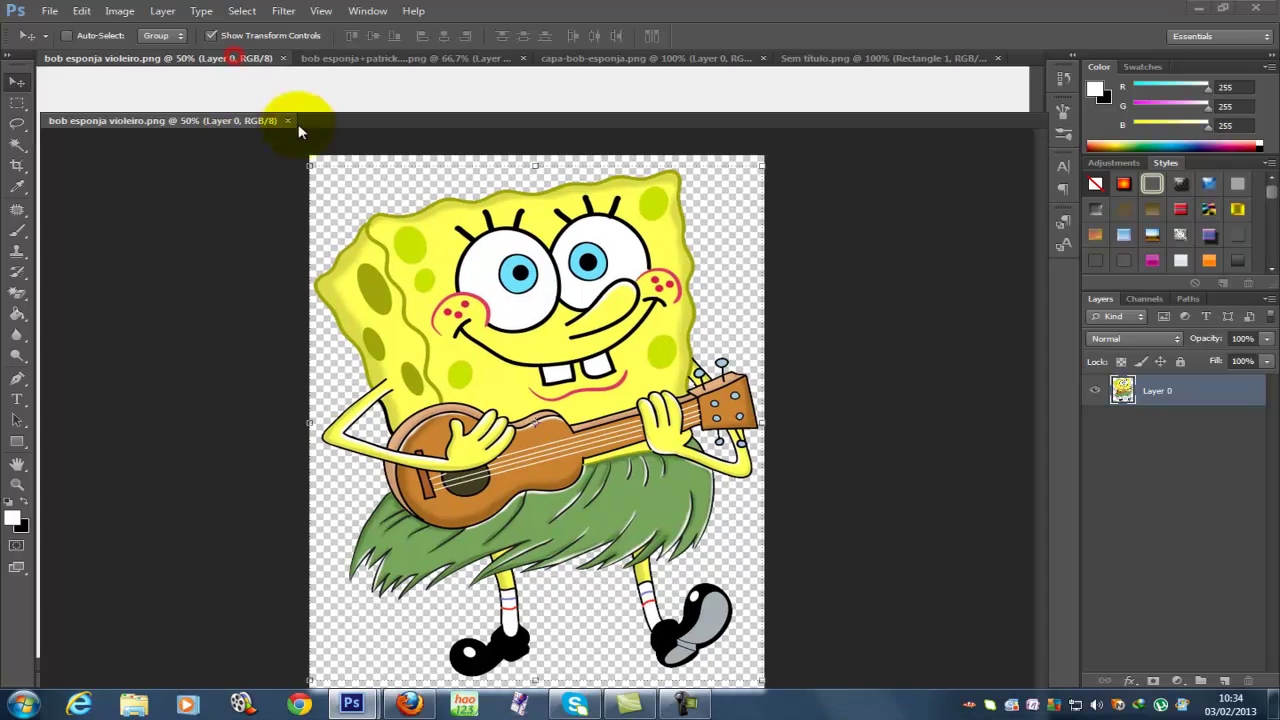
# Drag the ukulele SpongeBob into Sem título as Layer 2.
pyautogui.moveTo(234, 58); pyautogui.dragTo(245, 119)
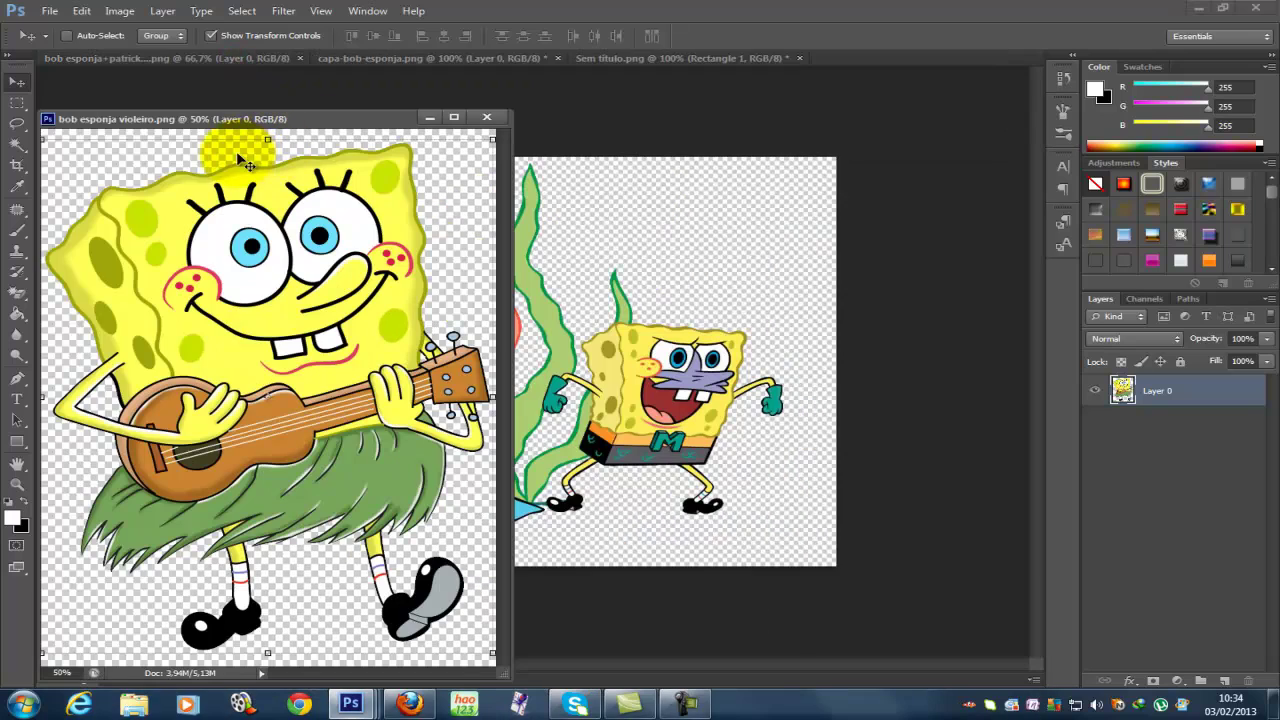
pyautogui.click(600, 57)
pyautogui.moveTo(238, 278)
pyautogui.mouseDown()
pyautogui.moveTo(627, 318)
pyautogui.moveTo(743, 386)
pyautogui.mouseUp()
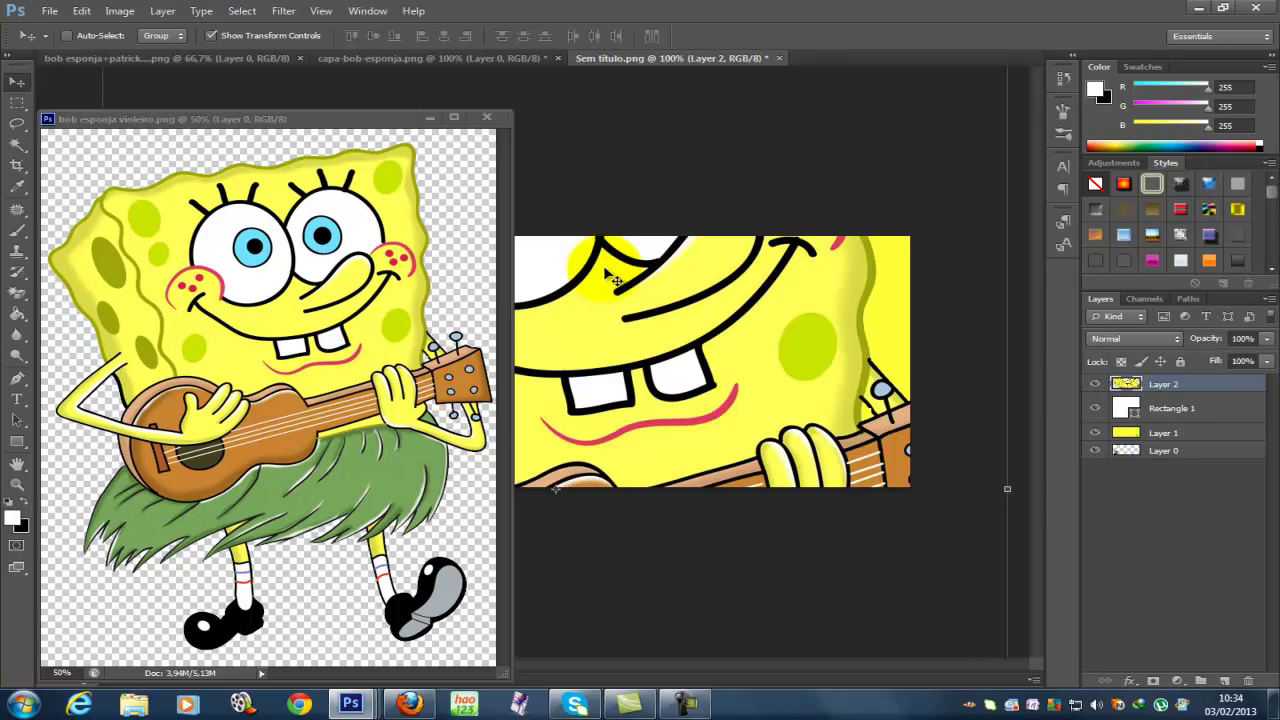
pyautogui.click(428, 117)
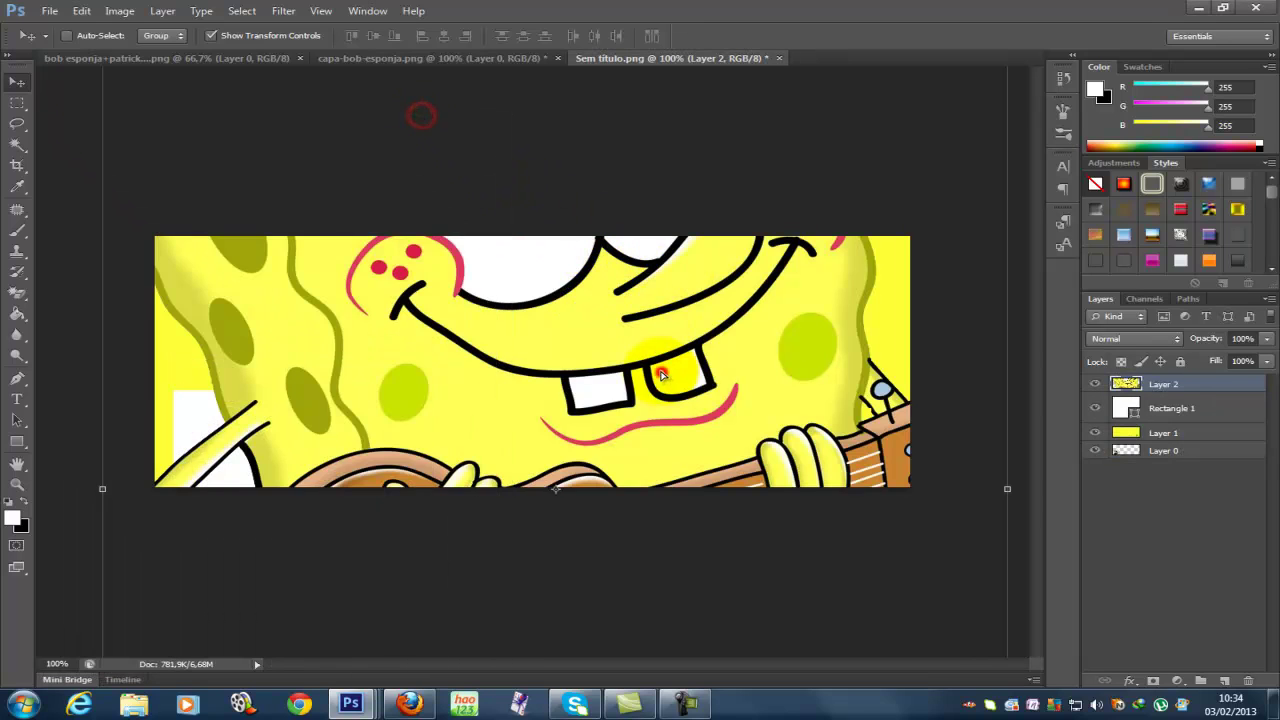
# Scale SpongeBob to about 19% and place it beside the white box.
pyautogui.moveTo(660, 372); pyautogui.dragTo(600, 262)
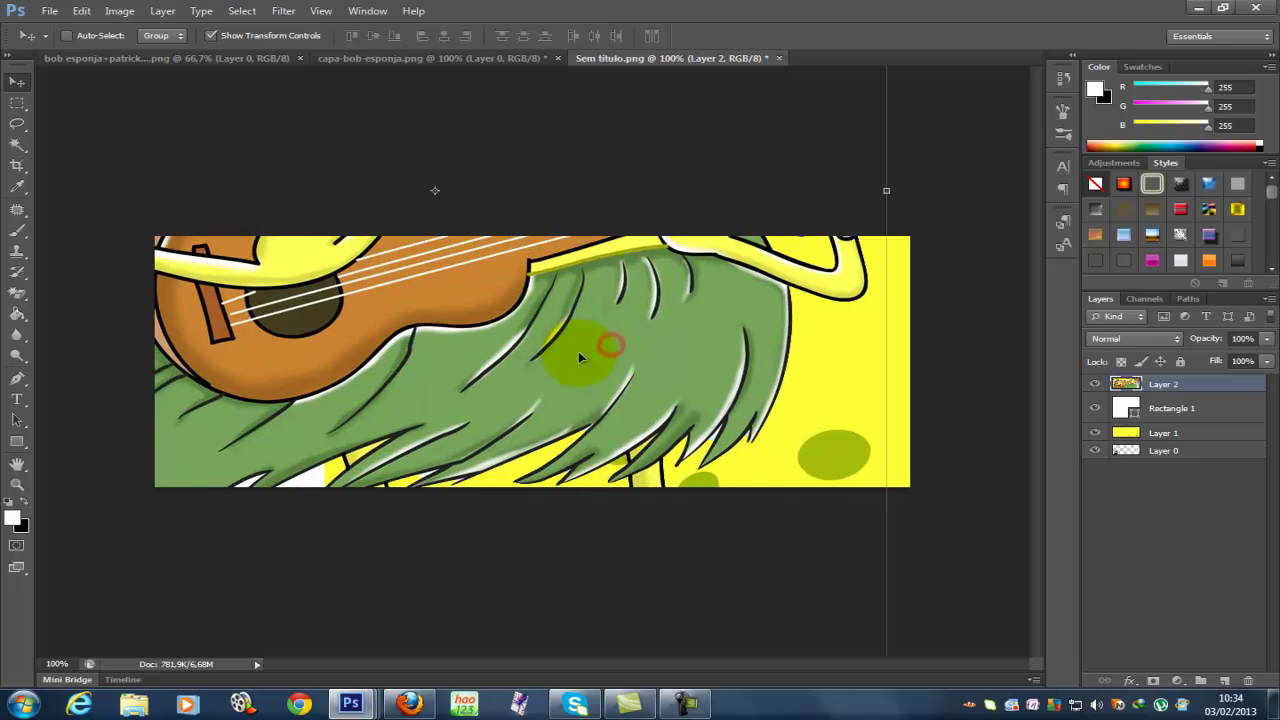
pyautogui.moveTo(578, 352)
pyautogui.mouseDown()
pyautogui.moveTo(575, 268)
pyautogui.moveTo(547, 160)
pyautogui.mouseUp()
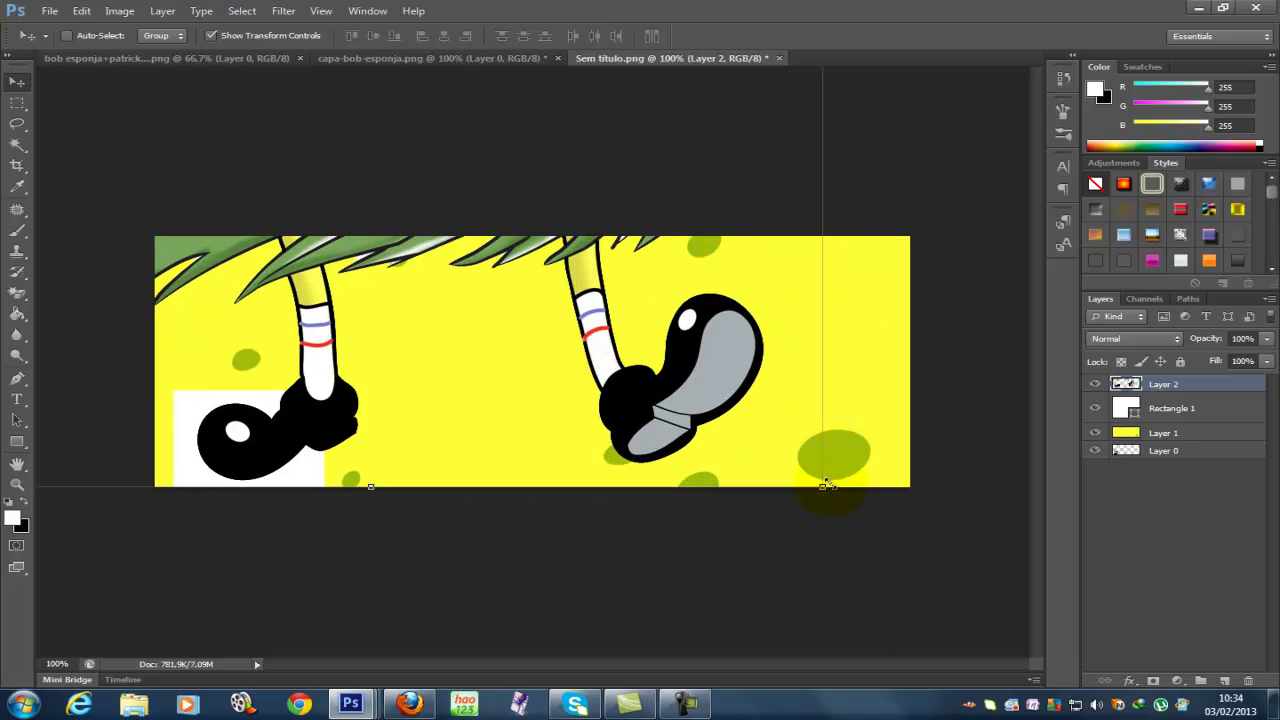
pyautogui.moveTo(822, 488)
pyautogui.mouseDown()
pyautogui.moveTo(337, 114)
pyautogui.moveTo(566, 546)
pyautogui.moveTo(731, 563)
pyautogui.moveTo(395, 344)
pyautogui.moveTo(491, 520)
pyautogui.moveTo(578, 620)
pyautogui.mouseUp()
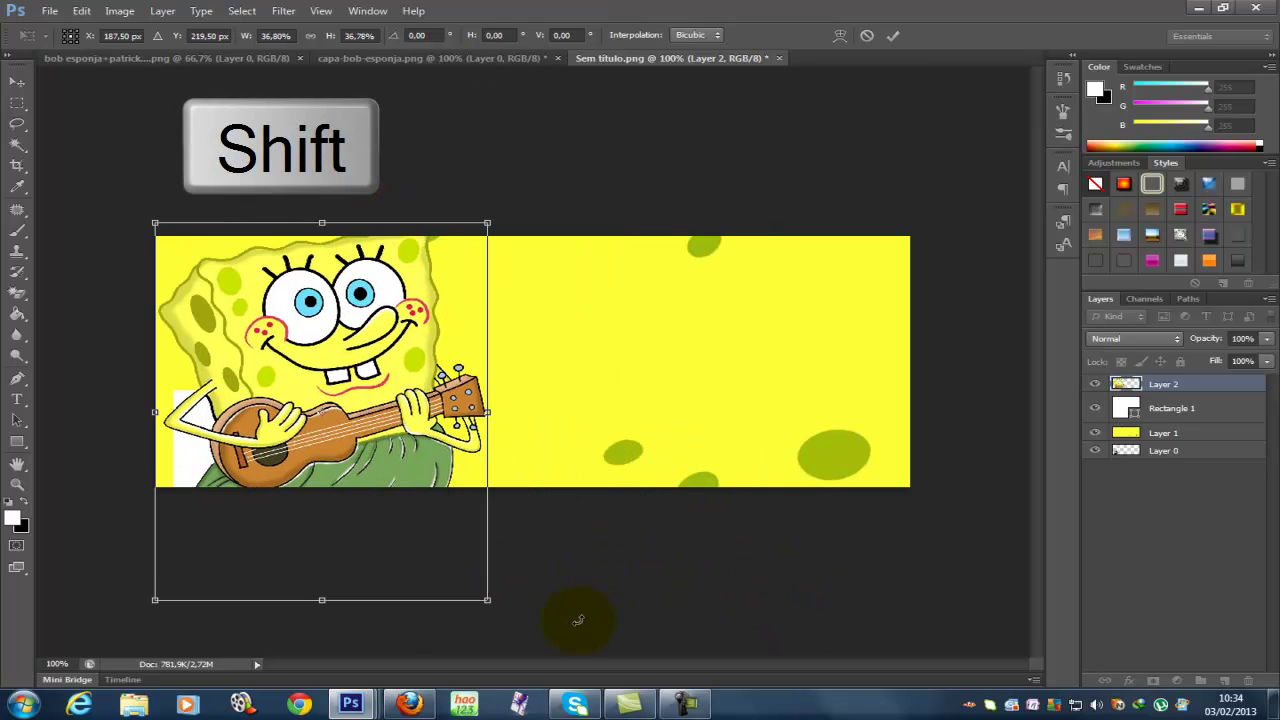
pyautogui.moveTo(487, 600); pyautogui.dragTo(272, 364)
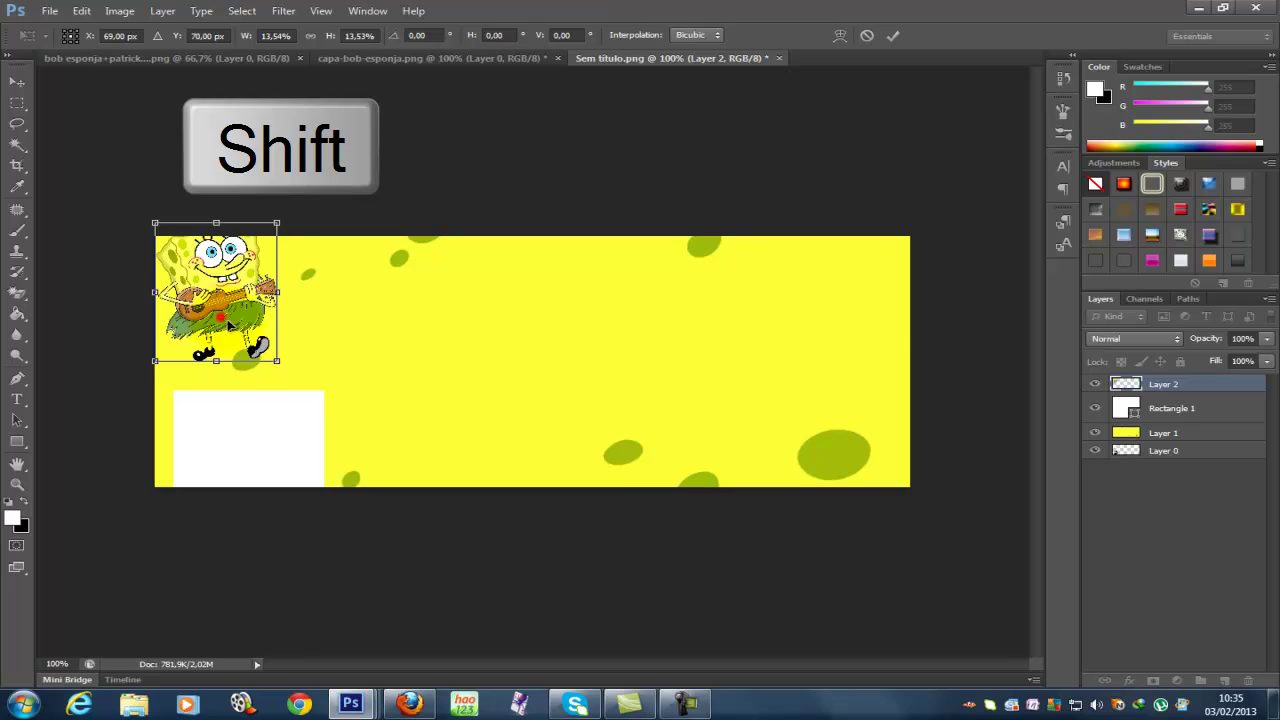
pyautogui.moveTo(220, 317)
pyautogui.mouseDown()
pyautogui.moveTo(453, 418)
pyautogui.moveTo(462, 395)
pyautogui.moveTo(320, 330)
pyautogui.moveTo(433, 400)
pyautogui.moveTo(455, 438)
pyautogui.moveTo(535, 468)
pyautogui.moveTo(548, 500)
pyautogui.moveTo(487, 425)
pyautogui.mouseUp()
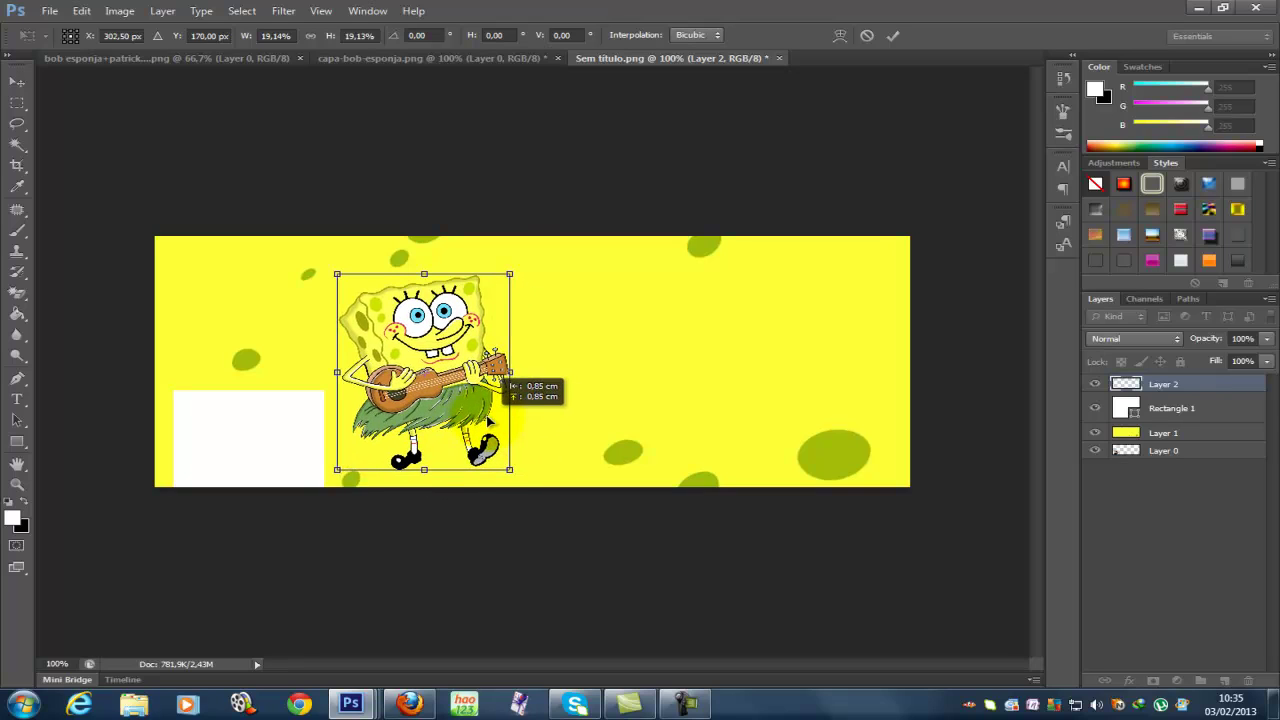
pyautogui.click(893, 35)
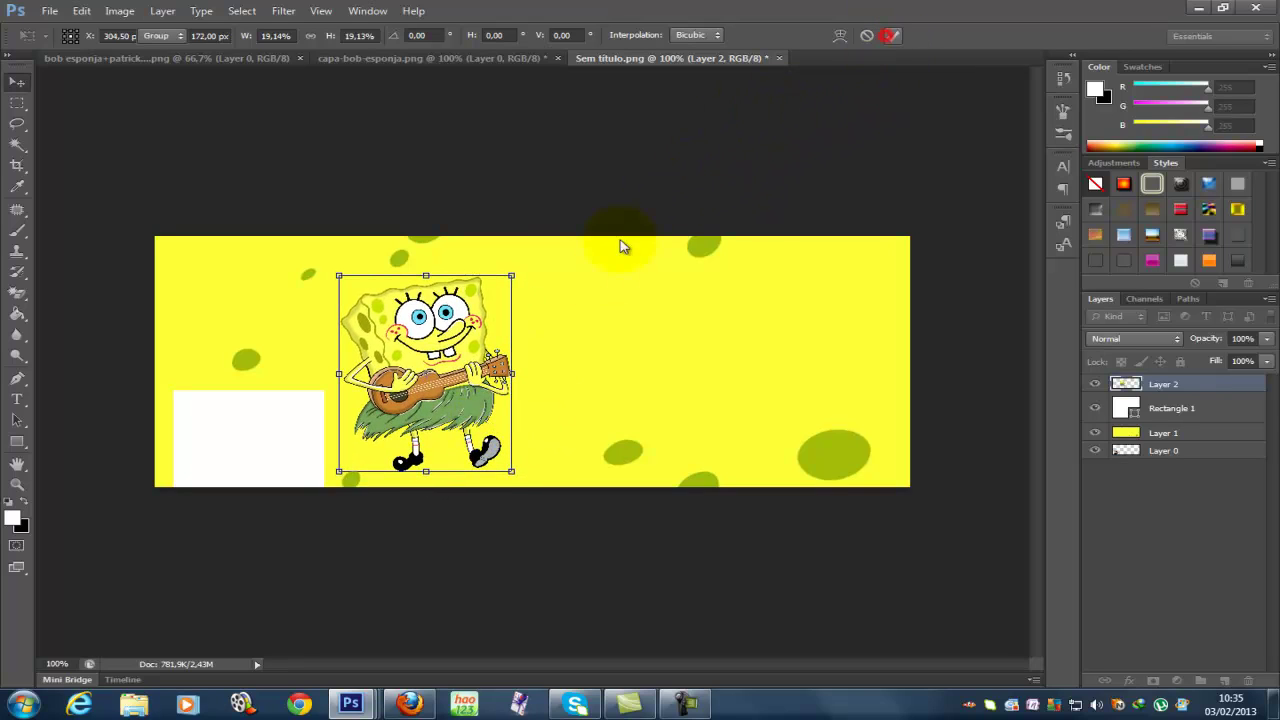
pyautogui.moveTo(481, 387); pyautogui.dragTo(477, 402)
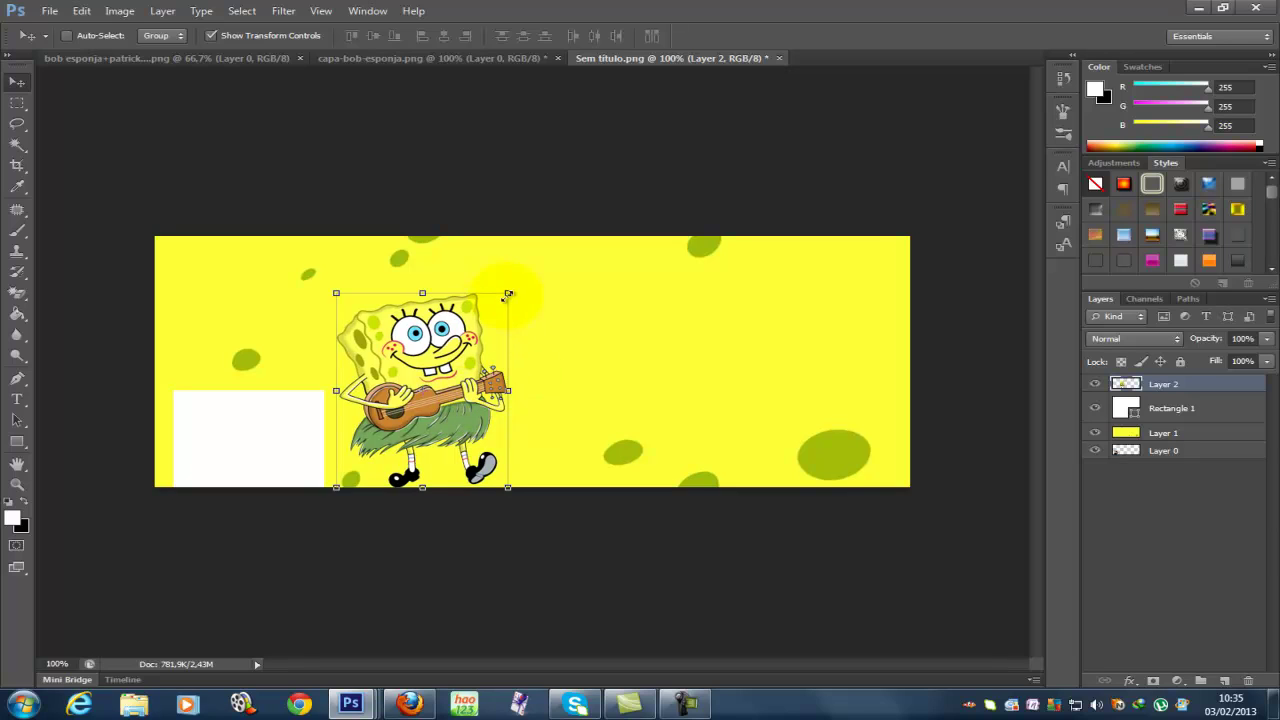
# Drag the Patrick and SpongeBob picture into the cover as a new layer and shift it left.
pyautogui.click(484, 58)
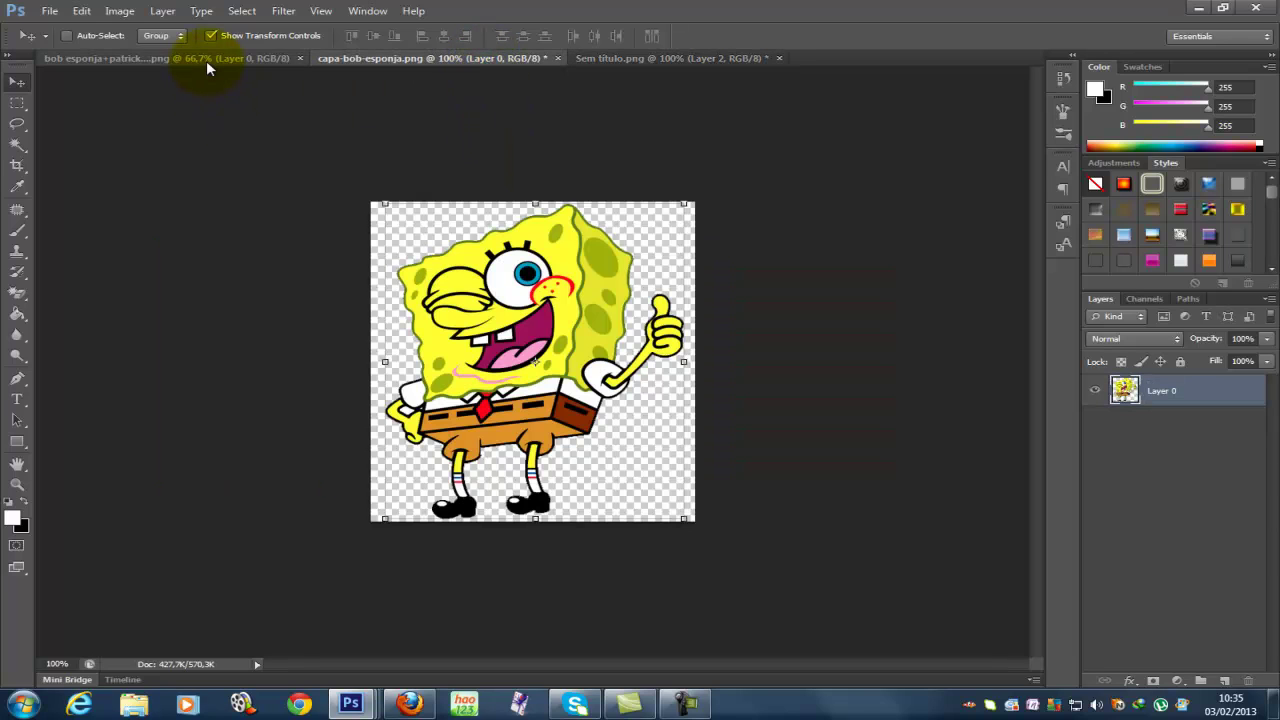
pyautogui.click(207, 59)
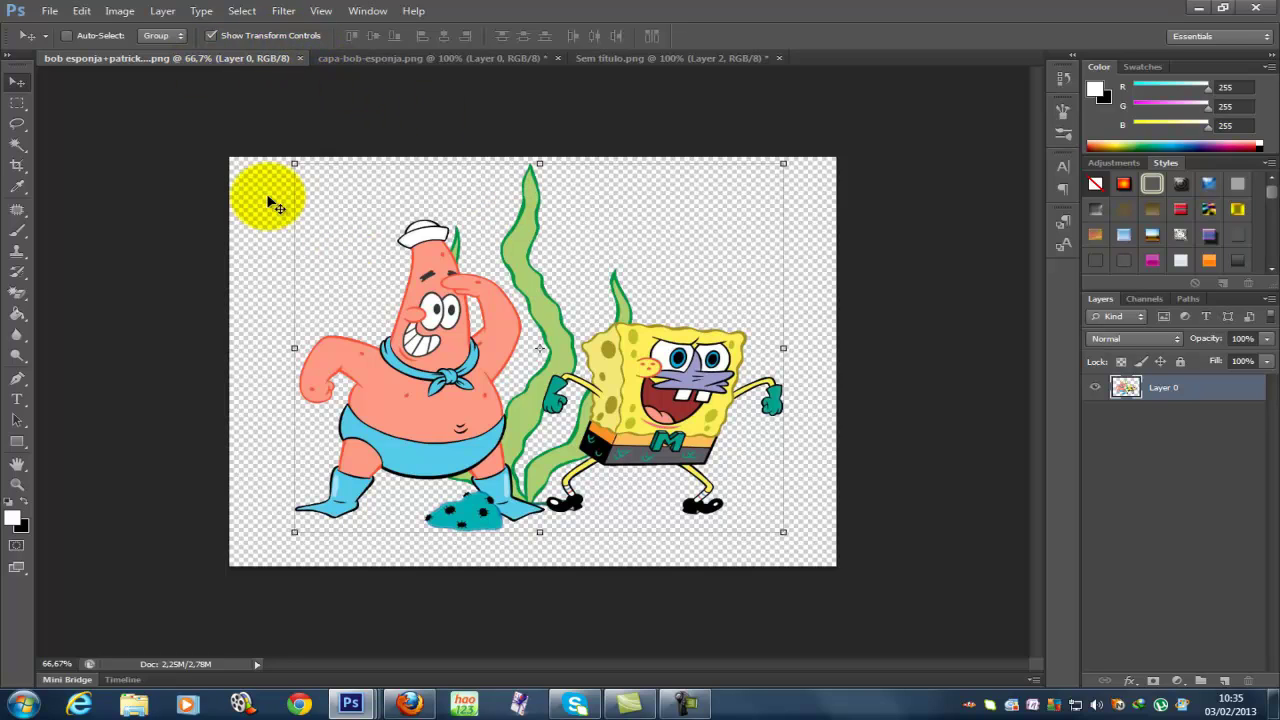
pyautogui.moveTo(193, 83); pyautogui.dragTo(209, 104)
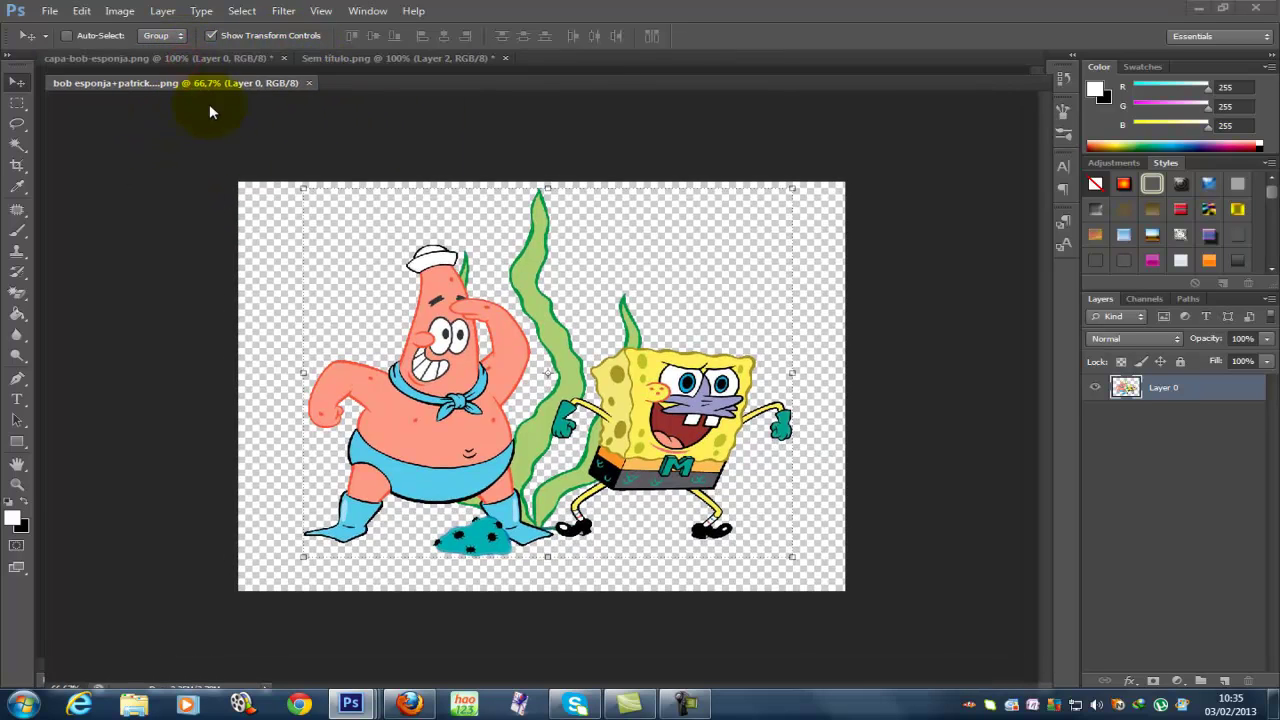
pyautogui.moveTo(309, 262)
pyautogui.mouseDown()
pyautogui.moveTo(695, 405)
pyautogui.moveTo(500, 223)
pyautogui.moveTo(371, 214)
pyautogui.moveTo(371, 80)
pyautogui.moveTo(383, 60)
pyautogui.moveTo(223, 251)
pyautogui.moveTo(466, 100)
pyautogui.moveTo(486, 51)
pyautogui.moveTo(337, 232)
pyautogui.moveTo(858, 420)
pyautogui.mouseUp()
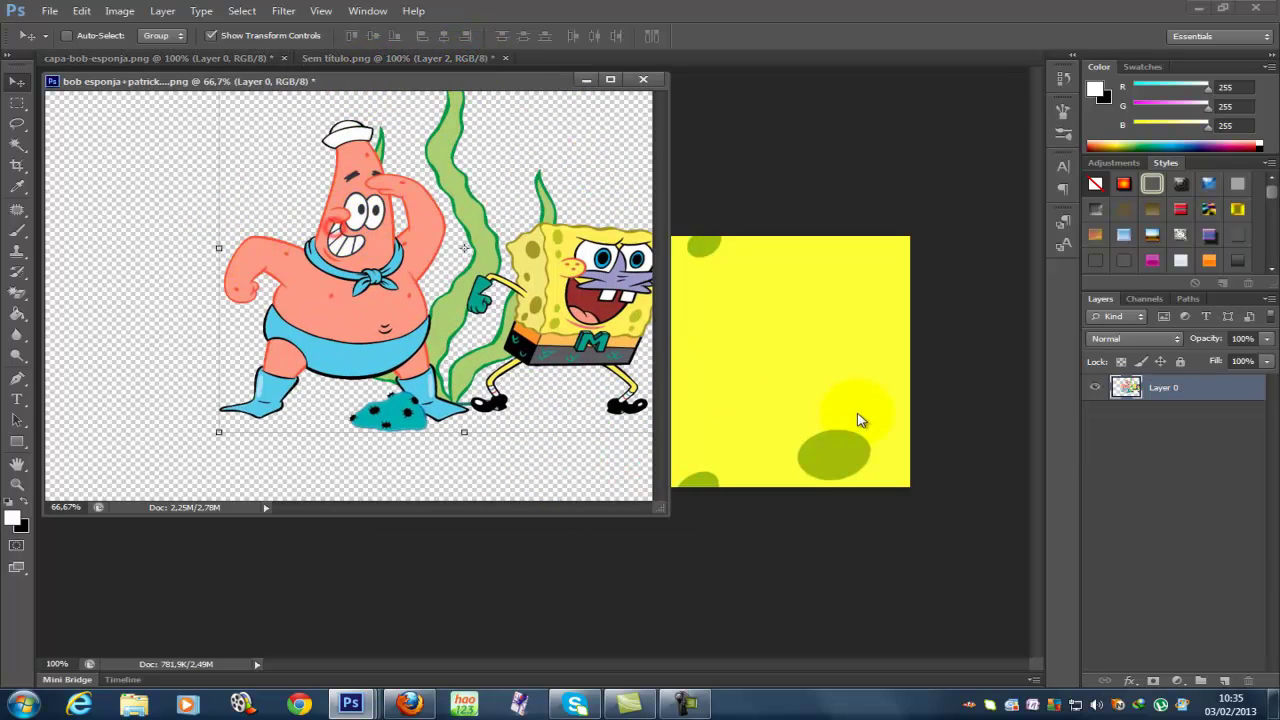
pyautogui.moveTo(745, 386); pyautogui.dragTo(785, 386)
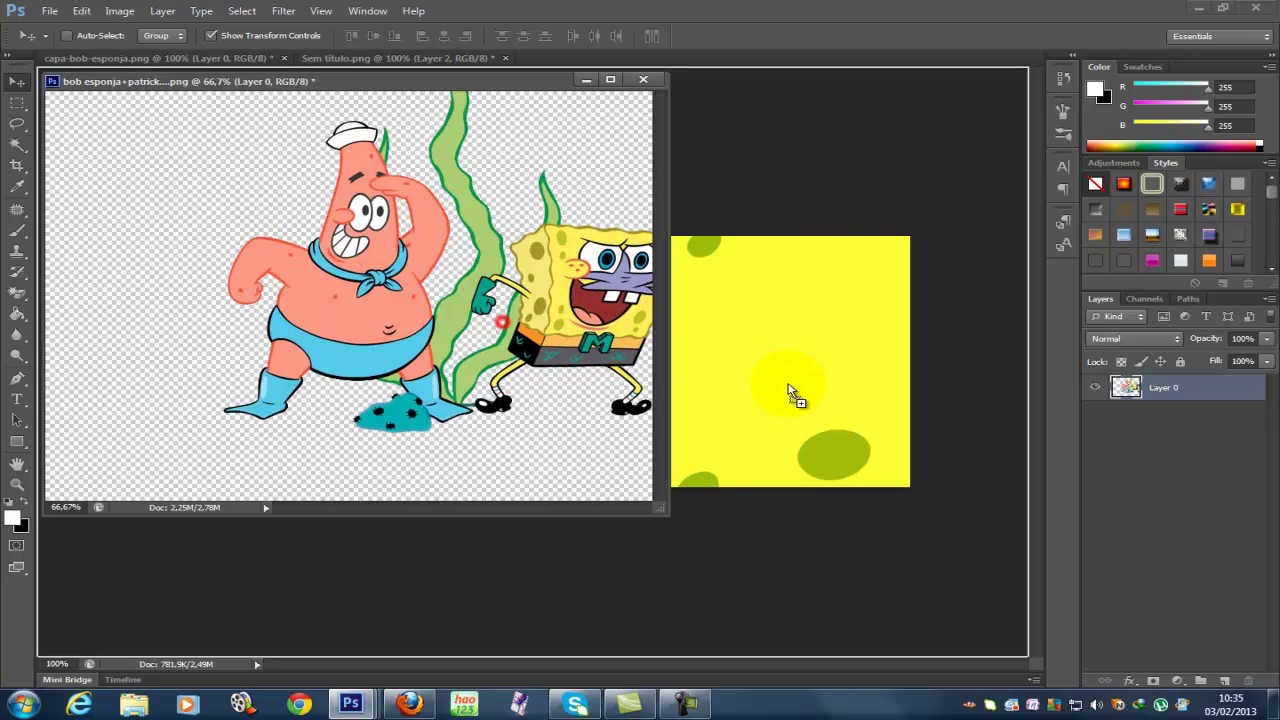
pyautogui.click(583, 80)
pyautogui.moveTo(880, 346)
pyautogui.mouseDown()
pyautogui.moveTo(624, 316)
pyautogui.moveTo(580, 369)
pyautogui.mouseUp()
# Scale the Patrick and SpongeBob layer to about 33% and set it at the cover's right edge.
pyautogui.hotkey('ctrl', 't')
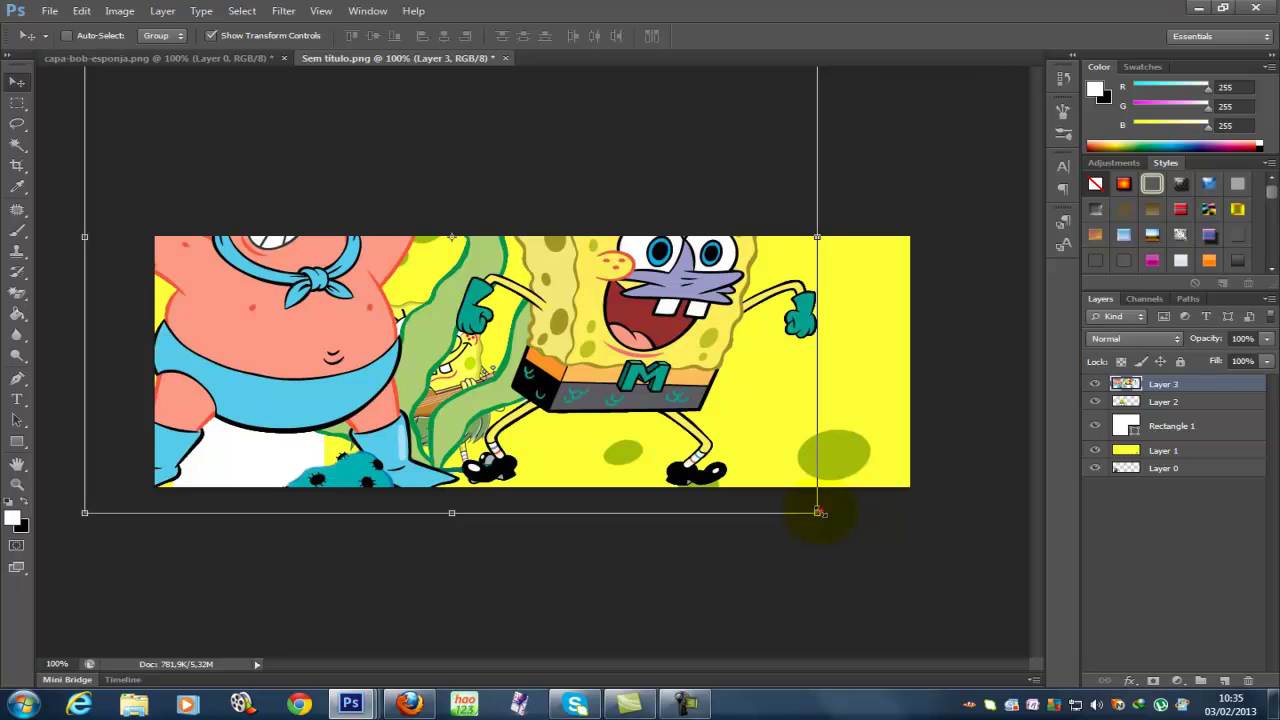
pyautogui.moveTo(816, 507)
pyautogui.mouseDown()
pyautogui.moveTo(735, 425)
pyautogui.moveTo(400, 235)
pyautogui.moveTo(735, 400)
pyautogui.moveTo(671, 403)
pyautogui.moveTo(606, 371)
pyautogui.mouseUp()
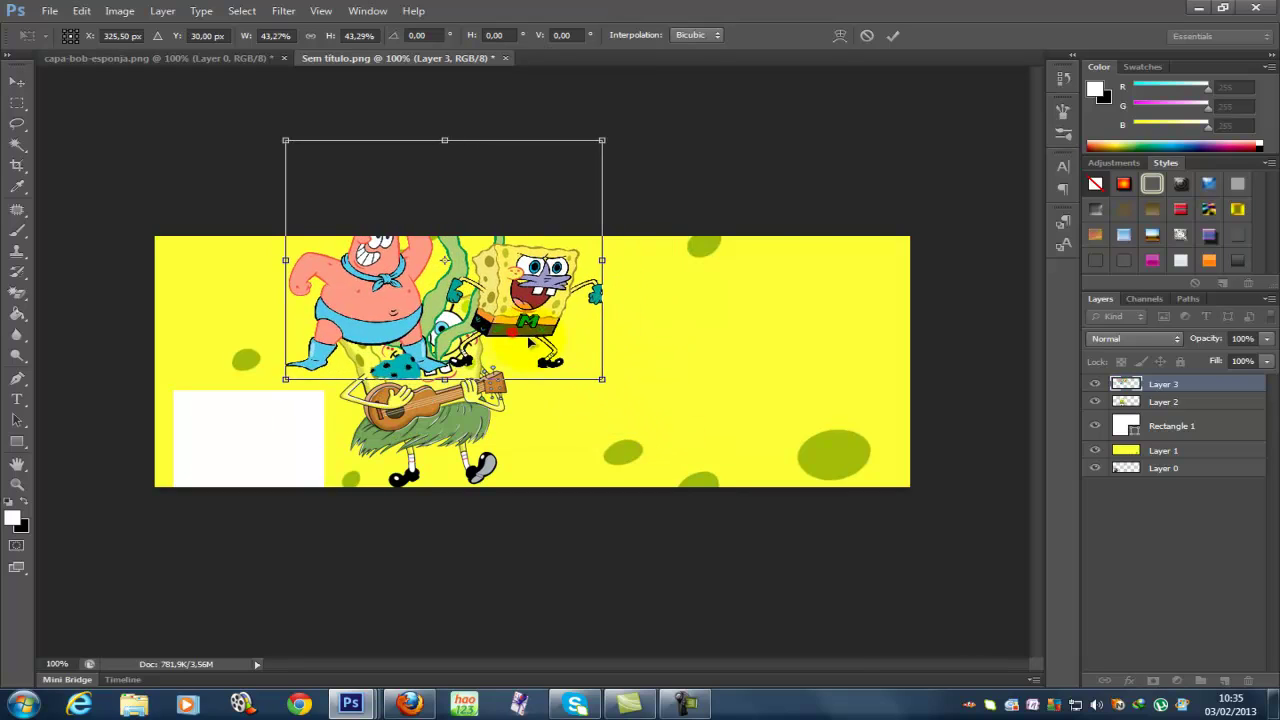
pyautogui.moveTo(600, 322)
pyautogui.mouseDown()
pyautogui.moveTo(783, 380)
pyautogui.moveTo(773, 423)
pyautogui.mouseUp()
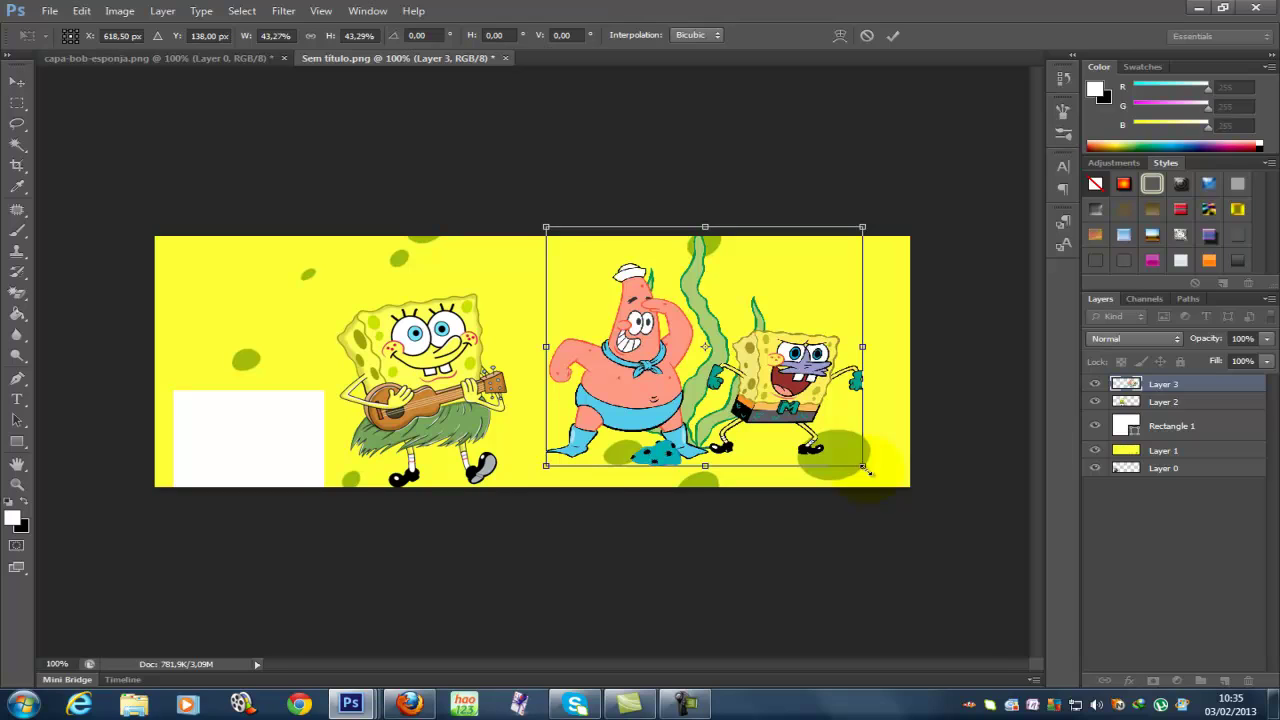
pyautogui.moveTo(866, 470)
pyautogui.mouseDown()
pyautogui.moveTo(783, 406)
pyautogui.moveTo(778, 385)
pyautogui.moveTo(800, 482)
pyautogui.mouseUp()
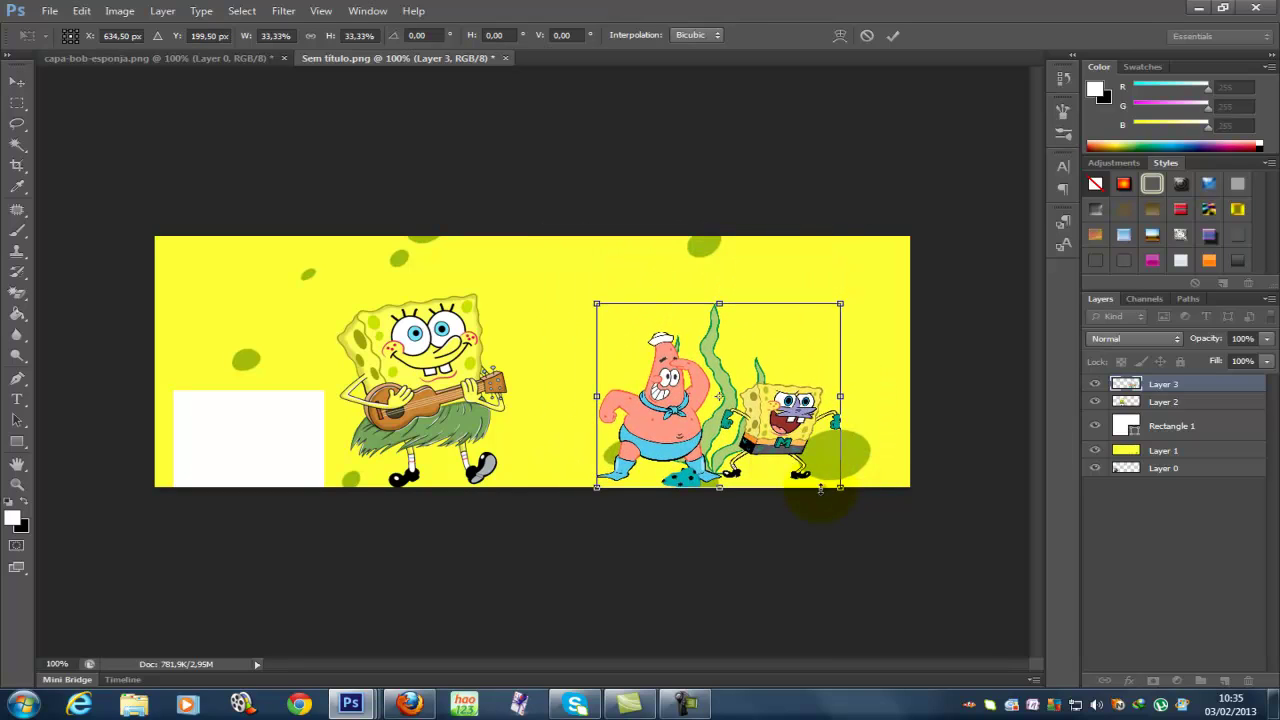
pyautogui.moveTo(780, 412); pyautogui.dragTo(858, 414)
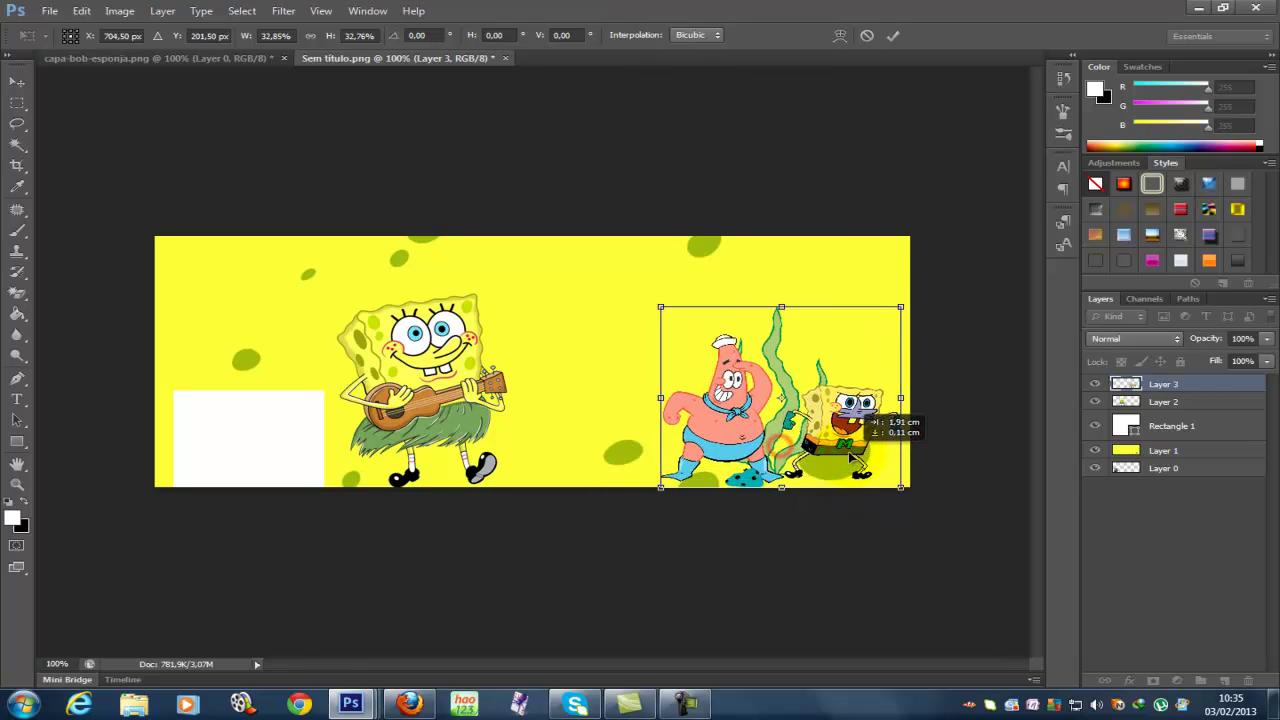
pyautogui.click(893, 40)
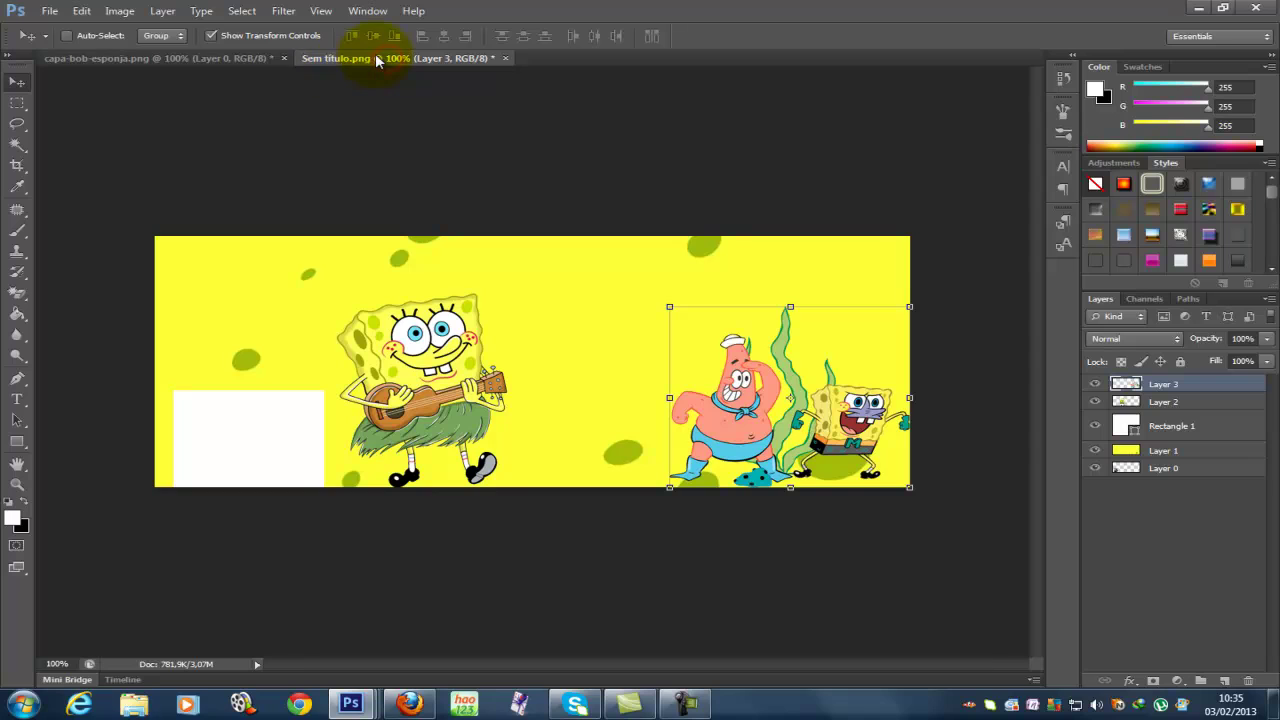
# Drag the winking thumbs-up SpongeBob image onto the cover and move it toward the centre.
pyautogui.click(265, 57)
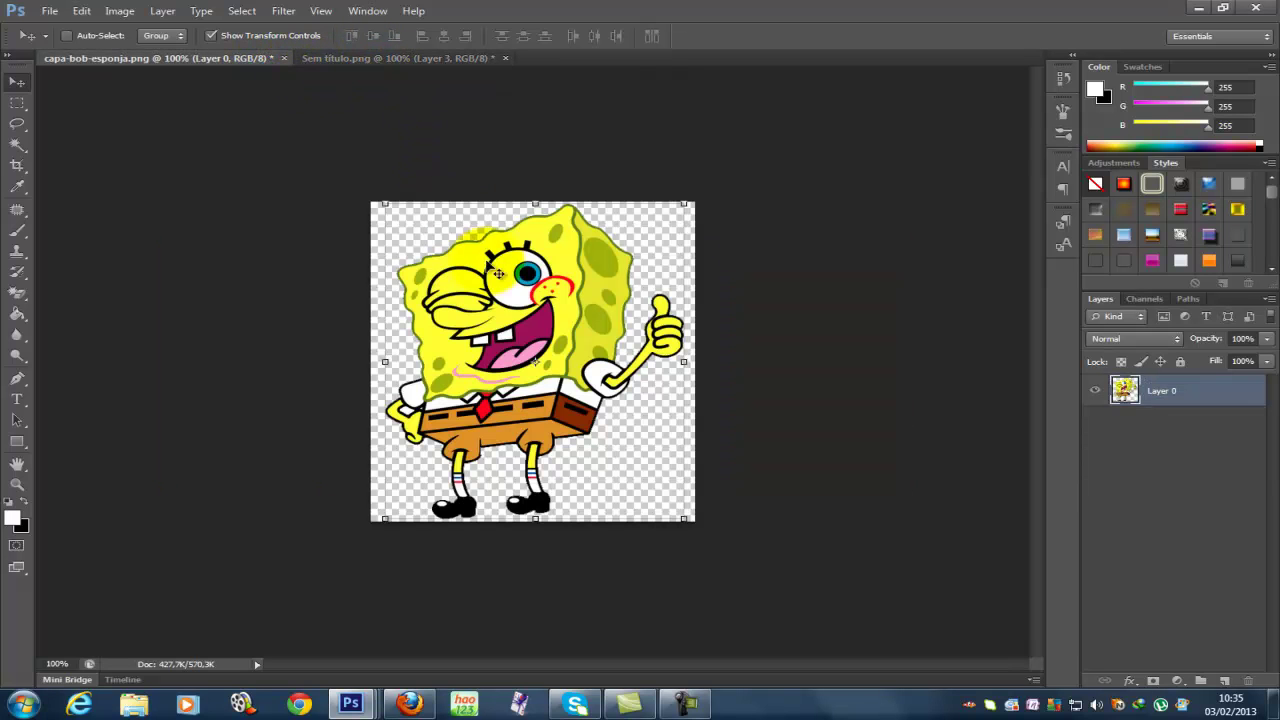
pyautogui.moveTo(236, 63); pyautogui.dragTo(245, 105)
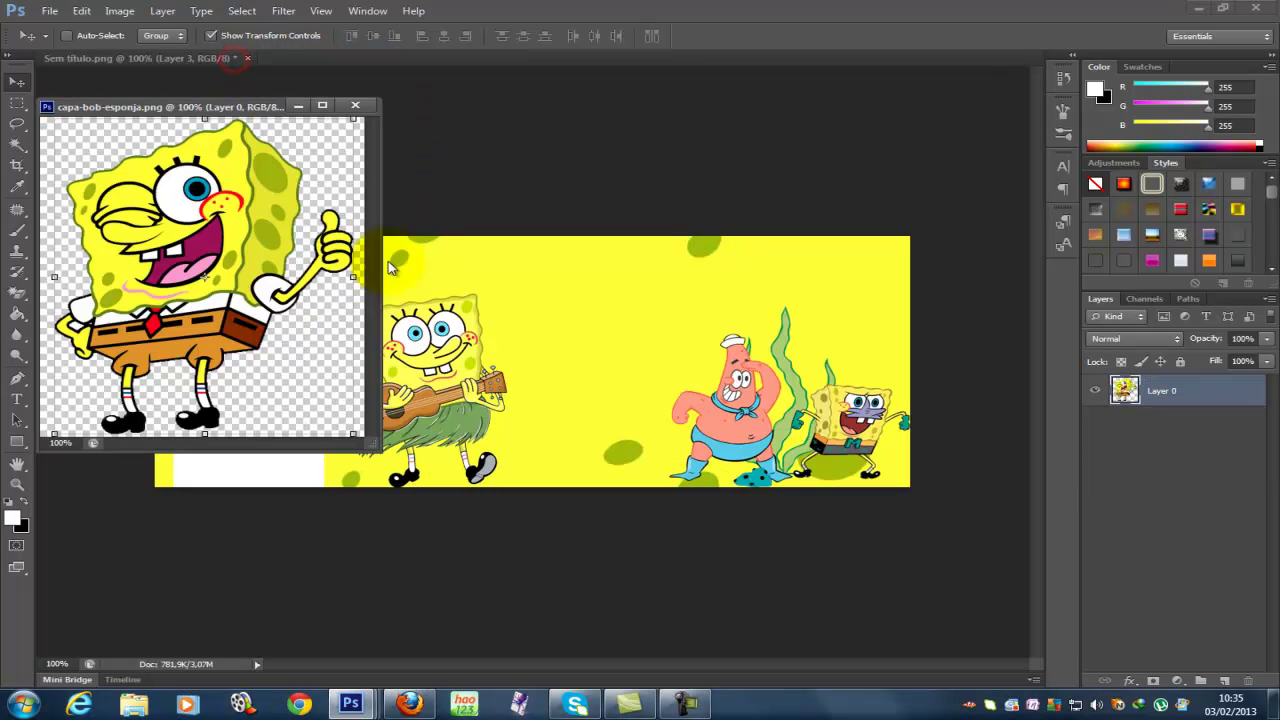
pyautogui.moveTo(250, 265); pyautogui.dragTo(612, 345)
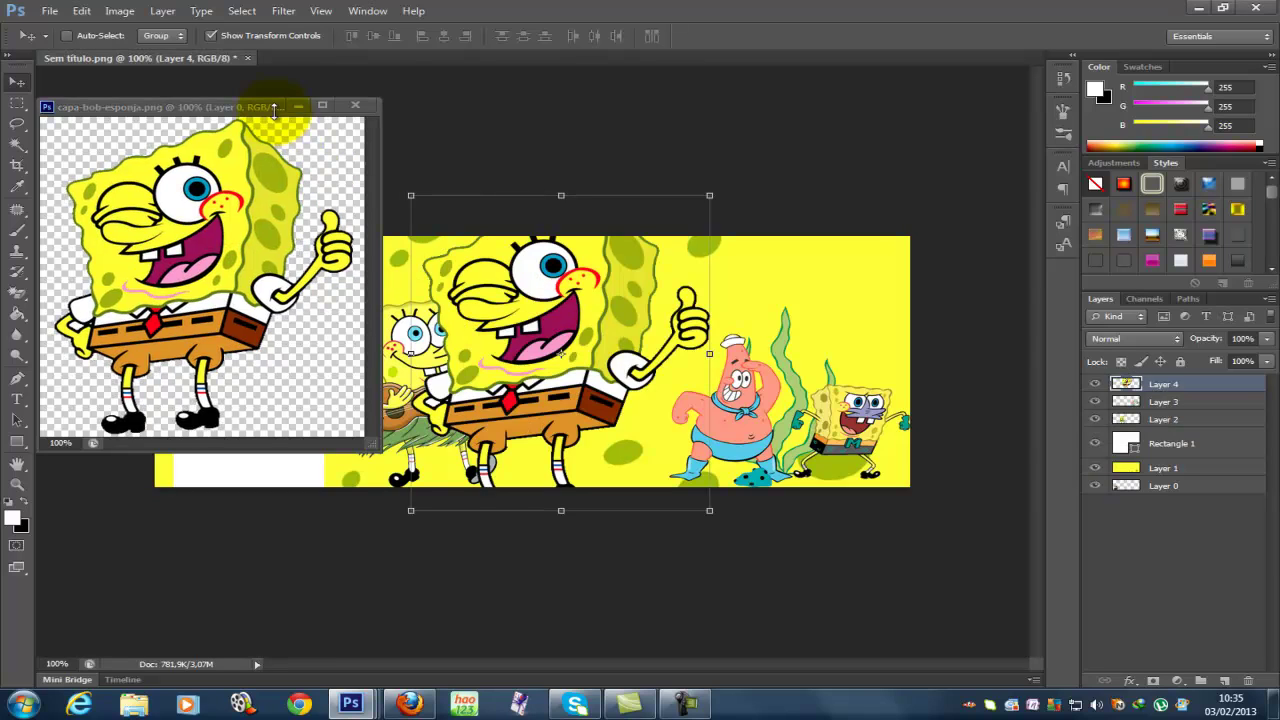
pyautogui.click(298, 105)
pyautogui.moveTo(552, 294)
pyautogui.mouseDown()
pyautogui.moveTo(575, 305)
pyautogui.moveTo(566, 322)
pyautogui.mouseUp()
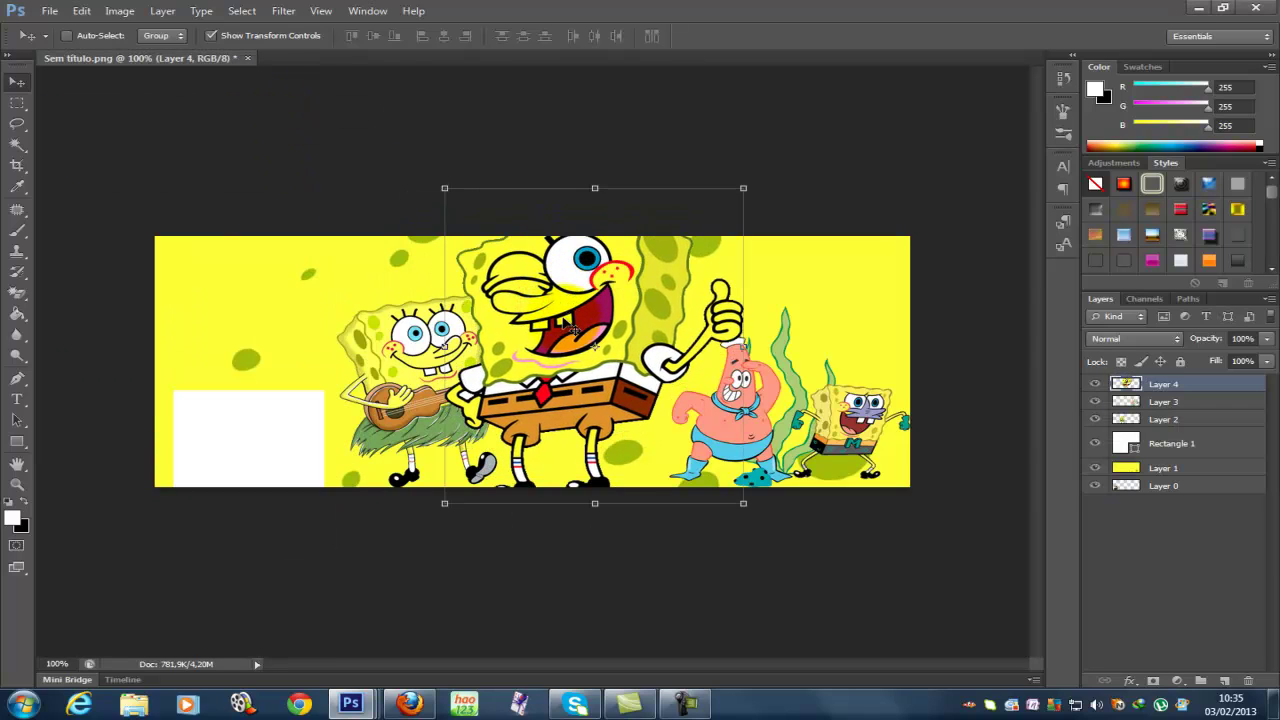
# Resize the winking SpongeBob to fit the centre and stack Layer 4 below Layer 2.
pyautogui.moveTo(743, 503)
pyautogui.mouseDown()
pyautogui.moveTo(765, 533)
pyautogui.moveTo(735, 490)
pyautogui.mouseUp()
pyautogui.moveTo(600, 447); pyautogui.dragTo(614, 447)
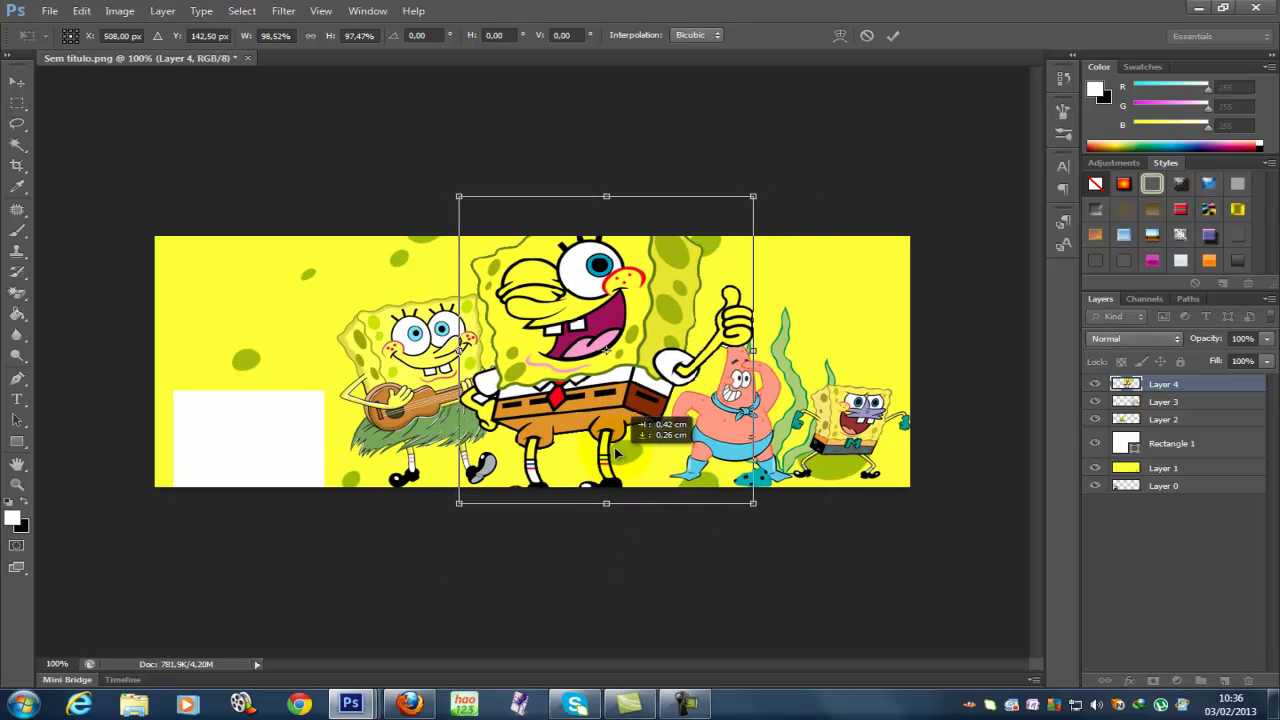
pyautogui.moveTo(752, 497); pyautogui.dragTo(706, 446)
pyautogui.moveTo(610, 387)
pyautogui.mouseDown()
pyautogui.moveTo(623, 435)
pyautogui.moveTo(640, 429)
pyautogui.mouseUp()
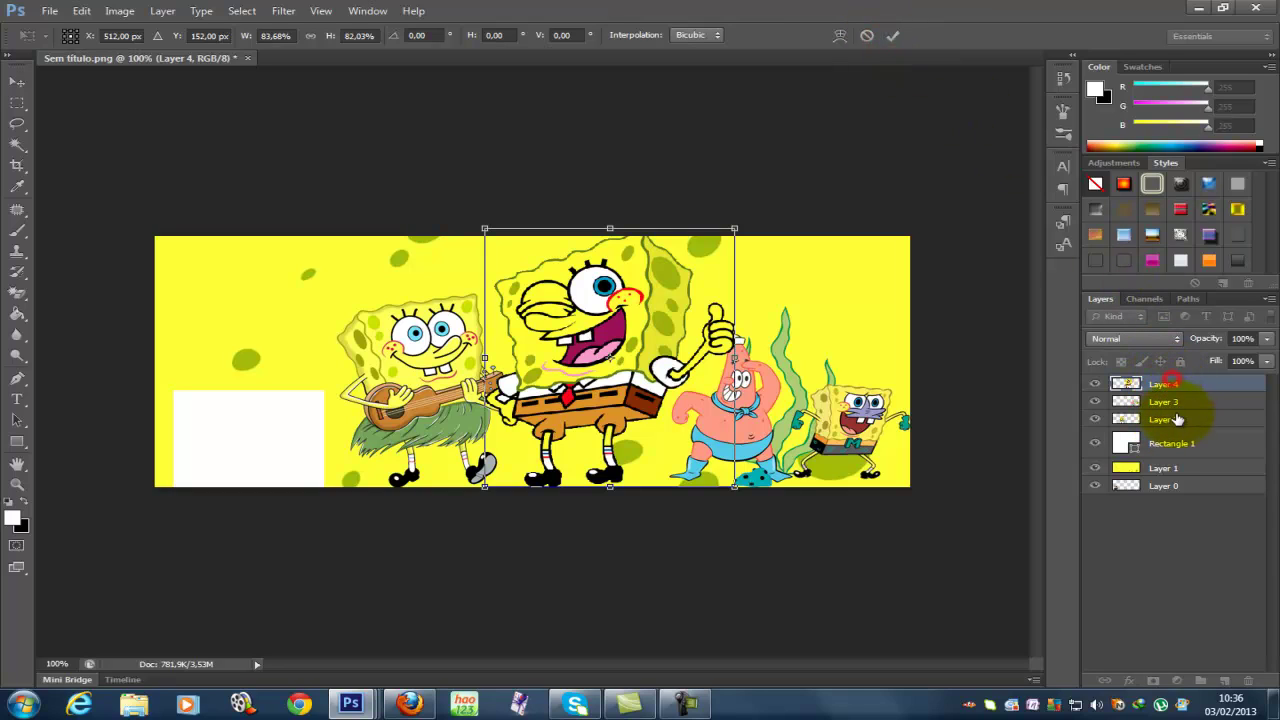
pyautogui.click(893, 42)
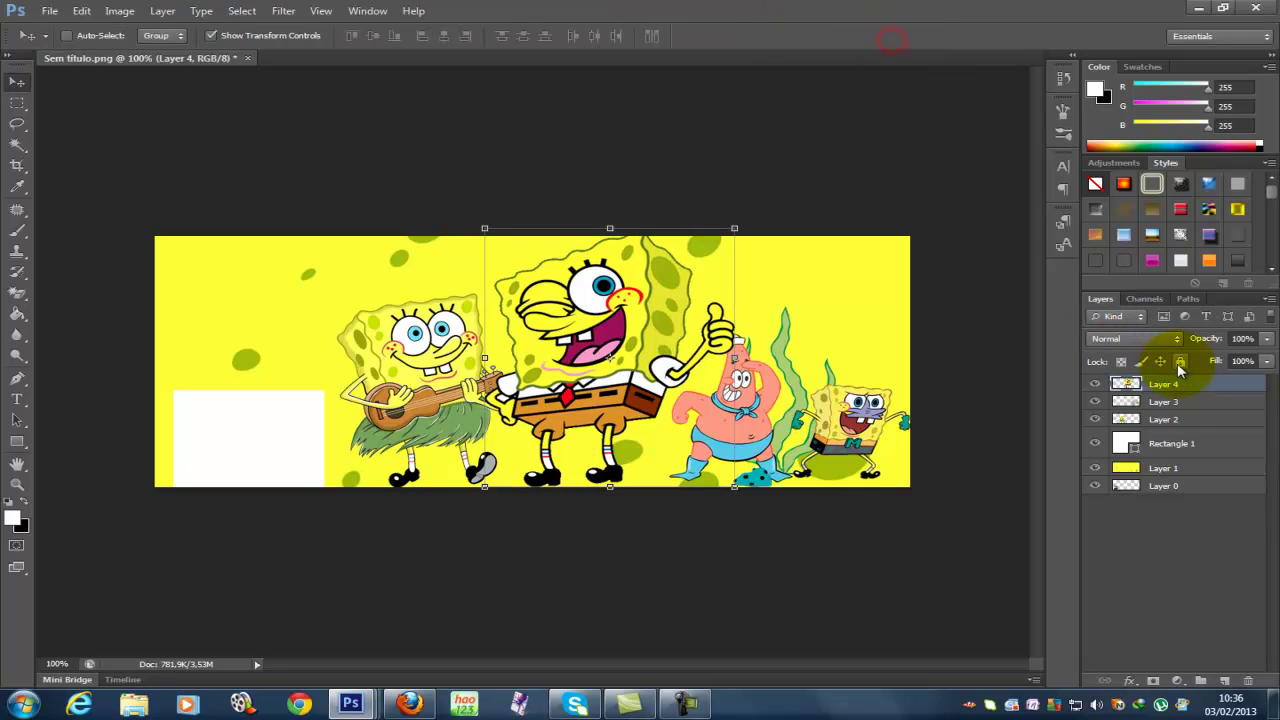
pyautogui.moveTo(1165, 385); pyautogui.dragTo(1170, 430)
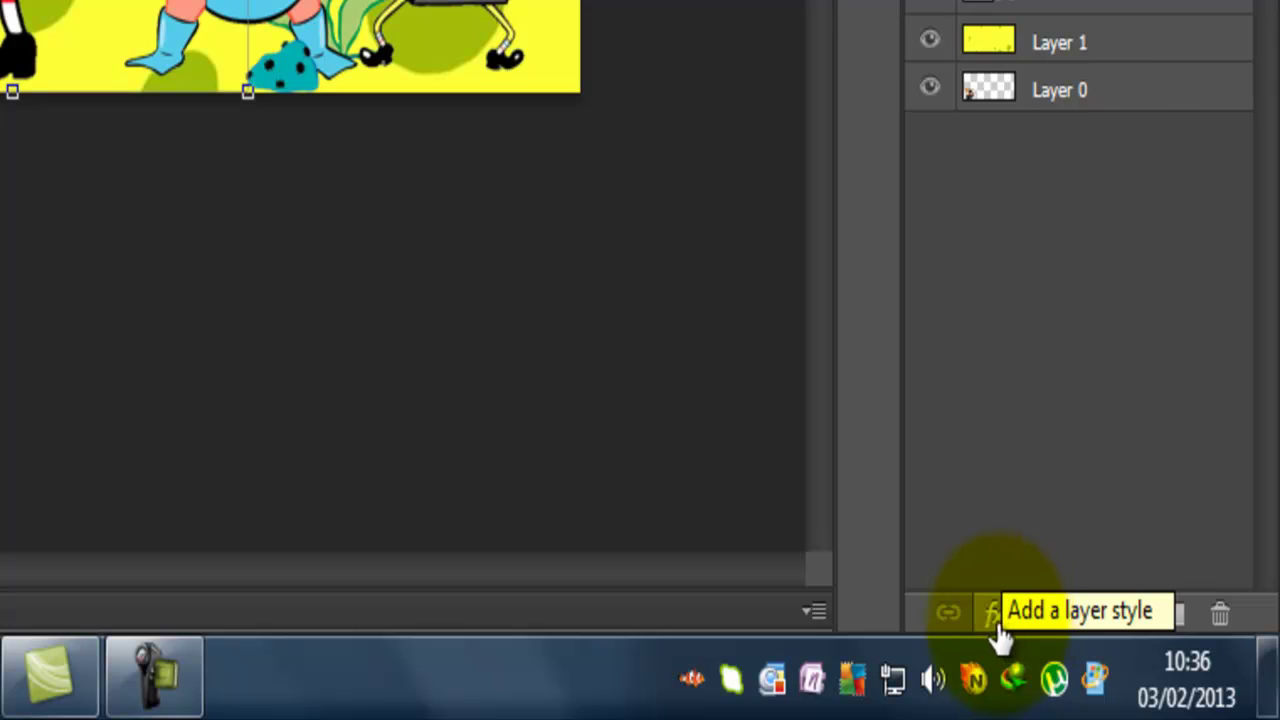
# Set Layer 4's opacity to 30% in Blending Options so the winking SpongeBob fades.
pyautogui.click(989, 618)
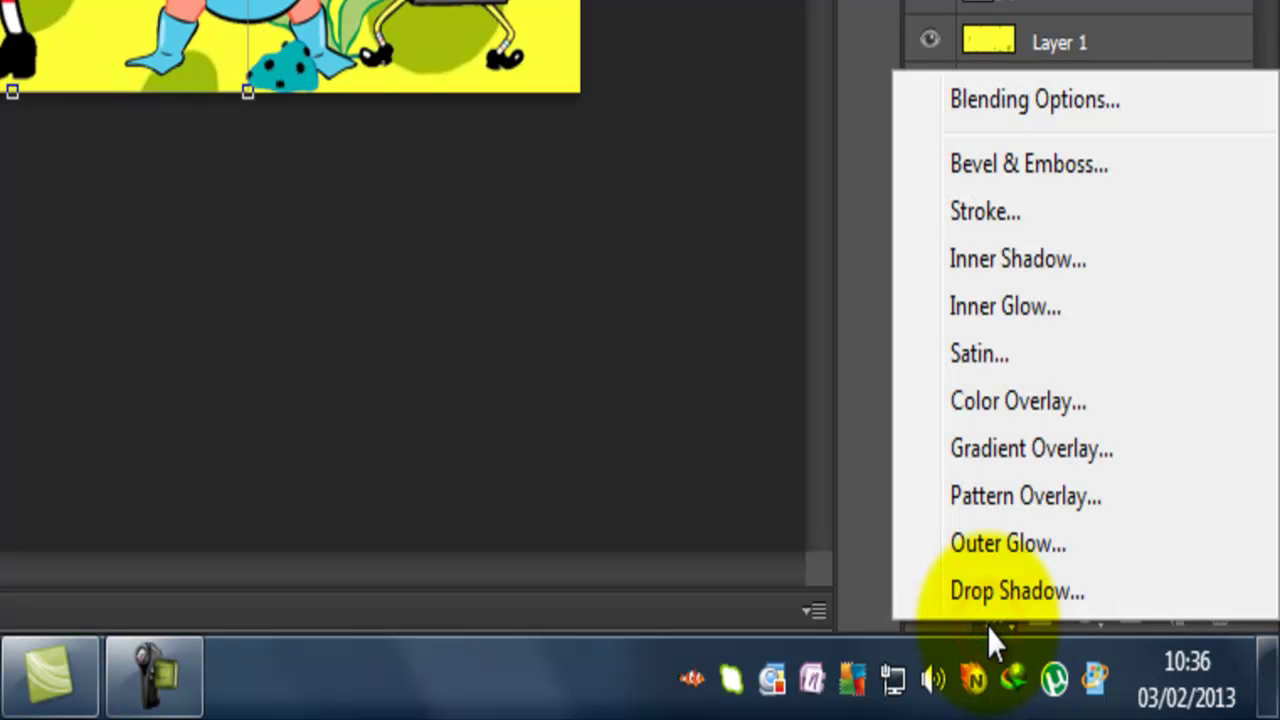
pyautogui.click(1014, 103)
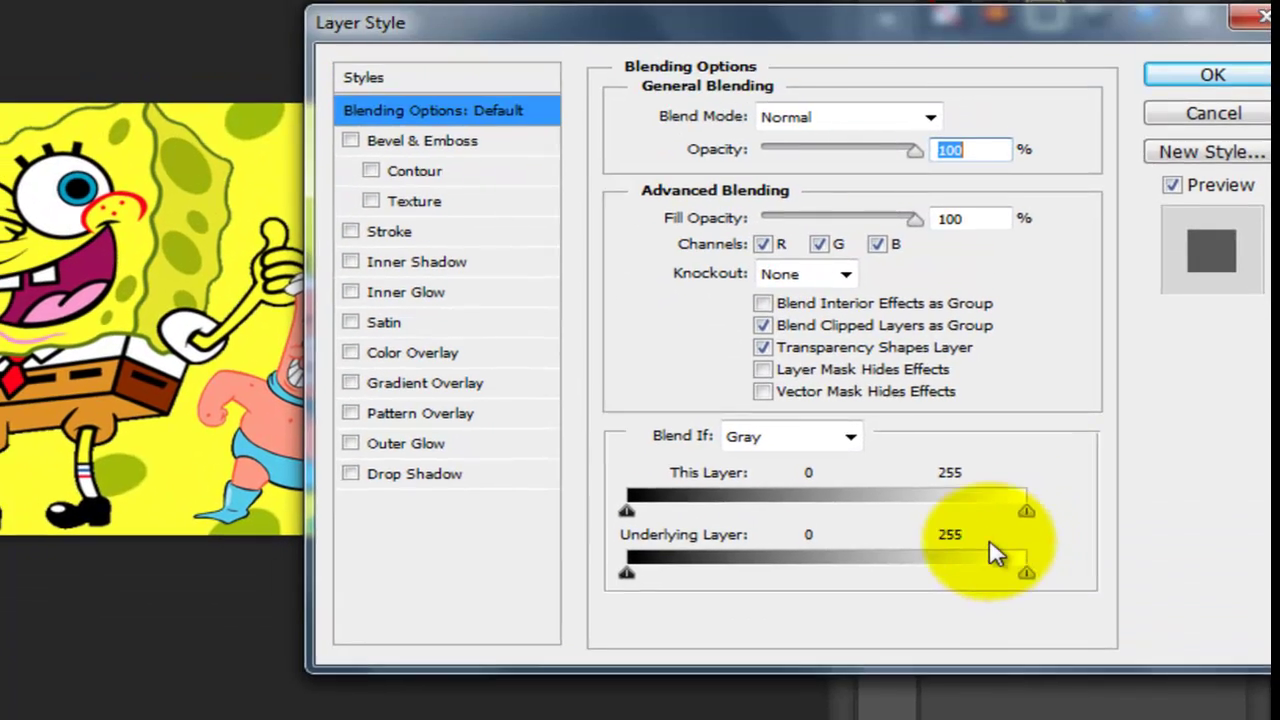
pyautogui.moveTo(801, 93)
pyautogui.mouseDown()
pyautogui.moveTo(70, 122)
pyautogui.moveTo(660, 456)
pyautogui.moveTo(650, 490)
pyautogui.mouseUp()
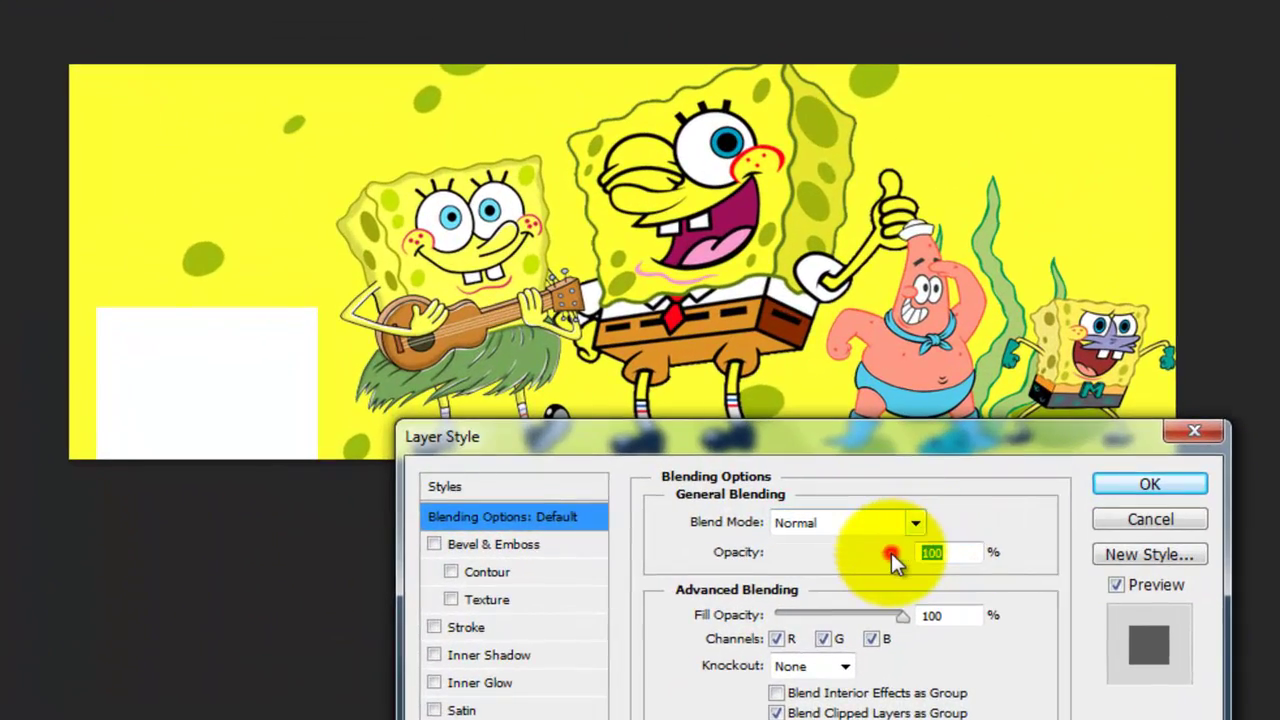
pyautogui.moveTo(891, 553)
pyautogui.mouseDown()
pyautogui.moveTo(830, 562)
pyautogui.moveTo(688, 544)
pyautogui.moveTo(993, 541)
pyautogui.mouseUp()
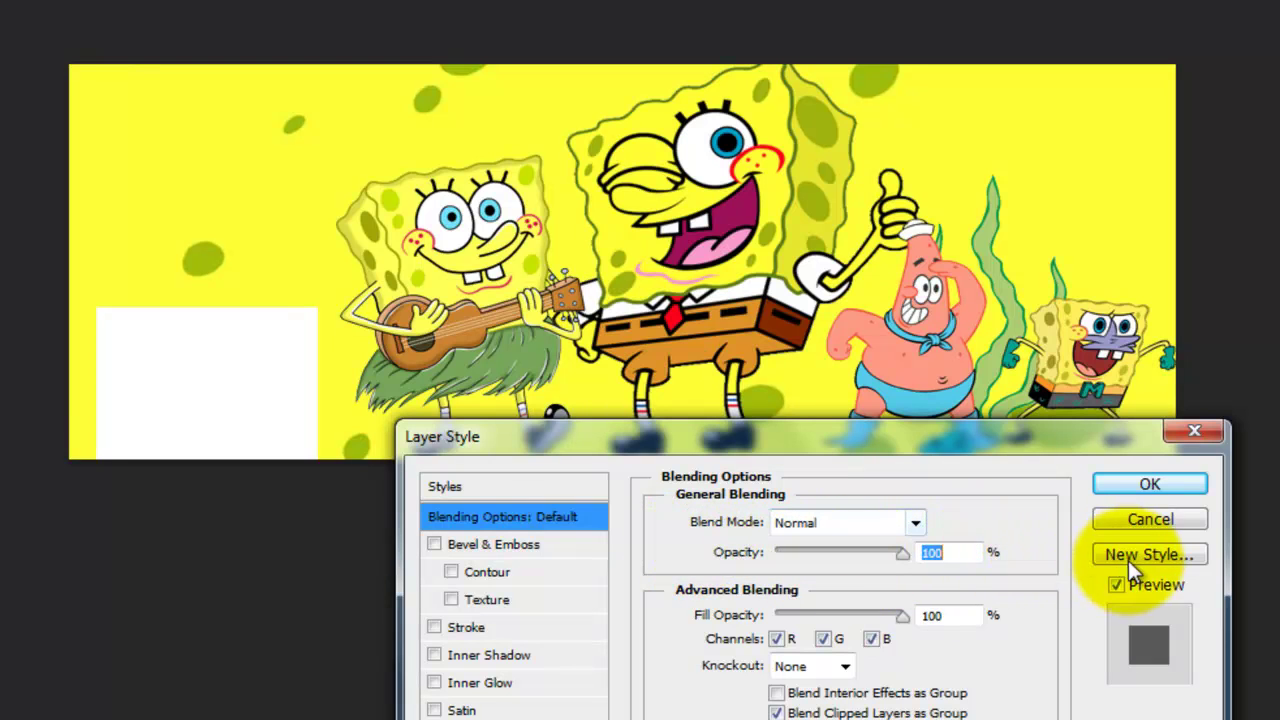
pyautogui.moveTo(900, 556)
pyautogui.mouseDown()
pyautogui.moveTo(803, 575)
pyautogui.moveTo(814, 558)
pyautogui.mouseUp()
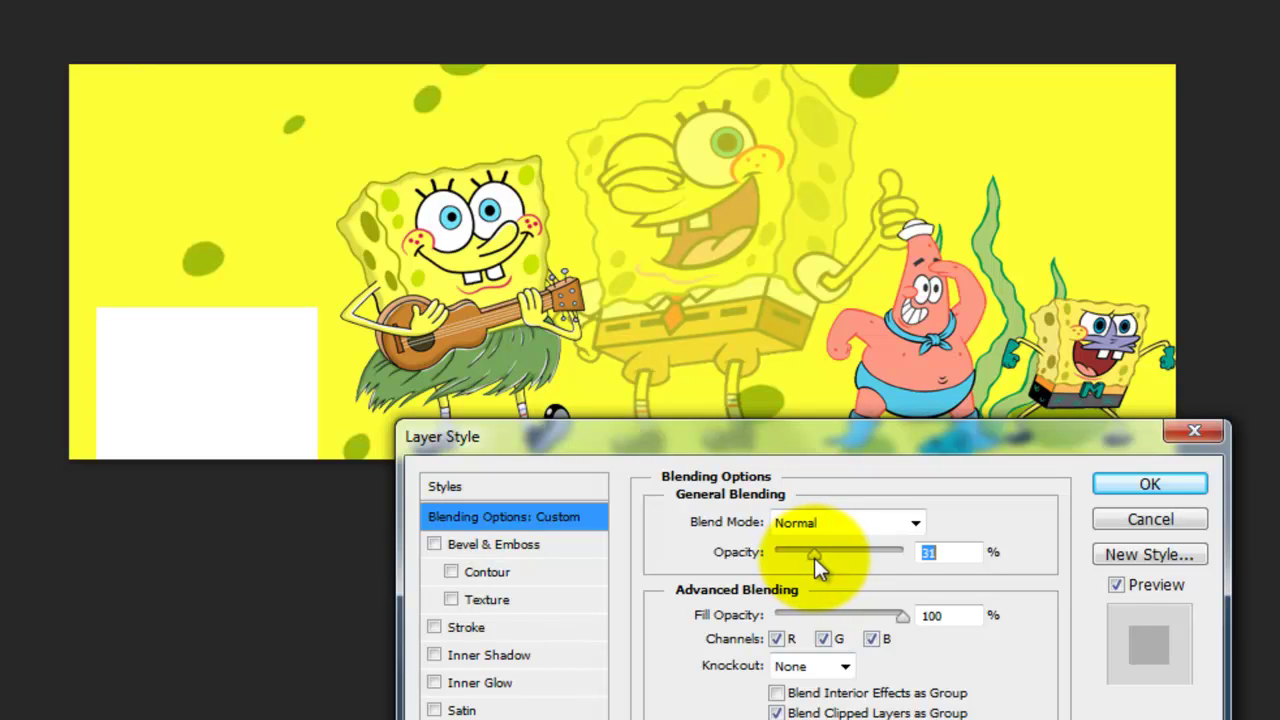
pyautogui.click(1120, 485)
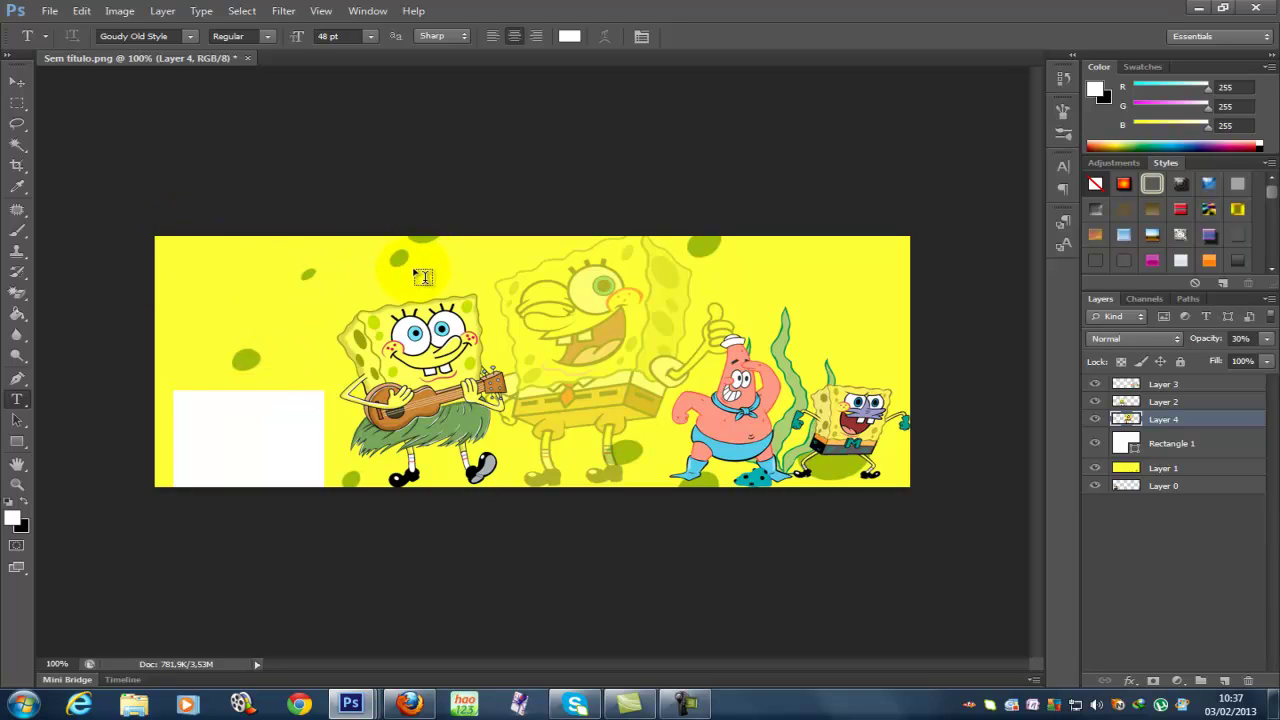
pyautogui.click(370, 266)
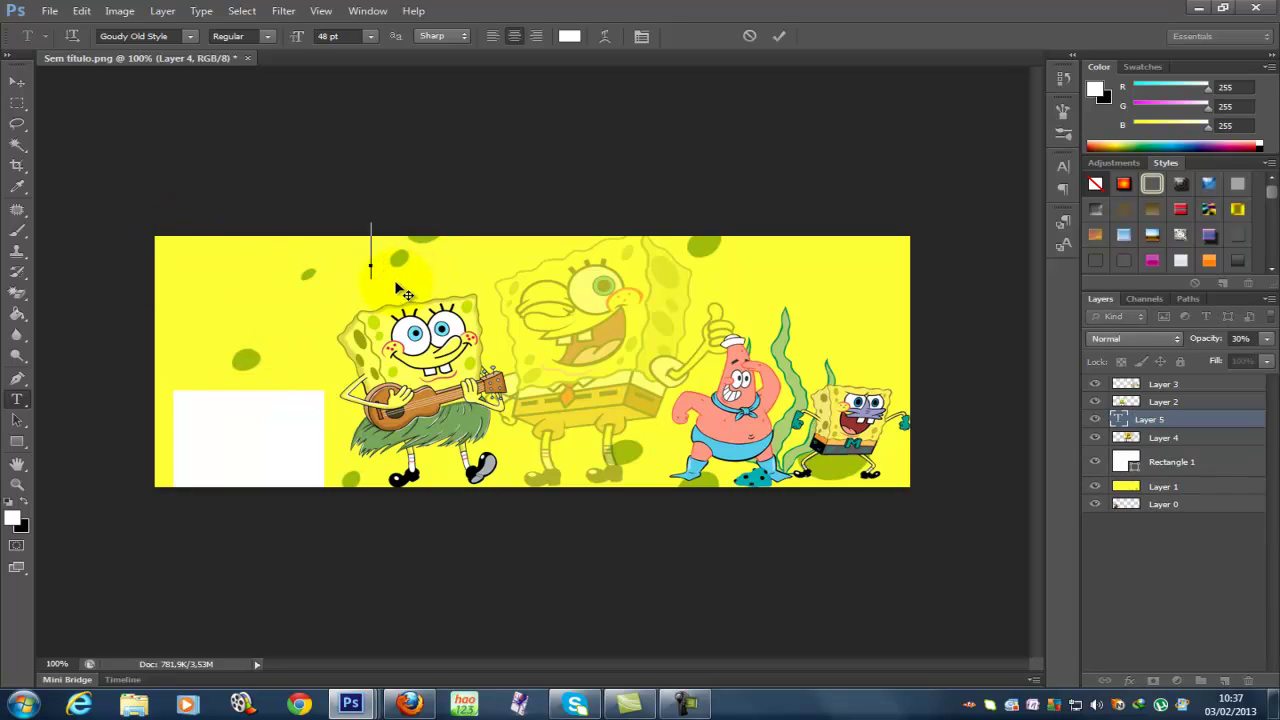
pyautogui.click(15, 84)
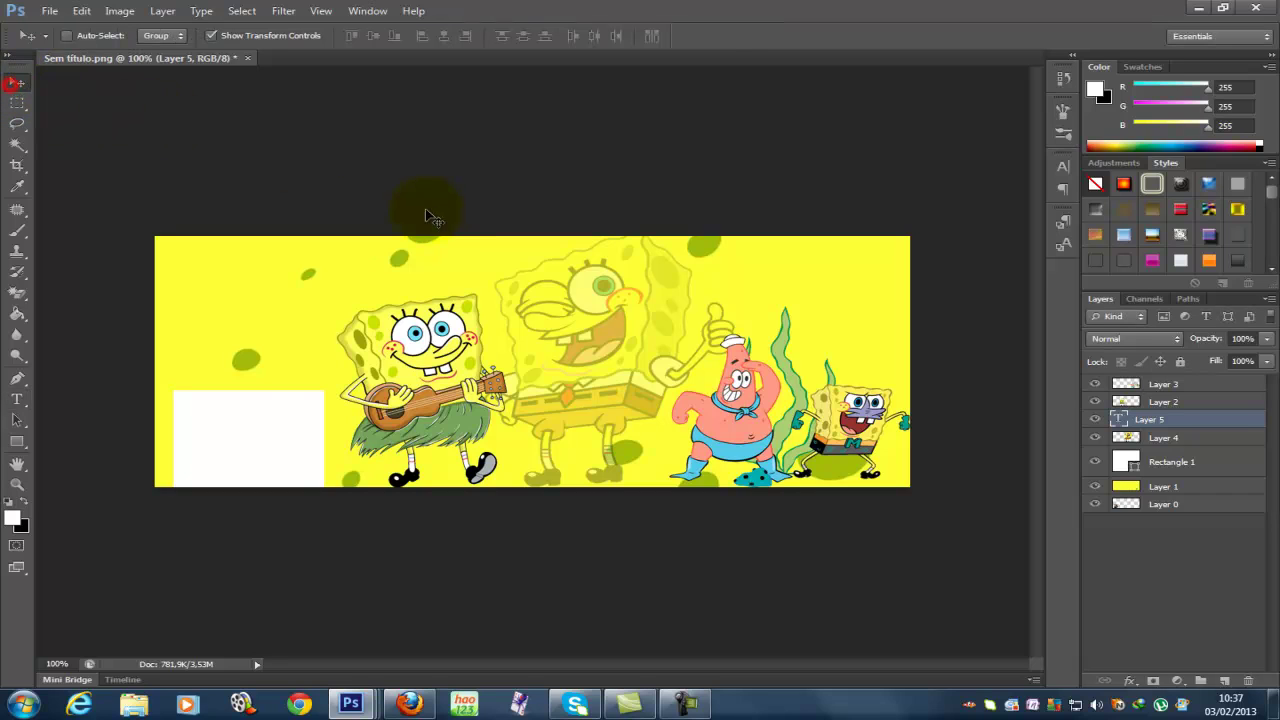
pyautogui.rightClick(1185, 424)
pyautogui.click(1030, 137)
pyautogui.click(605, 264)
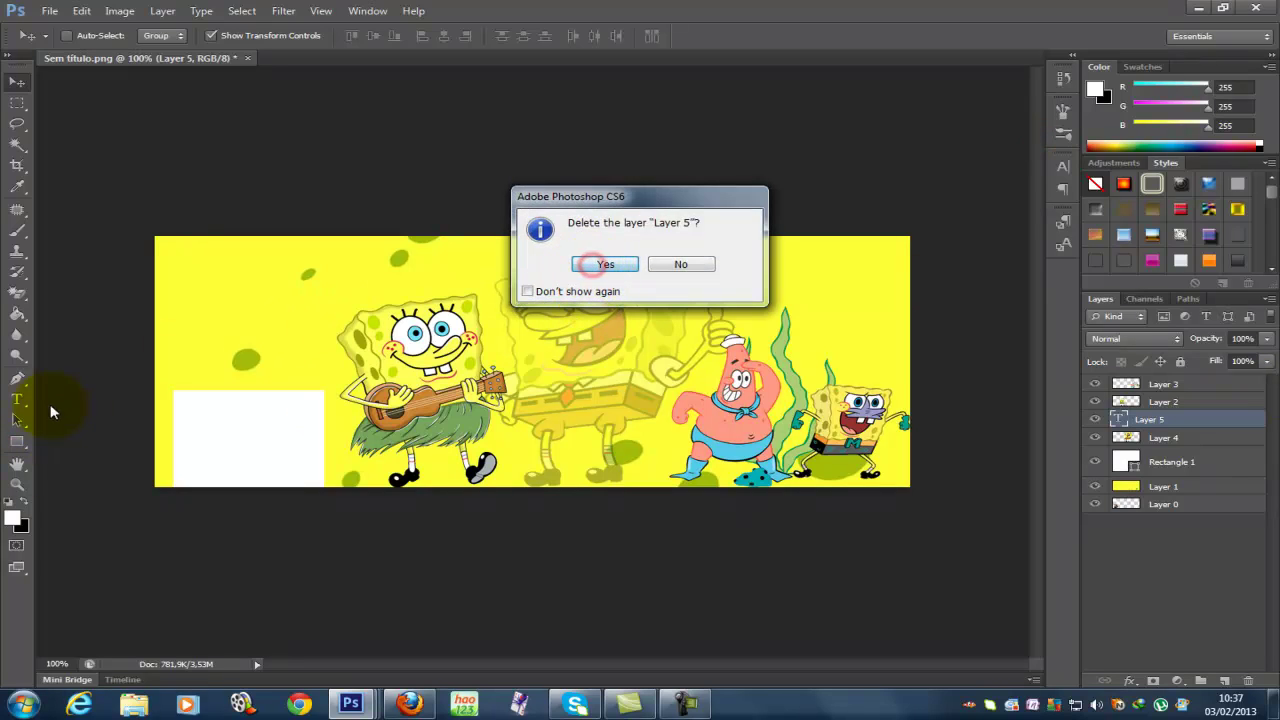
pyautogui.click(600, 264)
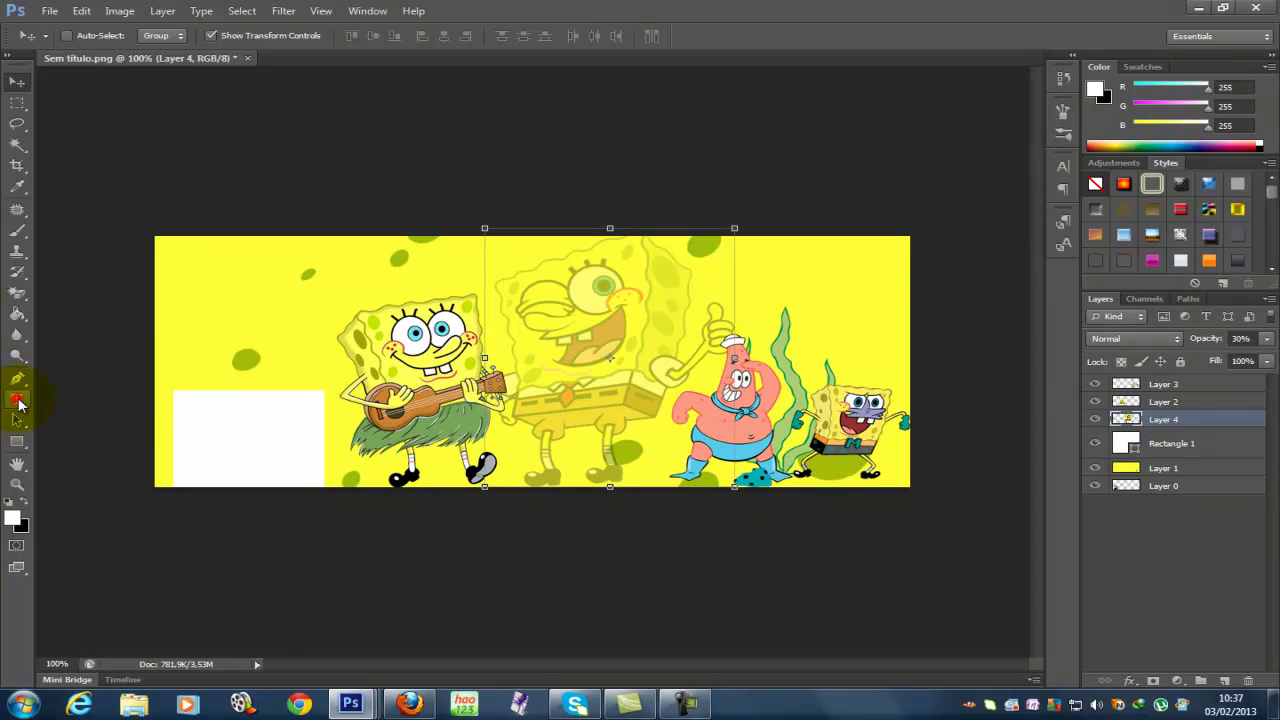
pyautogui.click(19, 401)
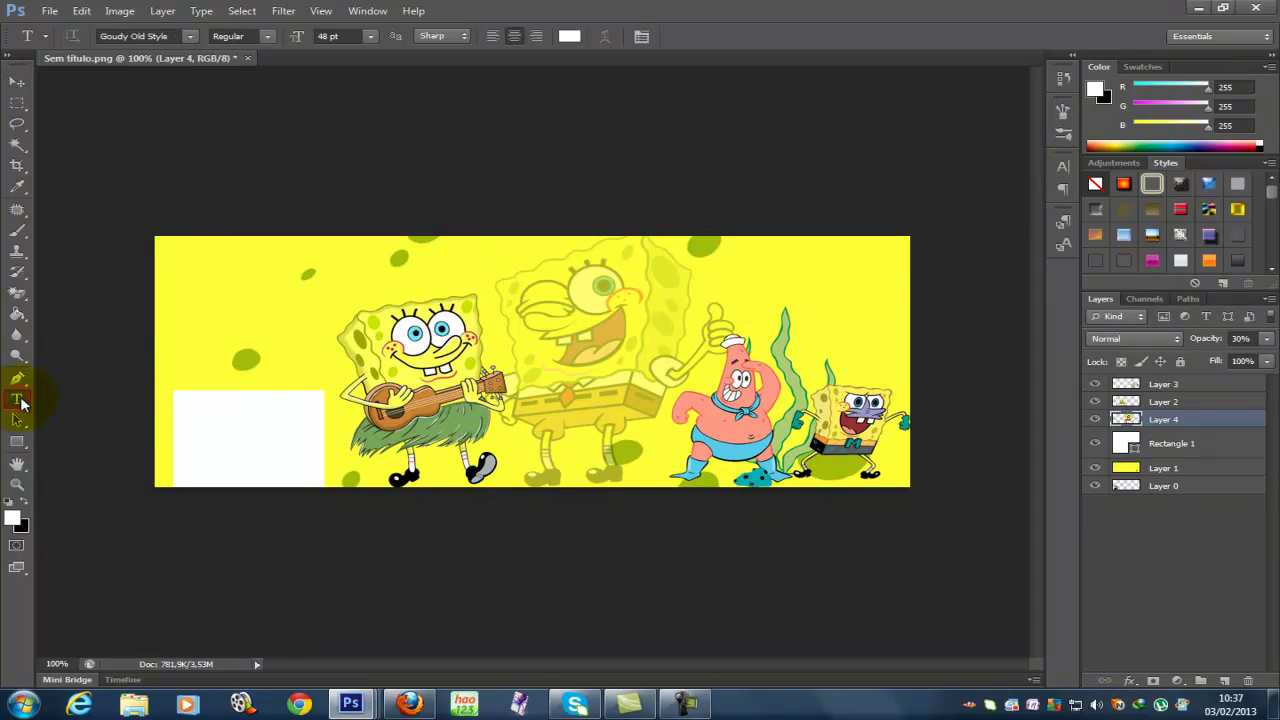
# Type the 'Bob Esponja' title and move it toward the top centre.
pyautogui.click(416, 284)
pyautogui.write('Bob Espo')
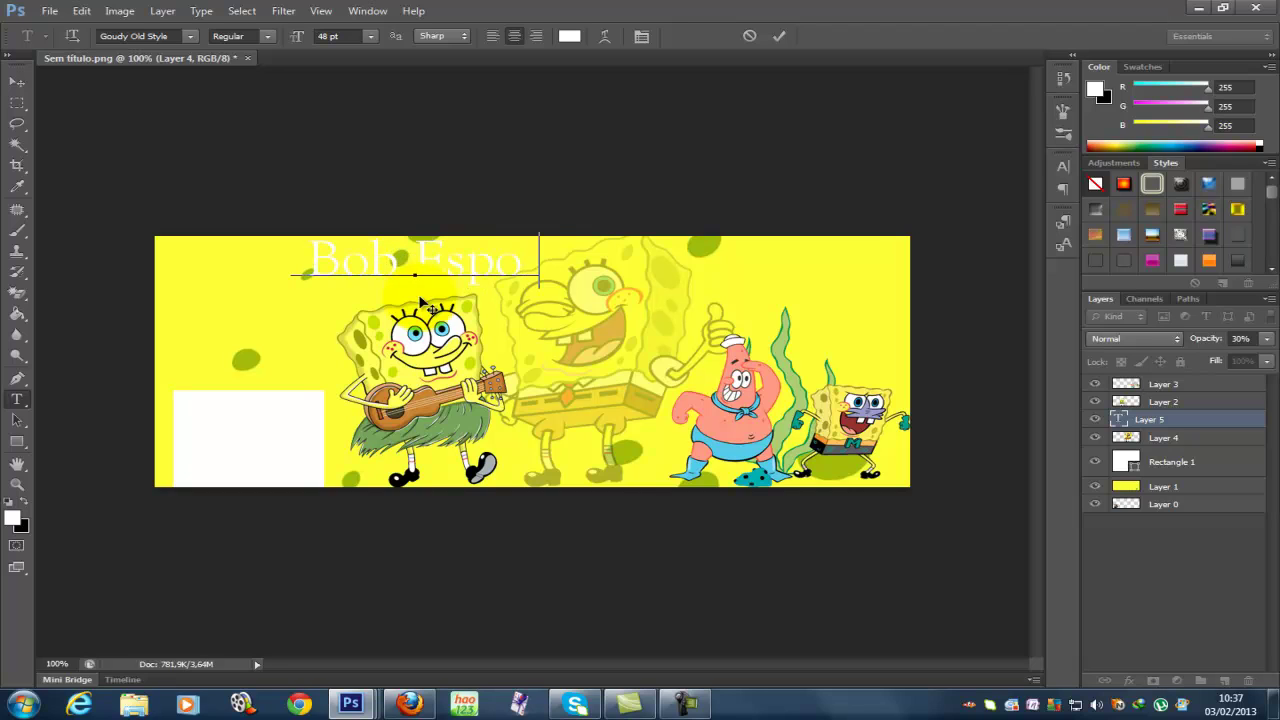
pyautogui.write('nja')
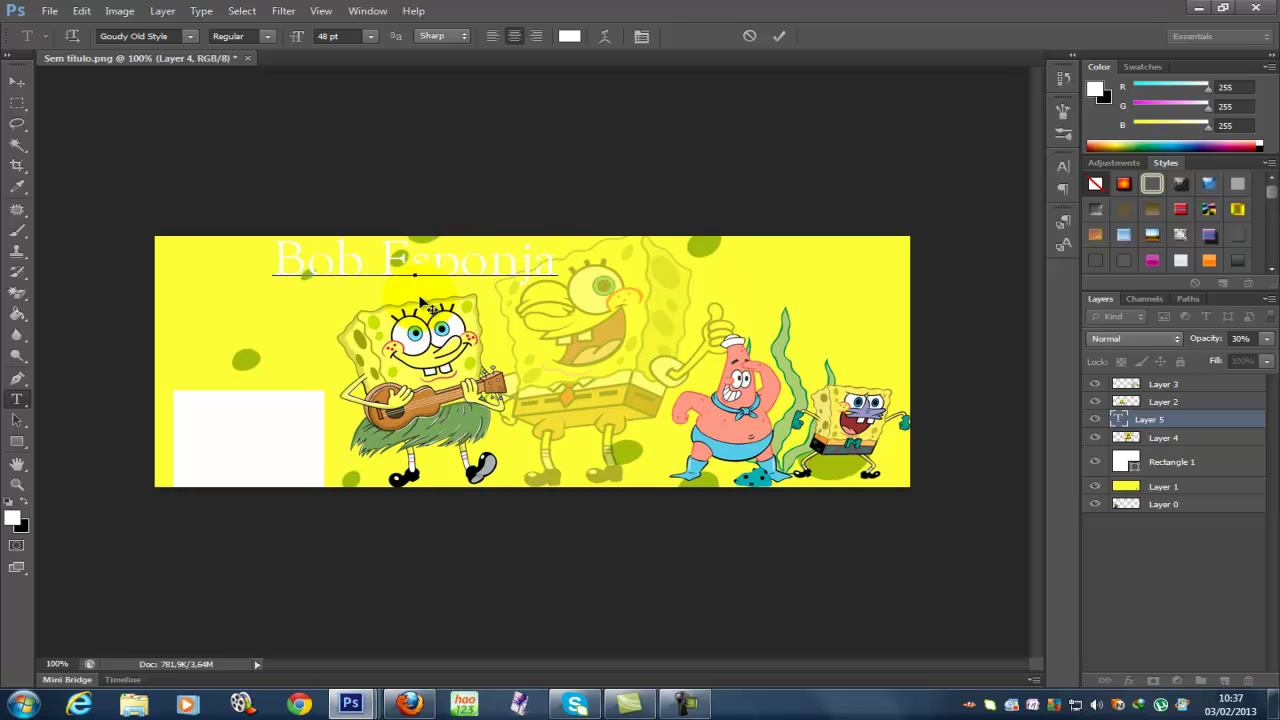
pyautogui.click(18, 81)
pyautogui.moveTo(468, 256)
pyautogui.mouseDown()
pyautogui.moveTo(706, 308)
pyautogui.moveTo(686, 296)
pyautogui.mouseUp()
# Delete 'Esponja' from the title, leaving 'Bob', and shift it slightly right.
pyautogui.click(12, 398)
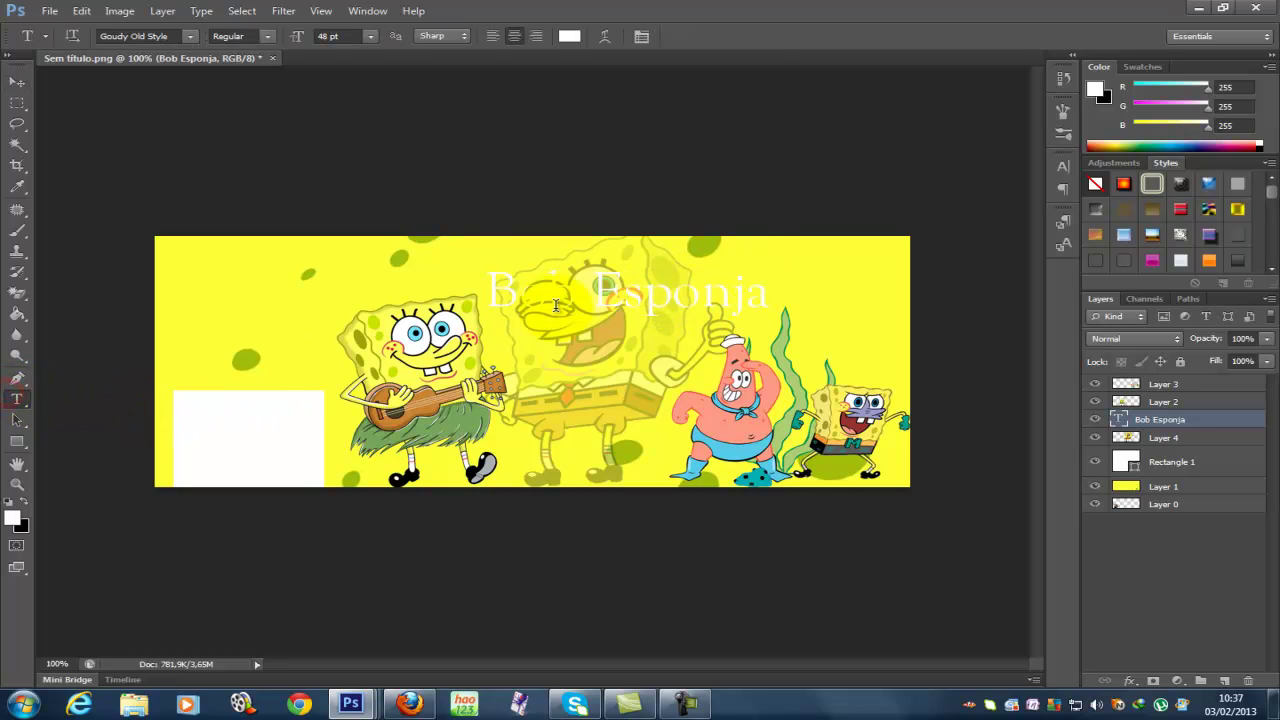
pyautogui.click(583, 291)
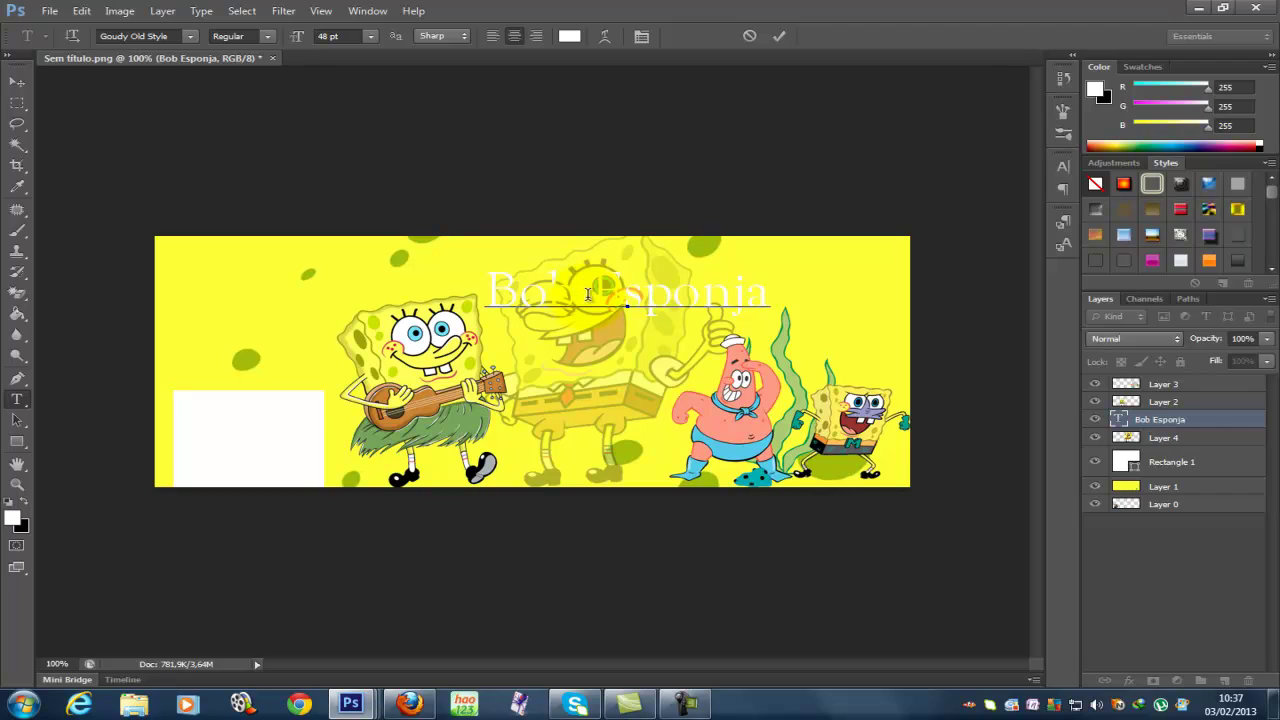
pyautogui.moveTo(588, 292); pyautogui.dragTo(1063, 300)
pyautogui.press('BackSpace')
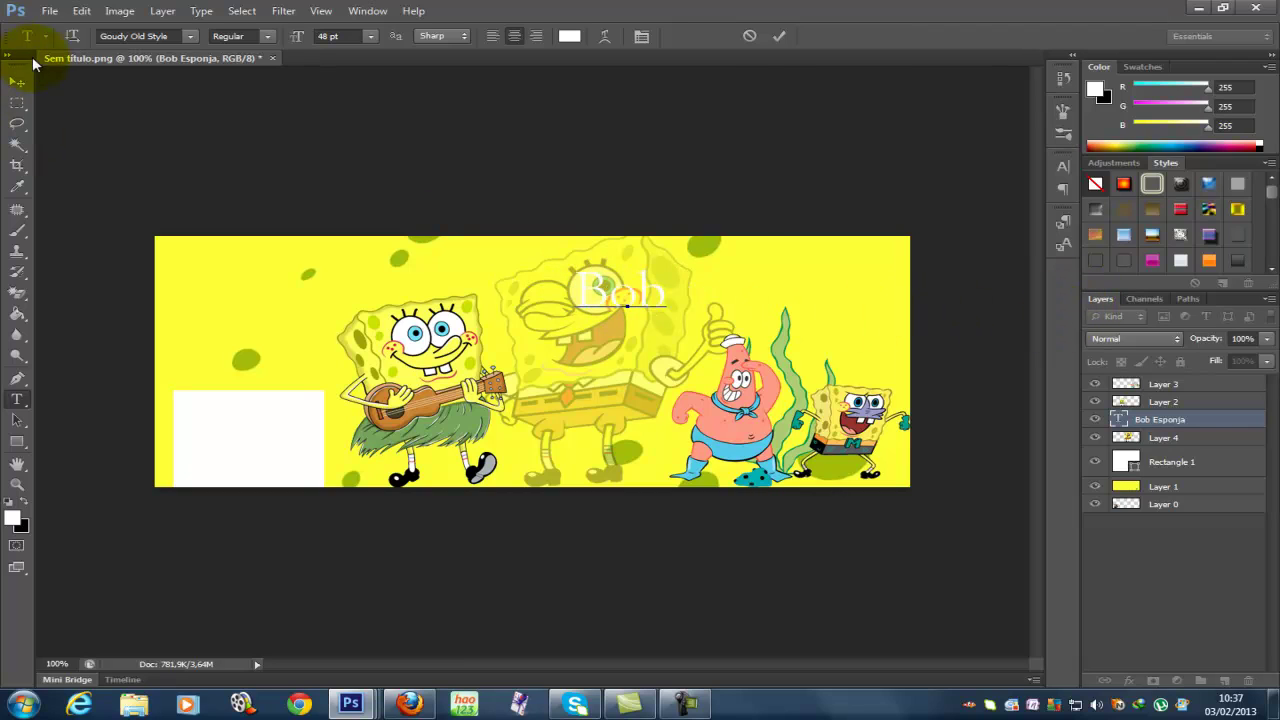
pyautogui.click(16, 80)
pyautogui.moveTo(644, 291)
pyautogui.mouseDown()
pyautogui.moveTo(686, 292)
pyautogui.moveTo(659, 320)
pyautogui.moveTo(666, 272)
pyautogui.moveTo(690, 270)
pyautogui.moveTo(691, 292)
pyautogui.mouseUp()
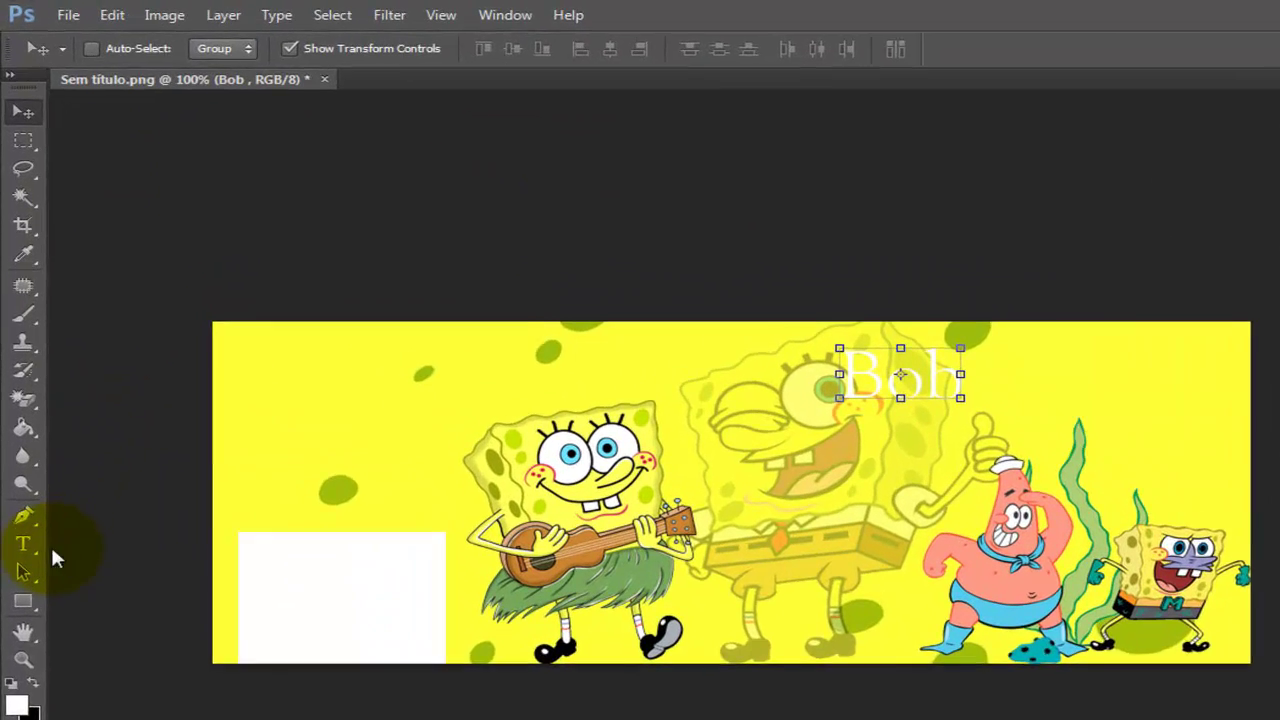
pyautogui.click(16, 399)
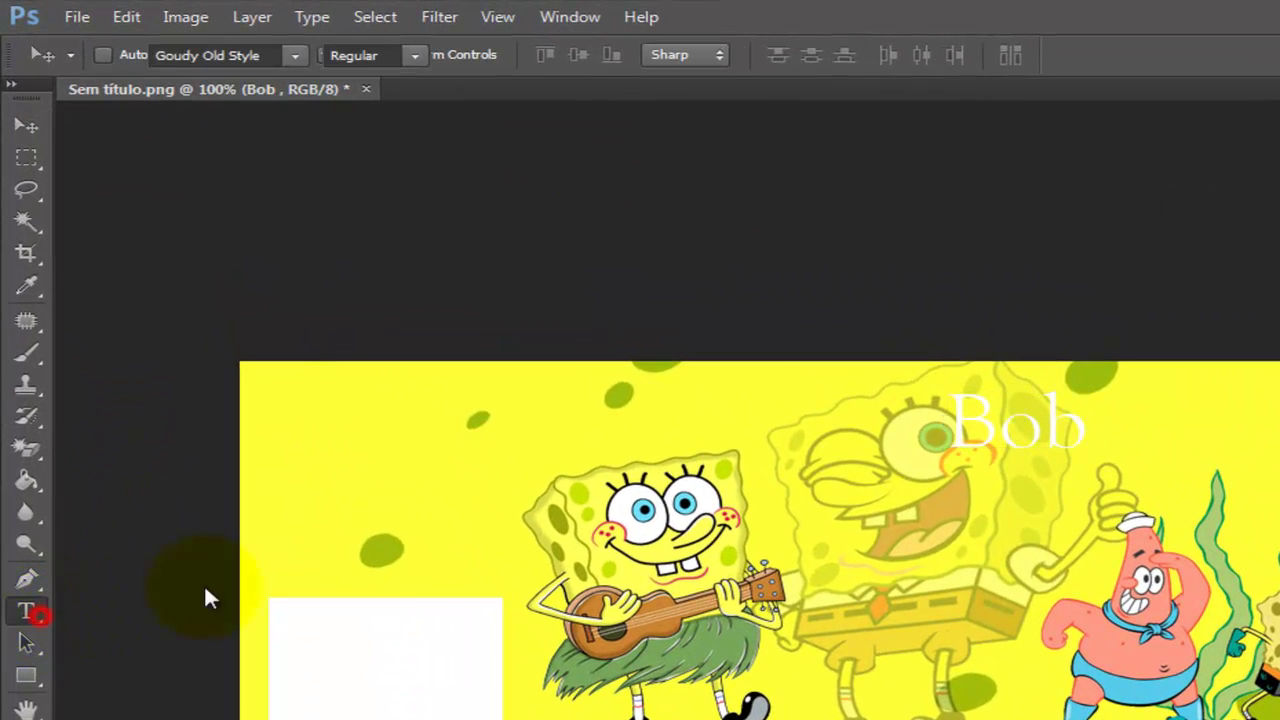
# Set the whole 'Bob' title in the Hobo Std font and commit the change.
pyautogui.doubleClick(982, 419)
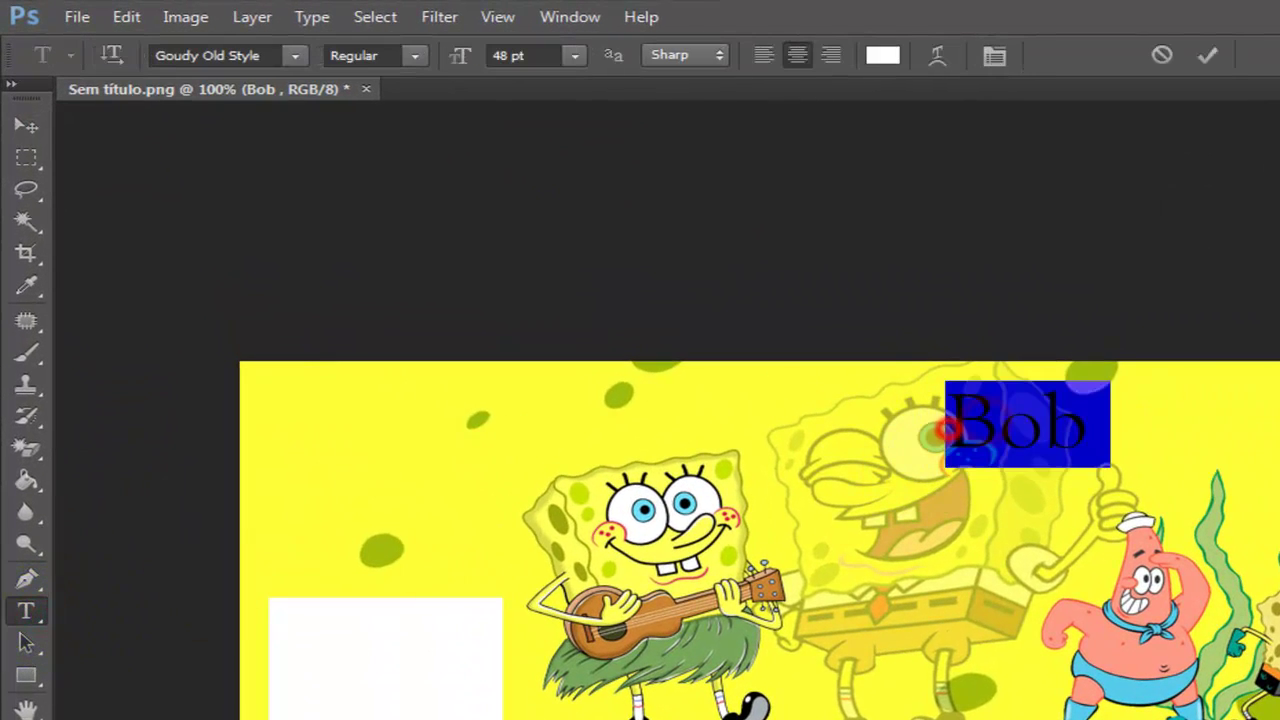
pyautogui.click(295, 56)
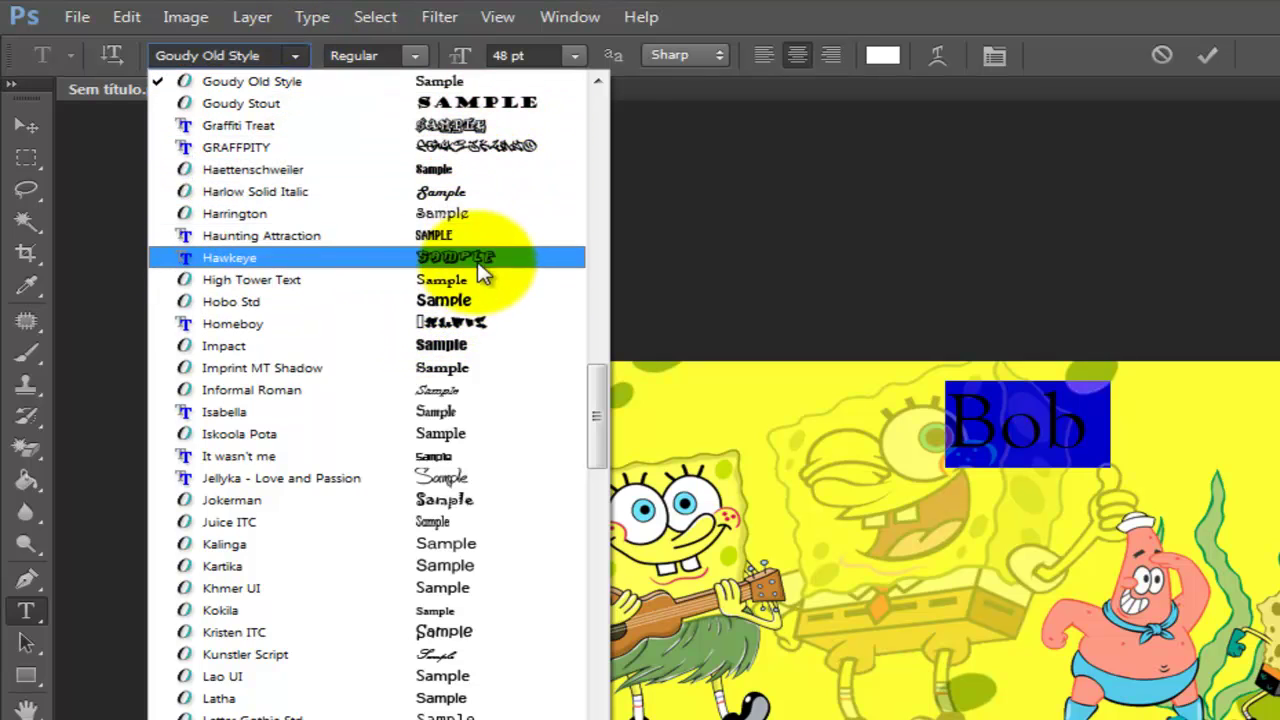
pyautogui.click(478, 298)
pyautogui.click(1040, 410)
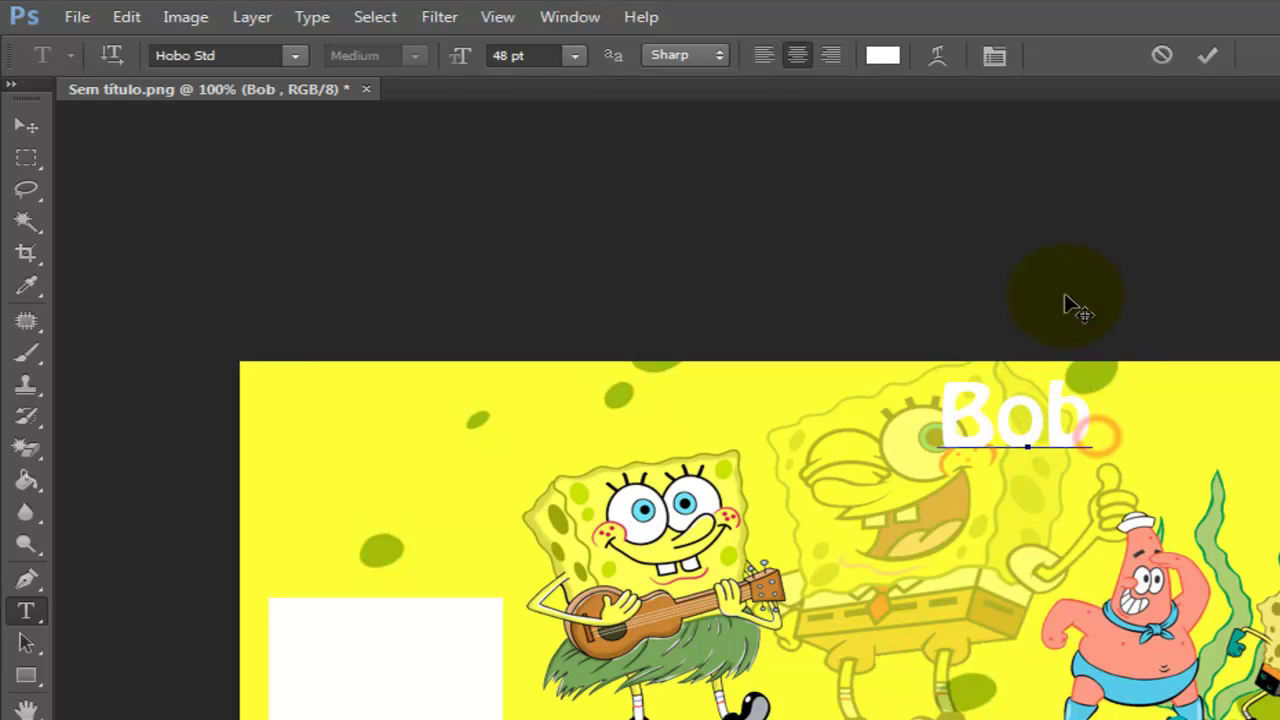
pyautogui.click(1209, 56)
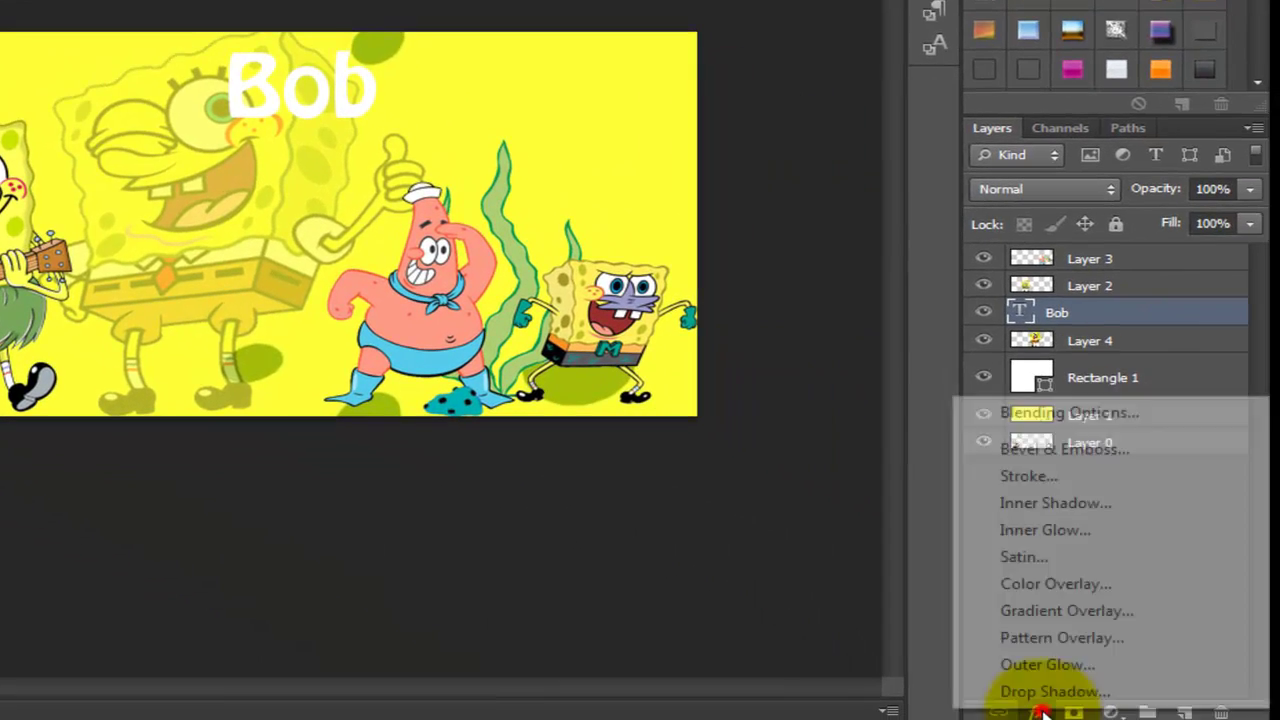
# Add a drop shadow effect to the Bob text layer.
pyautogui.click(1040, 712)
pyautogui.click(1040, 700)
pyautogui.click(1040, 712)
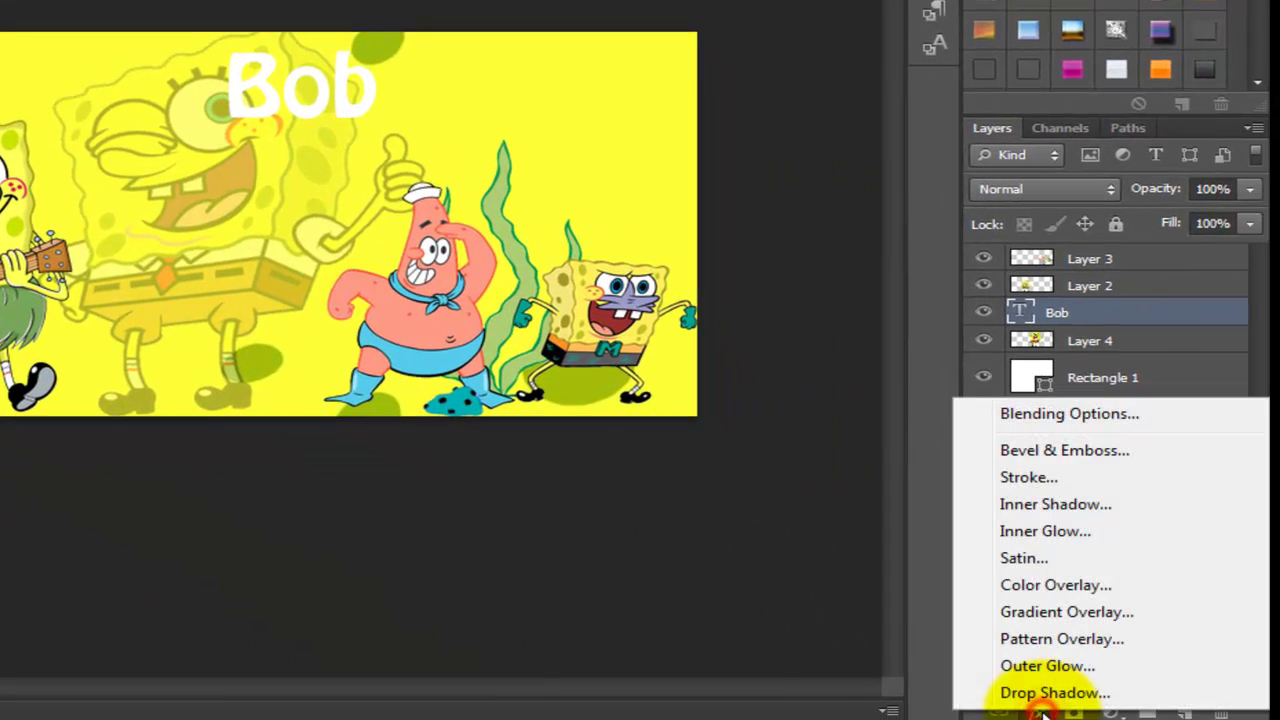
pyautogui.click(1058, 692)
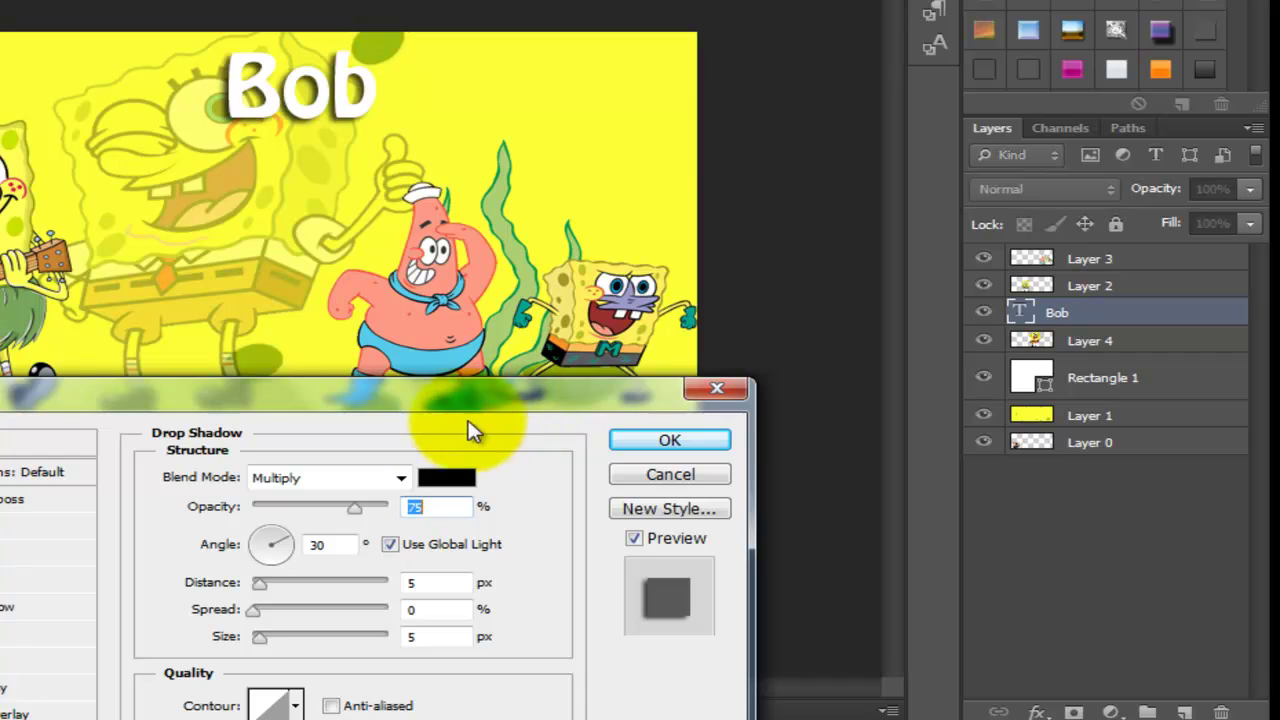
pyautogui.moveTo(382, 388); pyautogui.dragTo(480, 228)
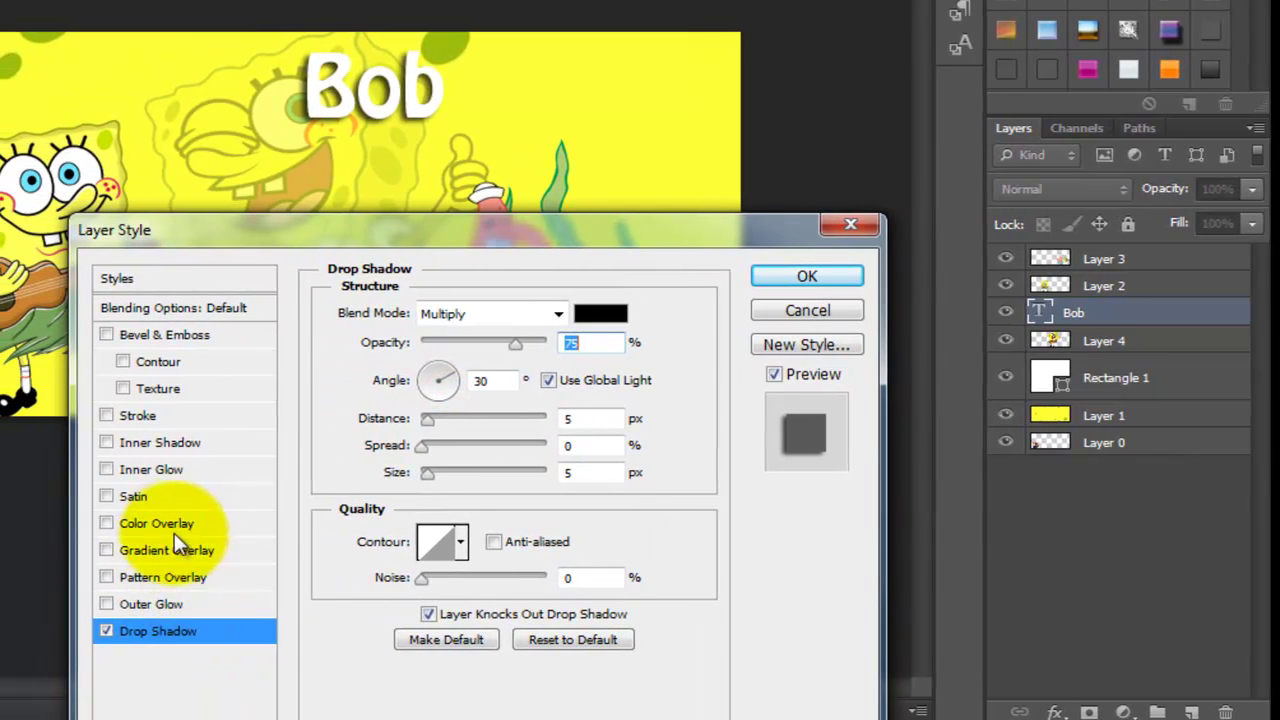
# Add a colour overlay using the background yellow sampled from the canvas, and apply both effects.
pyautogui.click(165, 523)
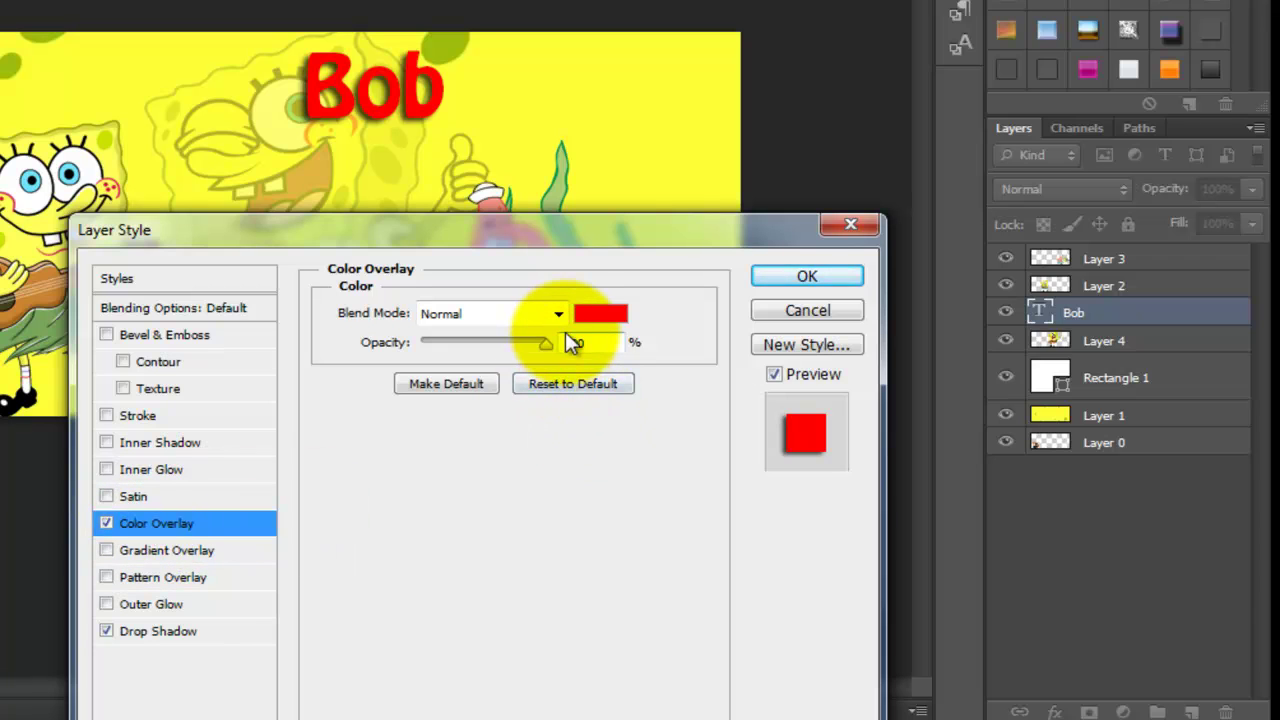
pyautogui.click(585, 314)
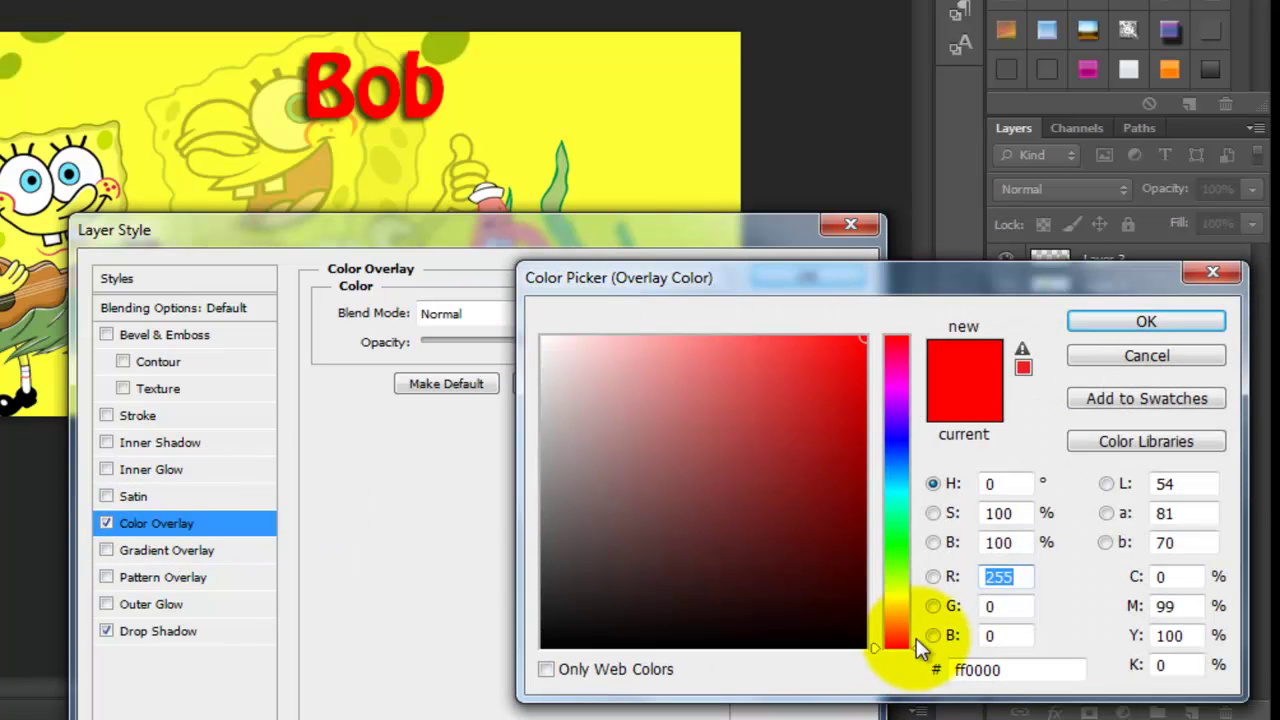
pyautogui.moveTo(917, 640)
pyautogui.mouseDown()
pyautogui.moveTo(890, 590)
pyautogui.moveTo(895, 602)
pyautogui.mouseUp()
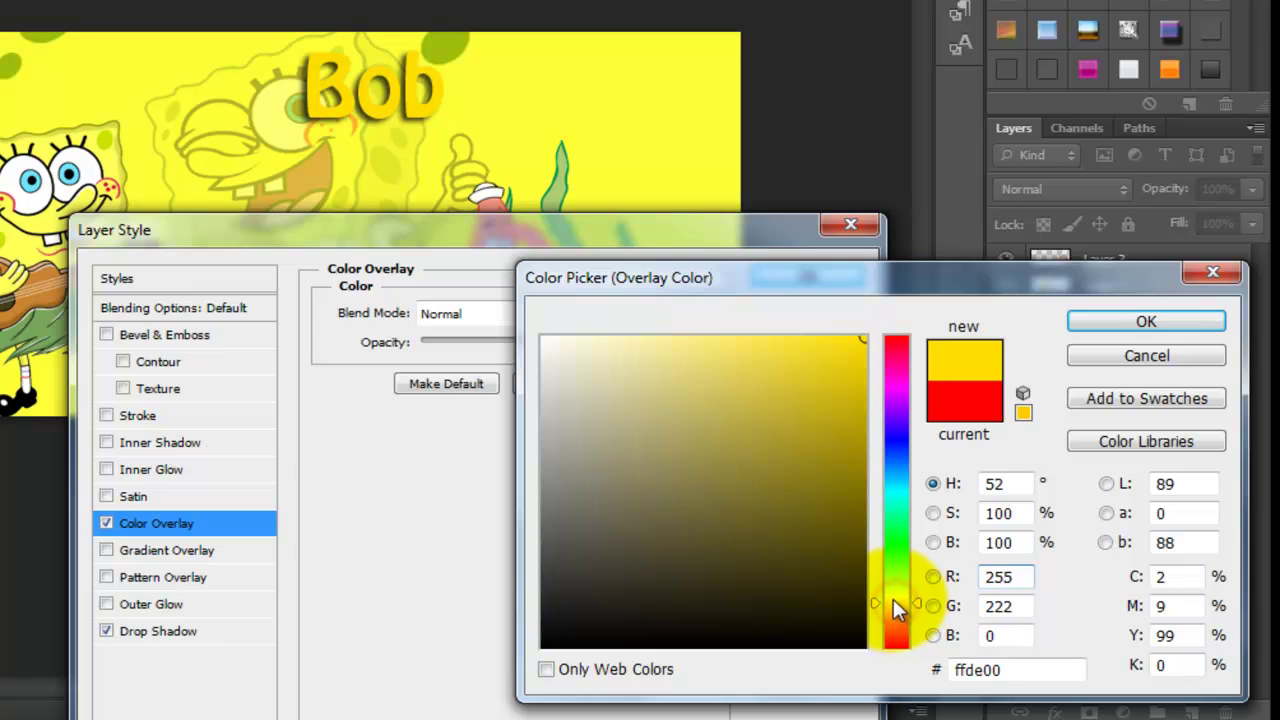
pyautogui.click(682, 127)
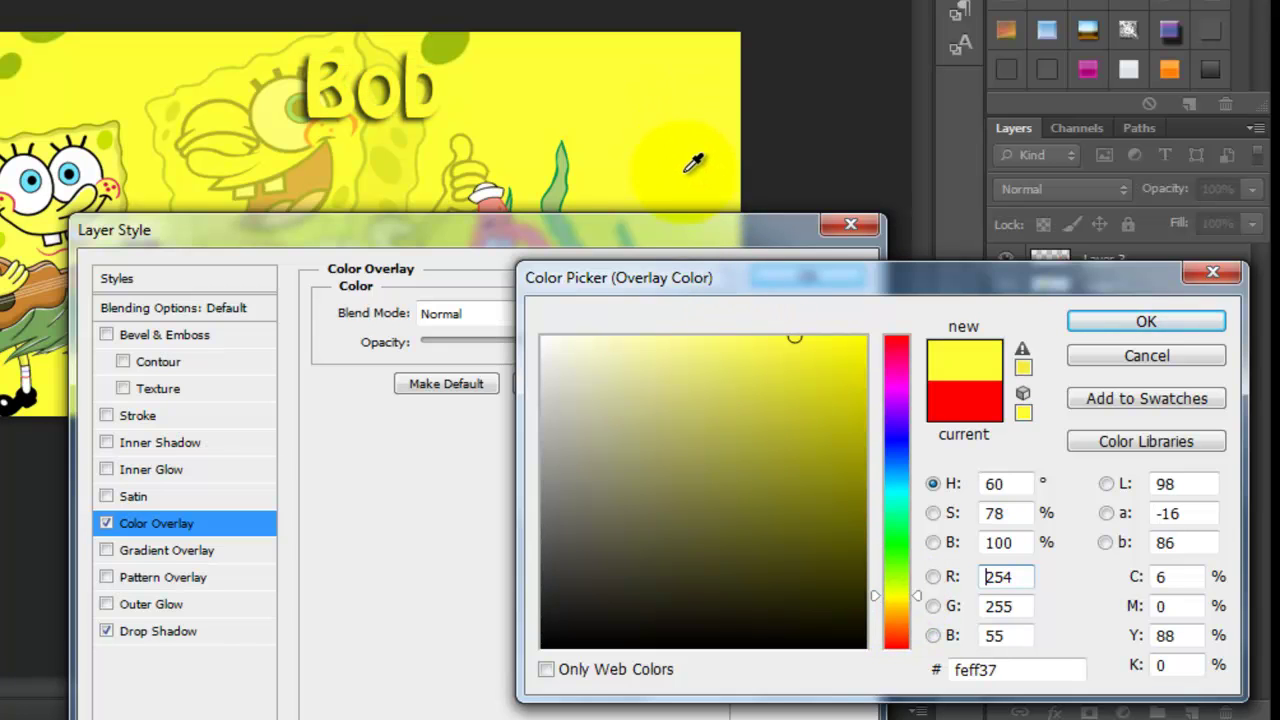
pyautogui.click(1113, 320)
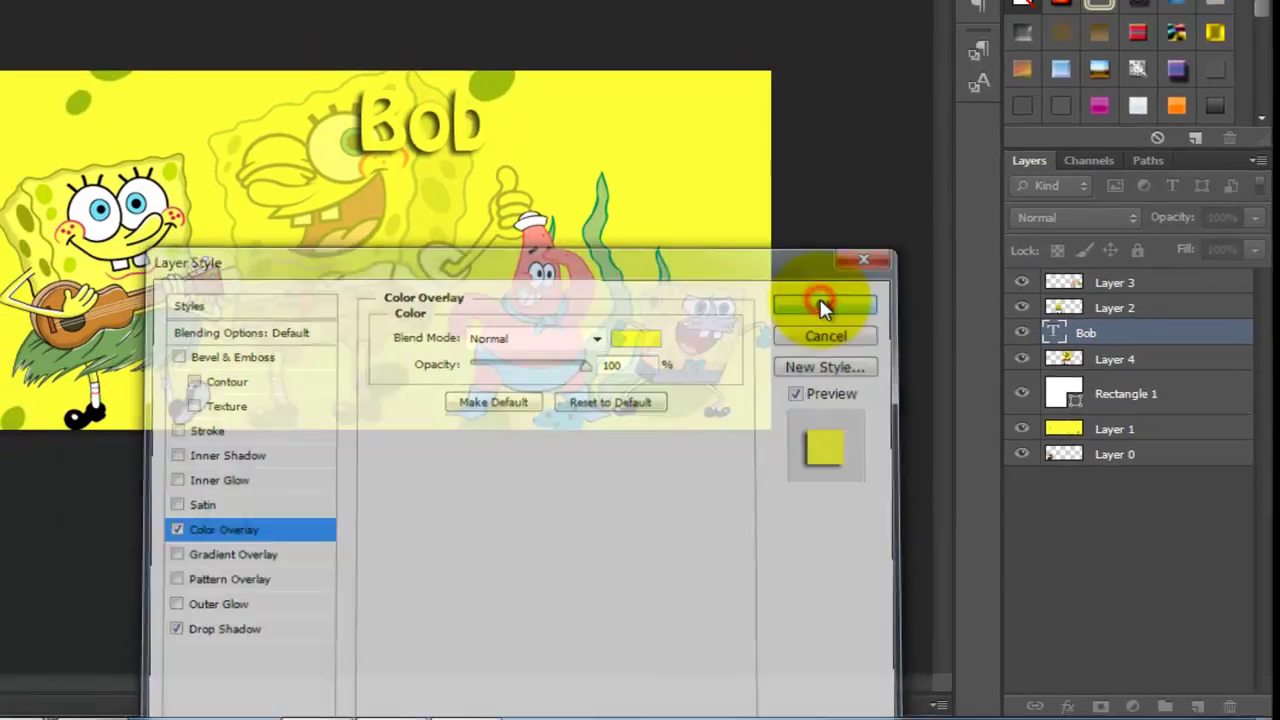
pyautogui.click(806, 277)
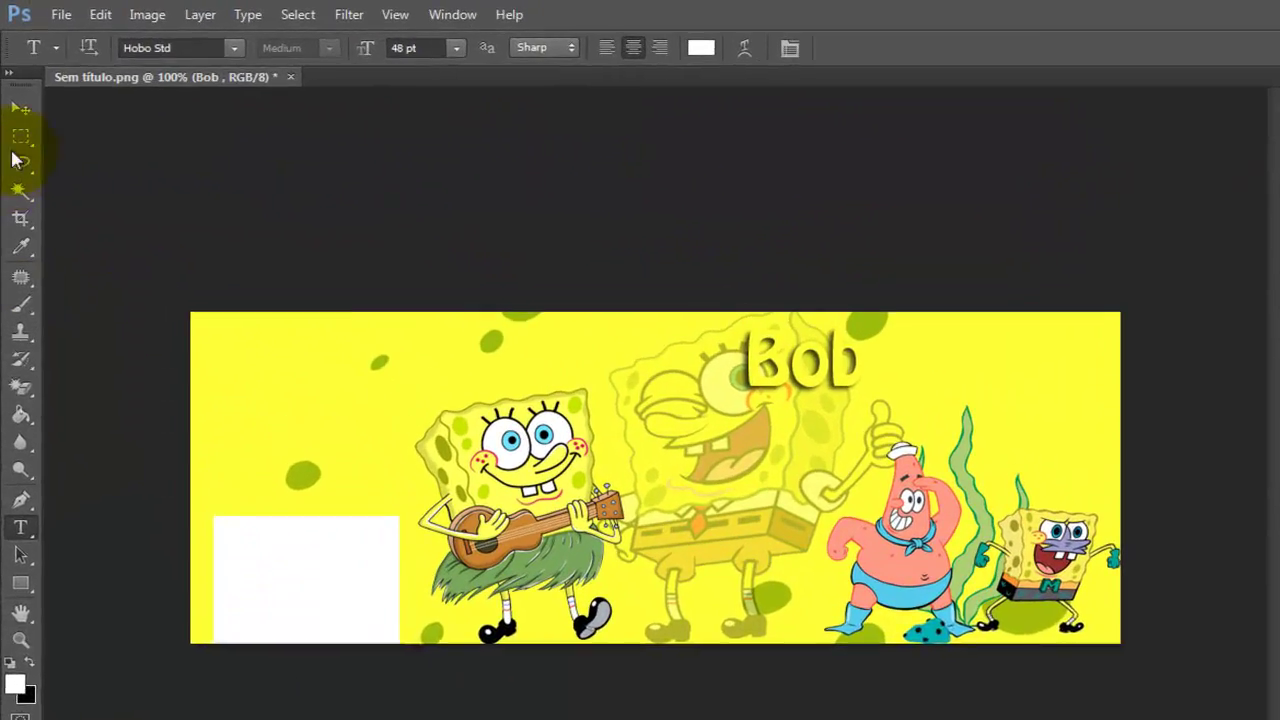
# Move Bob to the upper middle and type a new 'Esponja' text line.
pyautogui.click(20, 107)
pyautogui.moveTo(940, 430); pyautogui.dragTo(975, 428)
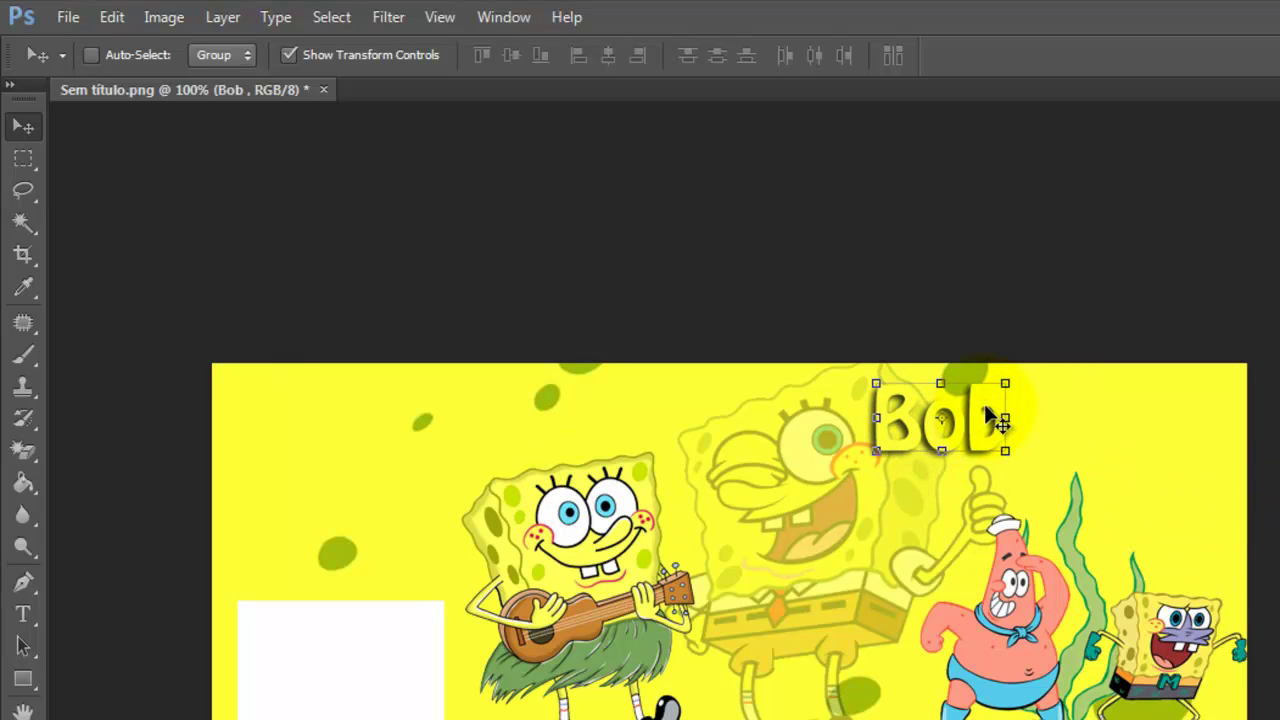
pyautogui.moveTo(983, 407)
pyautogui.mouseDown()
pyautogui.moveTo(640, 380)
pyautogui.moveTo(648, 388)
pyautogui.mouseUp()
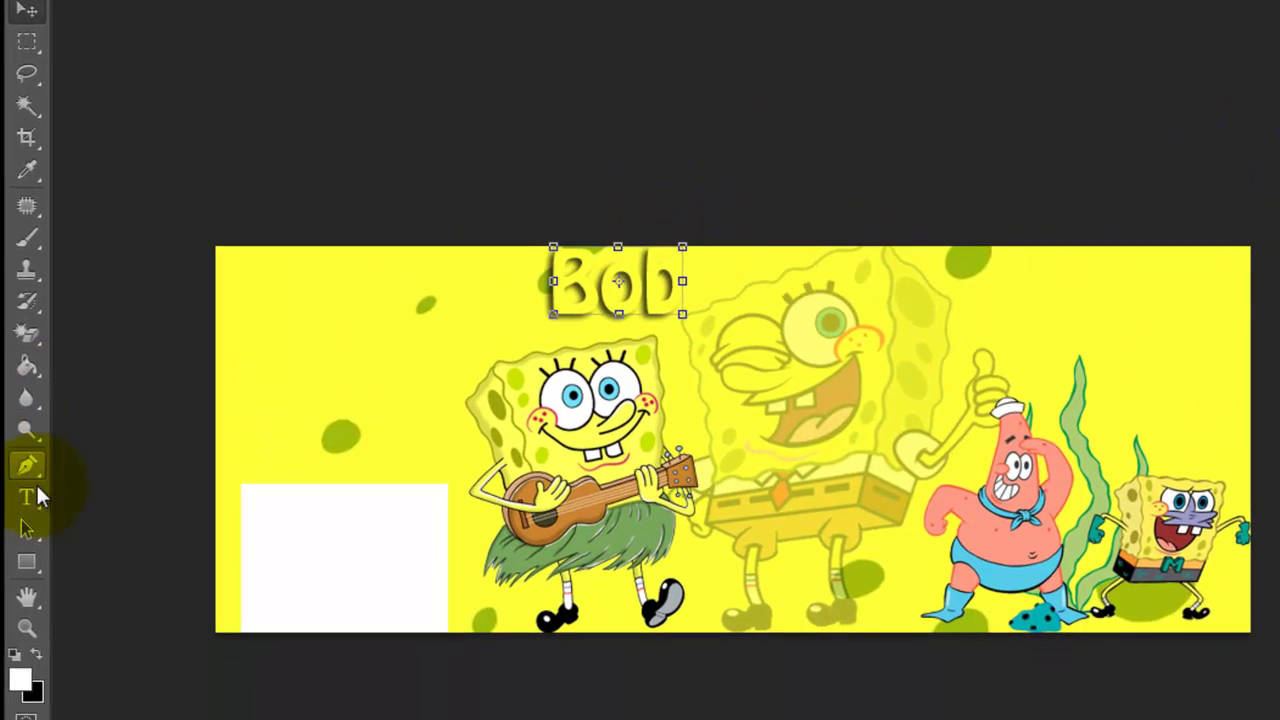
pyautogui.click(23, 614)
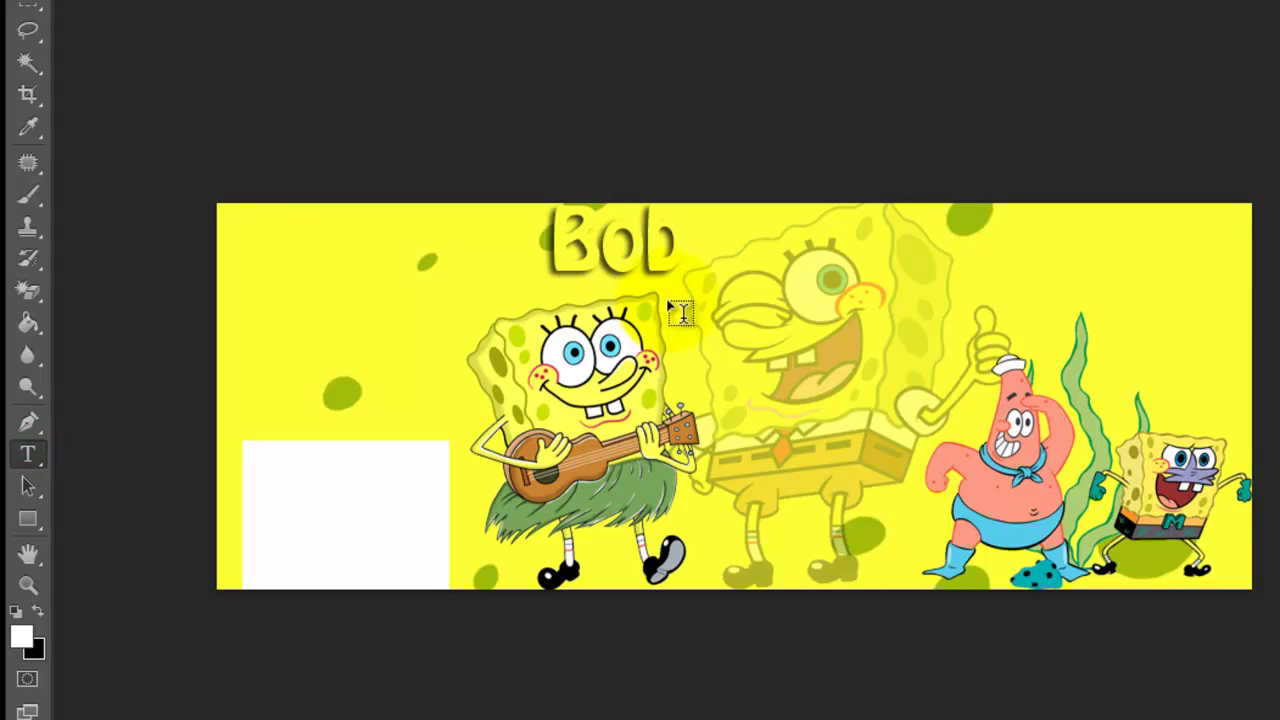
pyautogui.rightClick(28, 455)
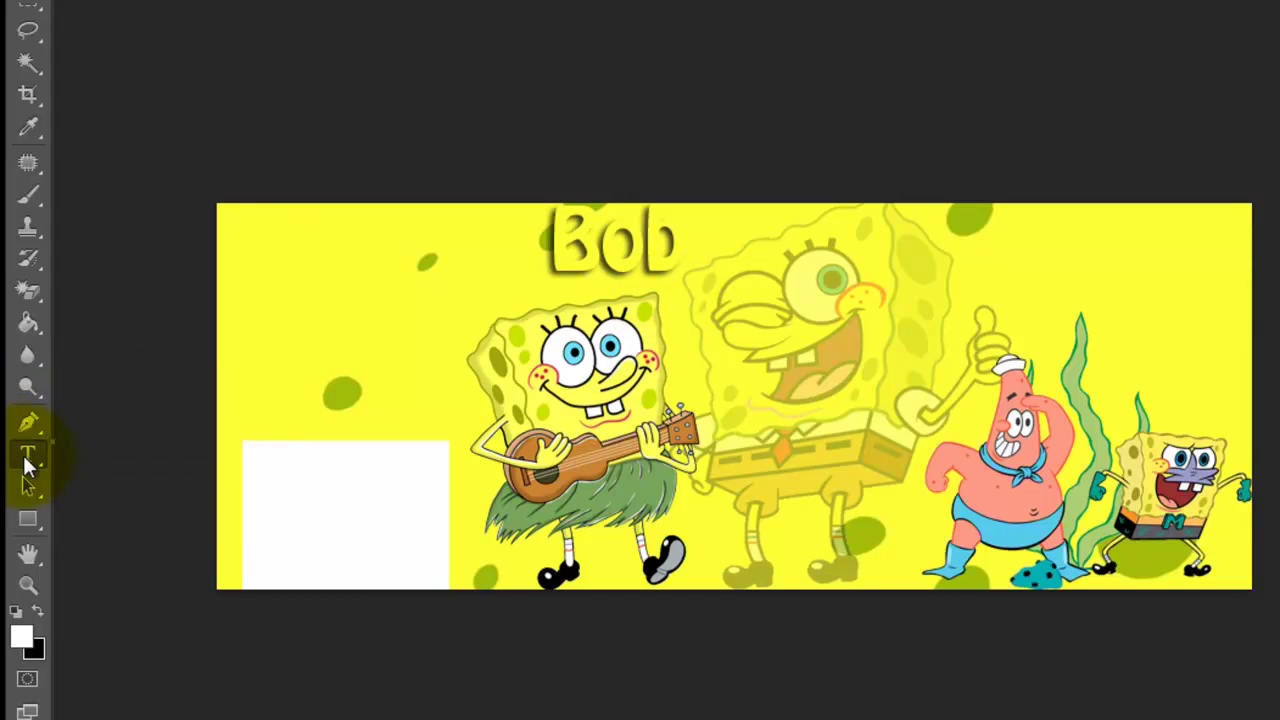
pyautogui.click(28, 452)
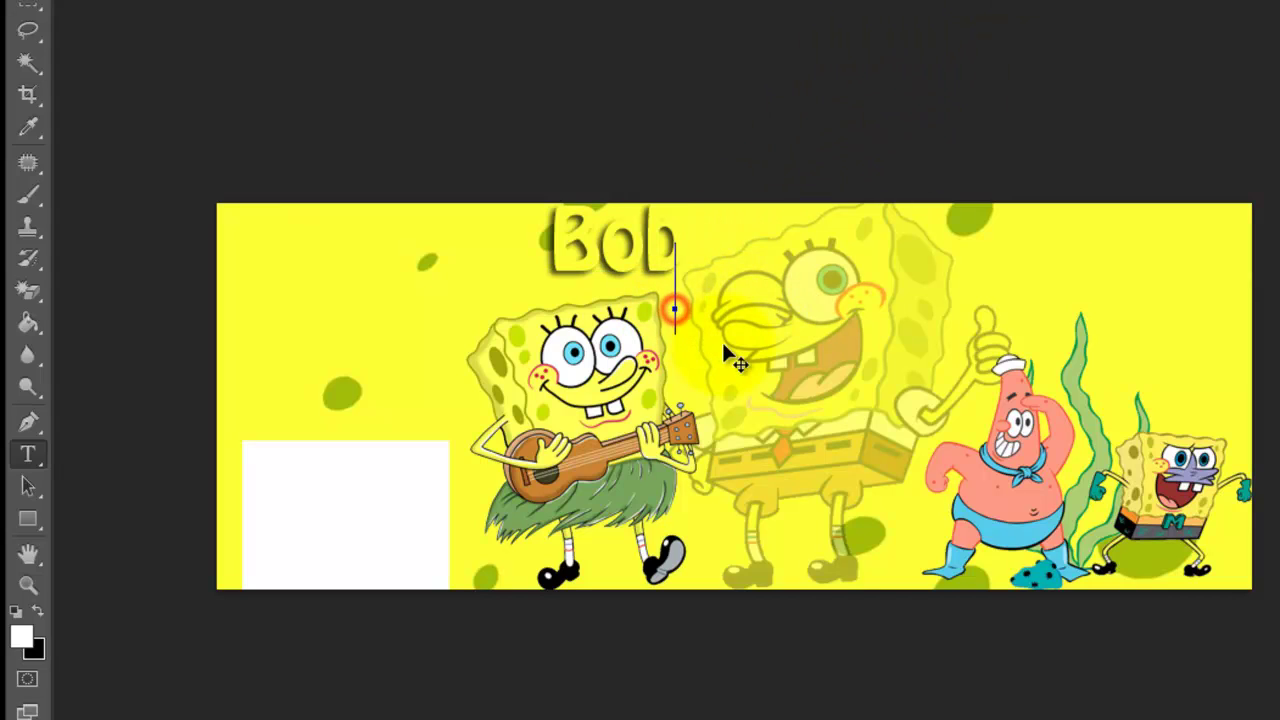
pyautogui.write('E')
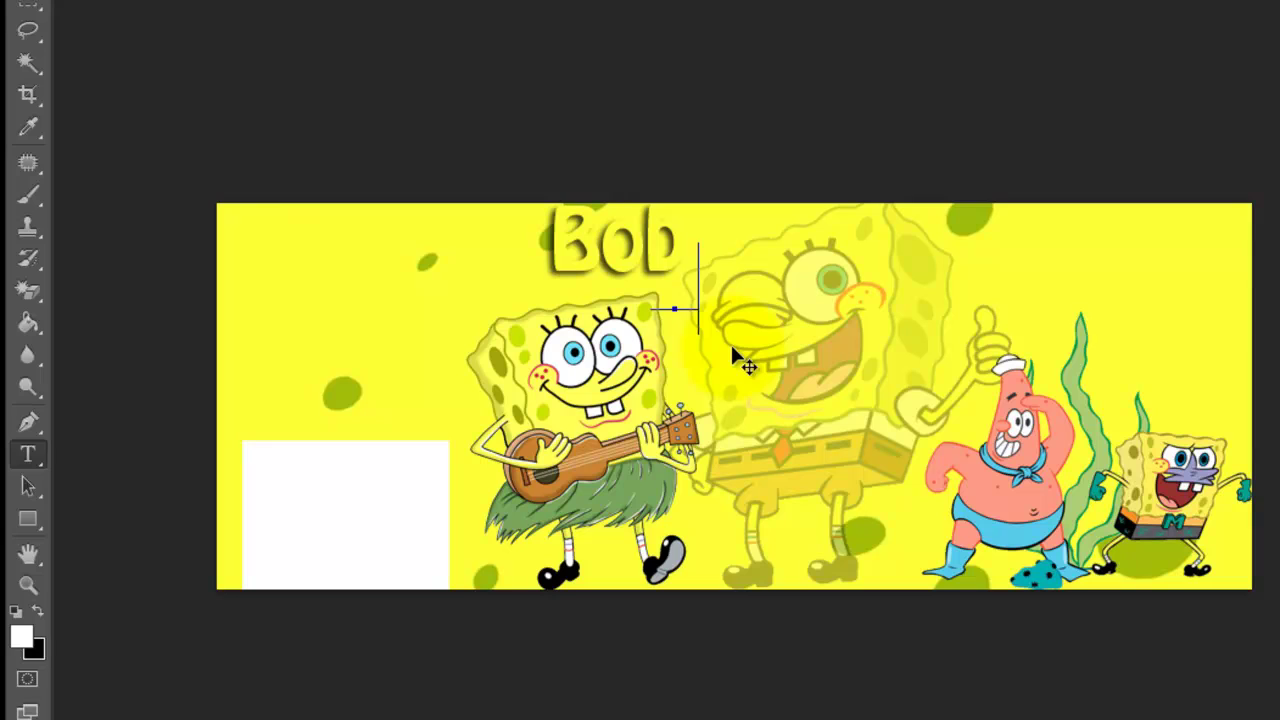
pyautogui.write('sponj')
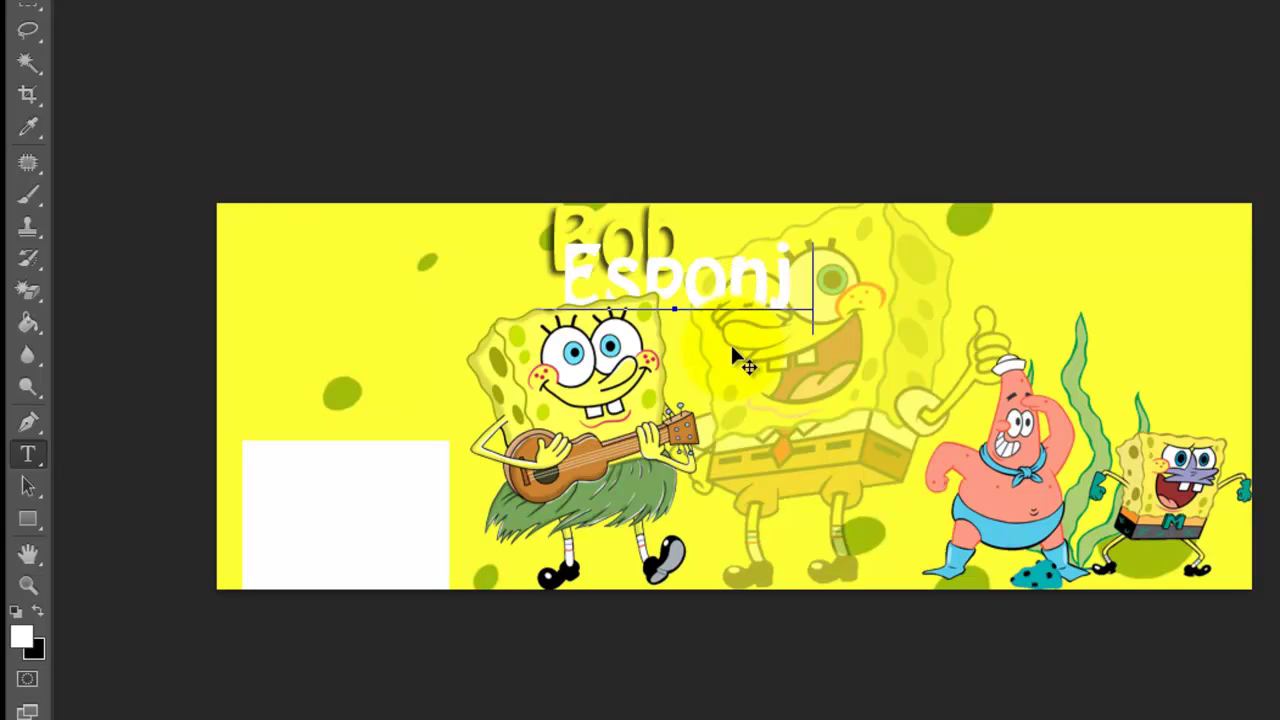
pyautogui.write('a')
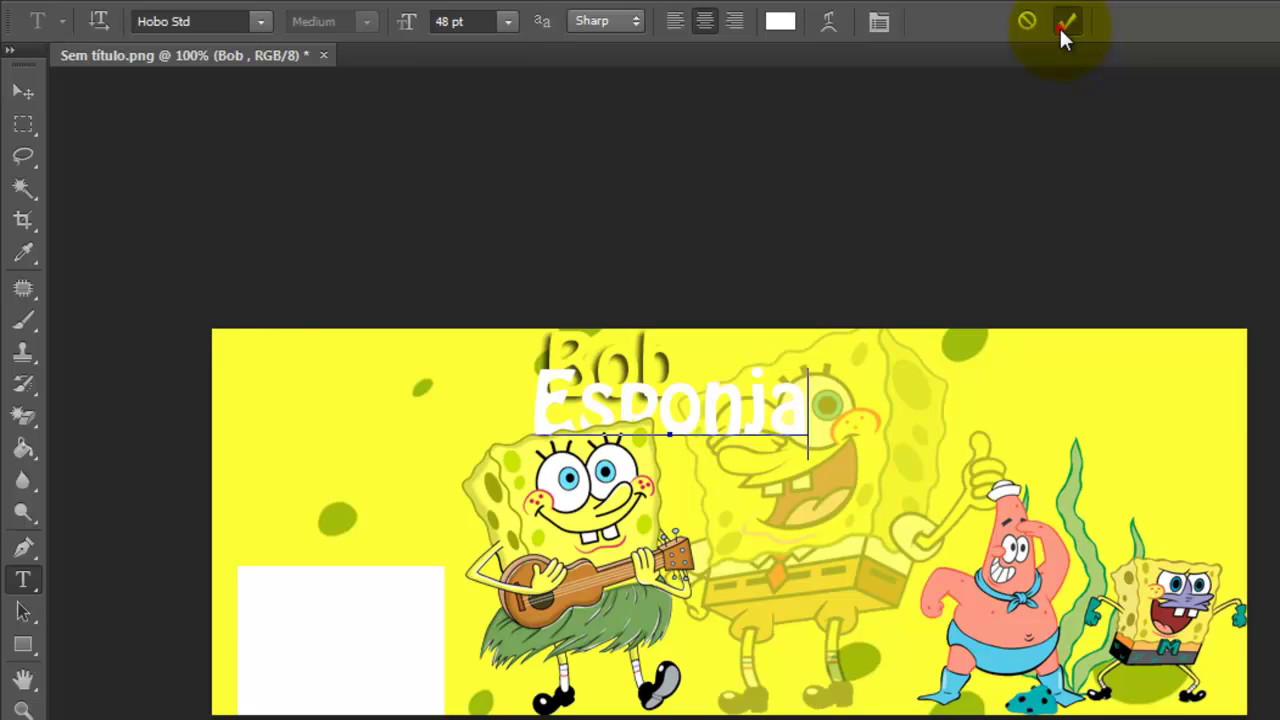
pyautogui.click(1061, 28)
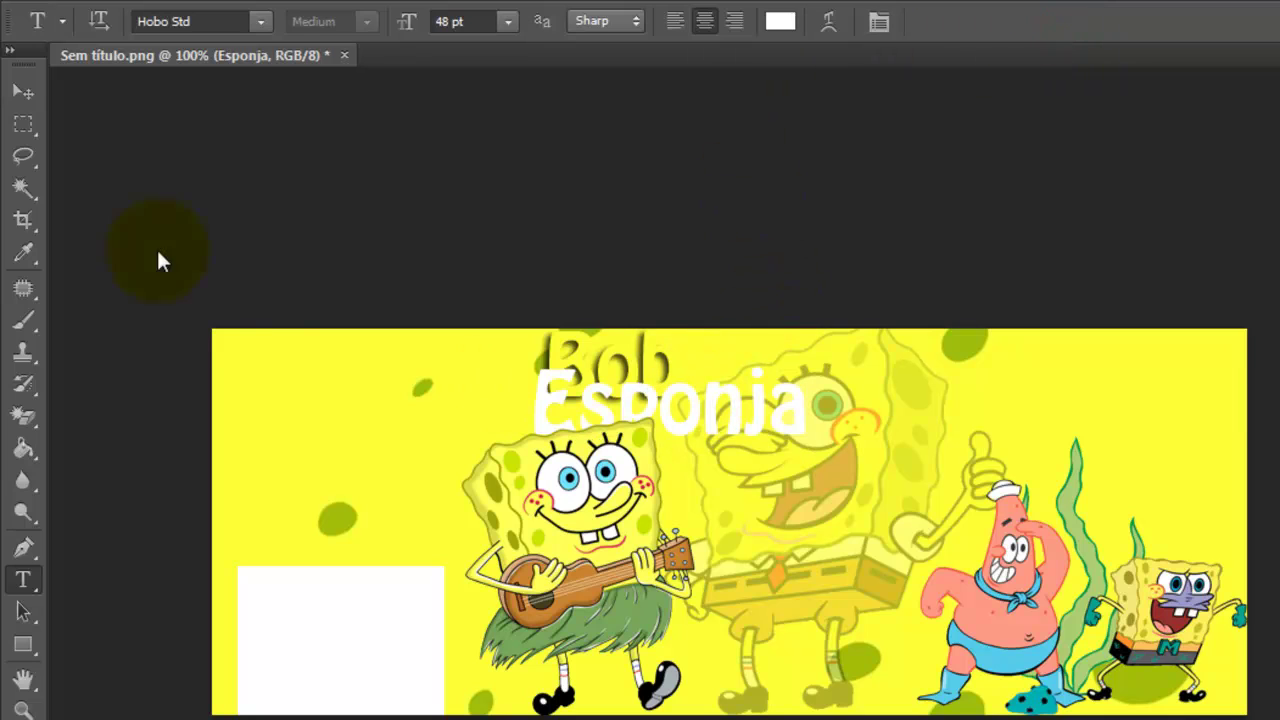
# Scale the Esponja text to about 71% width and place it just beneath Bob.
pyautogui.click(30, 91)
pyautogui.moveTo(682, 400); pyautogui.dragTo(815, 430)
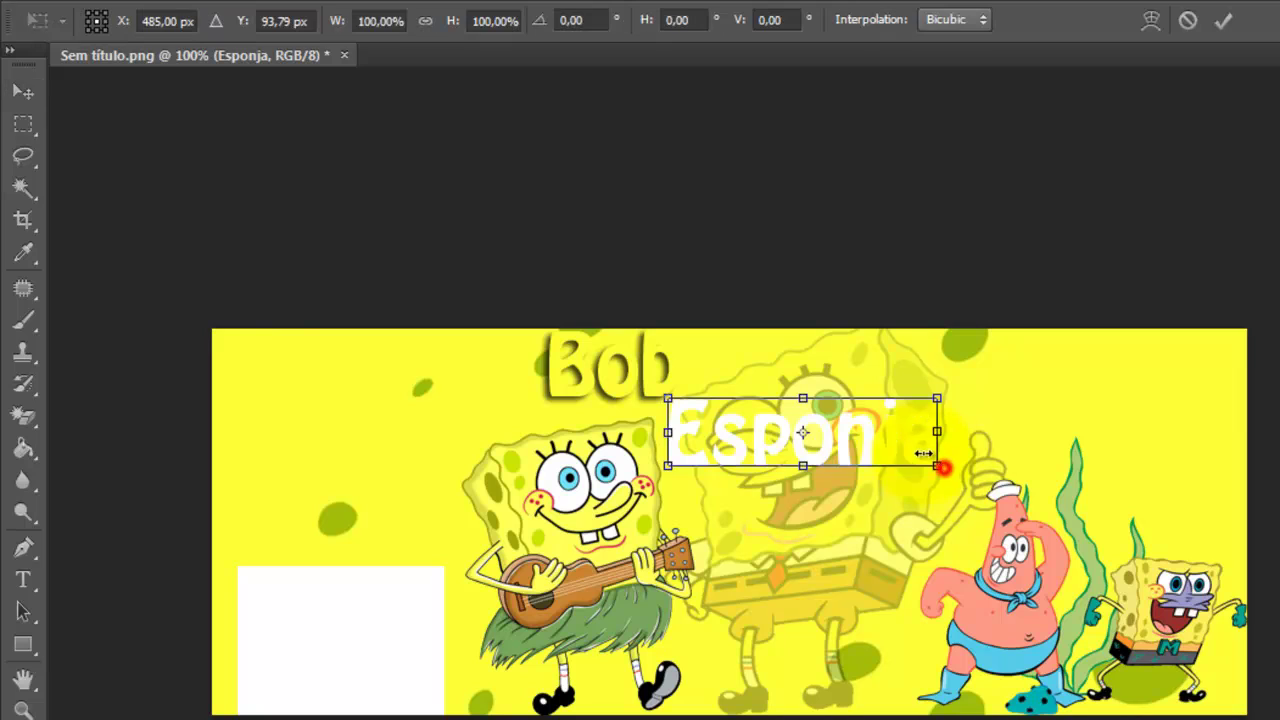
pyautogui.moveTo(937, 465); pyautogui.dragTo(861, 466)
pyautogui.moveTo(760, 485)
pyautogui.mouseDown()
pyautogui.moveTo(763, 428)
pyautogui.moveTo(808, 425)
pyautogui.moveTo(752, 425)
pyautogui.mouseUp()
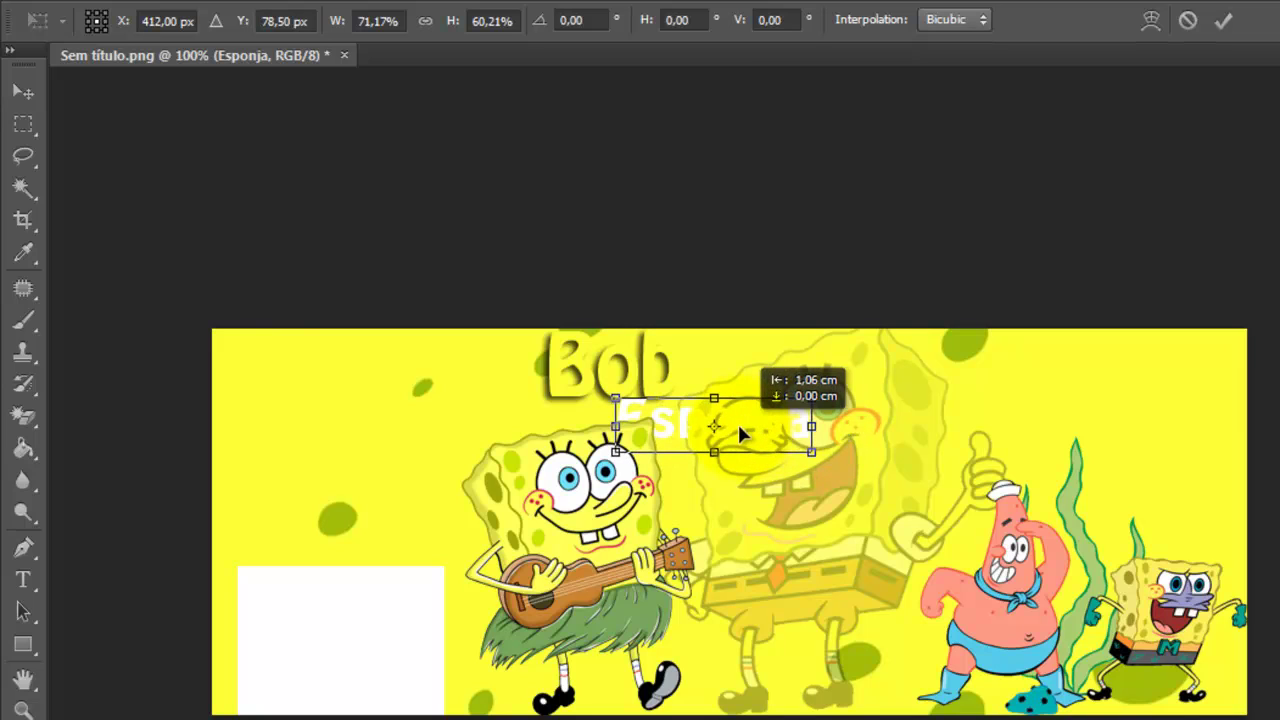
pyautogui.moveTo(752, 425)
pyautogui.mouseDown()
pyautogui.moveTo(760, 438)
pyautogui.moveTo(810, 408)
pyautogui.moveTo(733, 439)
pyautogui.mouseUp()
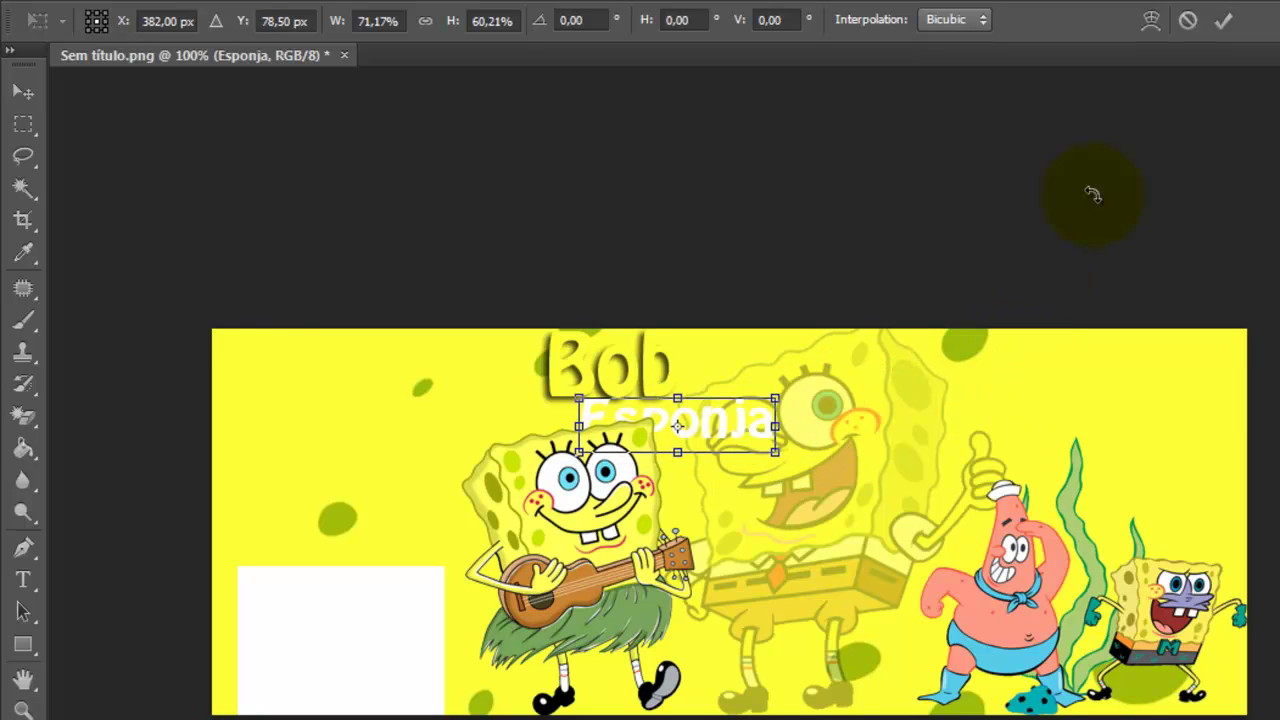
pyautogui.click(1224, 22)
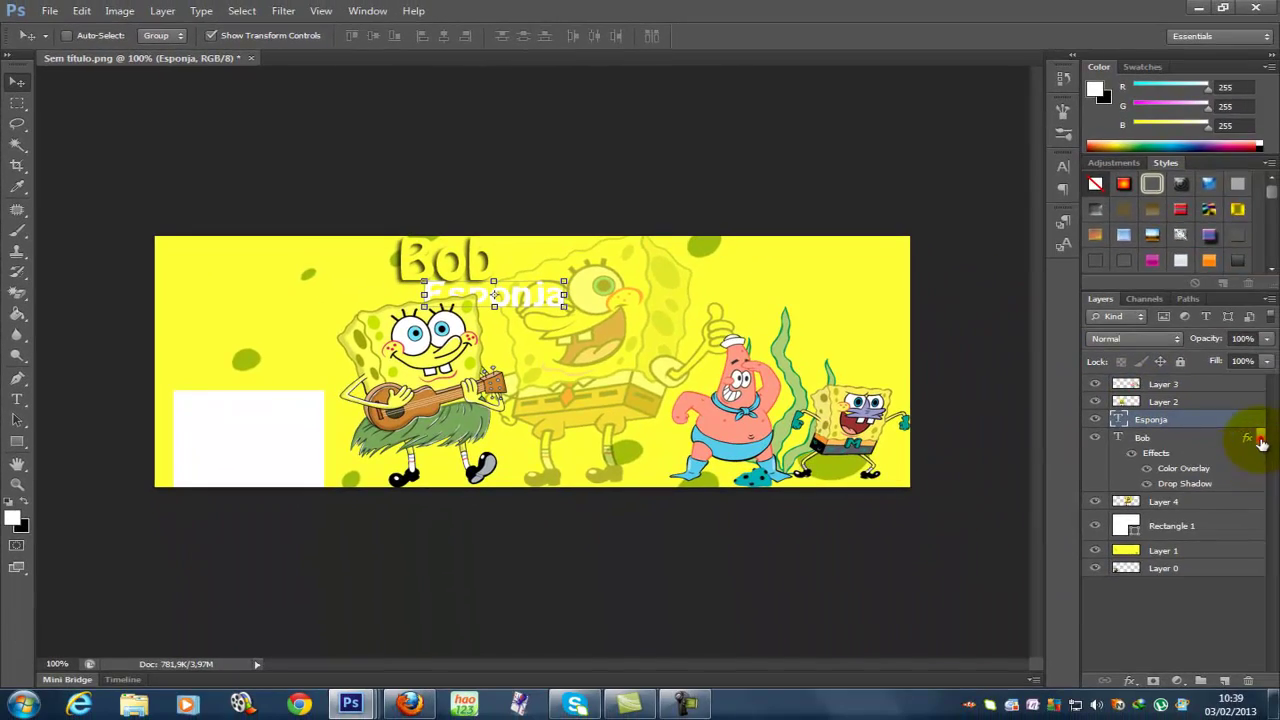
pyautogui.click(1260, 437)
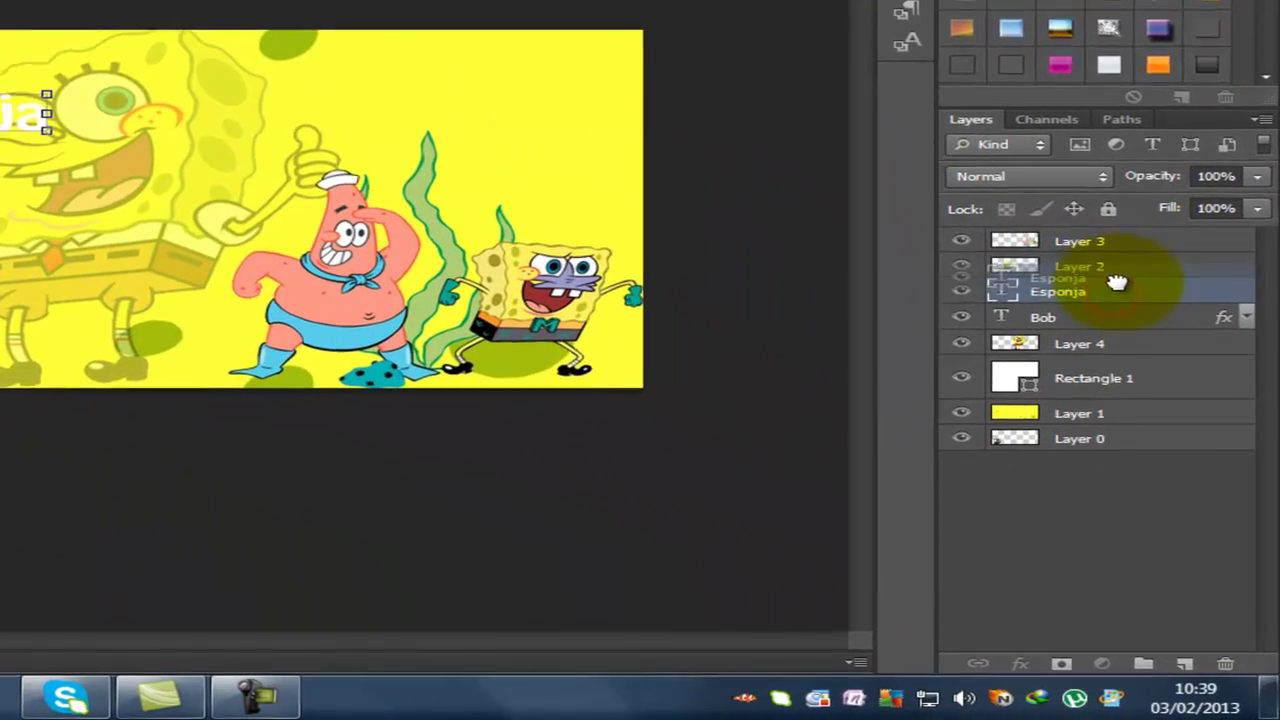
# Raise the Esponja layer in the stack and set its text in Jellyka - Love and Passion.
pyautogui.moveTo(1196, 432); pyautogui.dragTo(1191, 386)
pyautogui.moveTo(1118, 243); pyautogui.dragTo(1121, 232)
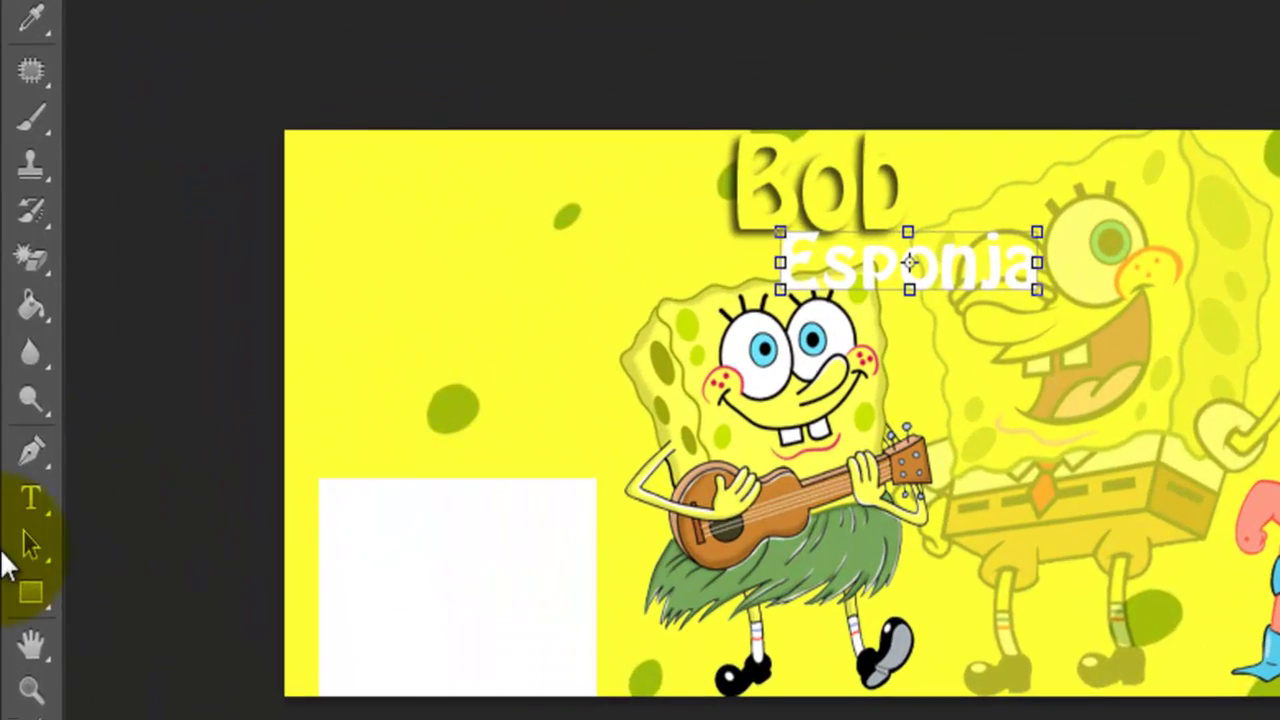
pyautogui.click(31, 492)
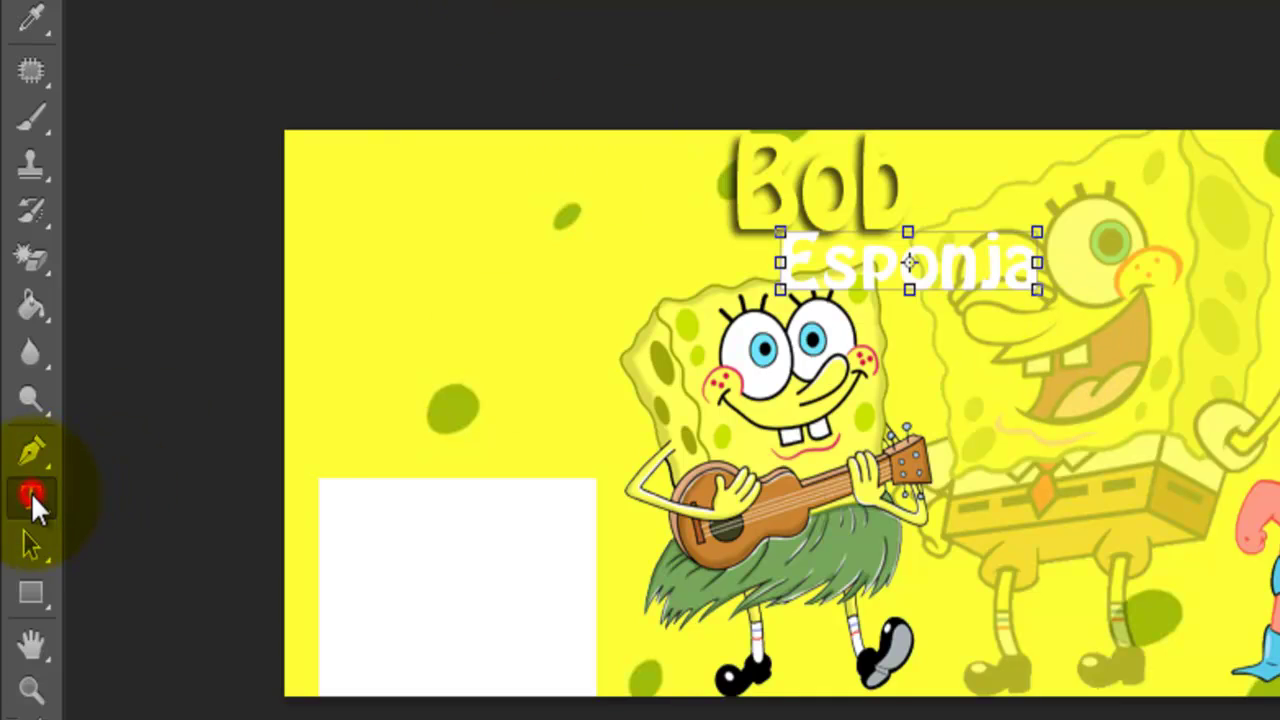
pyautogui.moveTo(778, 272); pyautogui.dragTo(1040, 272)
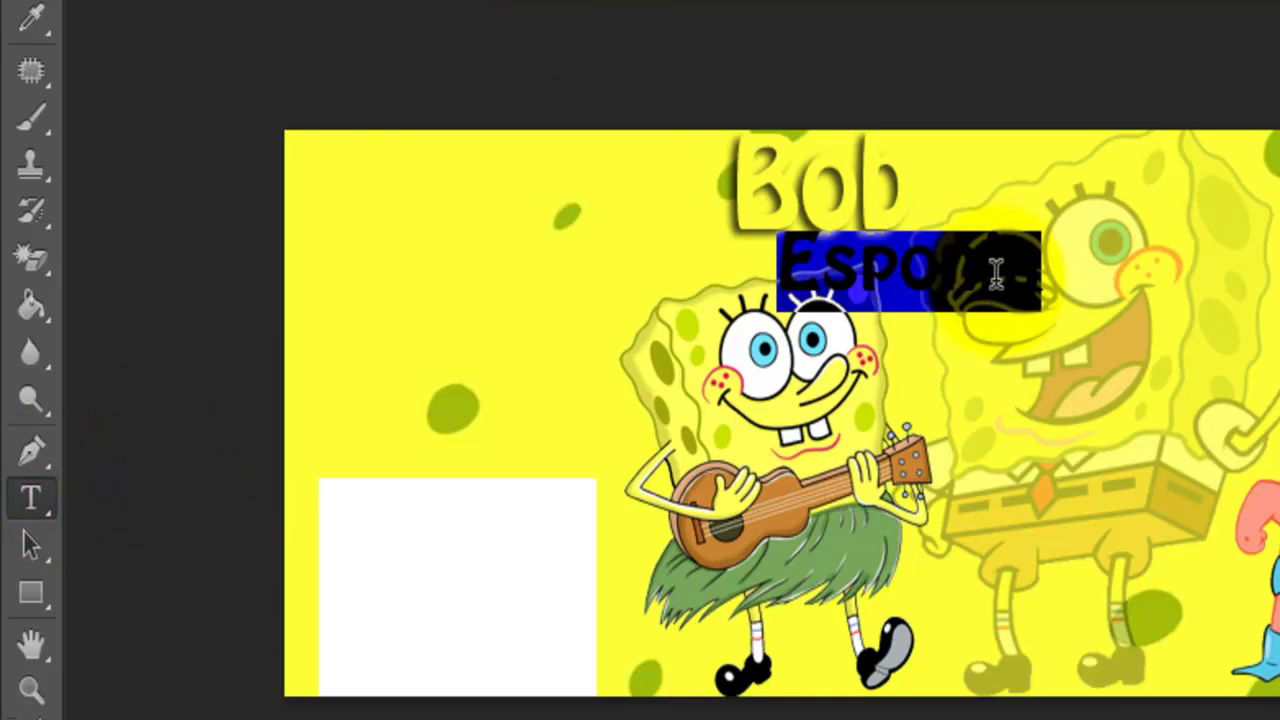
pyautogui.click(350, 26)
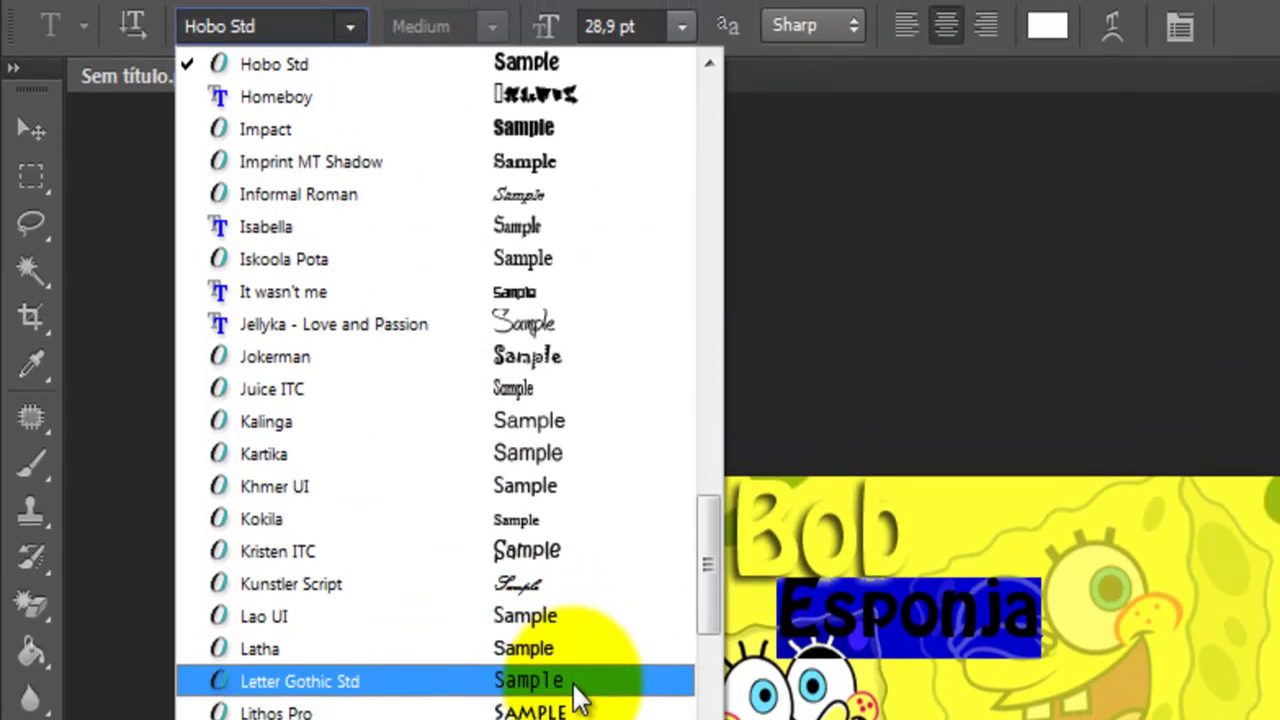
pyautogui.scroll(-2, 580, 695)
pyautogui.scroll(-1, 580, 695)
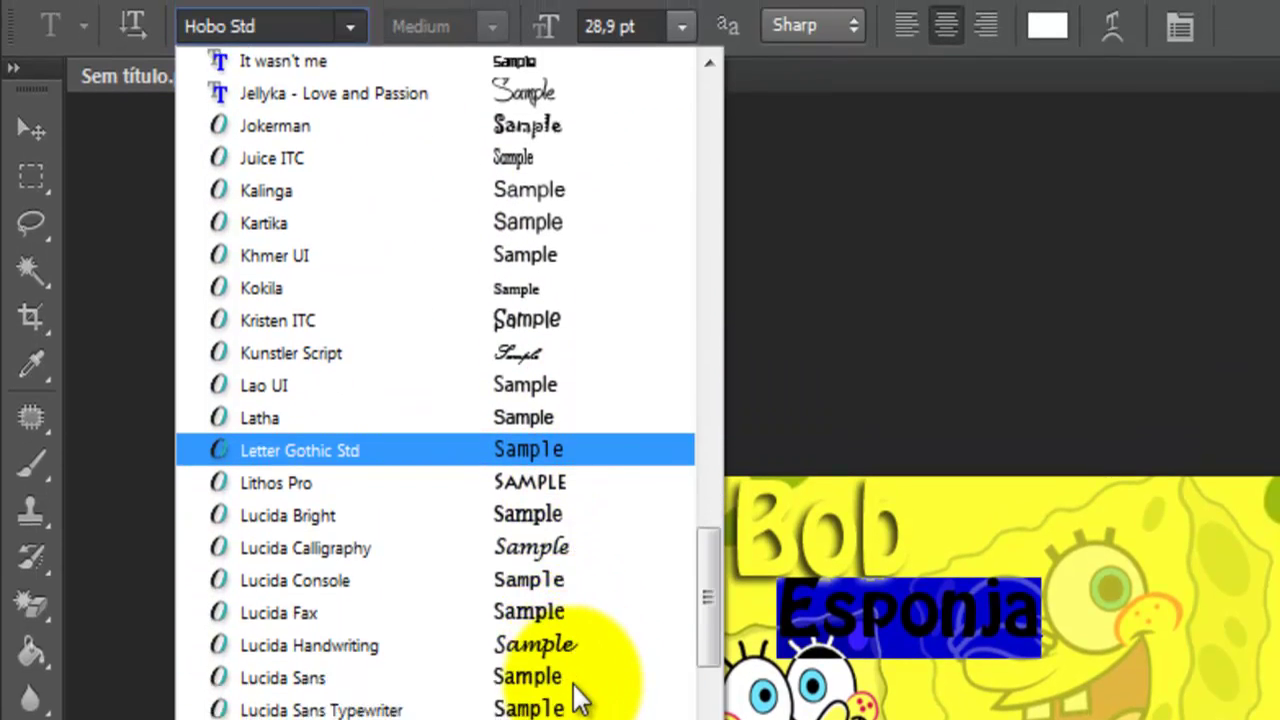
pyautogui.scroll(-2, 580, 695)
pyautogui.scroll(3, 583, 690)
pyautogui.scroll(3, 583, 690)
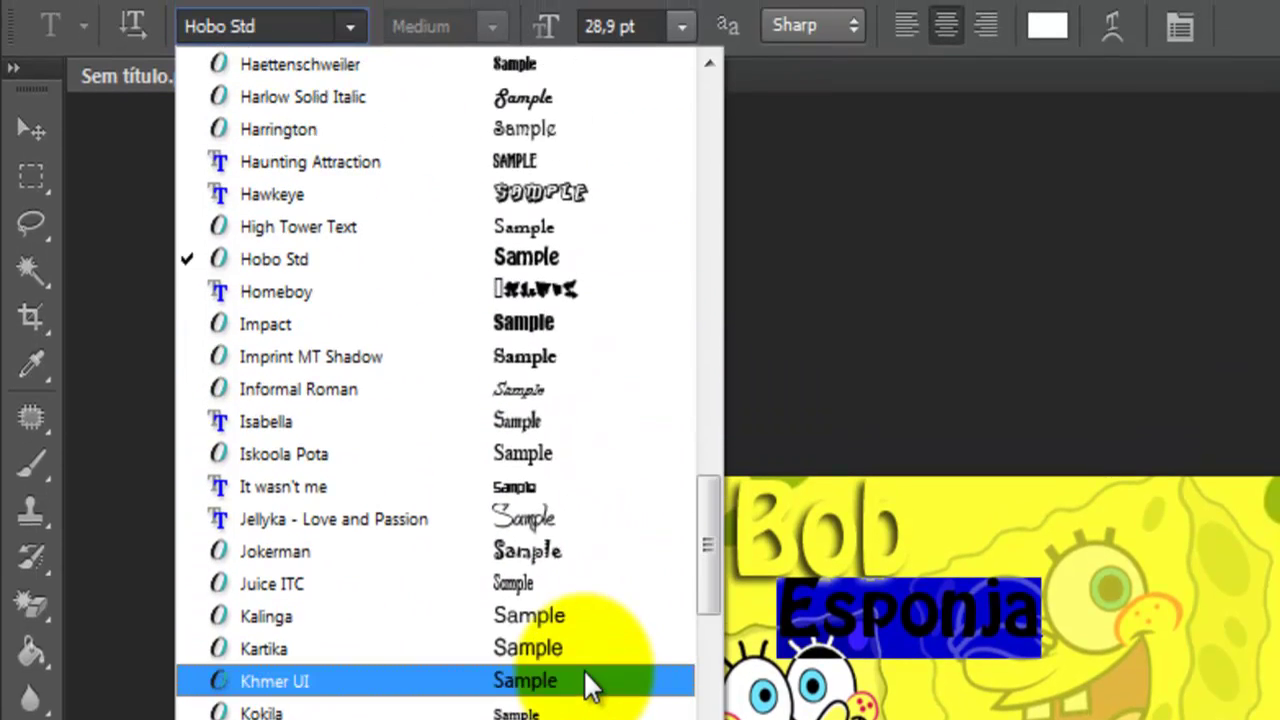
pyautogui.click(583, 522)
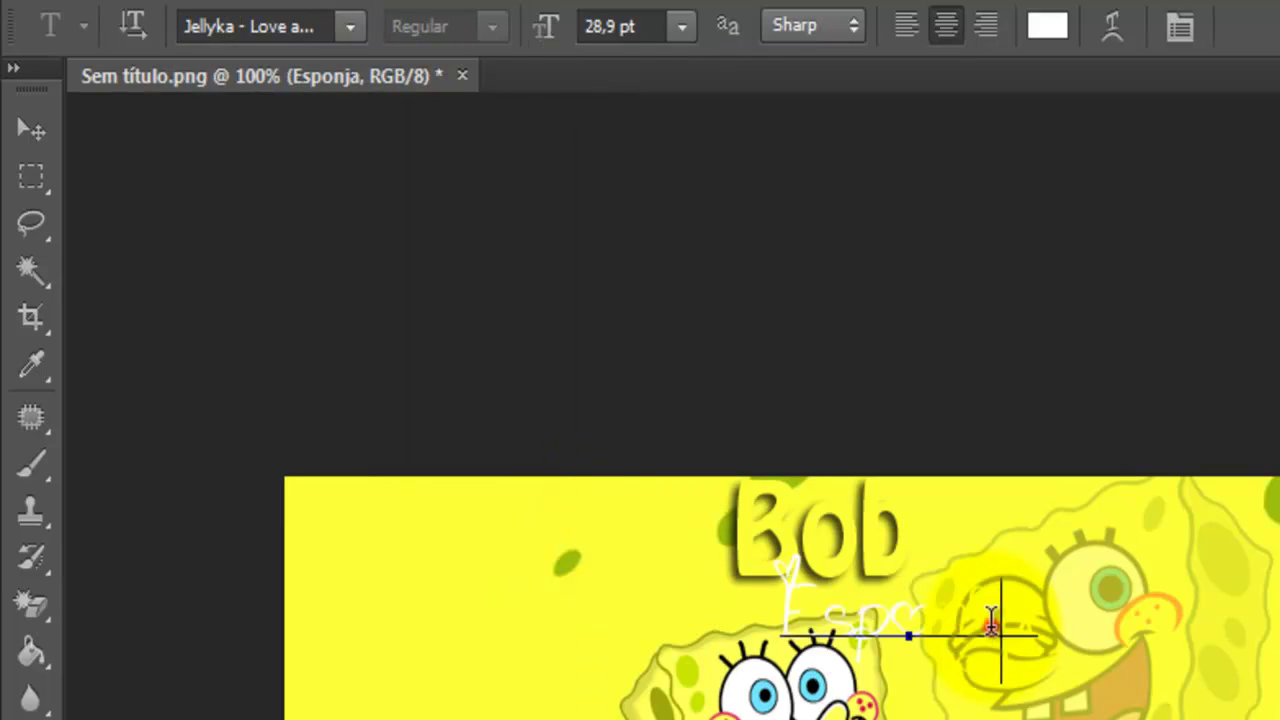
# Nudge the Esponja text slightly left under Bob.
pyautogui.click(50, 138)
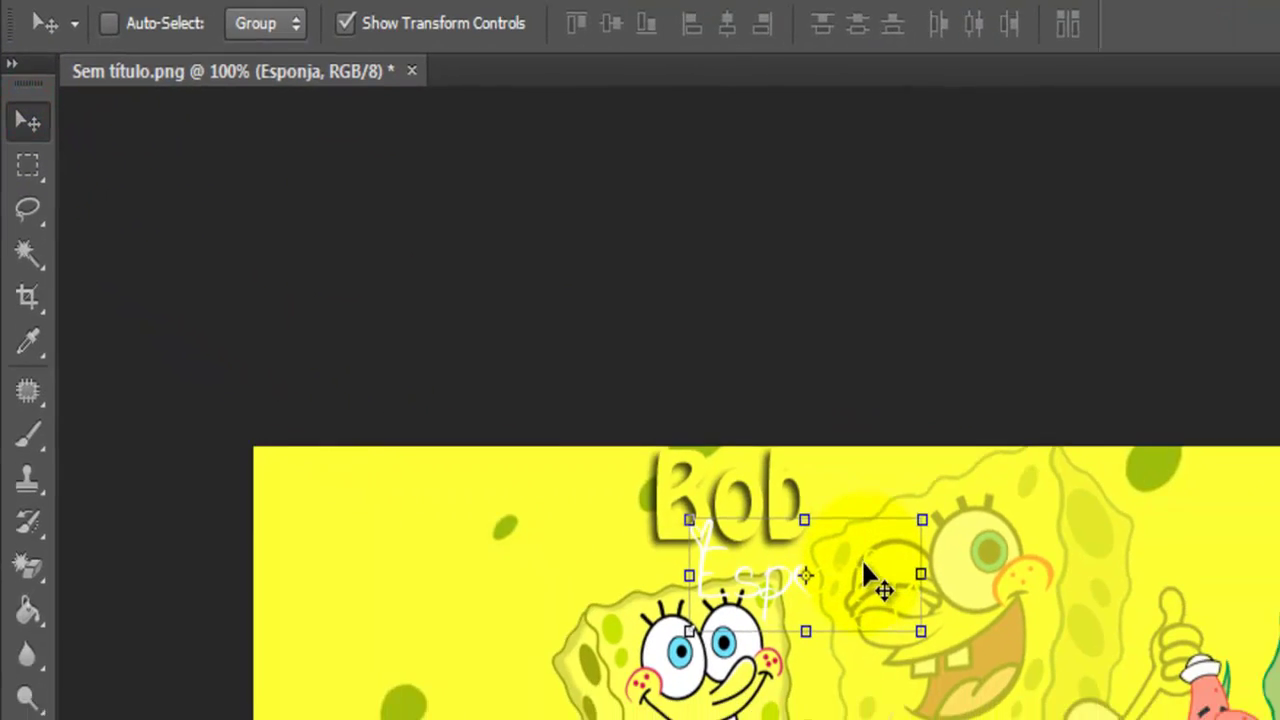
pyautogui.moveTo(700, 497); pyautogui.dragTo(691, 496)
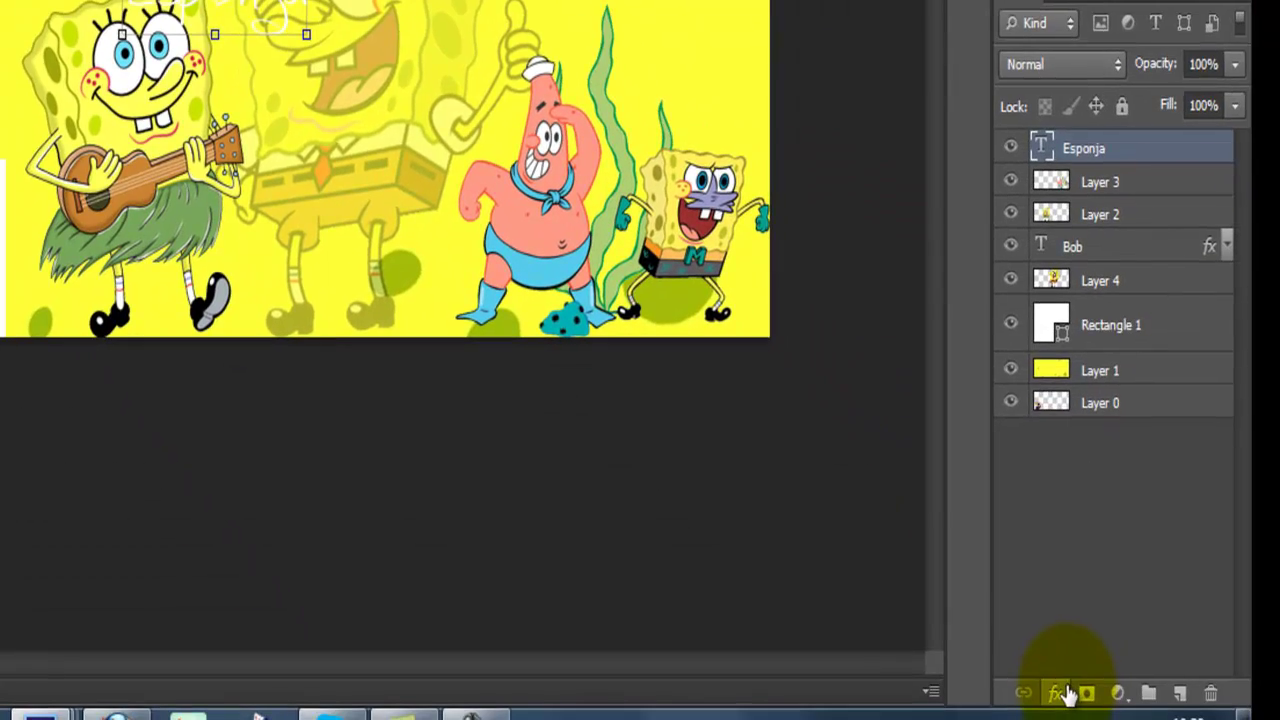
pyautogui.click(1063, 694)
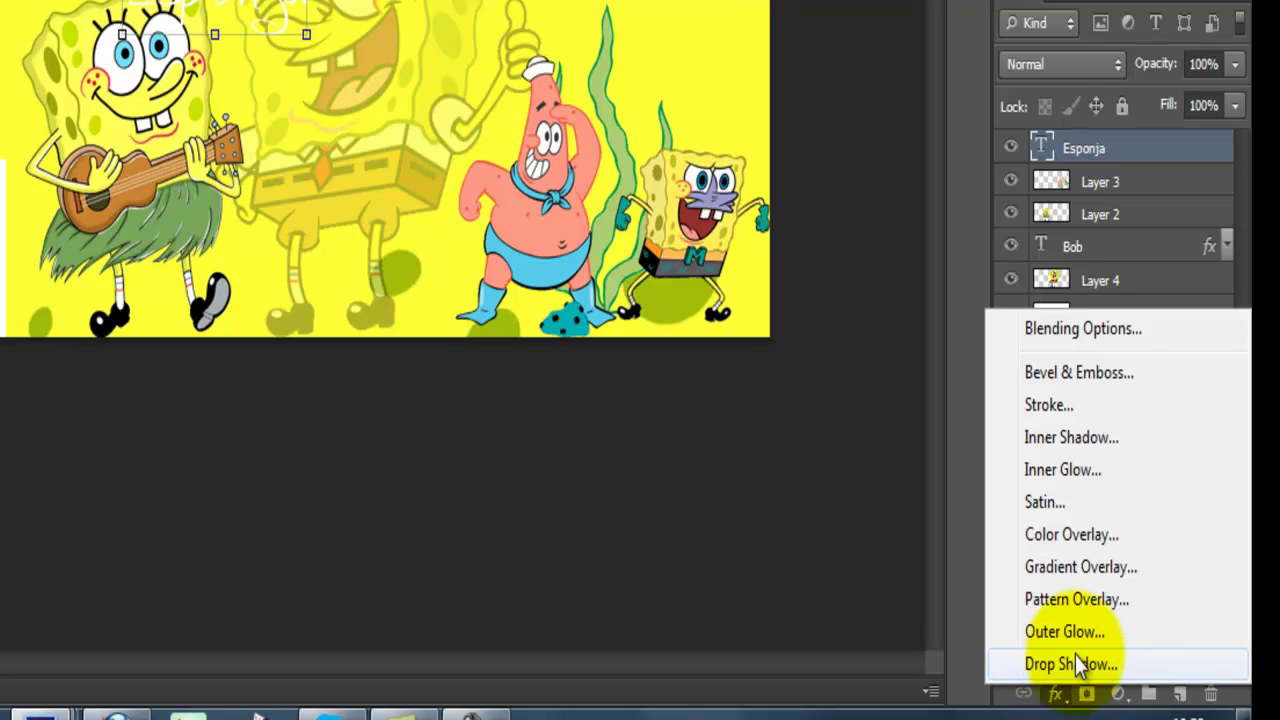
# Give Esponja a wider-spread drop shadow and red colour overlay, then start a text layer at the top-left.
pyautogui.click(1079, 674)
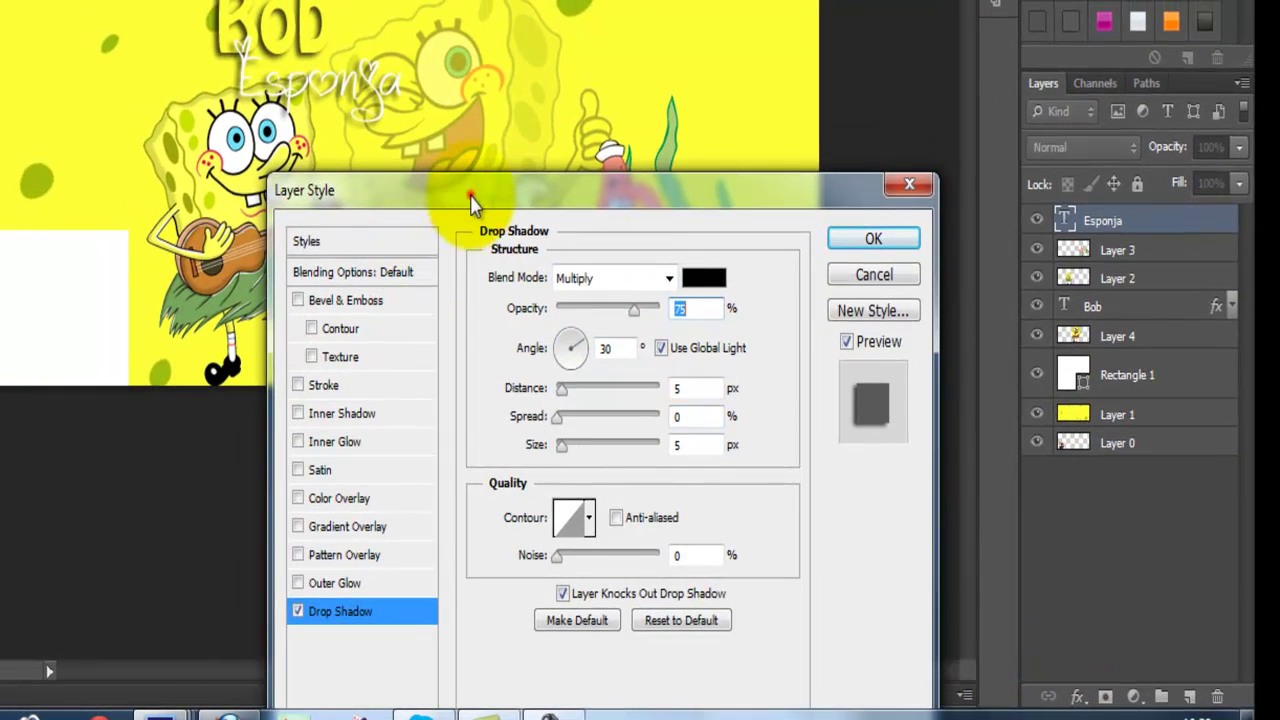
pyautogui.moveTo(471, 195); pyautogui.dragTo(728, 2)
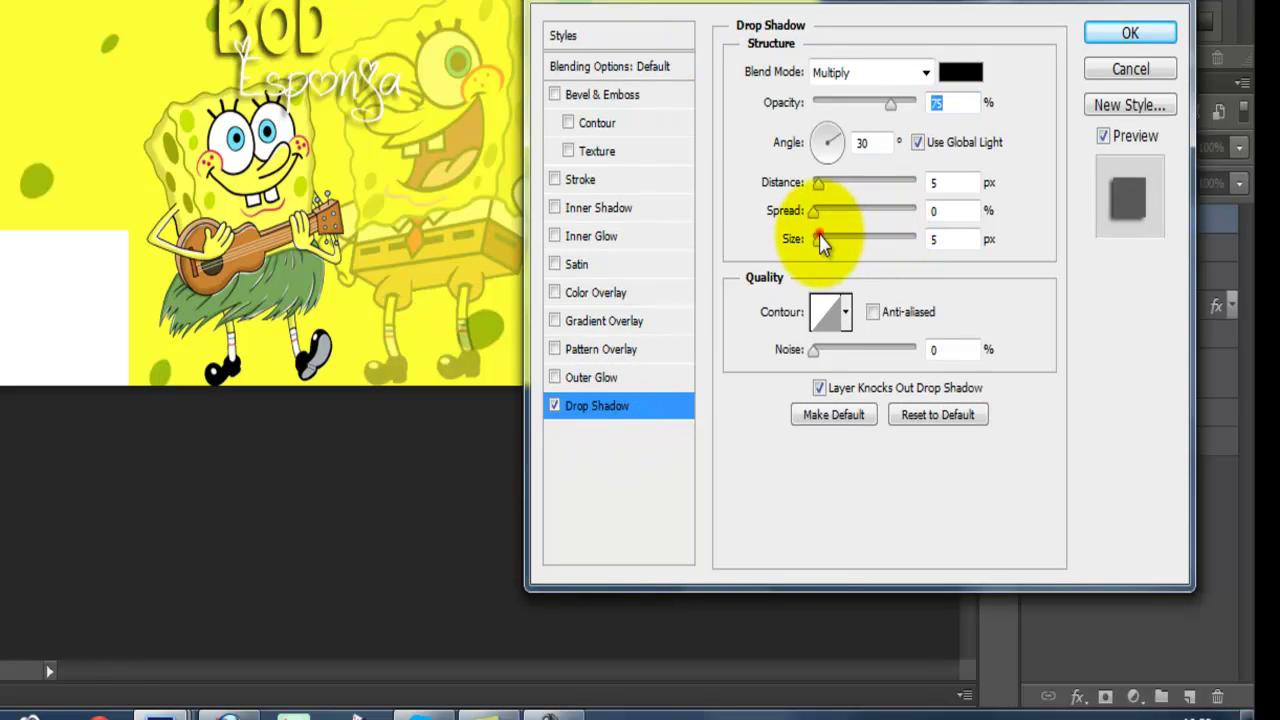
pyautogui.moveTo(820, 240)
pyautogui.mouseDown()
pyautogui.moveTo(830, 246)
pyautogui.moveTo(837, 214)
pyautogui.moveTo(823, 245)
pyautogui.mouseUp()
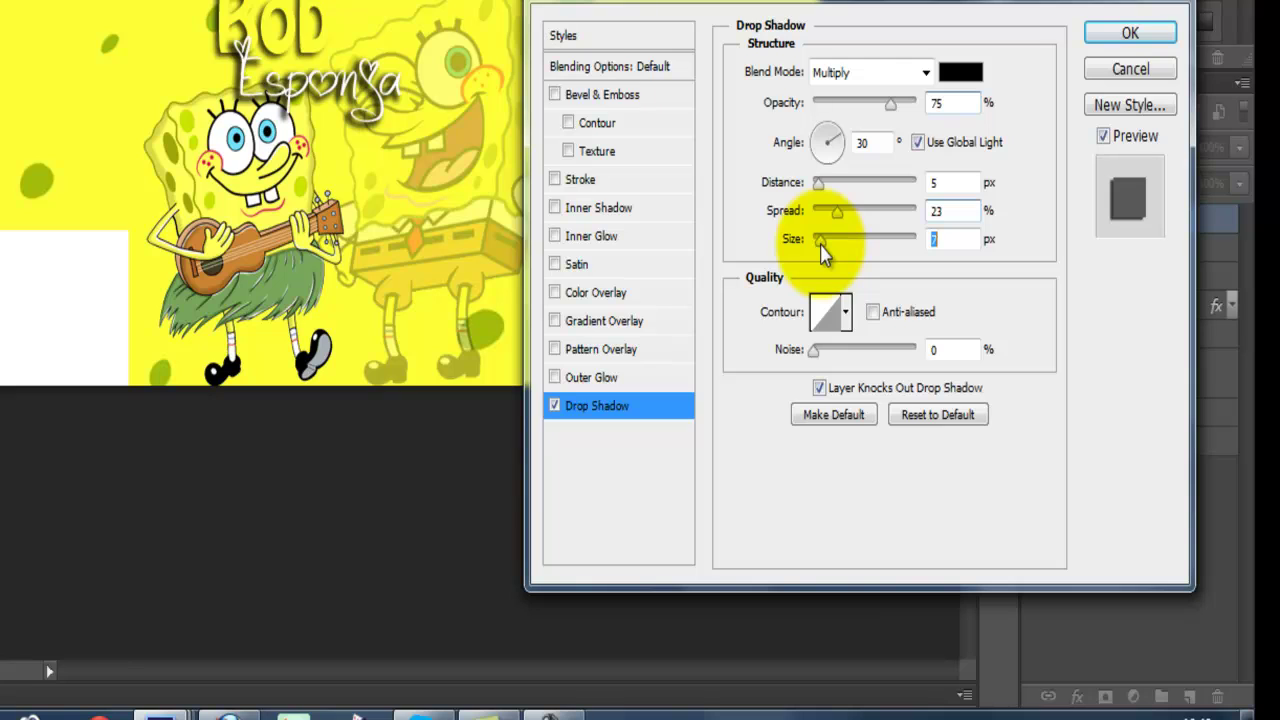
pyautogui.click(594, 293)
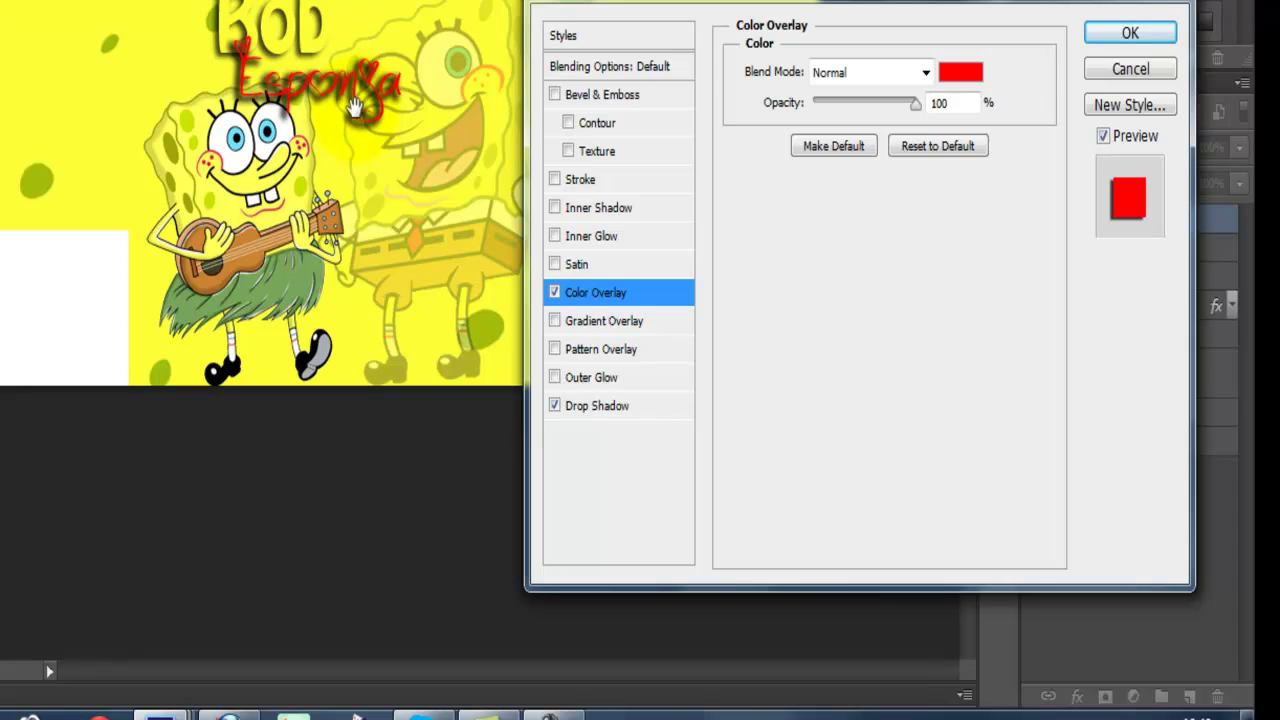
pyautogui.click(1114, 40)
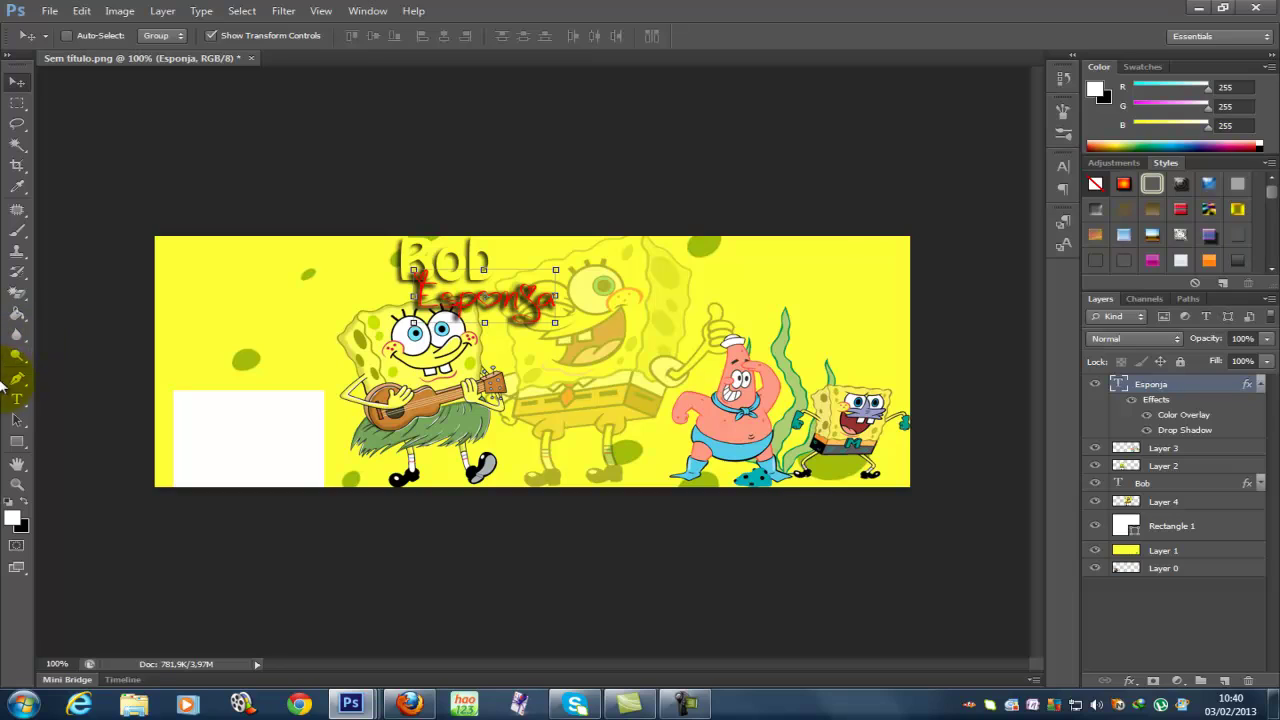
pyautogui.click(30, 398)
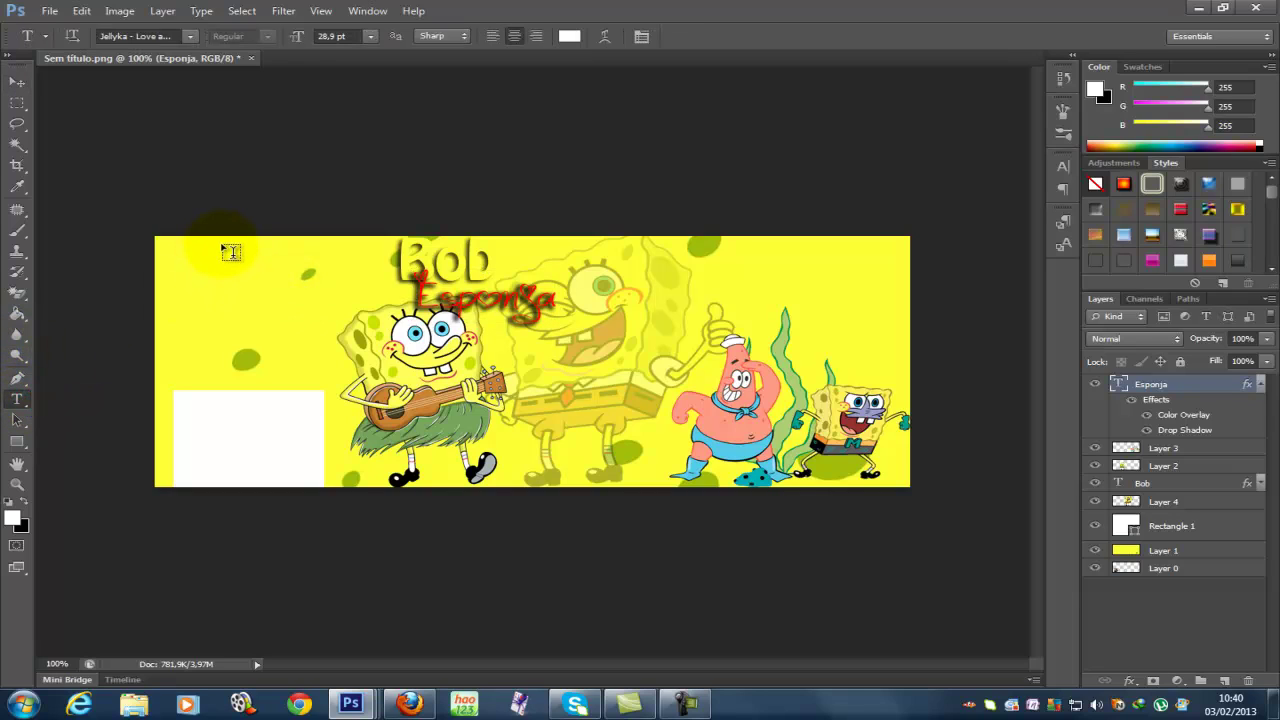
pyautogui.click(170, 254)
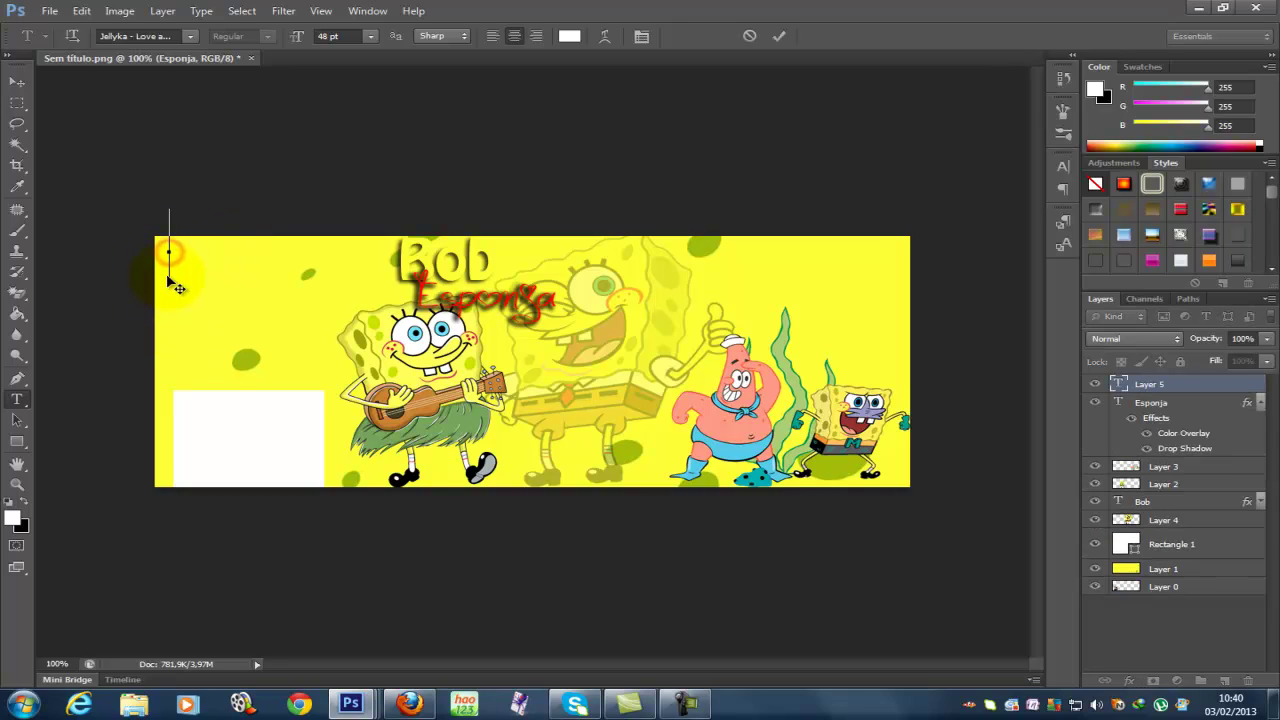
# Copy the loving-life-and-good-friends quote from the Frases Bonitas page and return to the Photoshop banner.
pyautogui.click(425, 708)
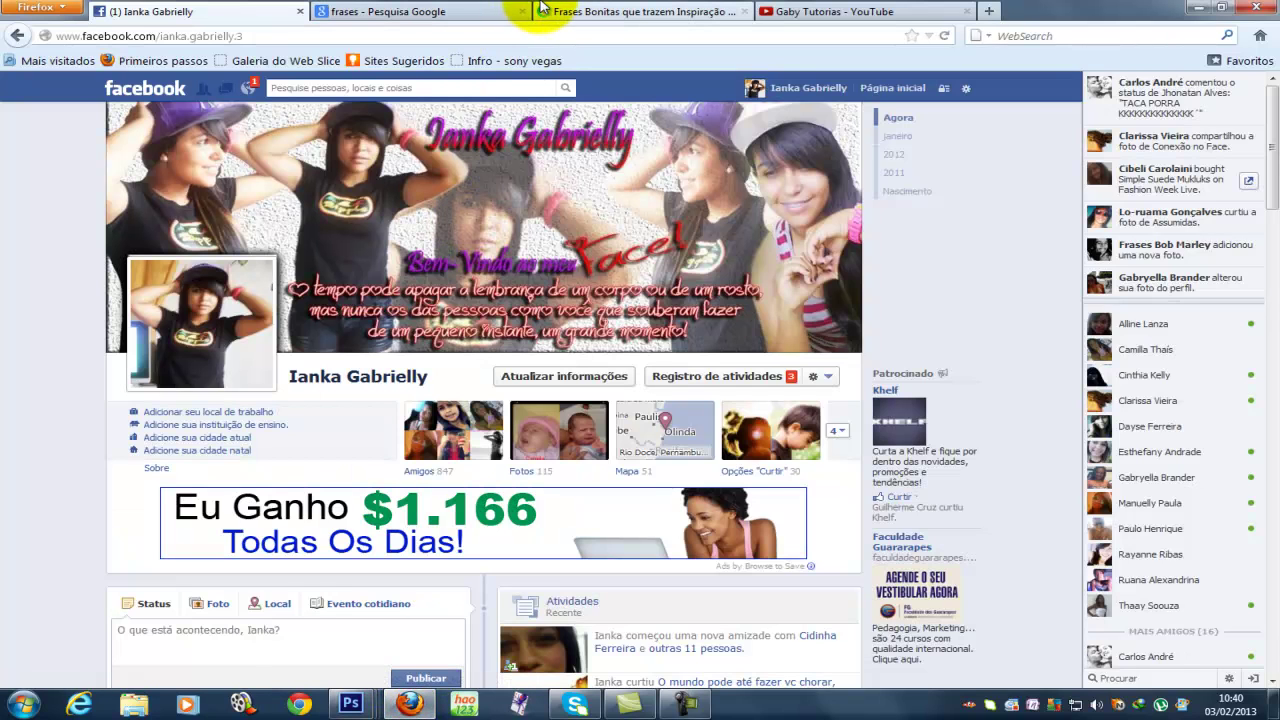
pyautogui.click(558, 11)
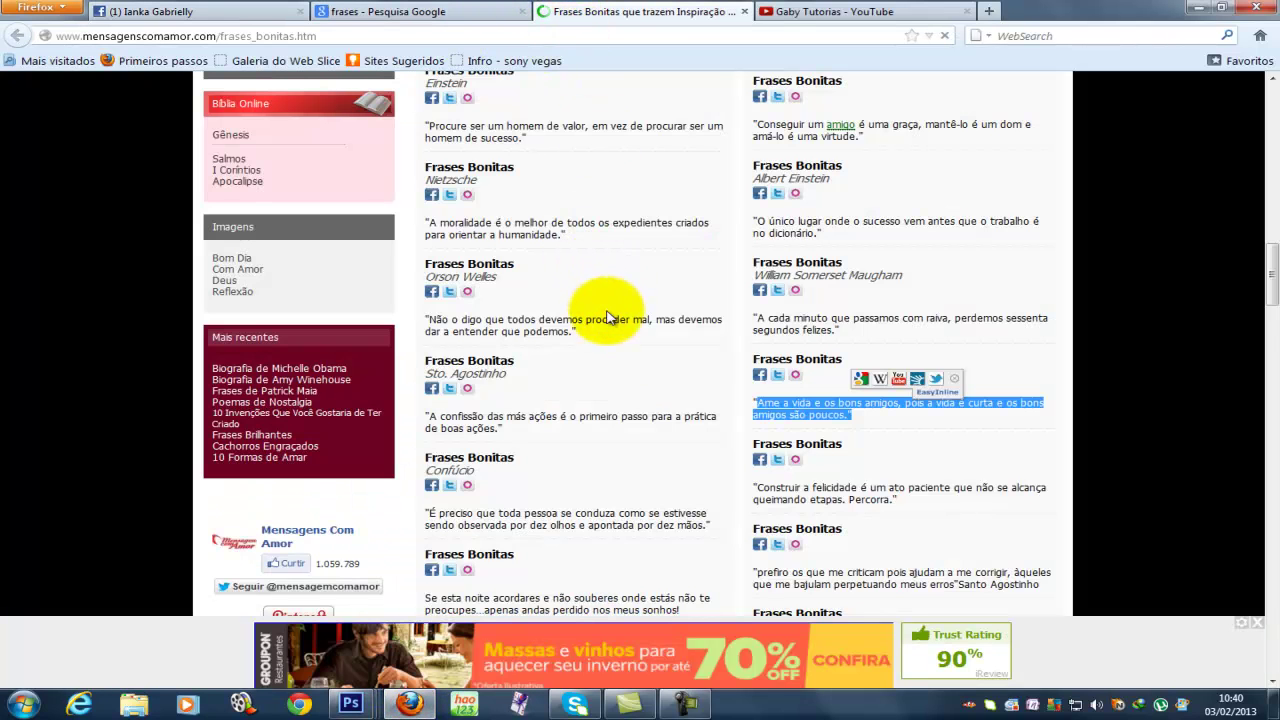
pyautogui.scroll(-5, 664, 349)
pyautogui.scroll(3, 906, 250)
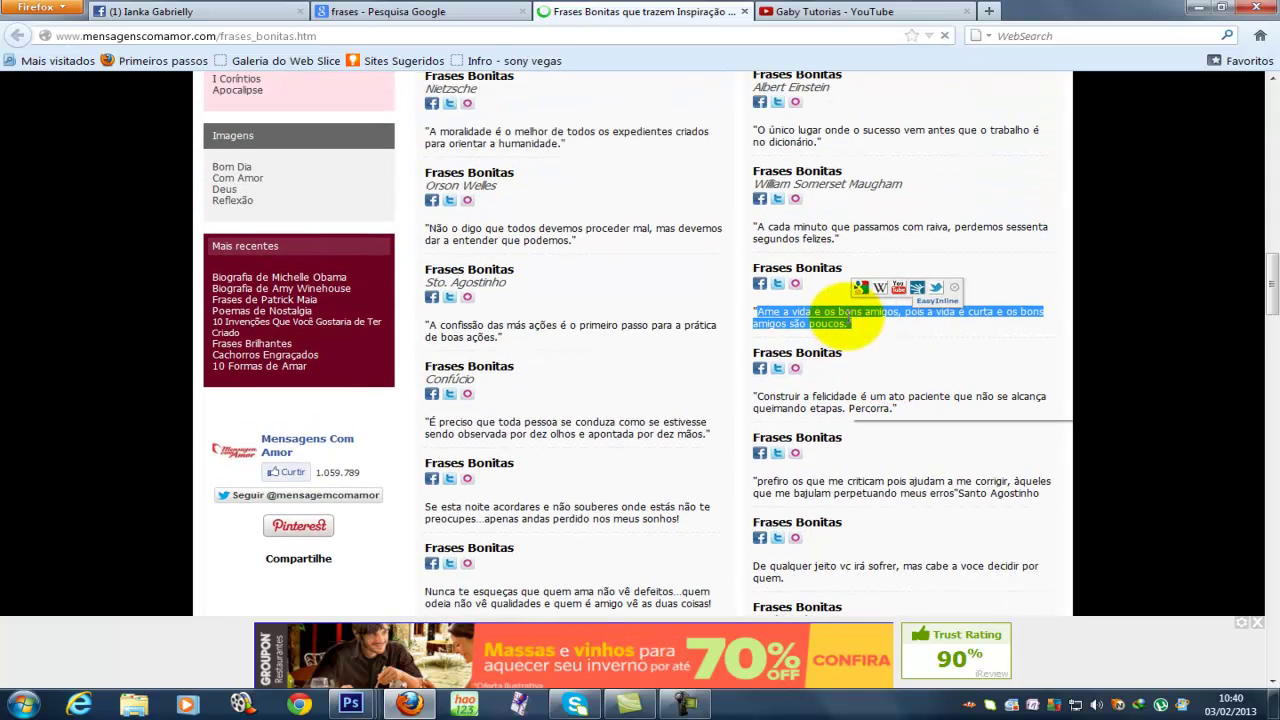
pyautogui.rightClick(846, 316)
pyautogui.click(871, 323)
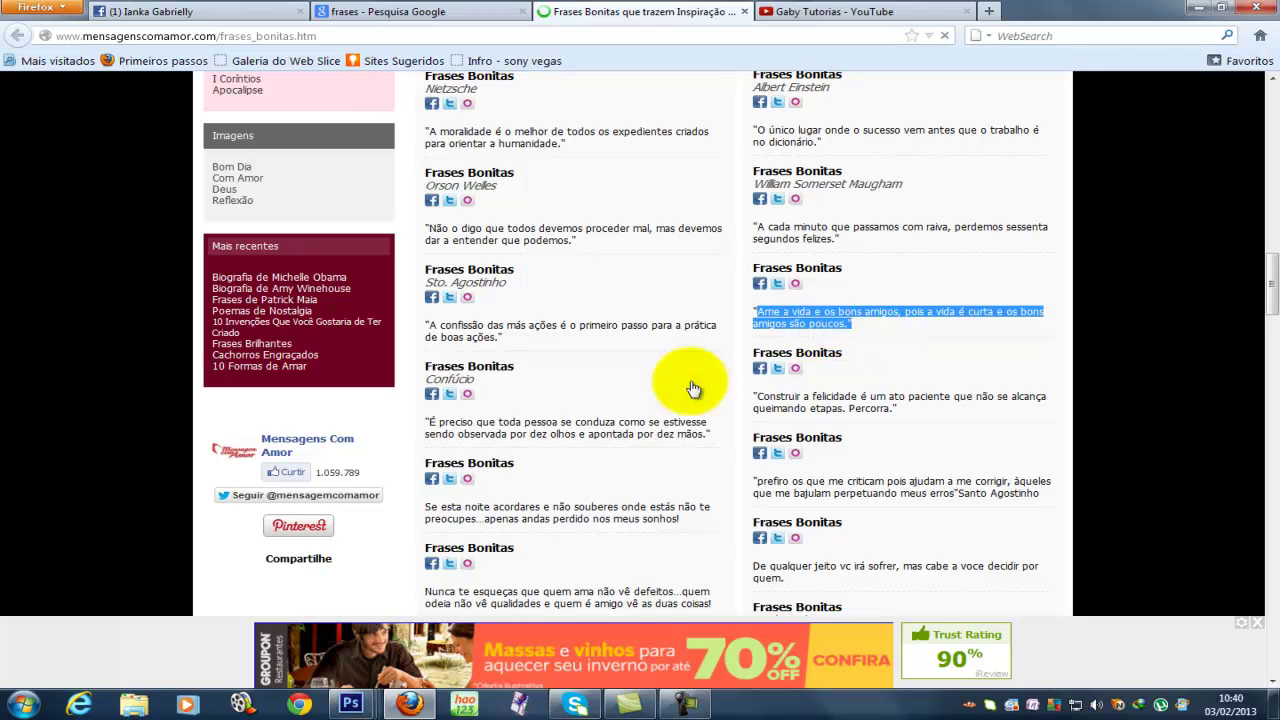
pyautogui.moveTo(679, 421); pyautogui.dragTo(666, 518)
pyautogui.click(350, 704)
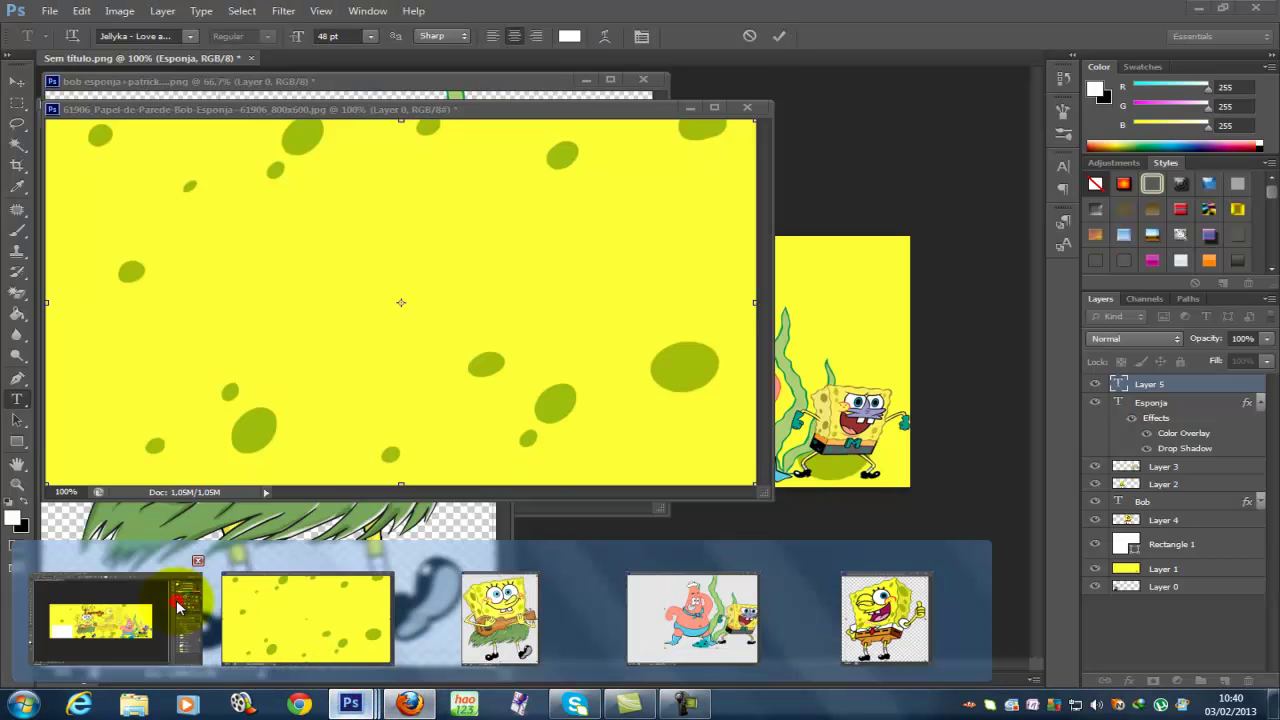
pyautogui.click(170, 605)
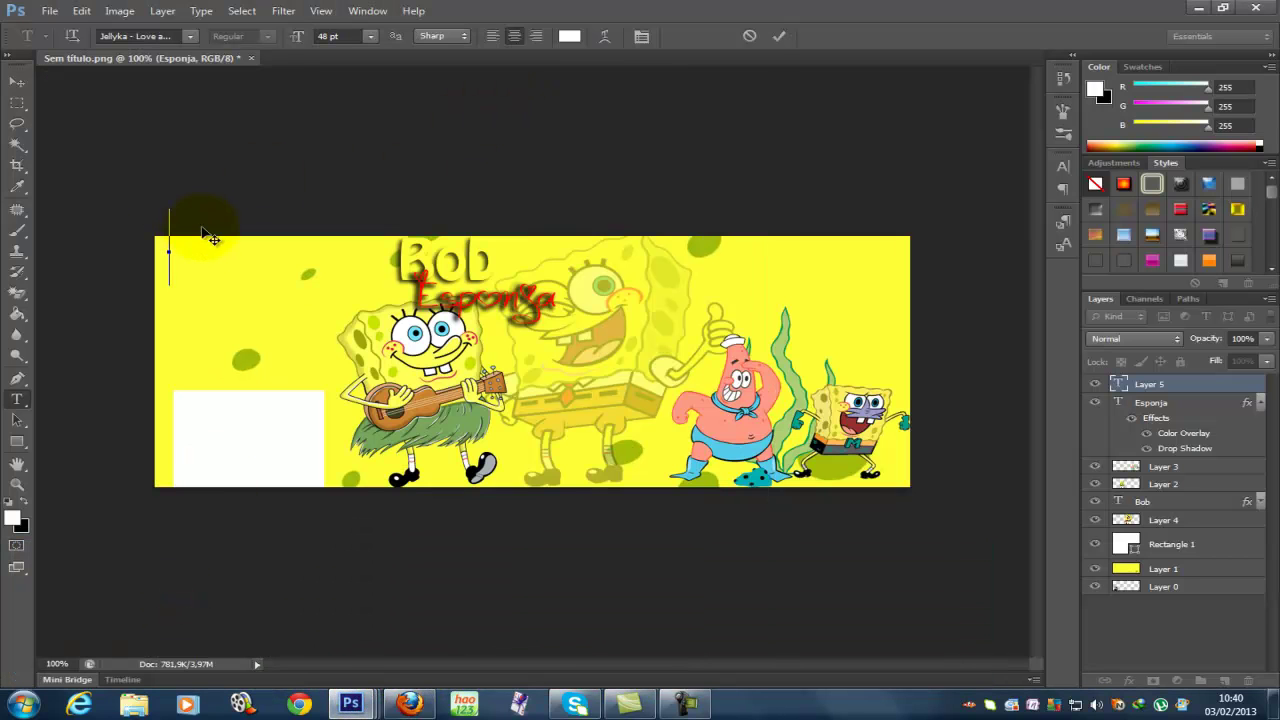
# Collapse the Esponja layer's effects list in the Layers panel.
pyautogui.click(20, 84)
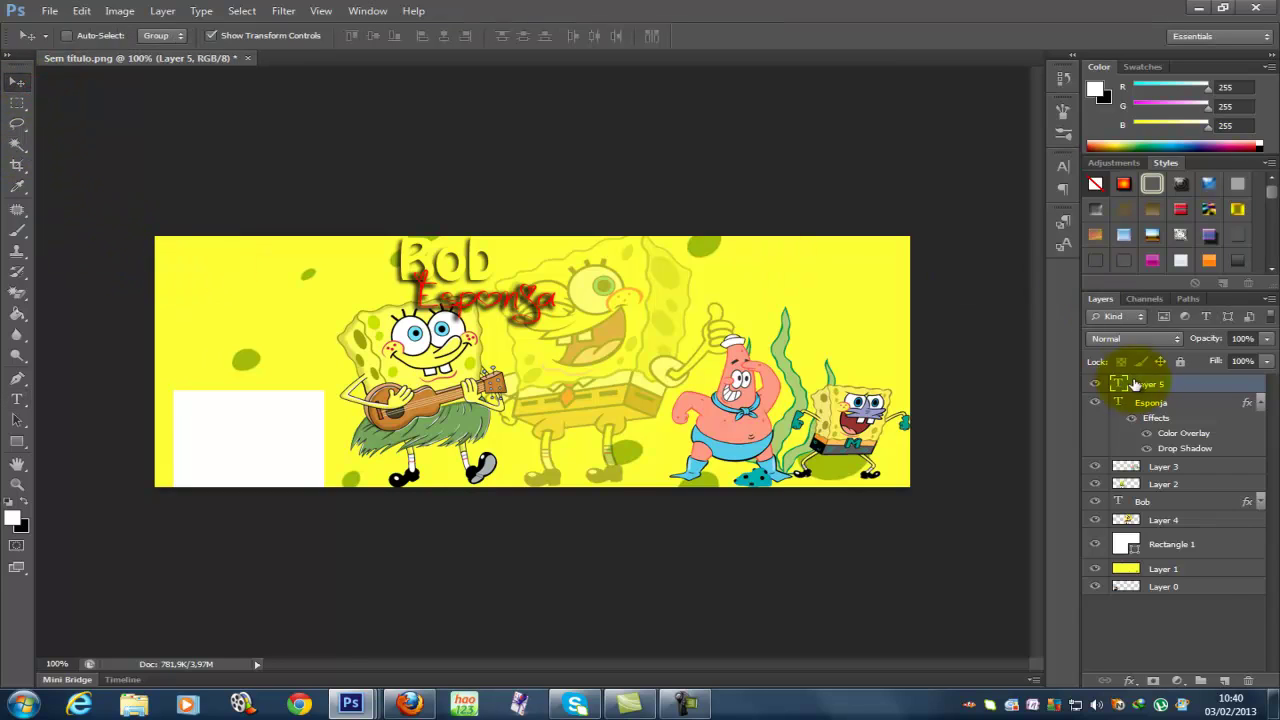
pyautogui.rightClick(1229, 383)
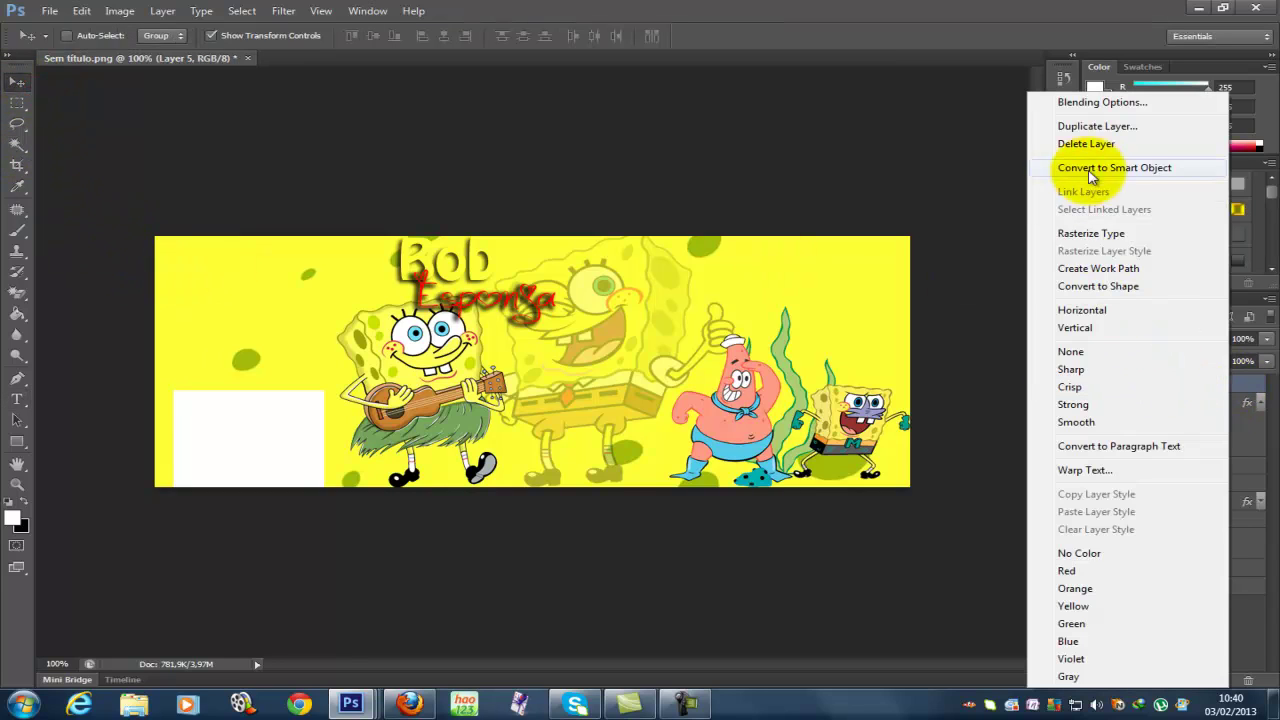
pyautogui.click(1259, 402)
pyautogui.click(1259, 402)
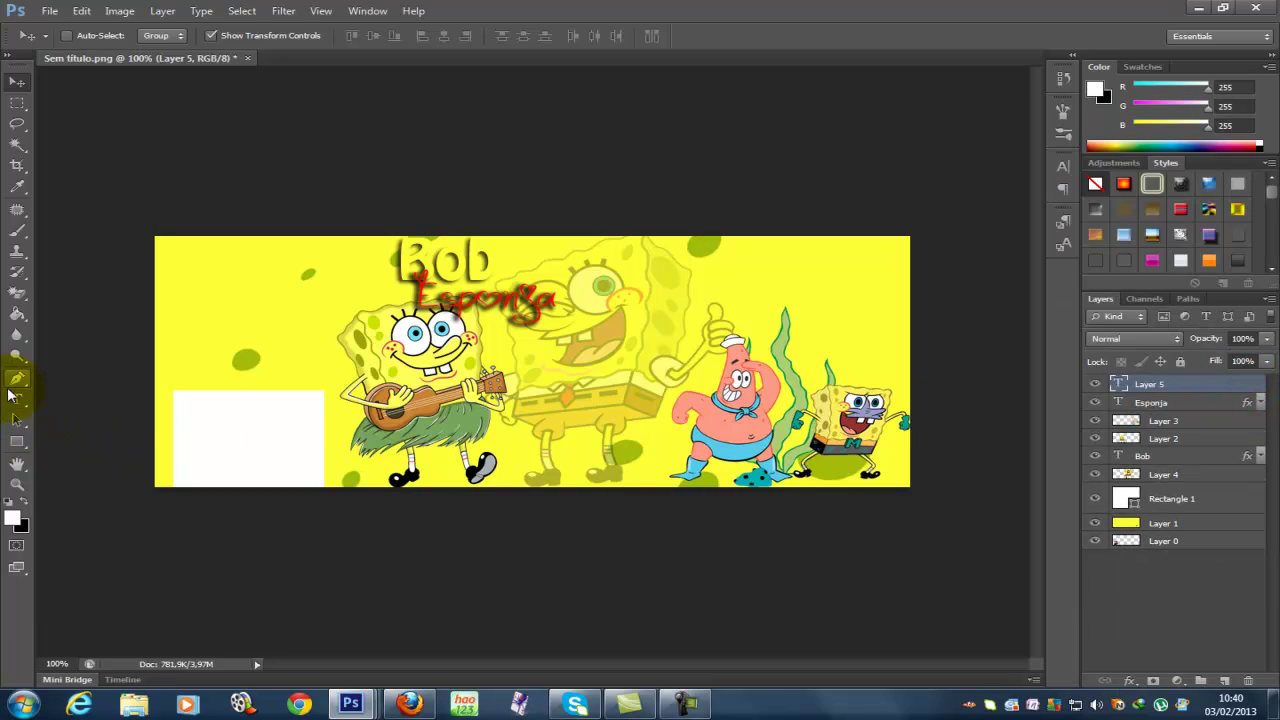
# Paste the copied quote as a new text layer near the banner's top-left.
pyautogui.click(17, 399)
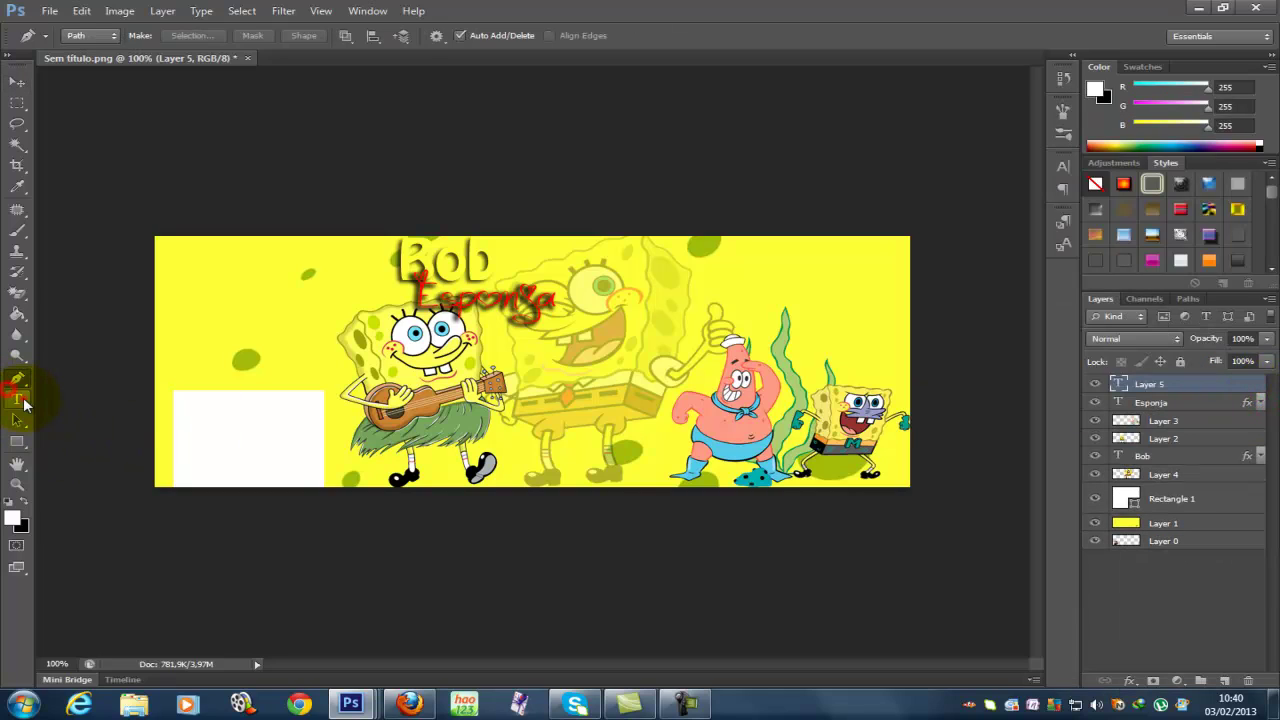
pyautogui.click(172, 272)
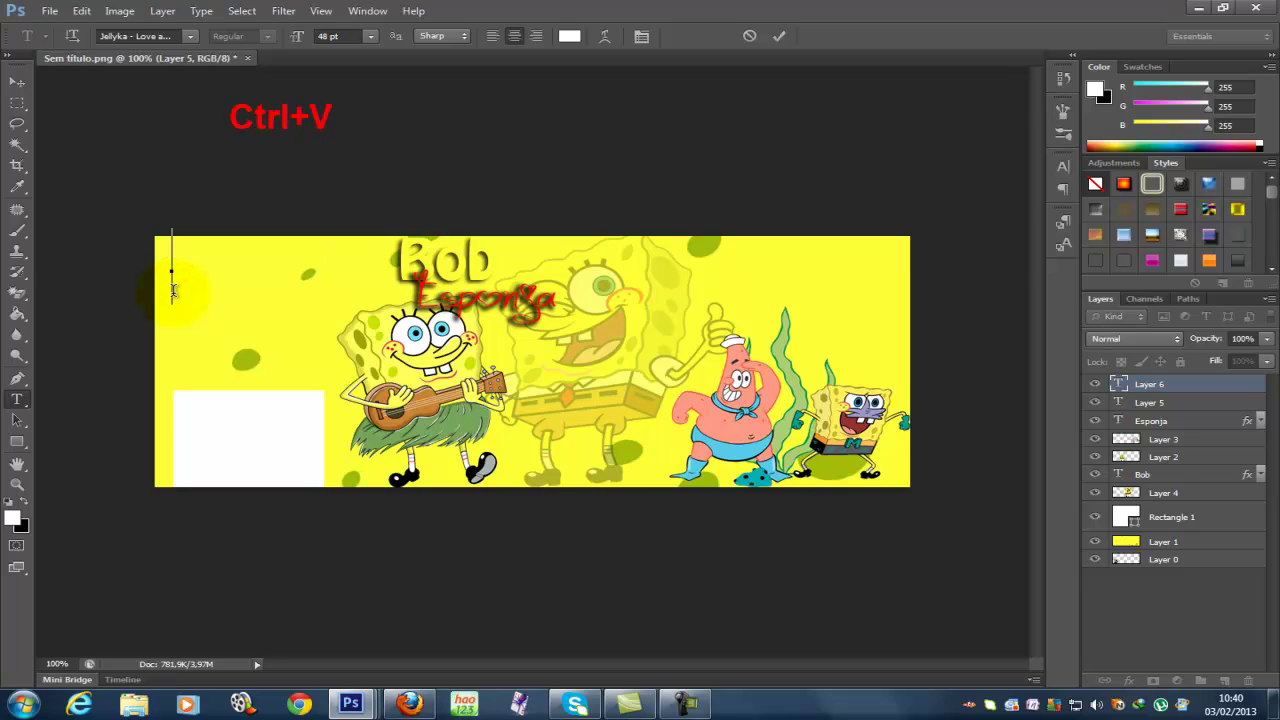
pyautogui.hotkey('ctrl', 'v')
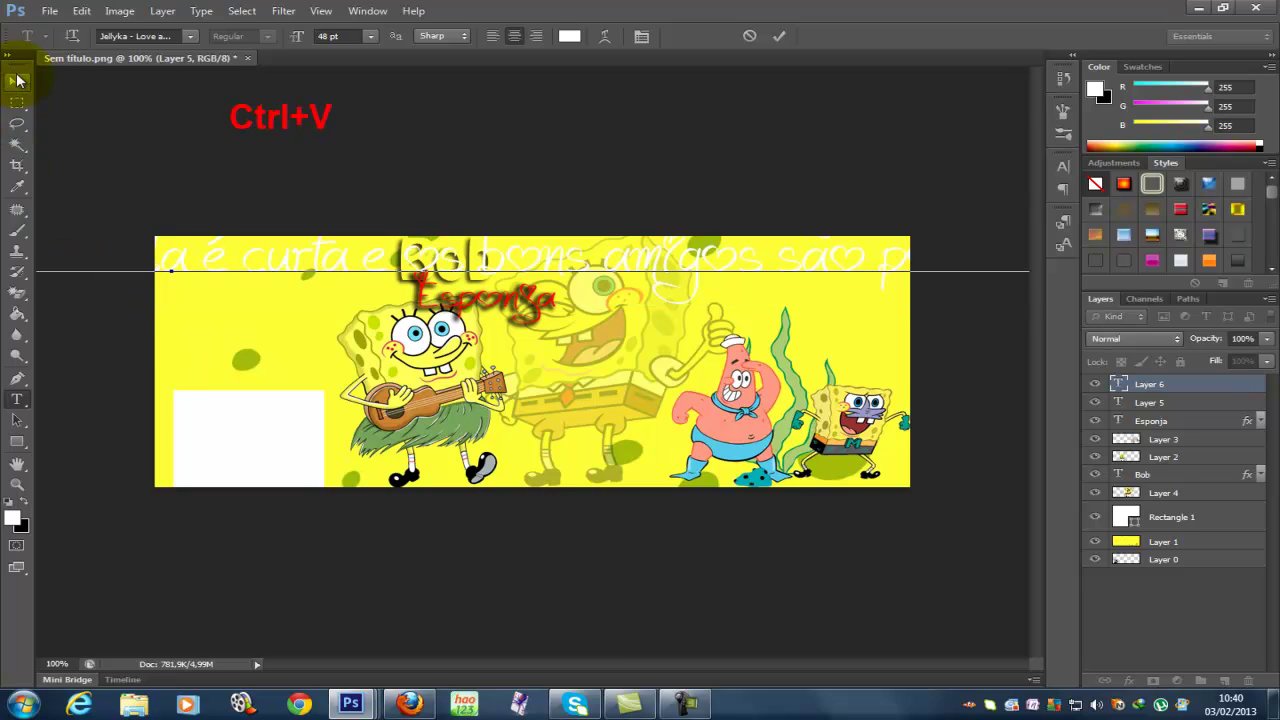
pyautogui.click(17, 80)
# Scale and move the quote across the banner's middle, about 37% width and 78% height.
pyautogui.moveTo(266, 229)
pyautogui.mouseDown()
pyautogui.moveTo(772, 300)
pyautogui.moveTo(214, 300)
pyautogui.mouseUp()
pyautogui.moveTo(531, 339)
pyautogui.mouseDown()
pyautogui.moveTo(670, 386)
pyautogui.moveTo(140, 380)
pyautogui.moveTo(812, 279)
pyautogui.moveTo(390, 275)
pyautogui.mouseUp()
pyautogui.moveTo(286, 274); pyautogui.dragTo(683, 313)
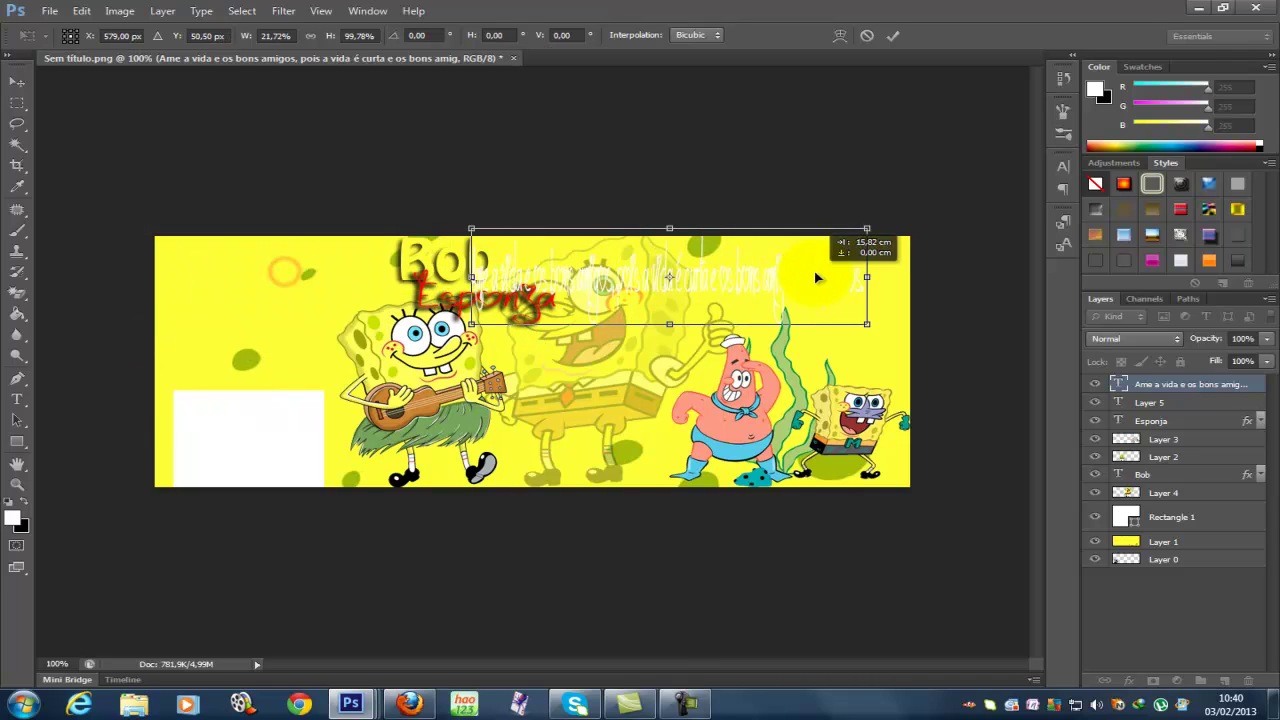
pyautogui.moveTo(592, 326)
pyautogui.mouseDown()
pyautogui.moveTo(593, 257)
pyautogui.moveTo(487, 334)
pyautogui.mouseUp()
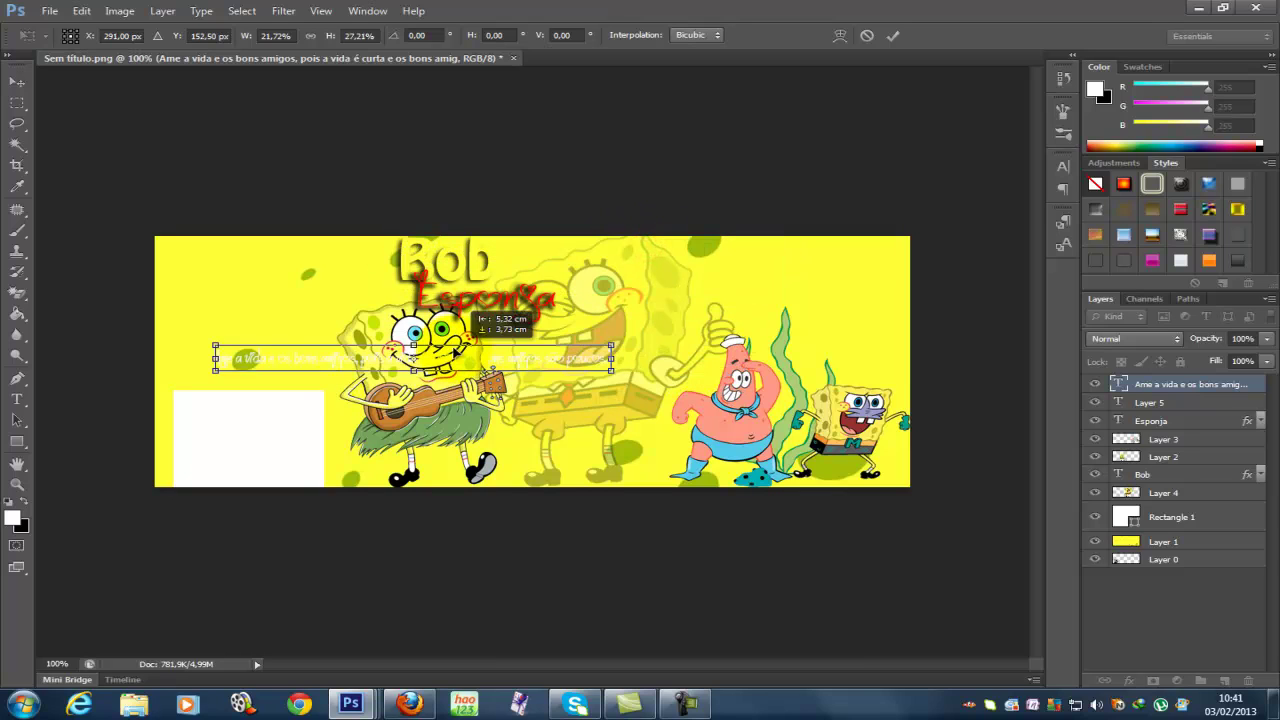
pyautogui.moveTo(569, 320); pyautogui.dragTo(643, 320)
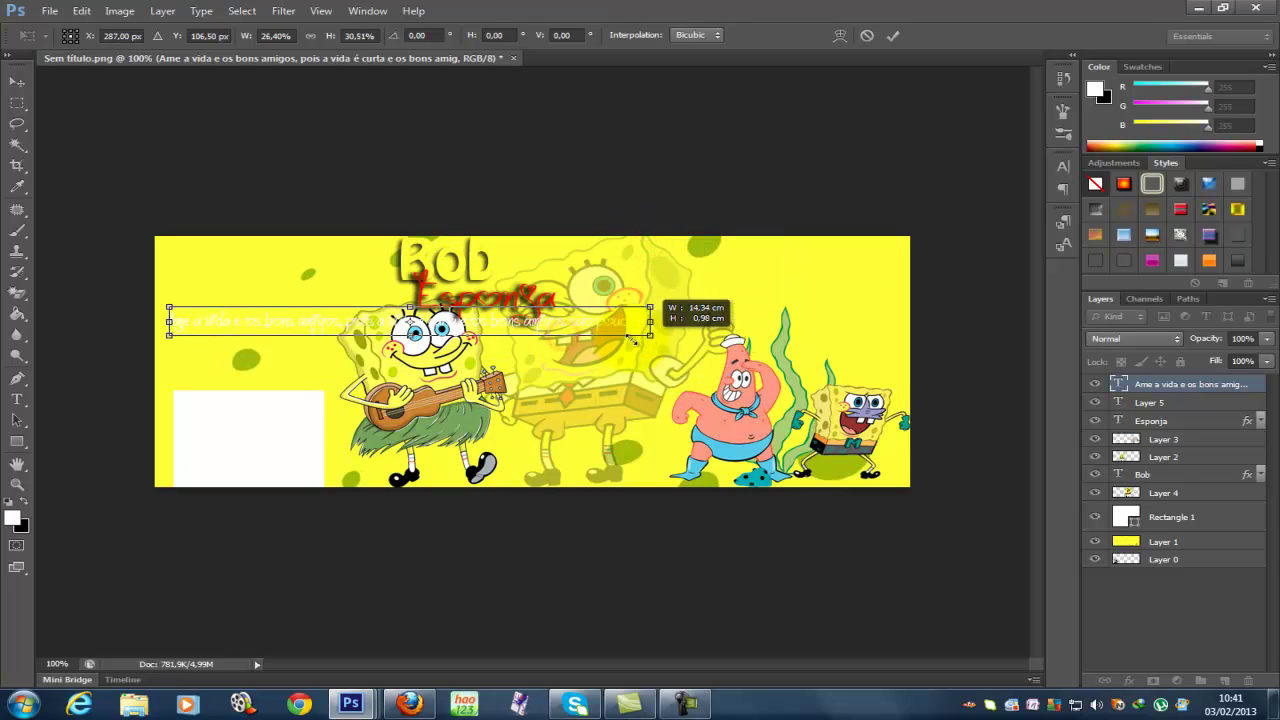
pyautogui.moveTo(406, 333); pyautogui.dragTo(406, 380)
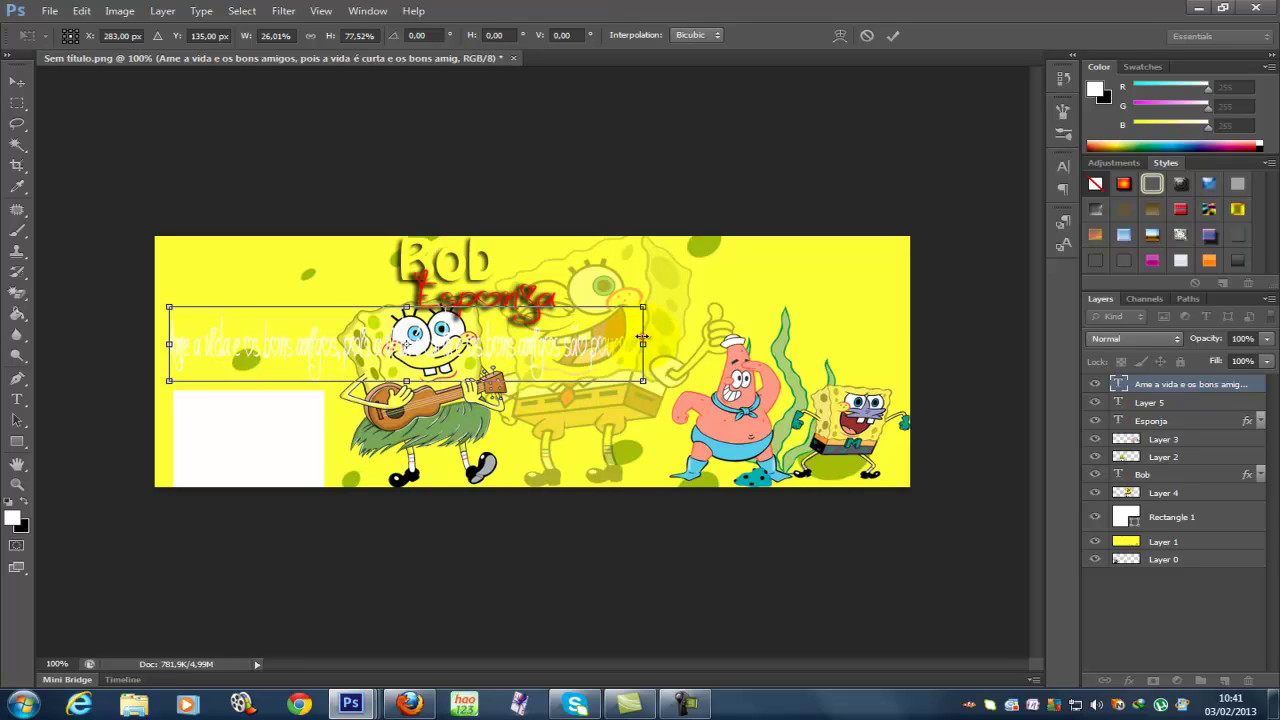
pyautogui.moveTo(643, 337); pyautogui.dragTo(843, 341)
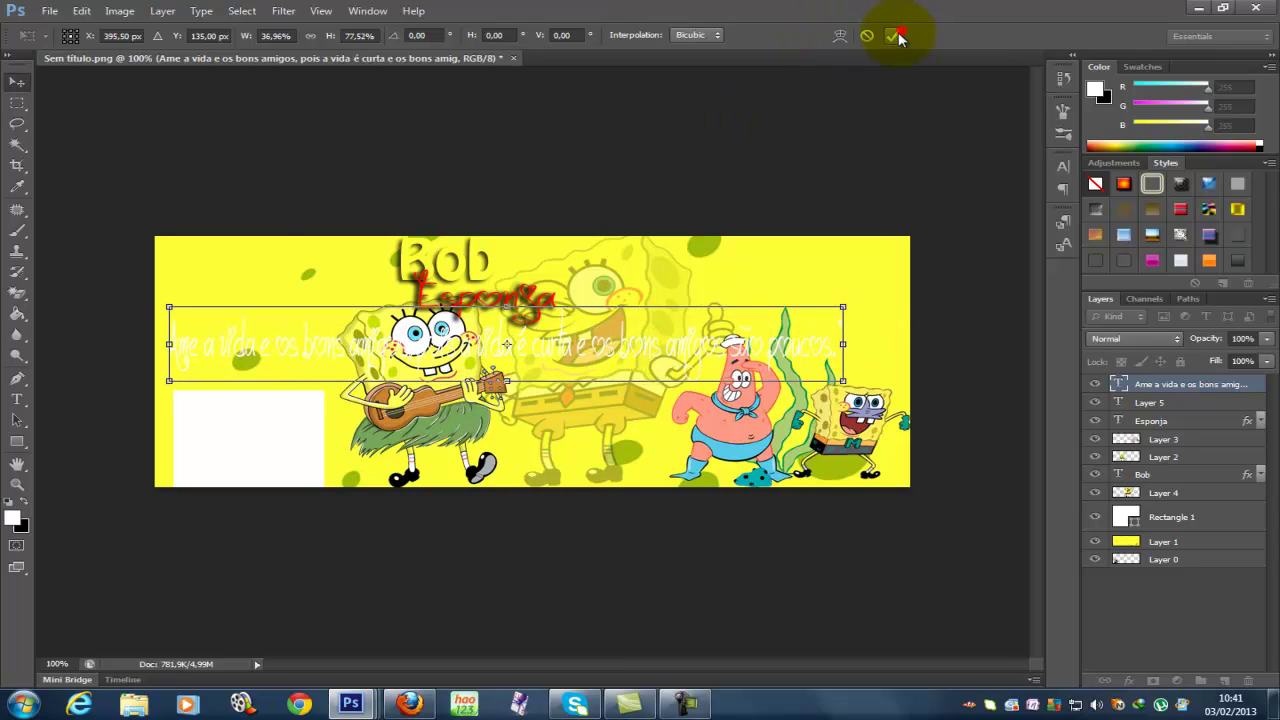
pyautogui.click(892, 35)
pyautogui.click(13, 400)
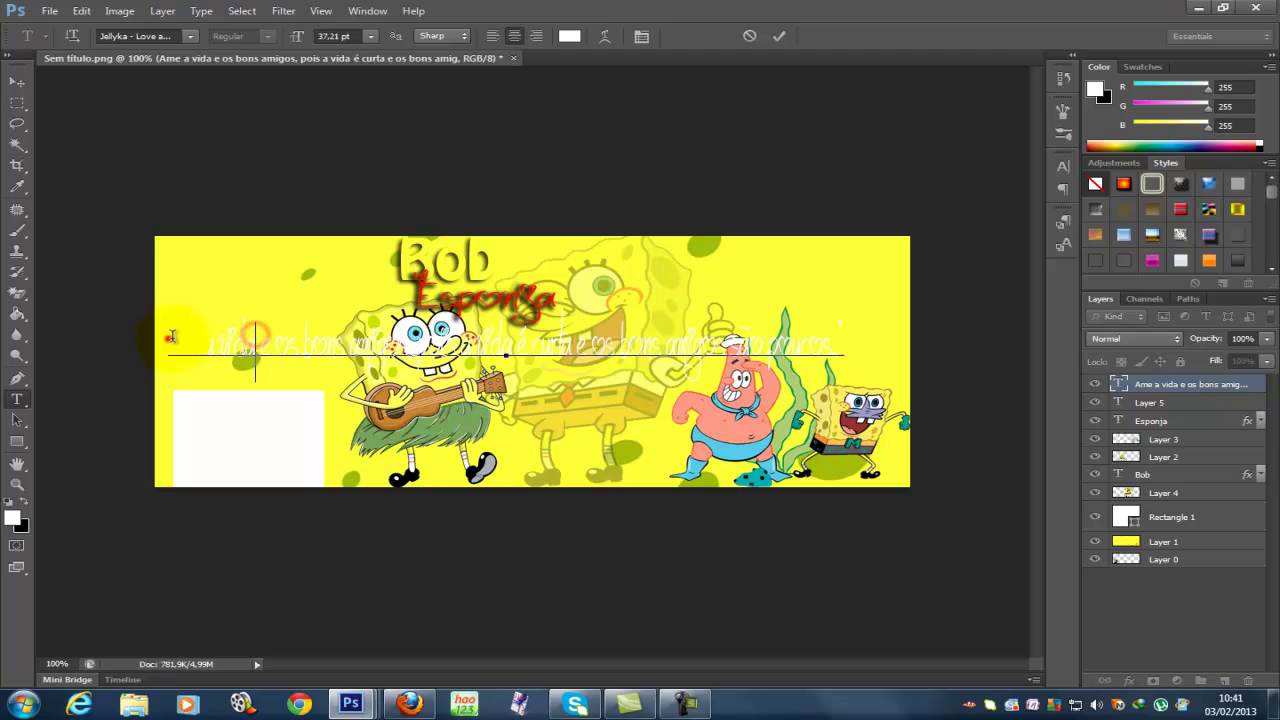
# Set the quote in Kartika and scale it to about 65% width and half height.
pyautogui.moveTo(172, 340); pyautogui.dragTo(879, 305)
pyautogui.click(189, 36)
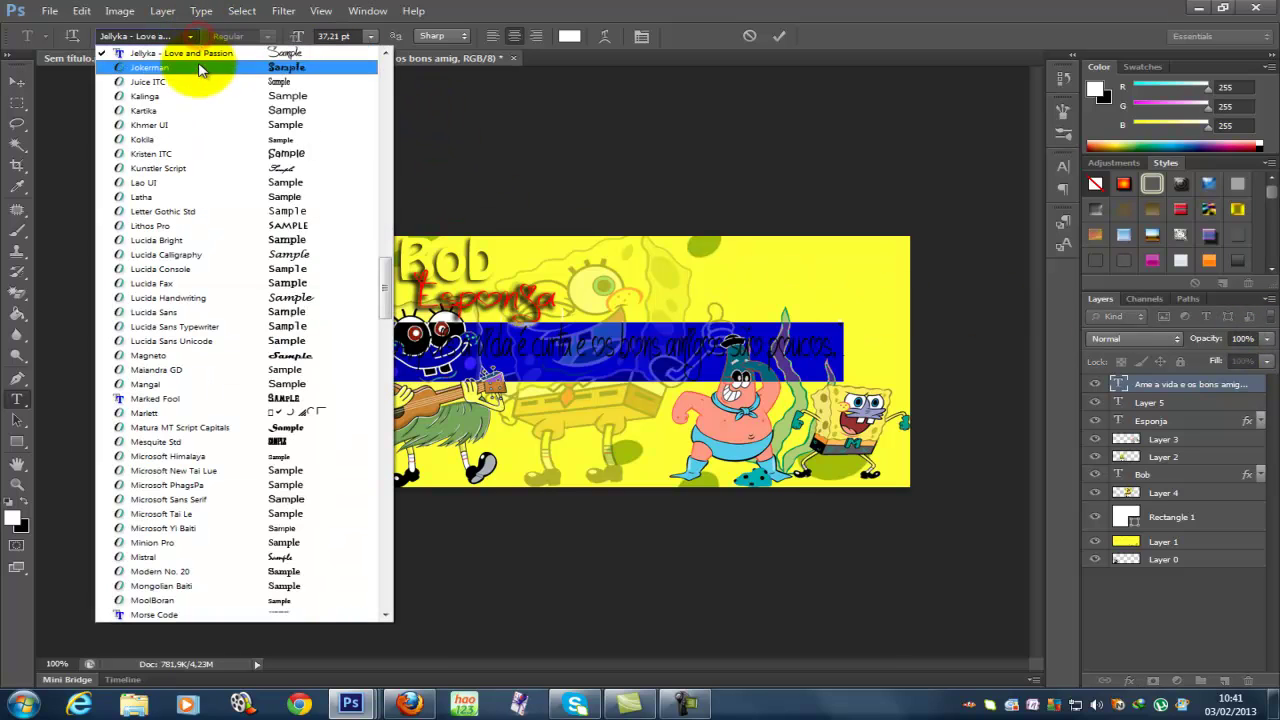
pyautogui.click(260, 107)
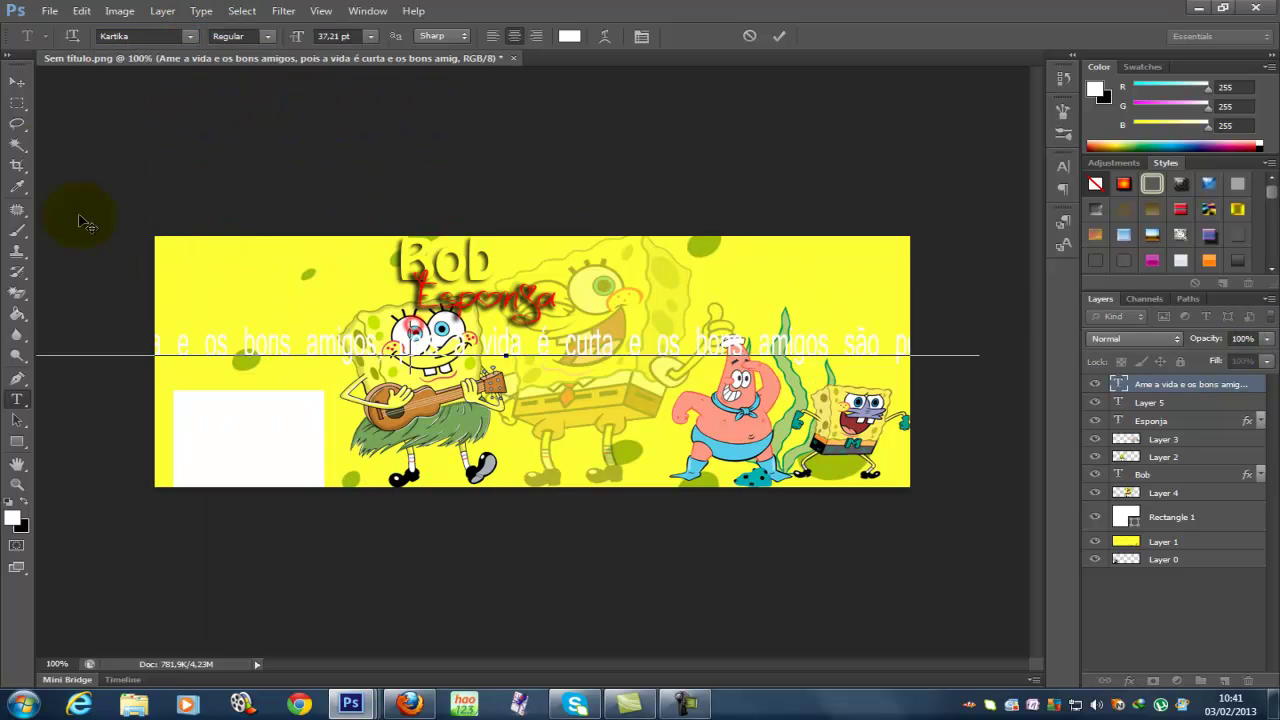
pyautogui.click(17, 82)
pyautogui.moveTo(978, 344); pyautogui.dragTo(812, 331)
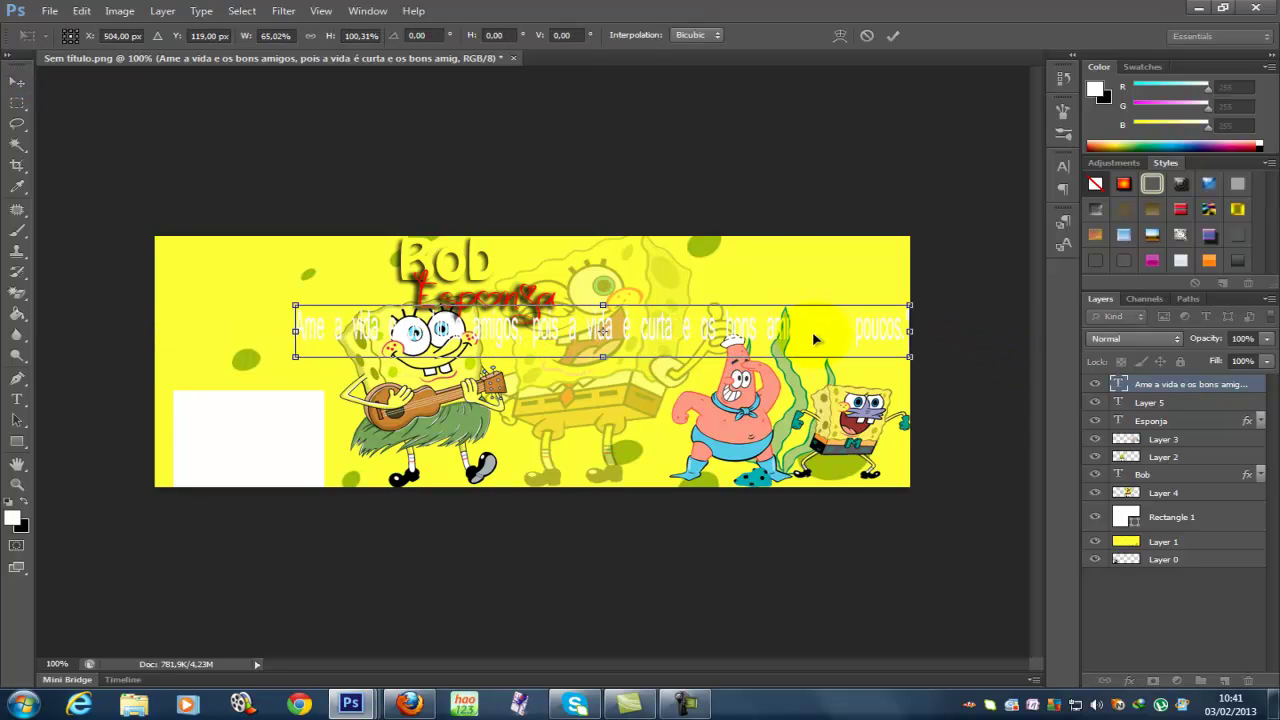
pyautogui.moveTo(490, 358); pyautogui.dragTo(498, 337)
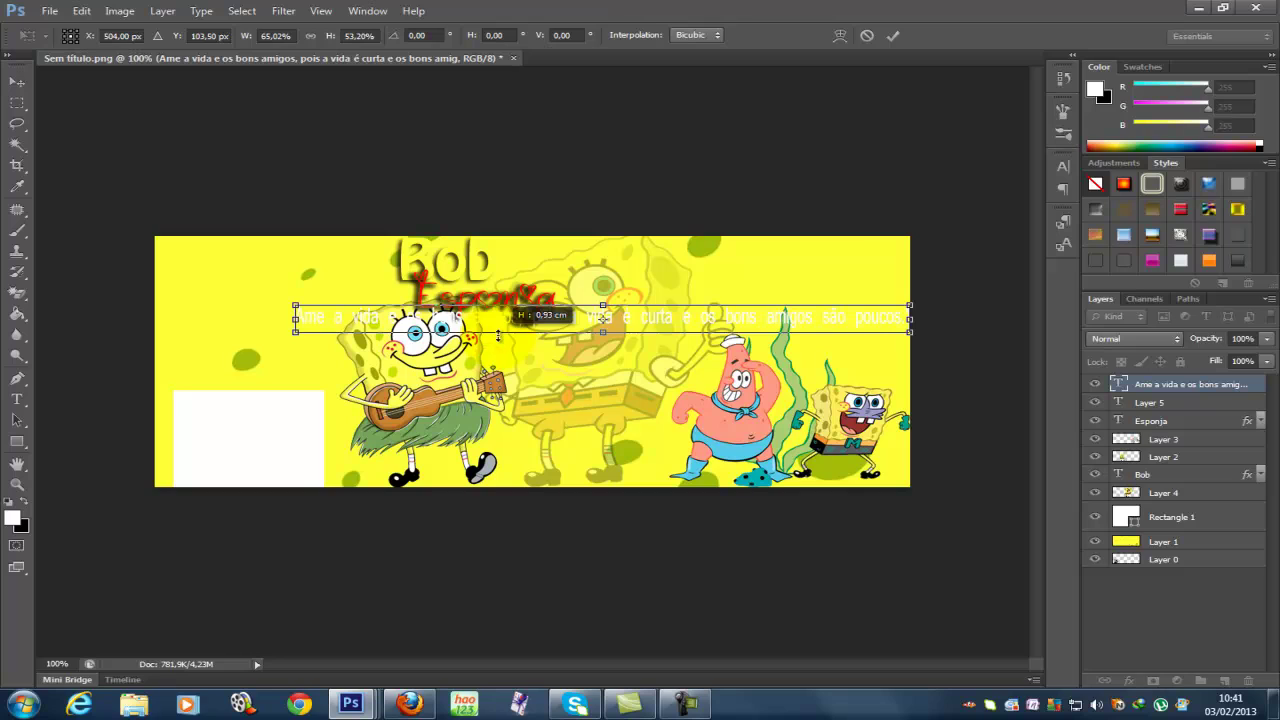
pyautogui.click(893, 35)
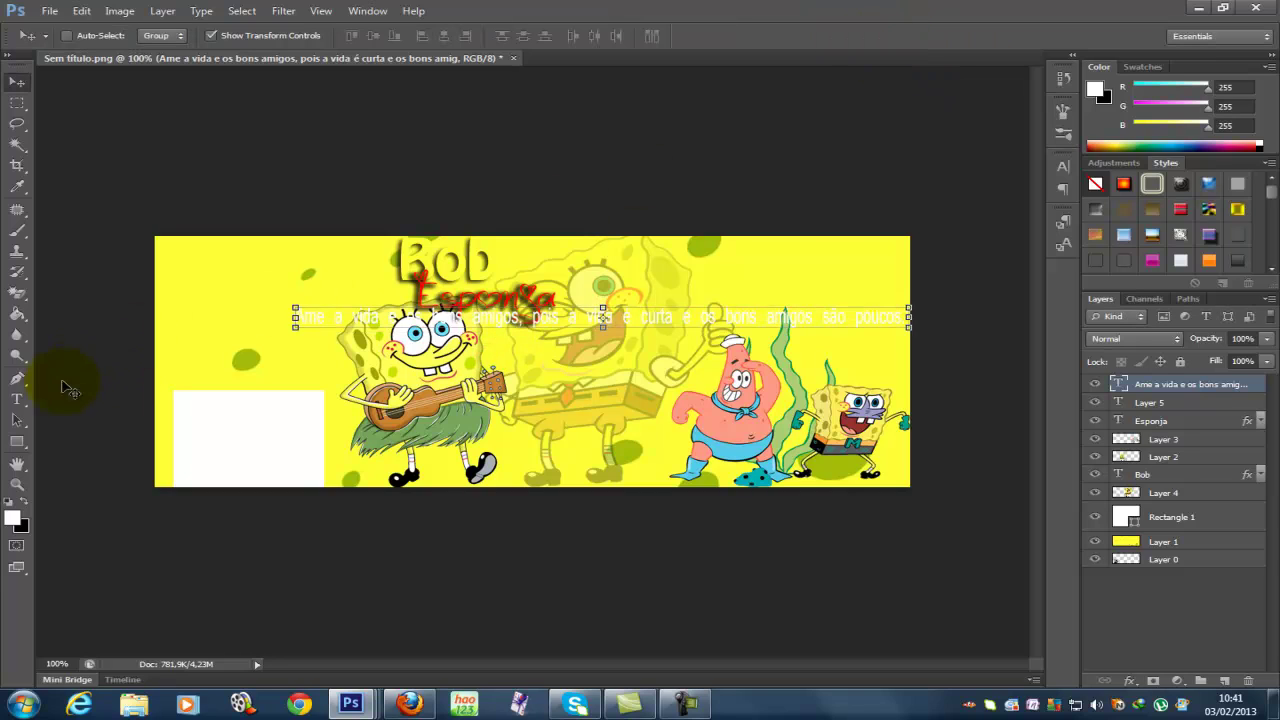
# Break the quote into two lines and fit it into the top-left corner.
pyautogui.click(17, 399)
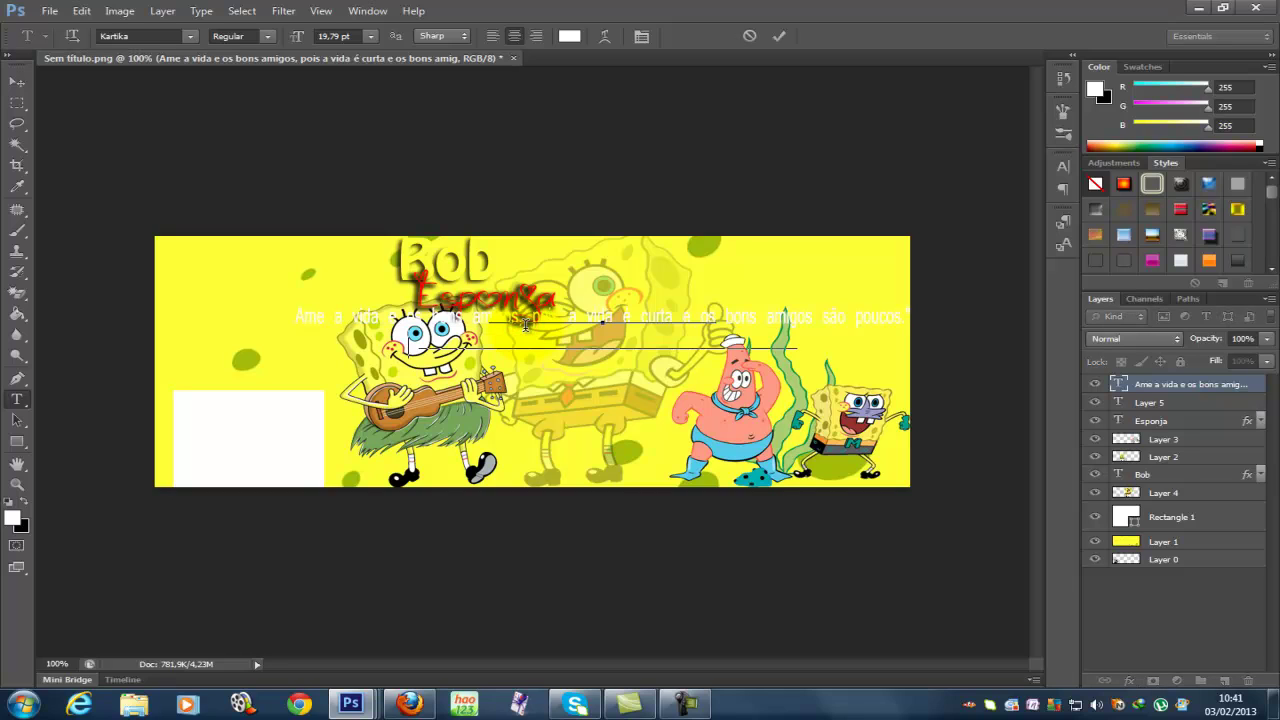
pyautogui.click(525, 325)
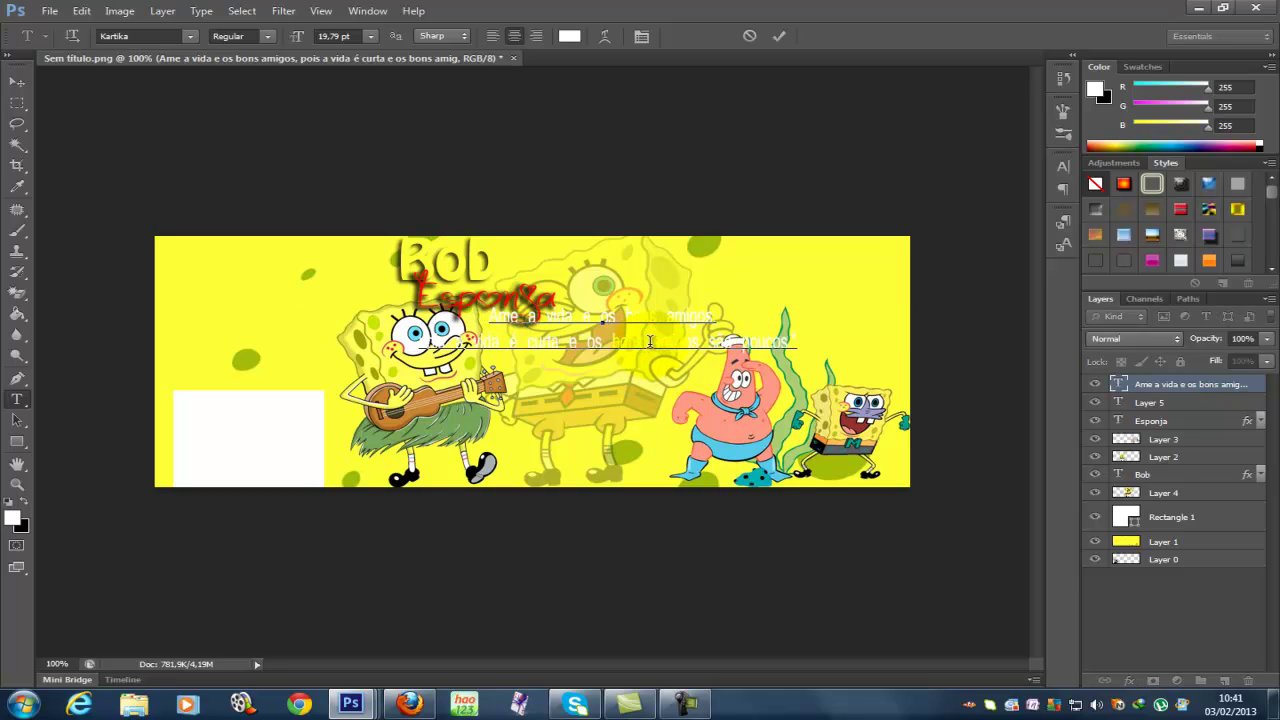
pyautogui.click(17, 81)
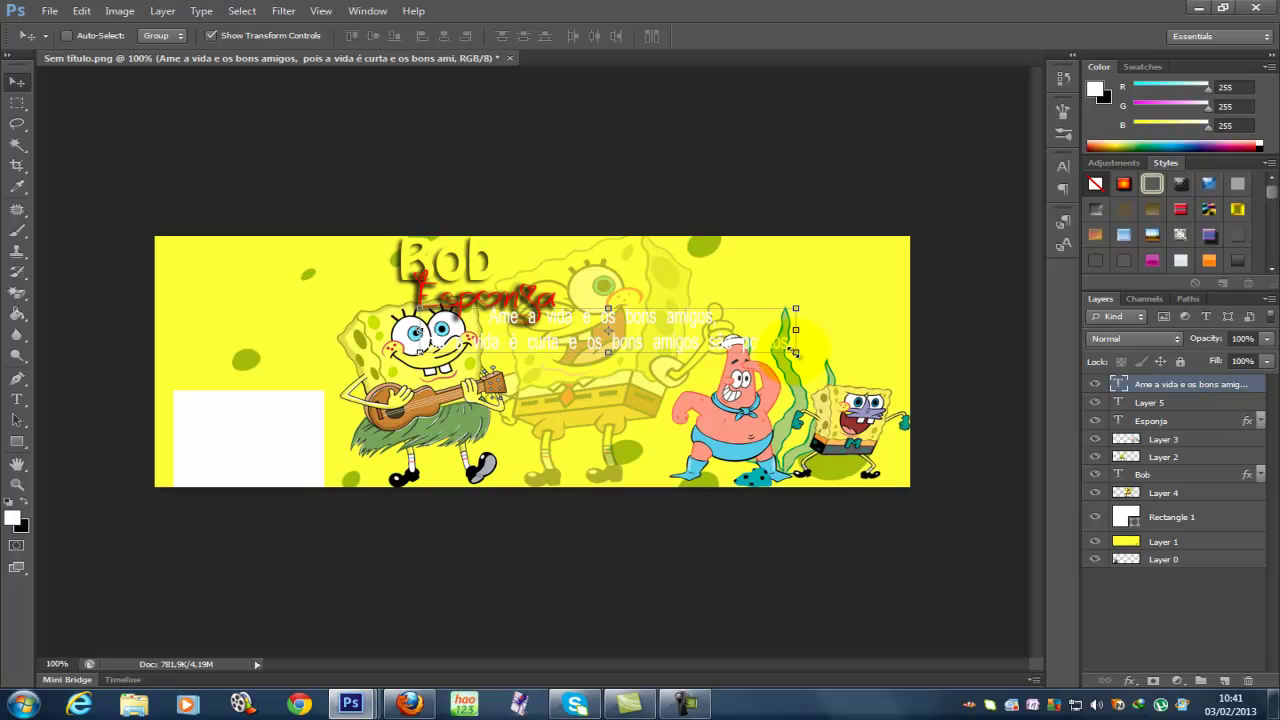
pyautogui.moveTo(792, 351); pyautogui.dragTo(630, 333)
pyautogui.moveTo(554, 325)
pyautogui.mouseDown()
pyautogui.moveTo(305, 325)
pyautogui.moveTo(313, 162)
pyautogui.mouseUp()
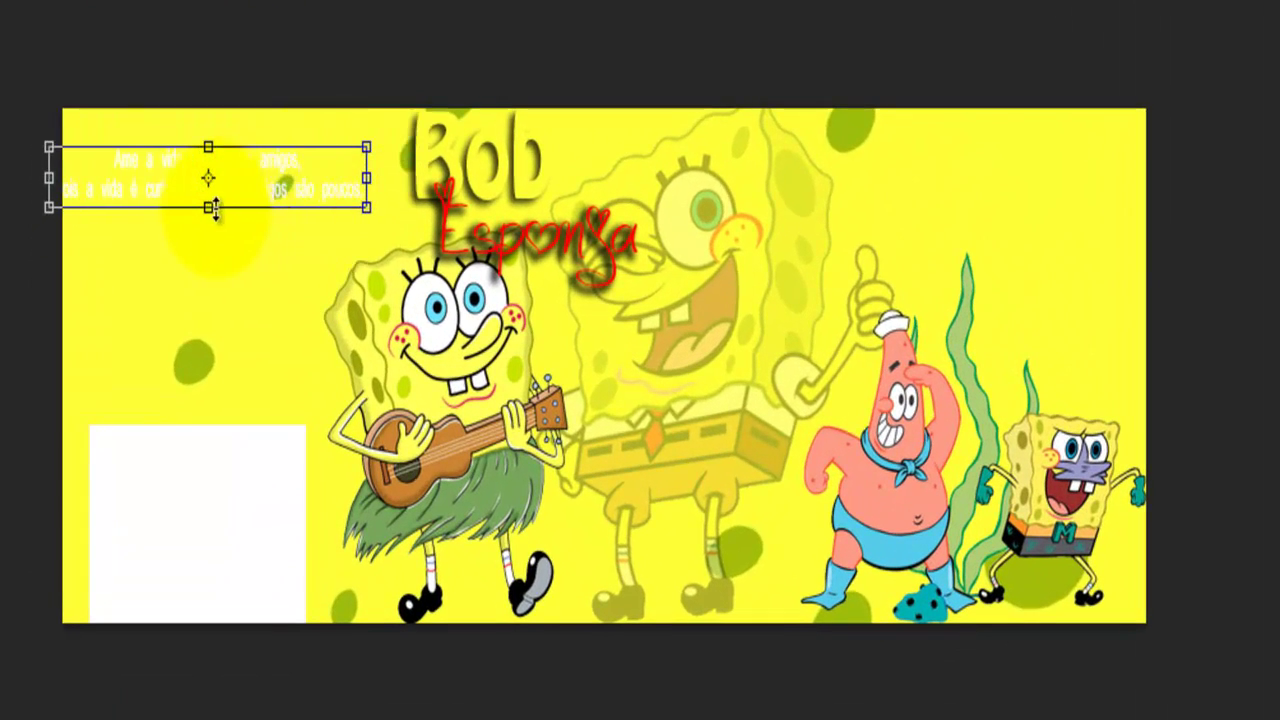
pyautogui.moveTo(213, 210); pyautogui.dragTo(214, 272)
pyautogui.moveTo(366, 210)
pyautogui.mouseDown()
pyautogui.moveTo(393, 198)
pyautogui.moveTo(366, 178)
pyautogui.moveTo(364, 194)
pyautogui.mouseUp()
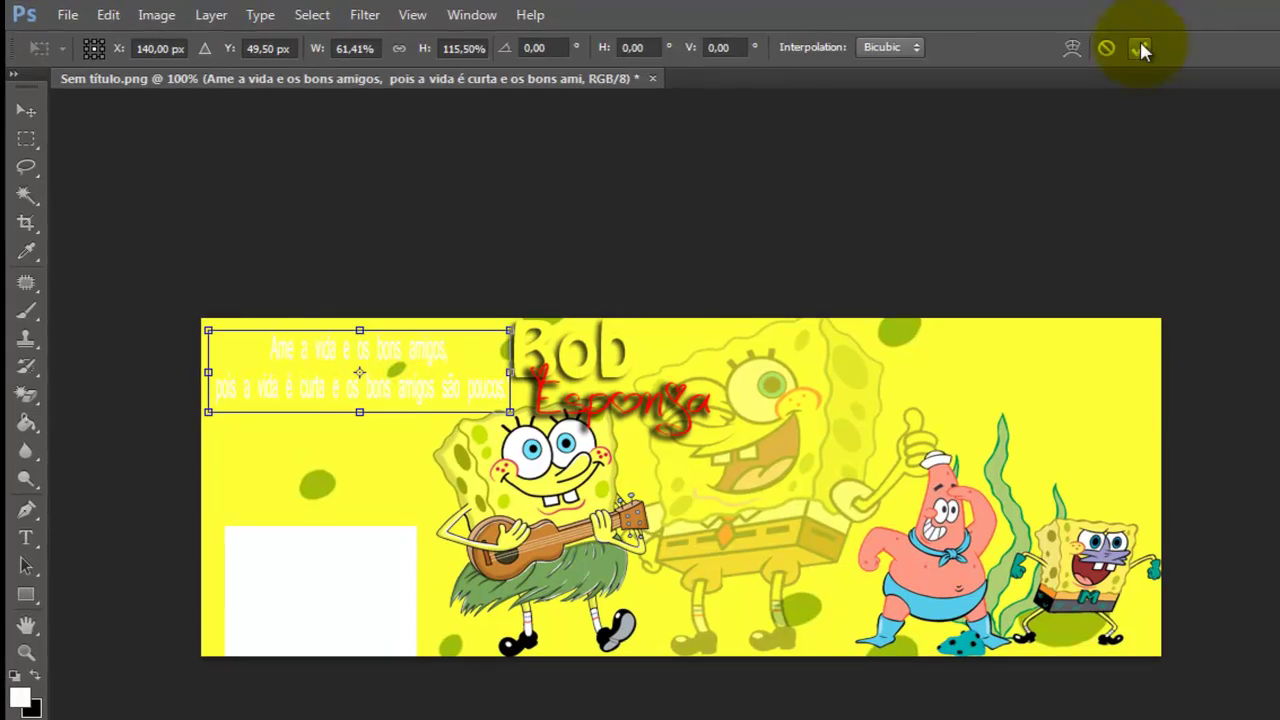
pyautogui.click(1141, 50)
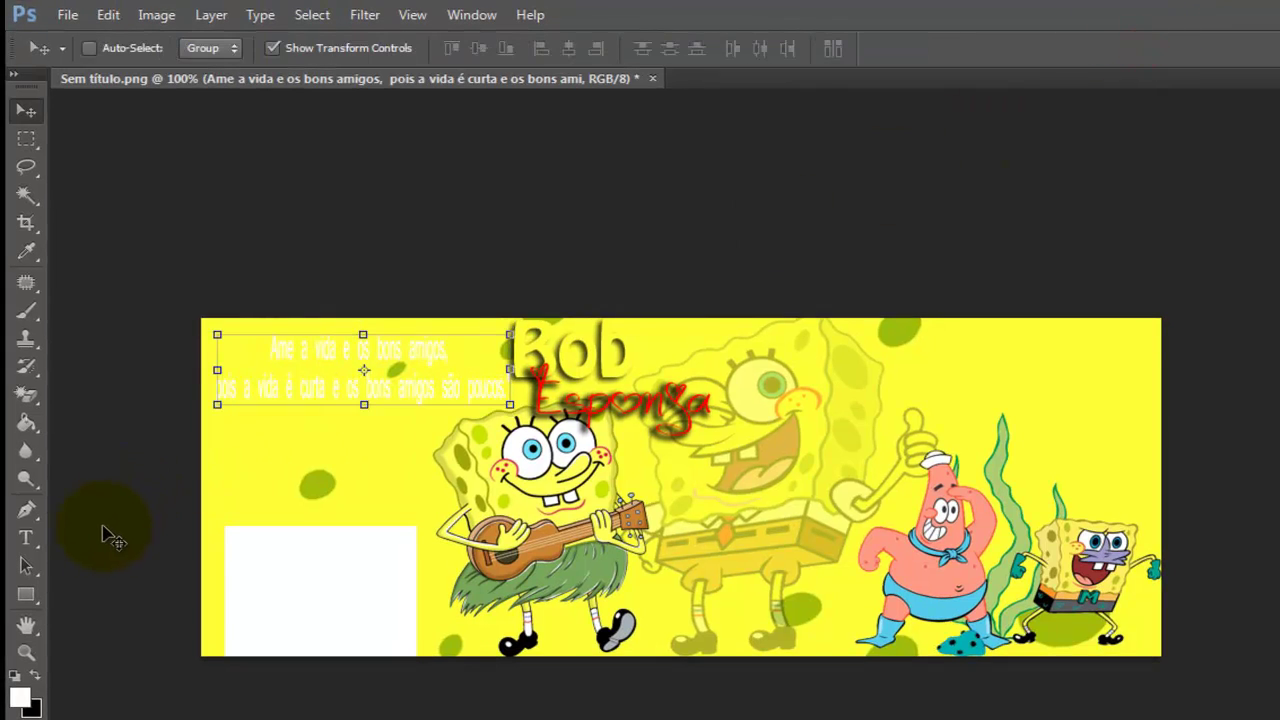
# Change both lines of the quote to the OCR A Std font.
pyautogui.click(26, 537)
pyautogui.click(262, 405)
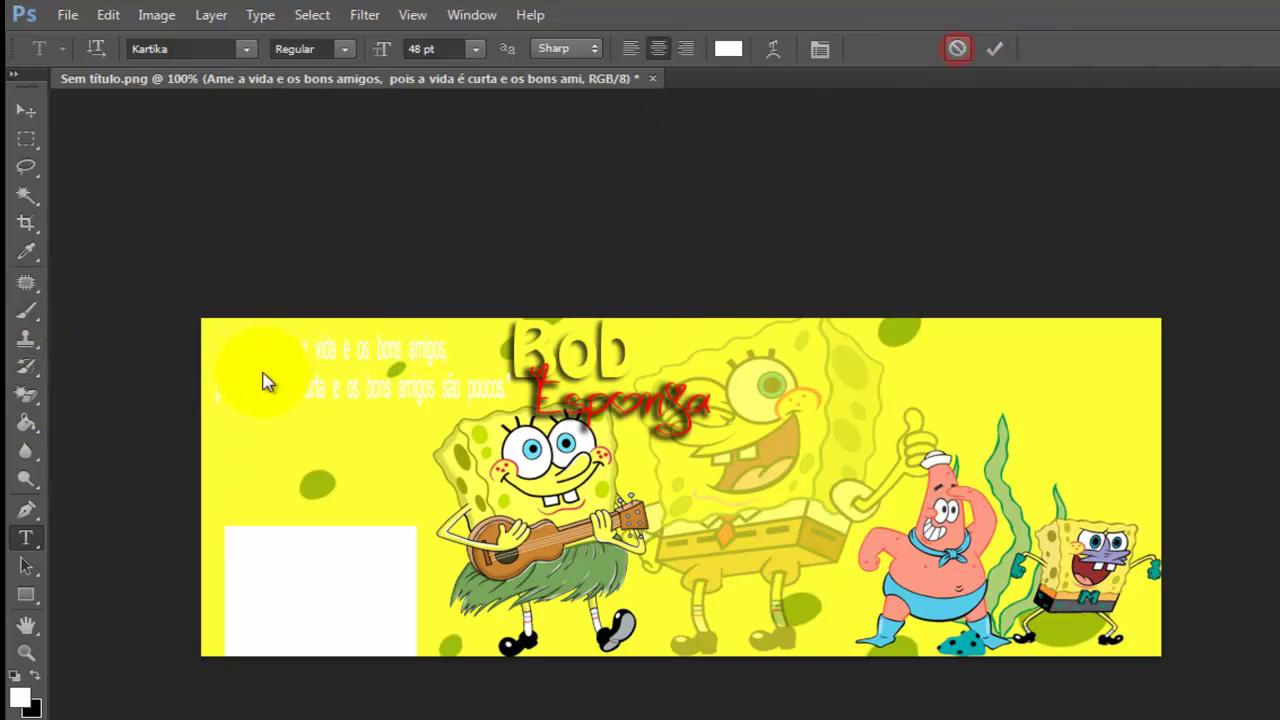
pyautogui.click(26, 540)
pyautogui.moveTo(271, 360); pyautogui.dragTo(598, 397)
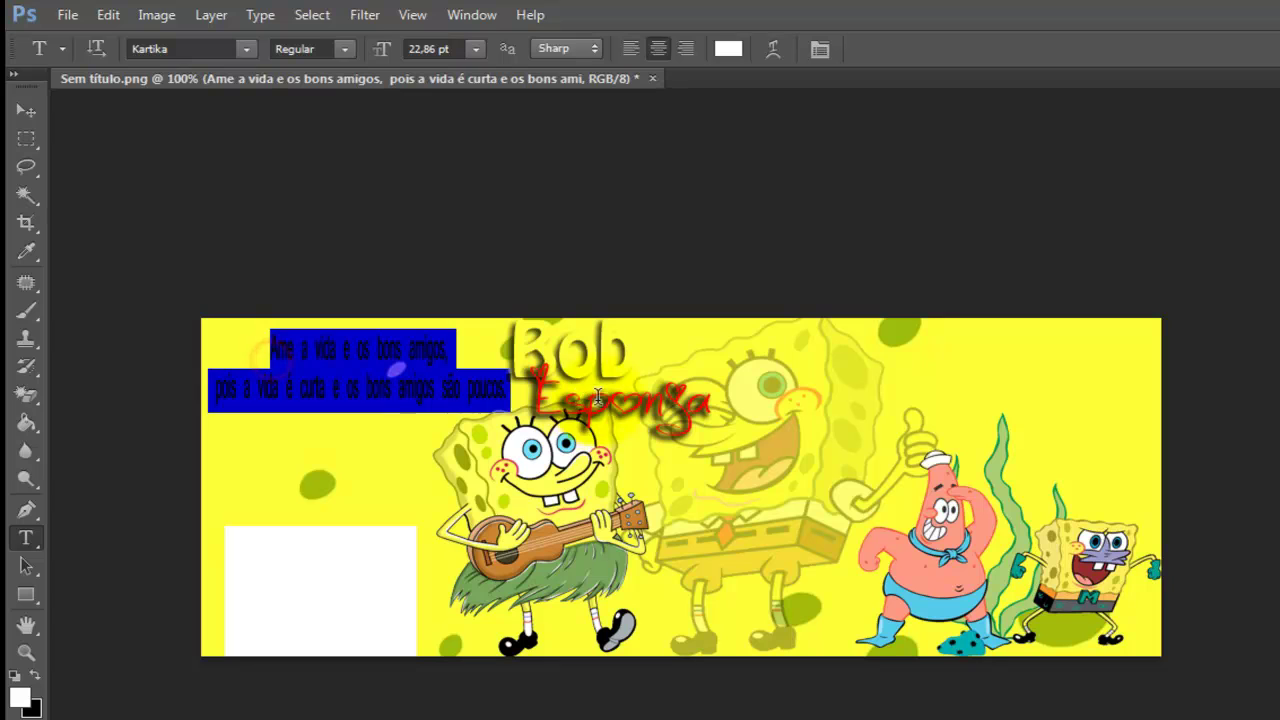
pyautogui.click(246, 52)
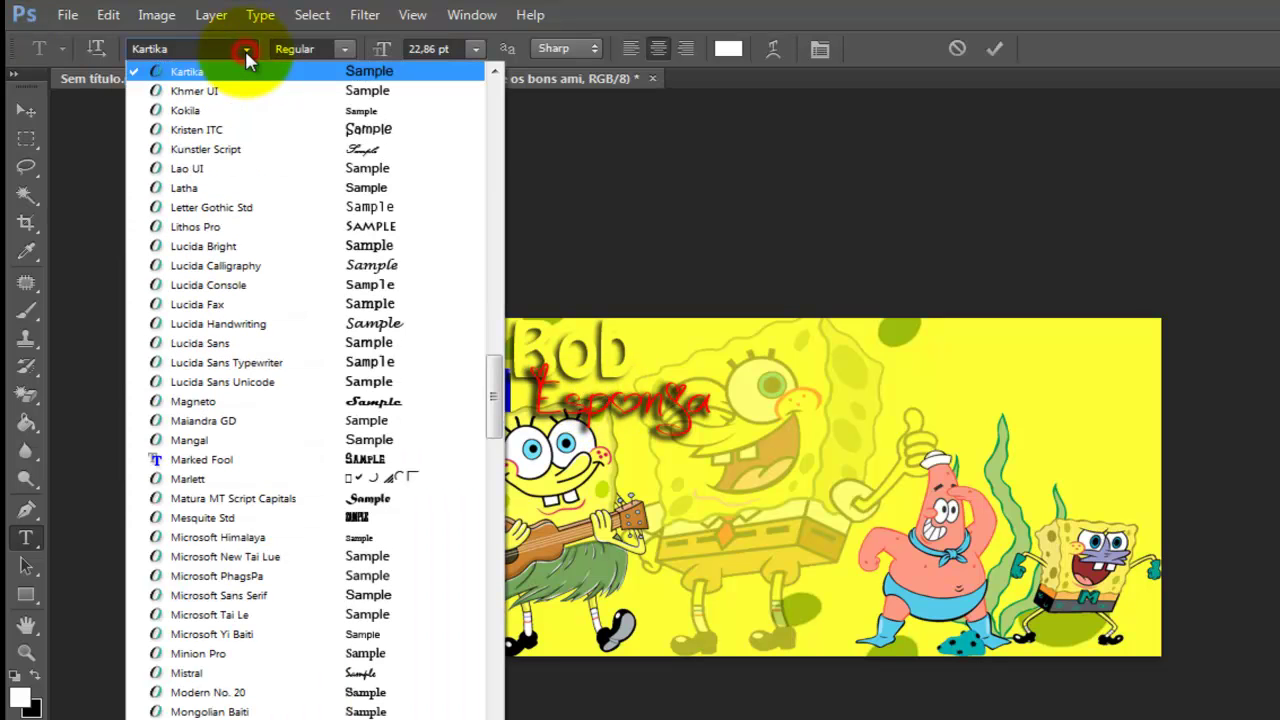
pyautogui.scroll(-3, 441, 523)
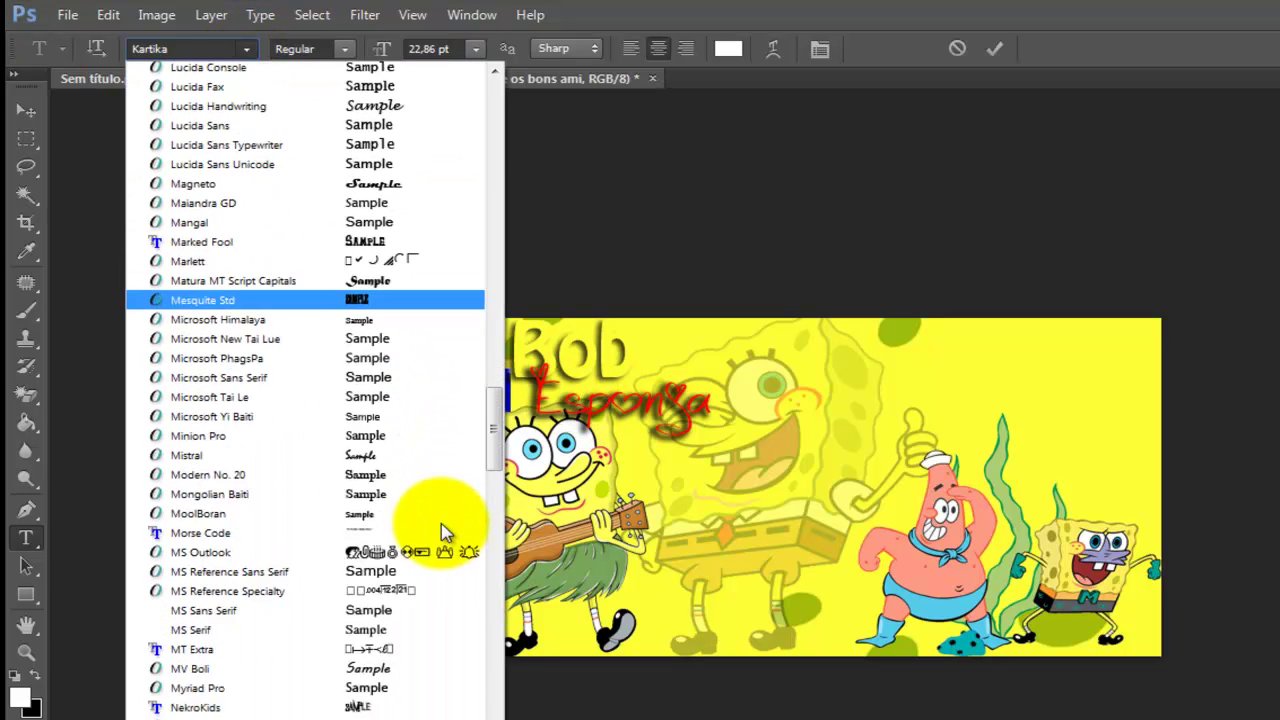
pyautogui.scroll(-2, 441, 523)
pyautogui.scroll(-3, 441, 523)
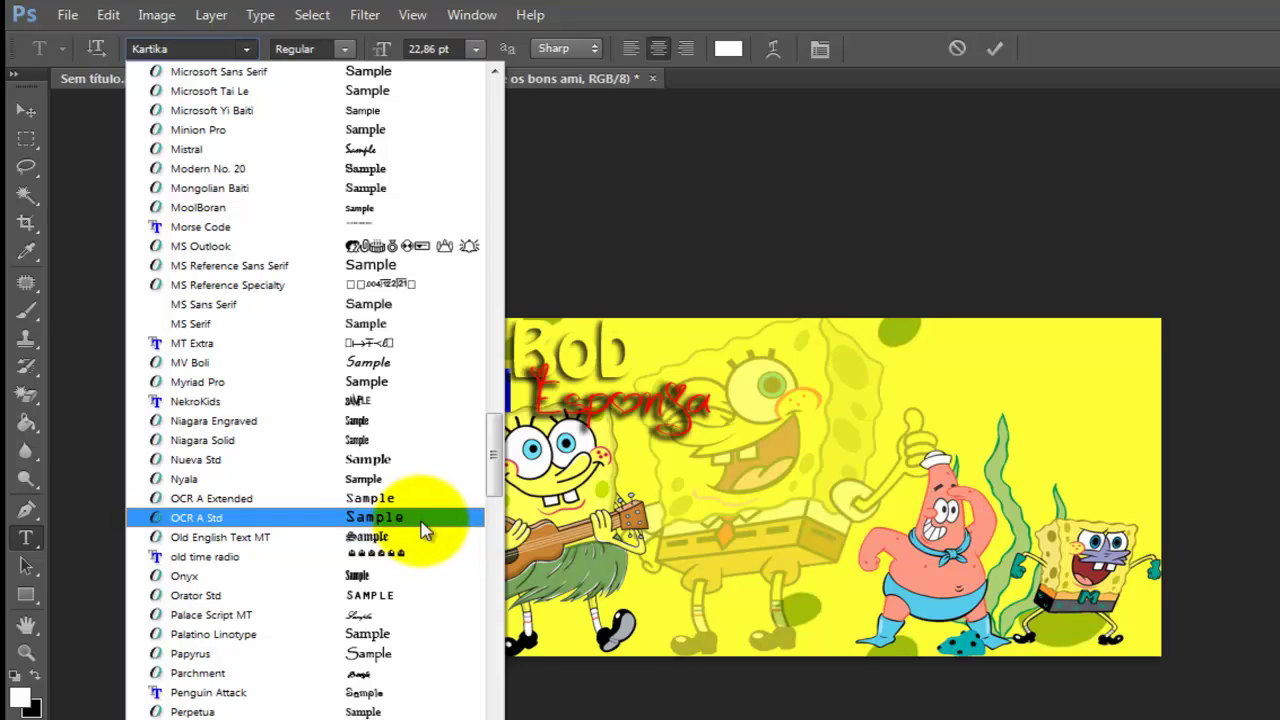
pyautogui.click(428, 520)
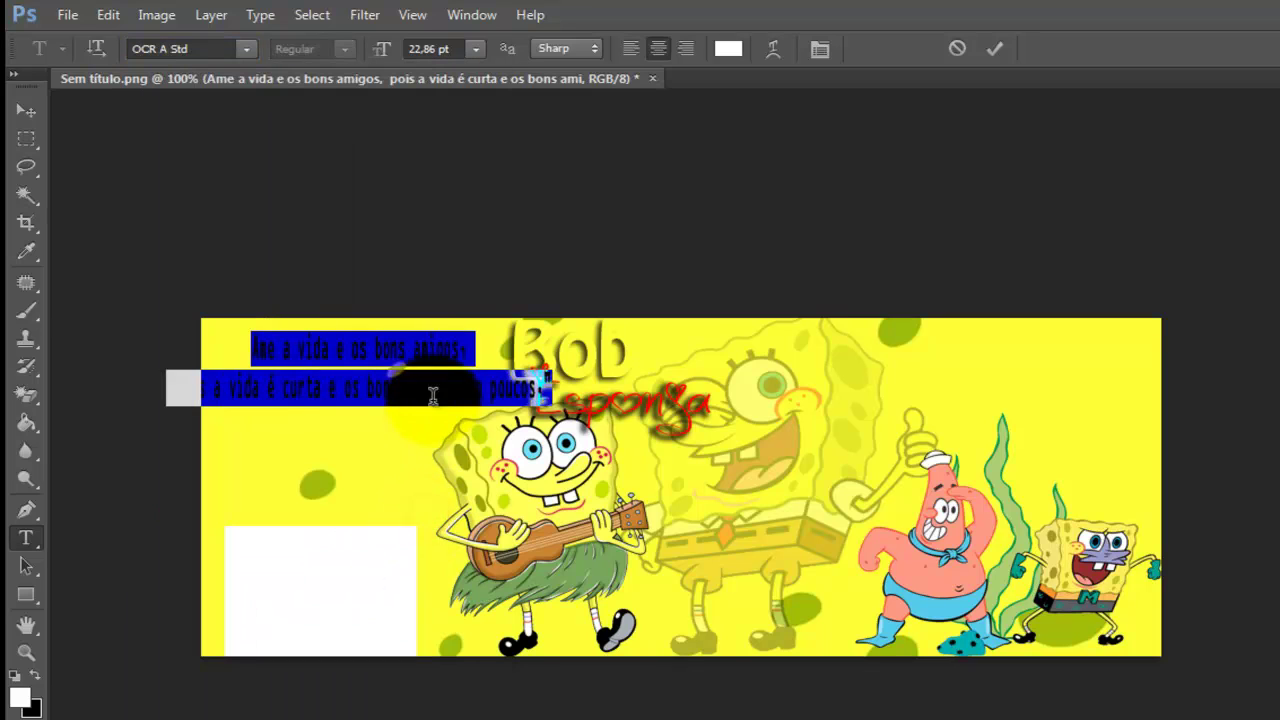
pyautogui.click(430, 390)
# Resize the quote to about 81% width and height at the top-left corner.
pyautogui.click(24, 110)
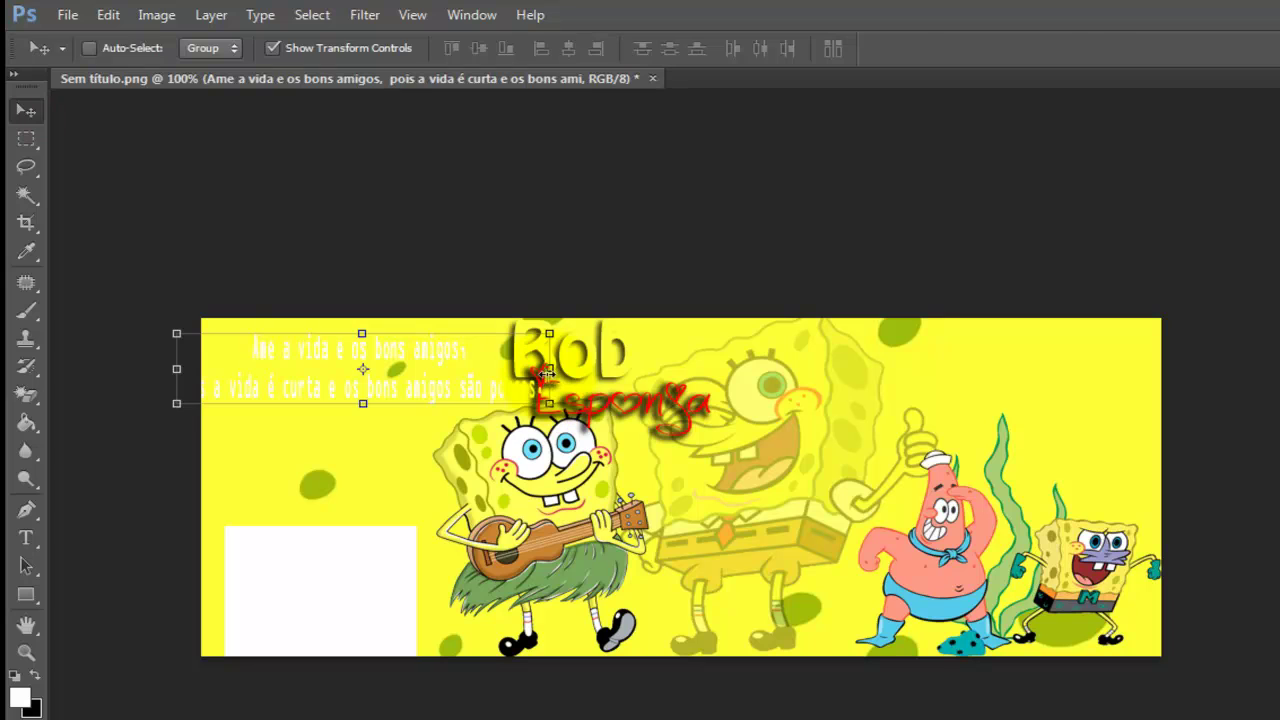
pyautogui.moveTo(549, 369); pyautogui.dragTo(522, 372)
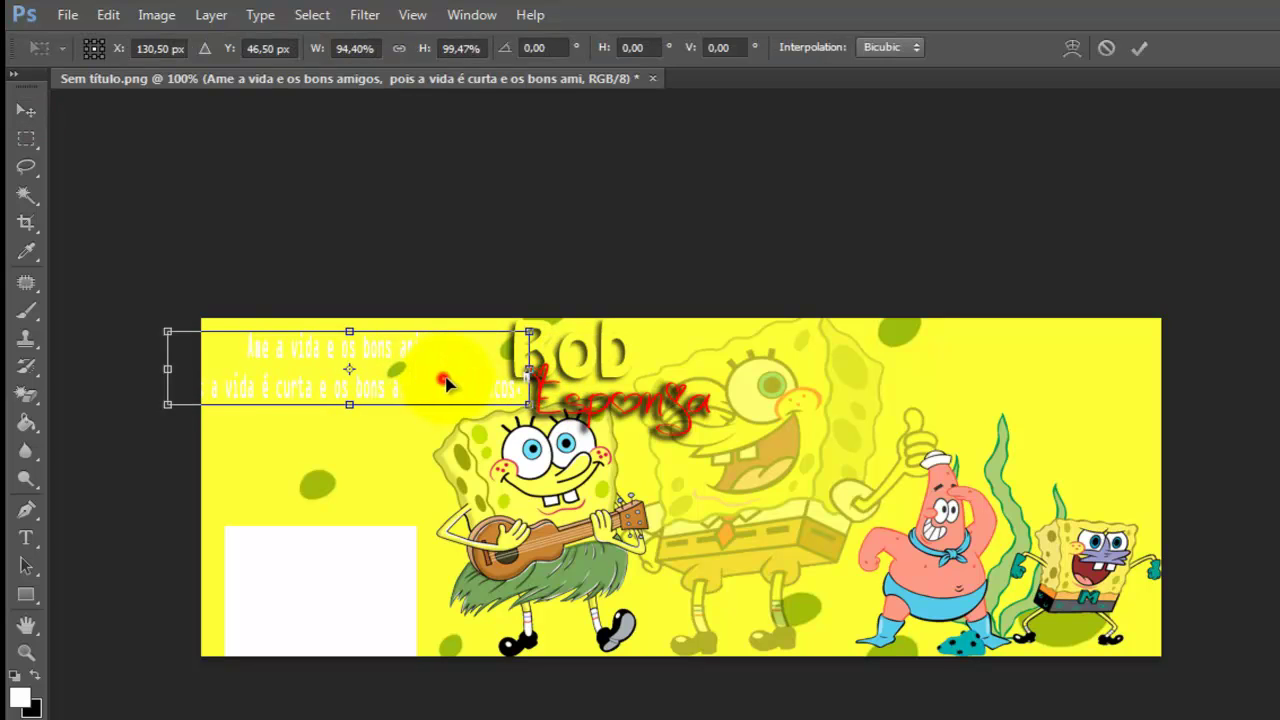
pyautogui.moveTo(431, 390)
pyautogui.mouseDown()
pyautogui.moveTo(474, 386)
pyautogui.moveTo(463, 386)
pyautogui.mouseUp()
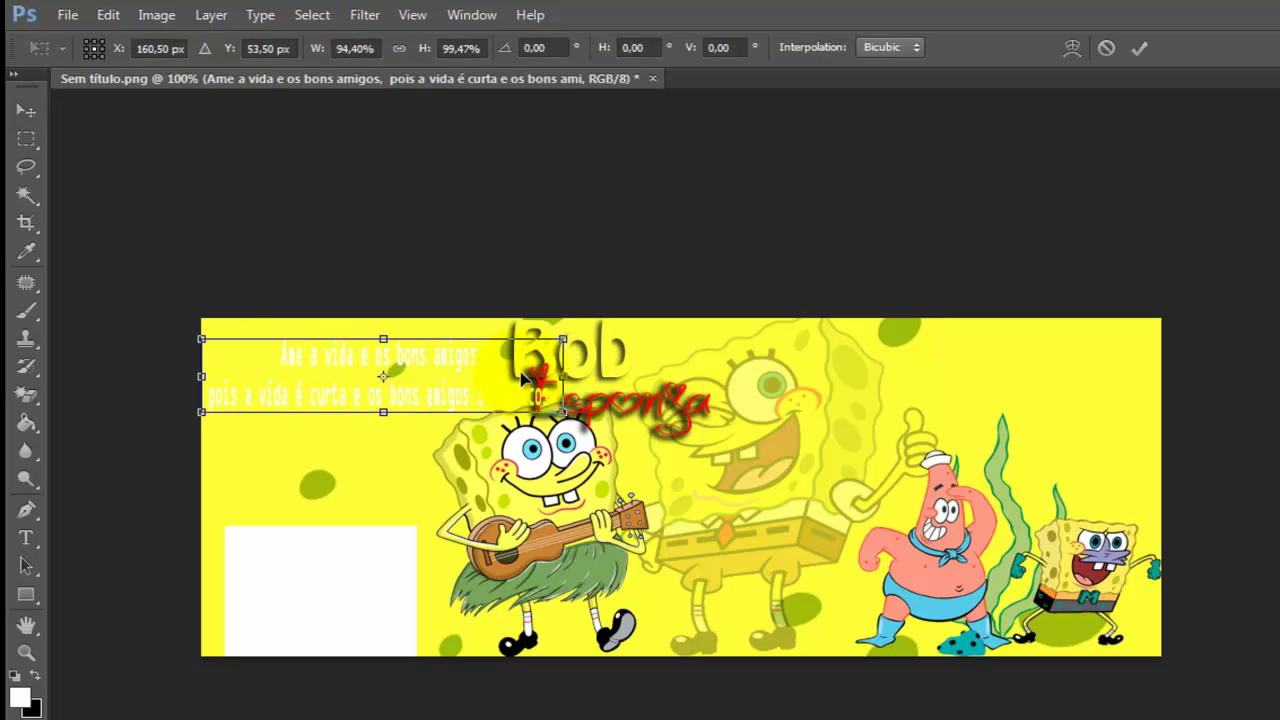
pyautogui.moveTo(564, 364); pyautogui.dragTo(510, 372)
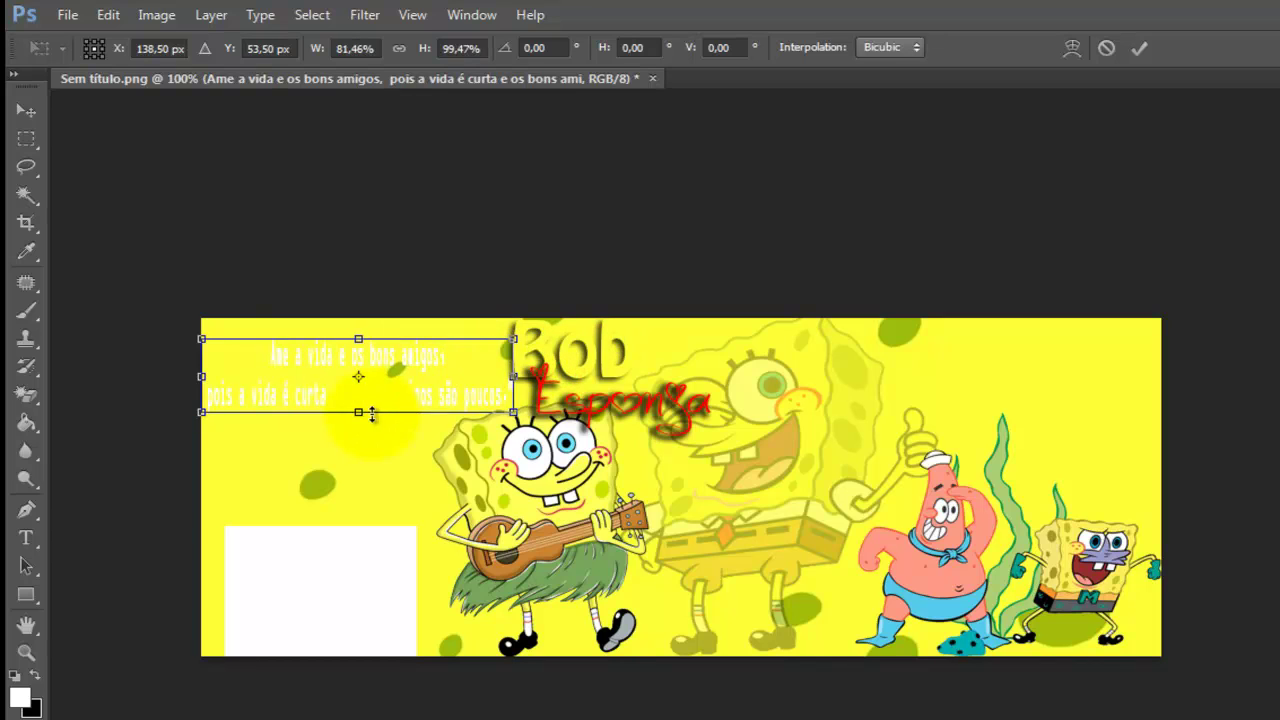
pyautogui.moveTo(357, 411); pyautogui.dragTo(416, 397)
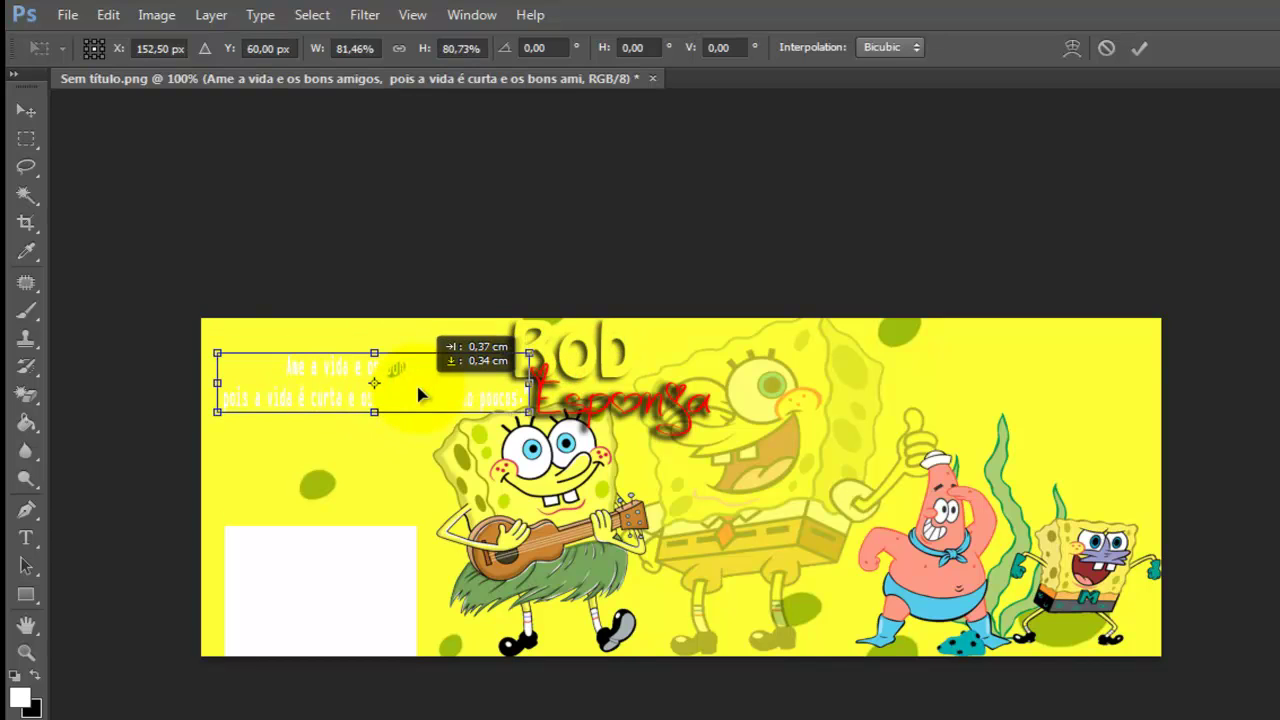
pyautogui.click(1150, 49)
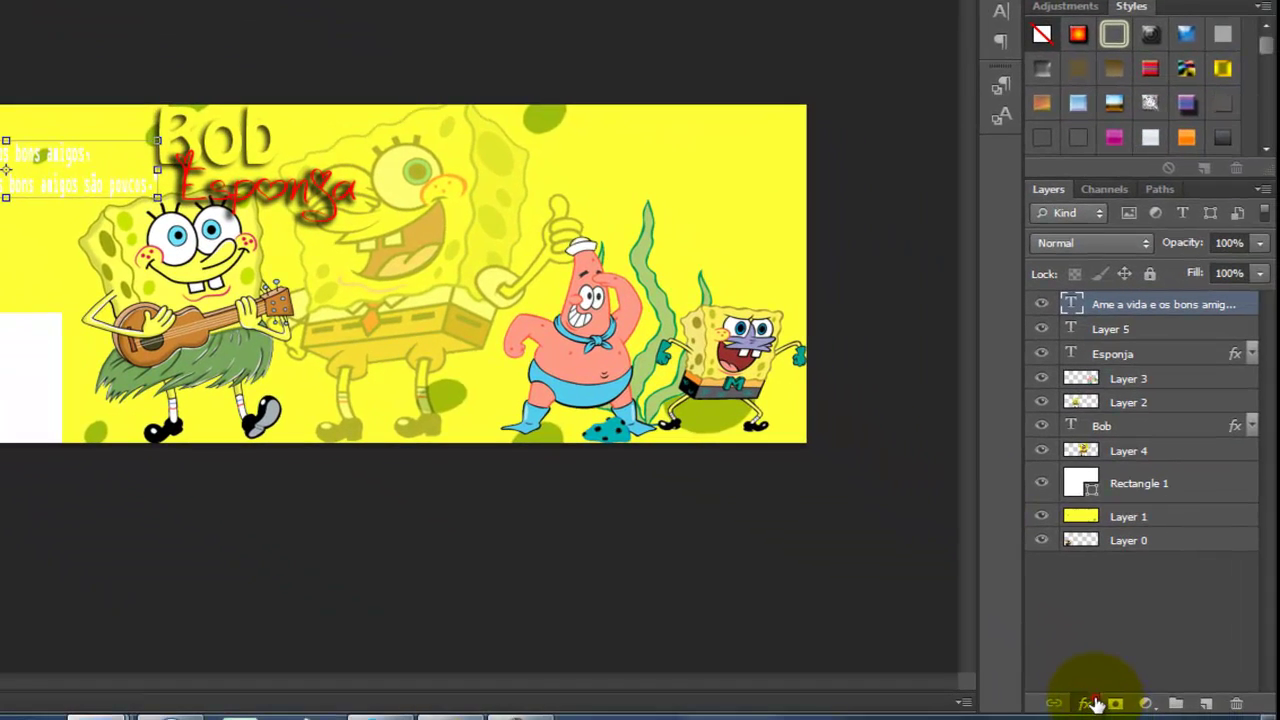
# Give the quote a colour overlay sampled from the cover's yellow background, dropping the trial drop shadow.
pyautogui.click(1096, 704)
pyautogui.click(1100, 686)
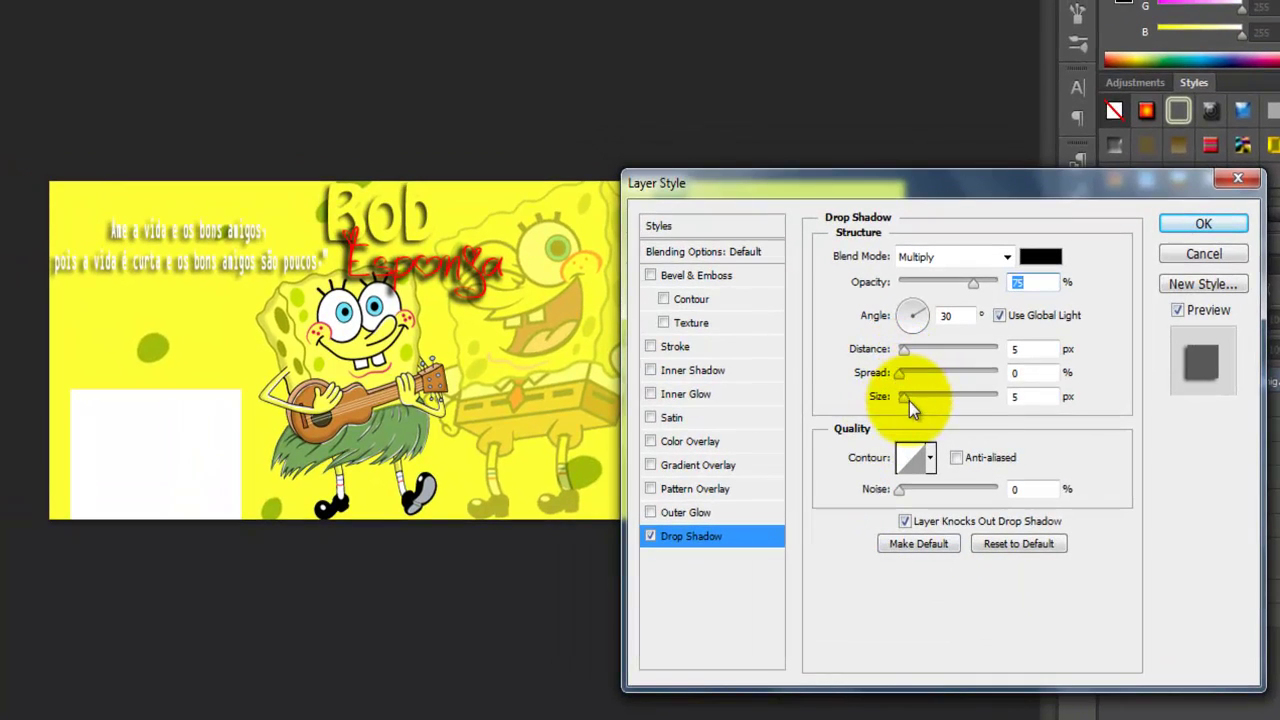
pyautogui.moveTo(904, 399); pyautogui.dragTo(920, 377)
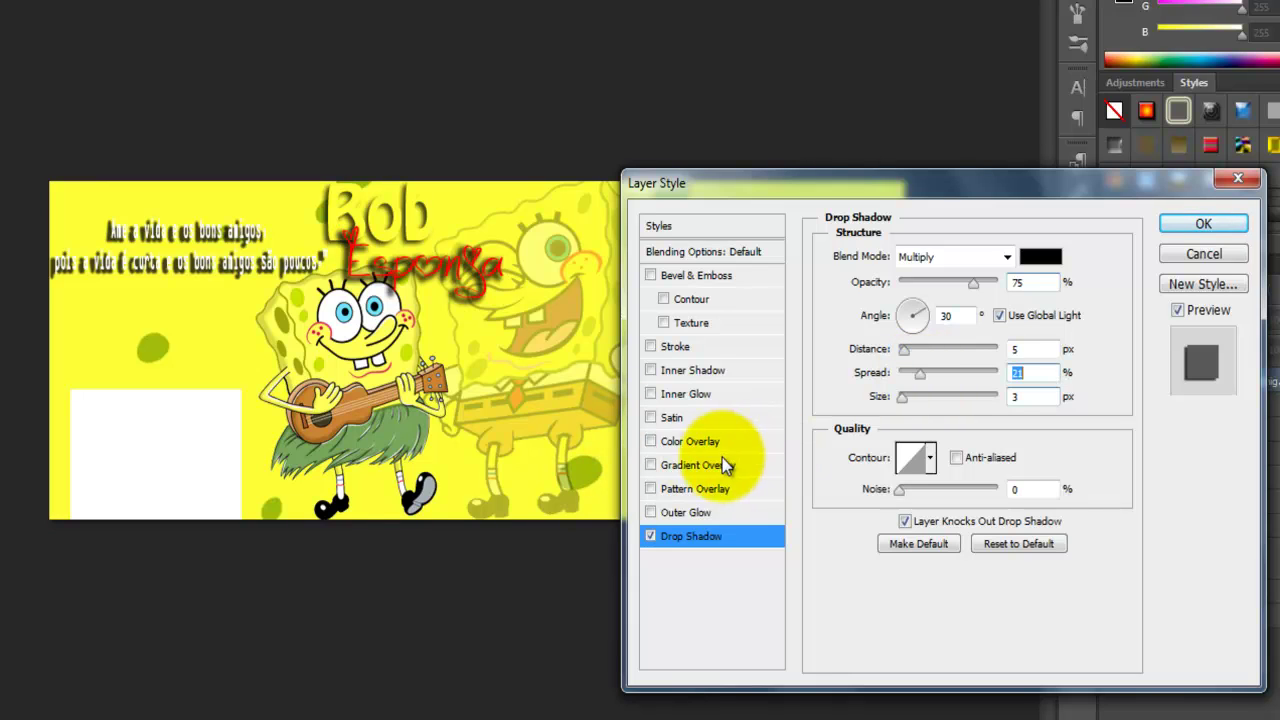
pyautogui.click(700, 442)
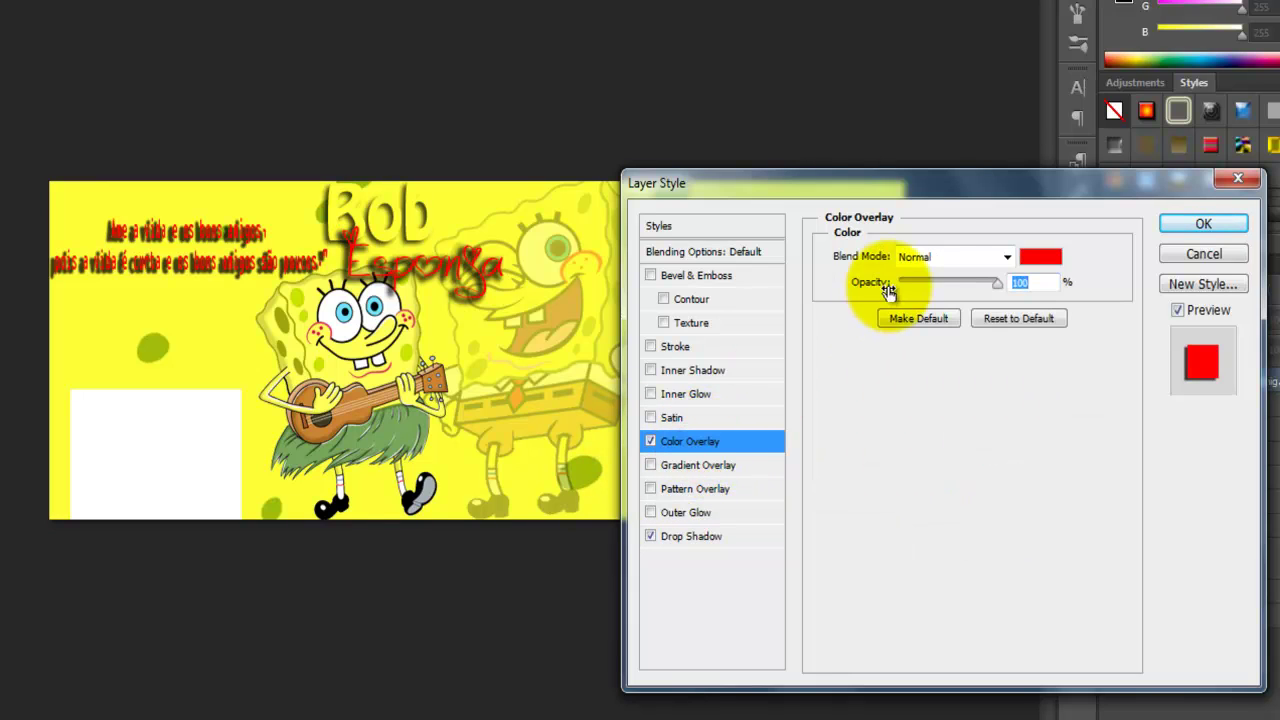
pyautogui.click(1052, 259)
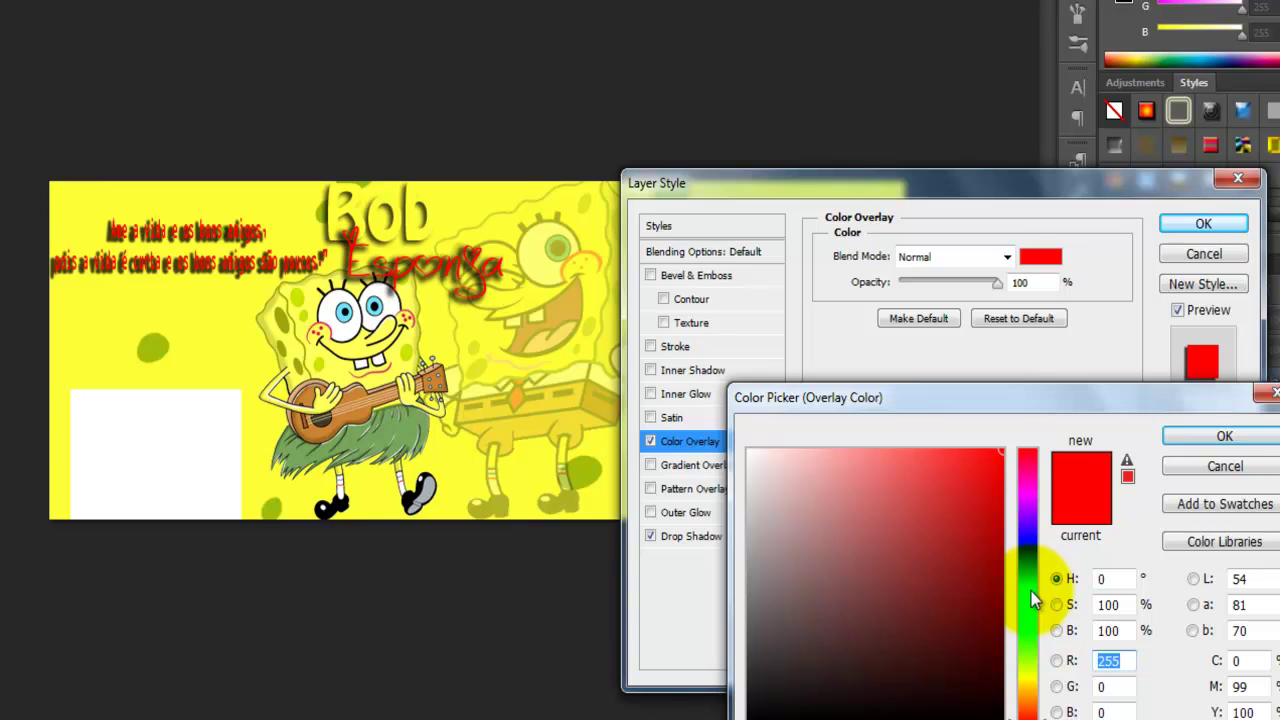
pyautogui.click(1222, 466)
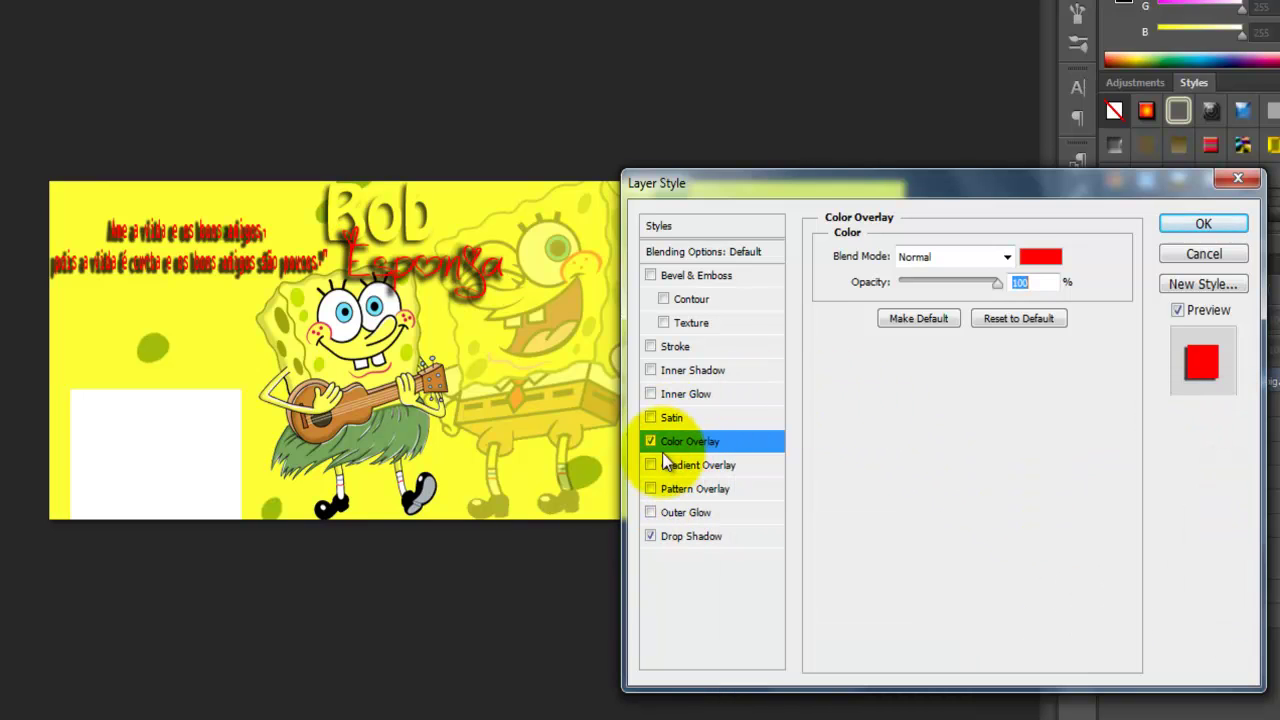
pyautogui.click(651, 535)
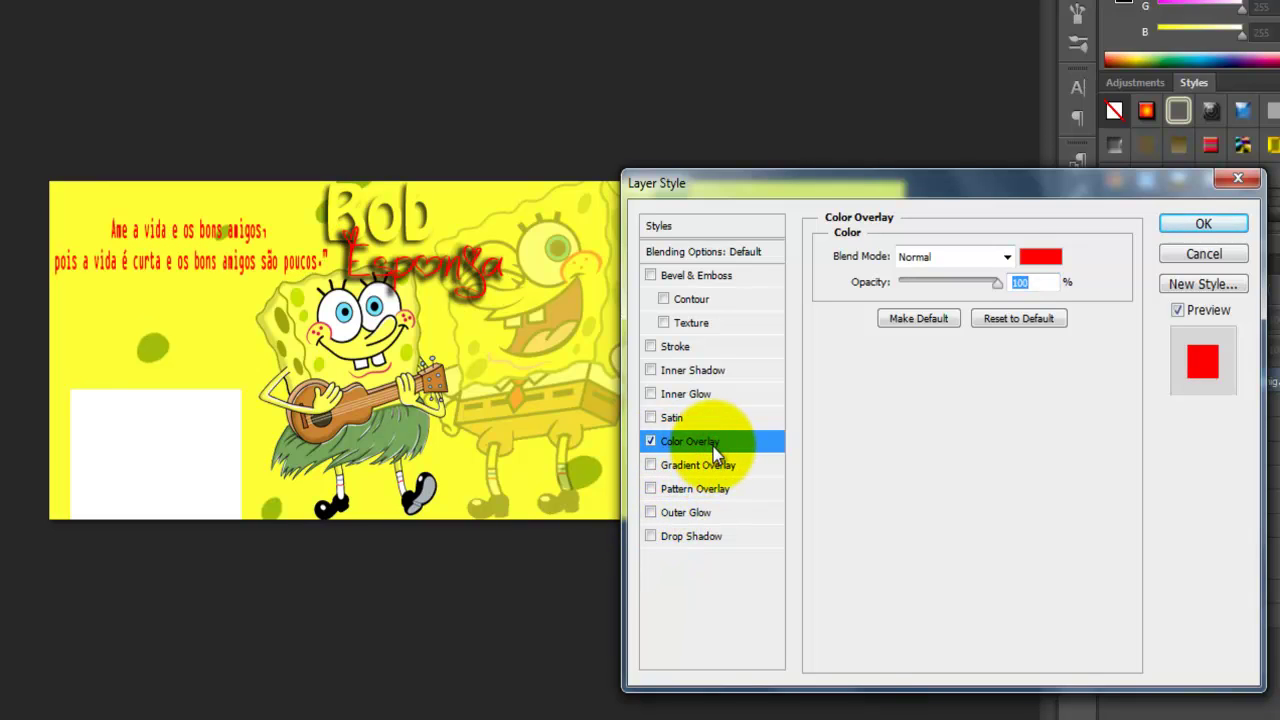
pyautogui.click(1032, 262)
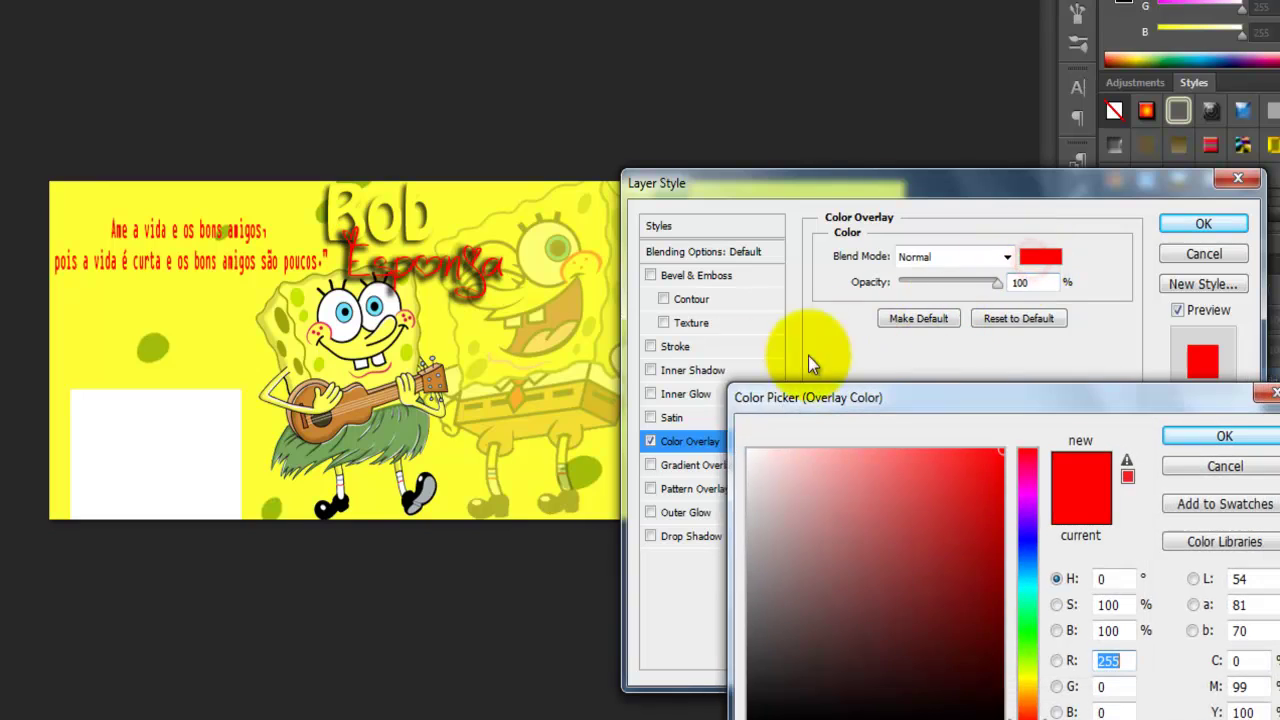
pyautogui.click(241, 328)
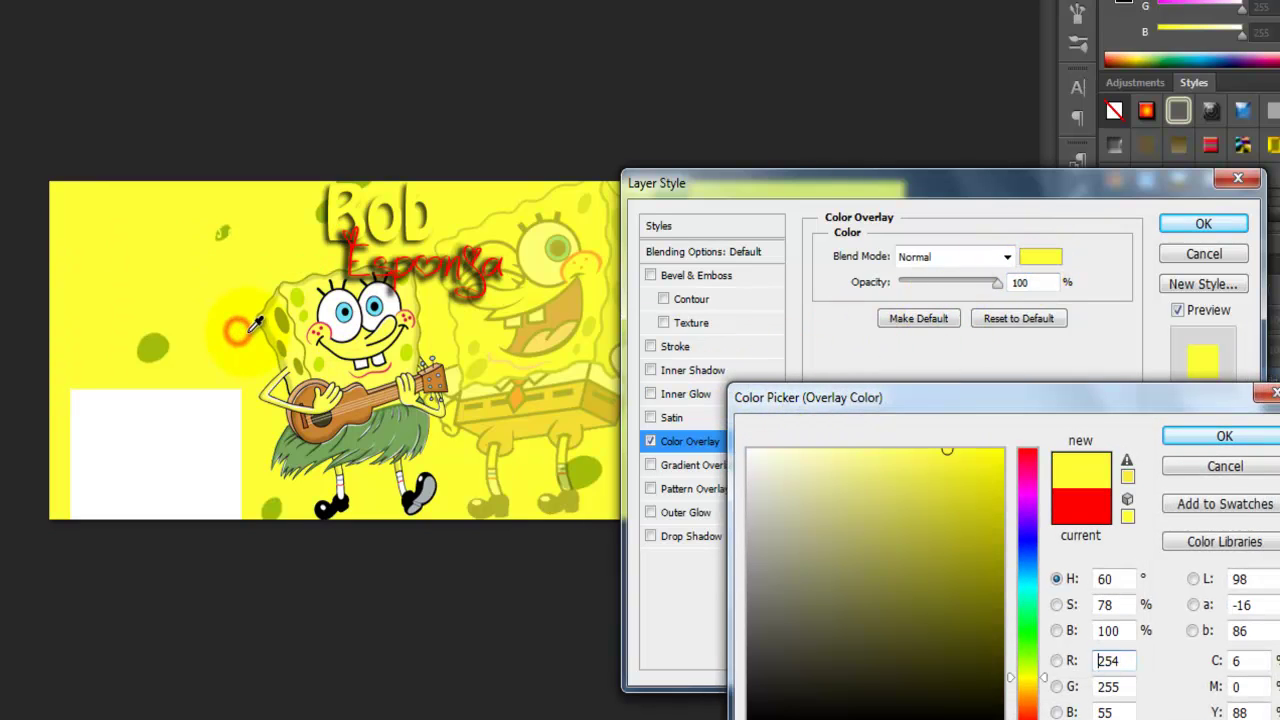
pyautogui.click(1200, 437)
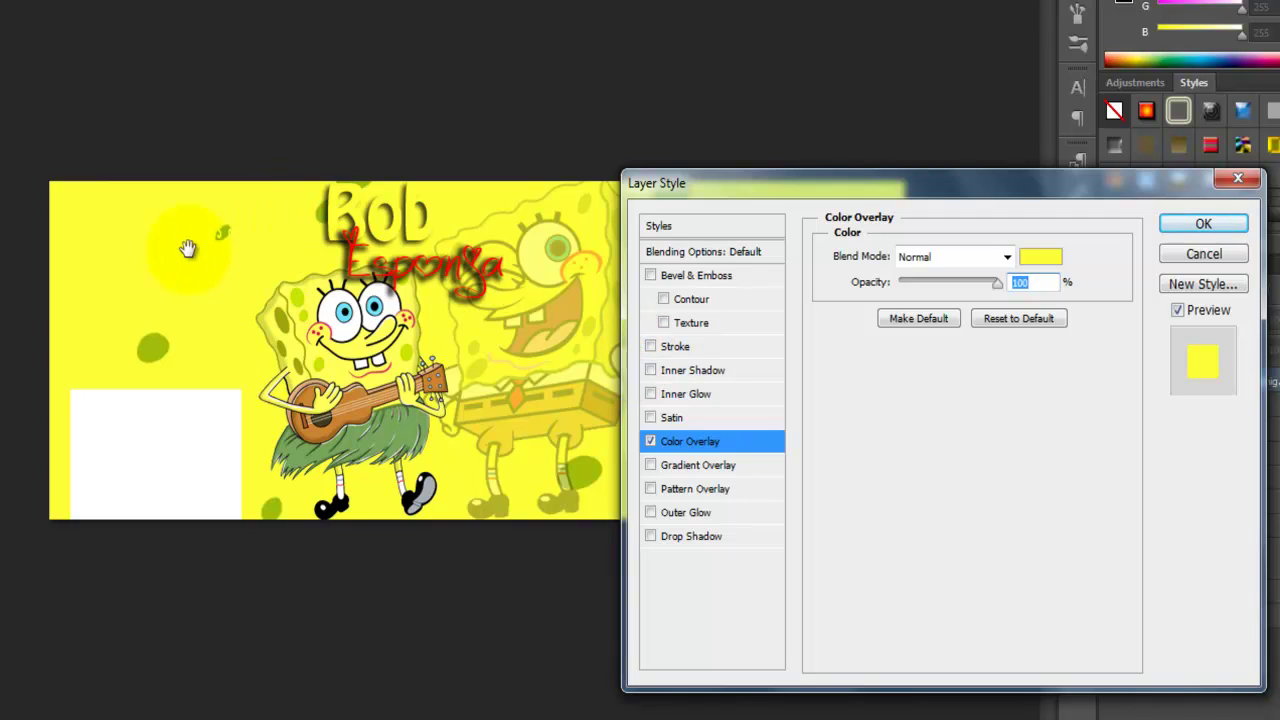
# Add a 1 px stroke outline to the quote and apply the layer style.
pyautogui.click(649, 345)
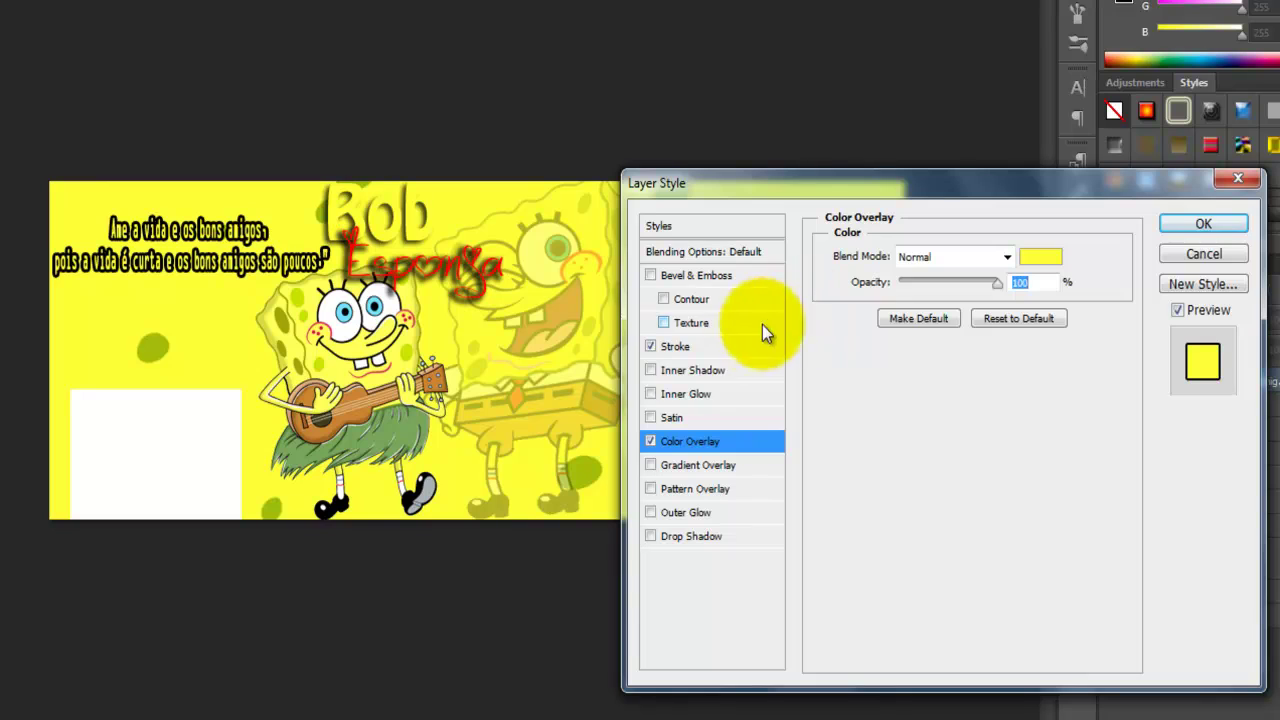
pyautogui.click(700, 350)
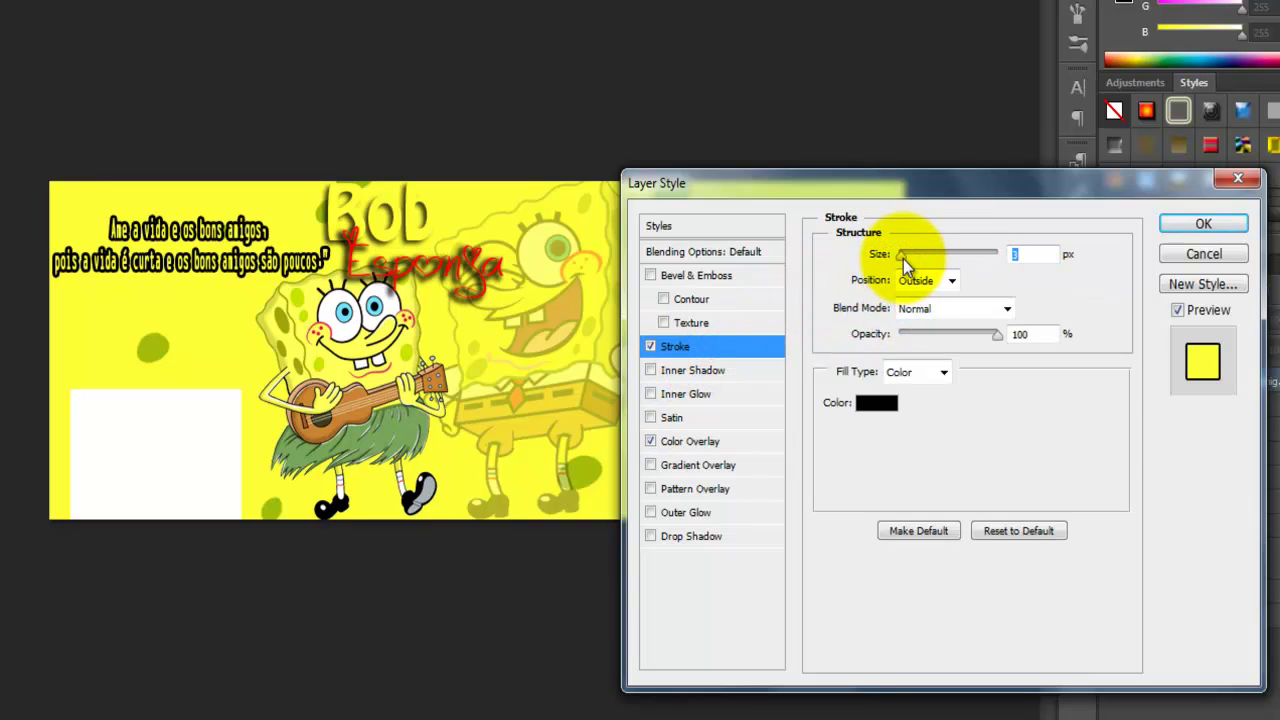
pyautogui.moveTo(903, 257); pyautogui.dragTo(899, 254)
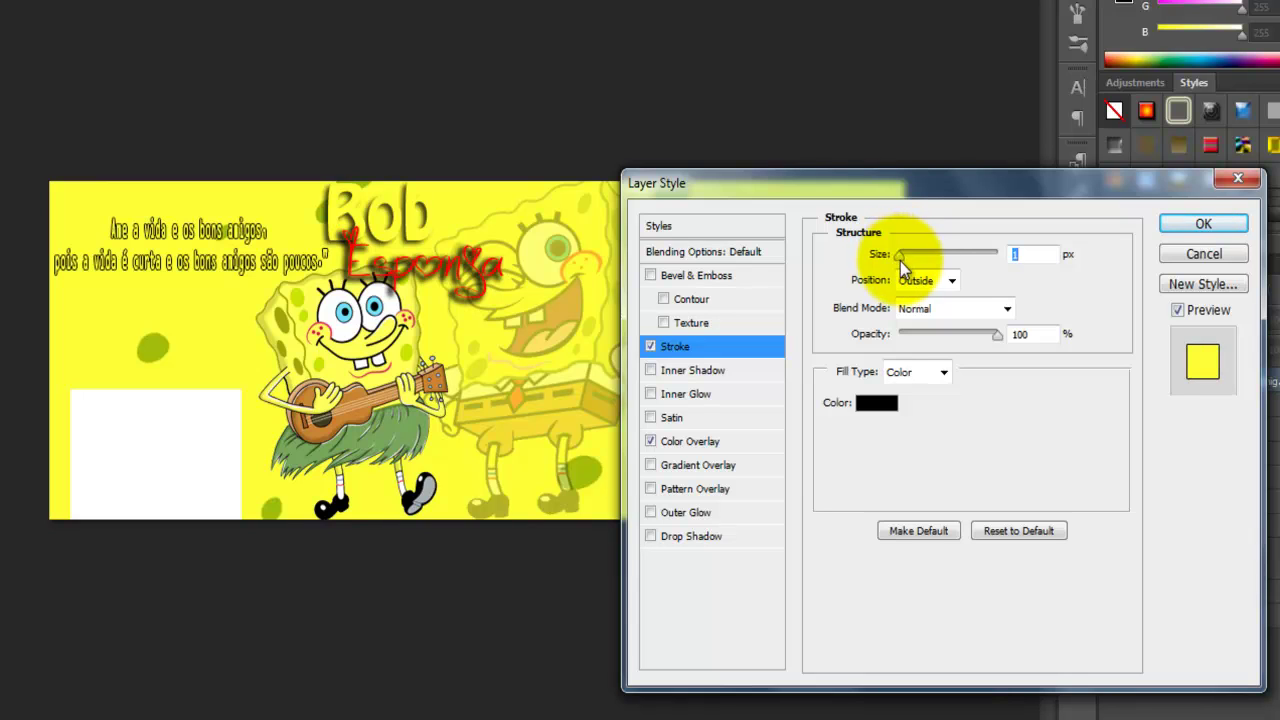
pyautogui.click(1176, 227)
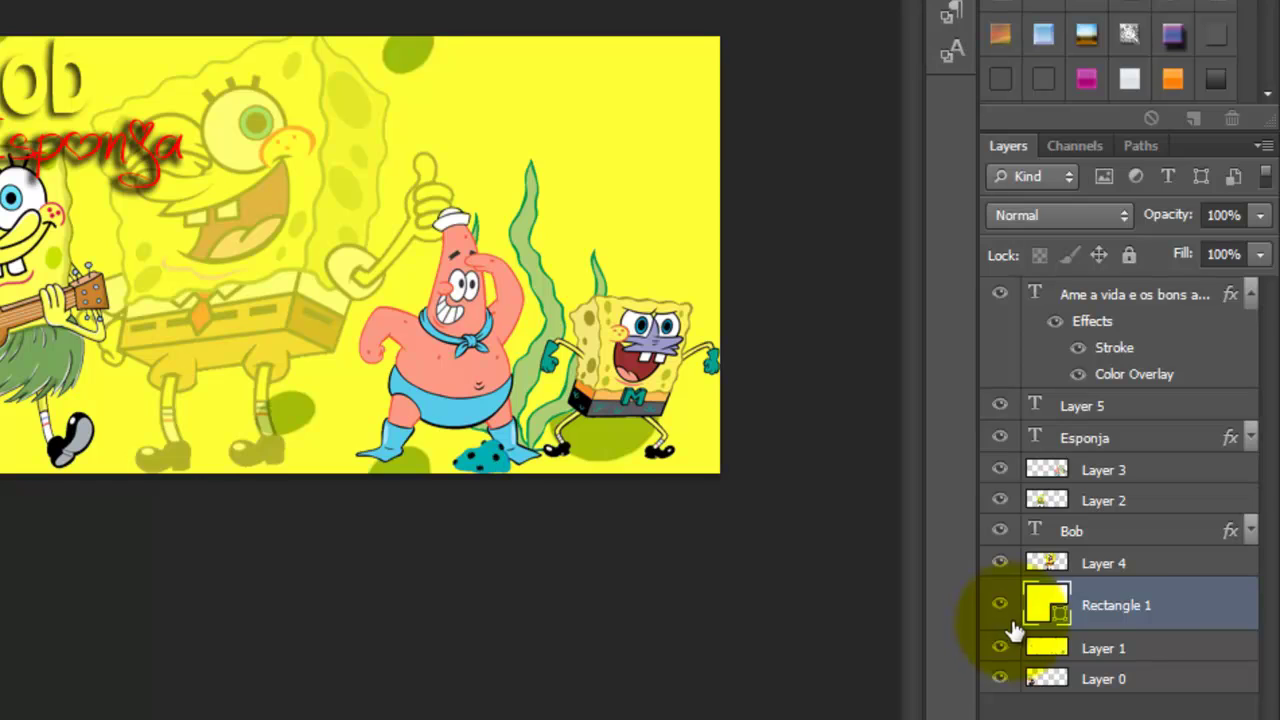
# Collapse the quote layer's effects and open the effects menu for the Rectangle 1 box.
pyautogui.click(1250, 294)
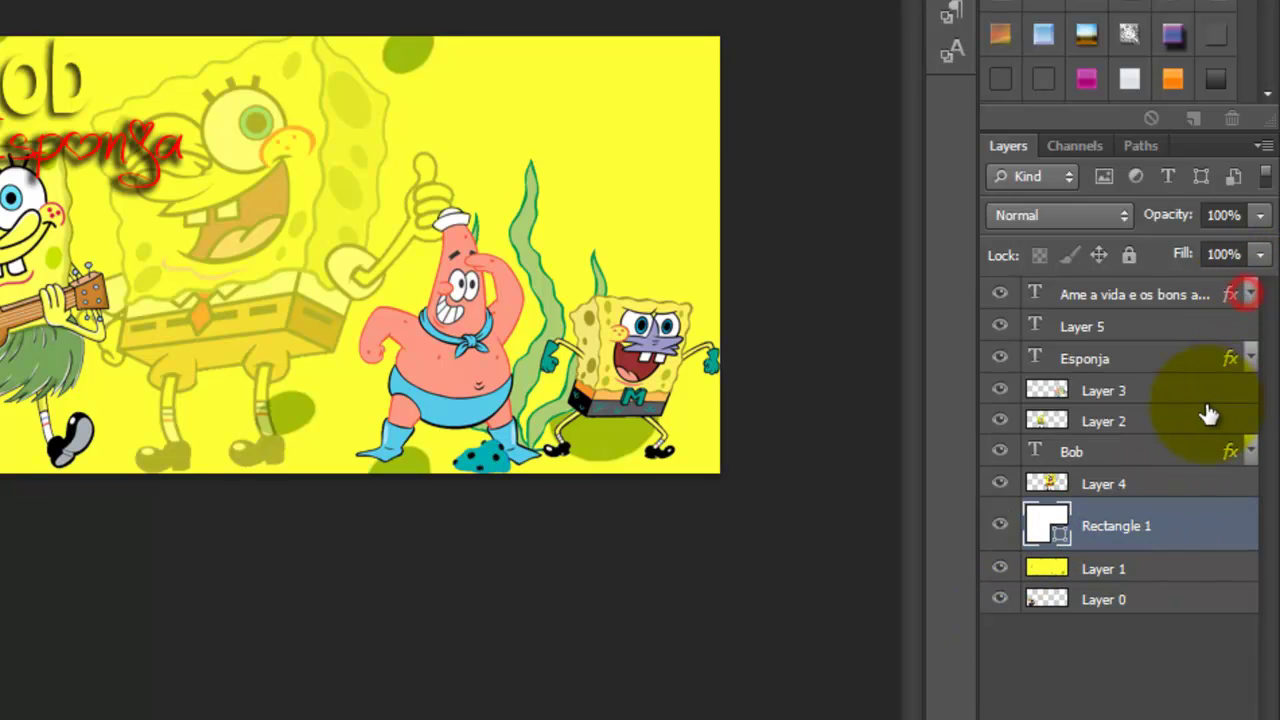
pyautogui.rightClick(1151, 535)
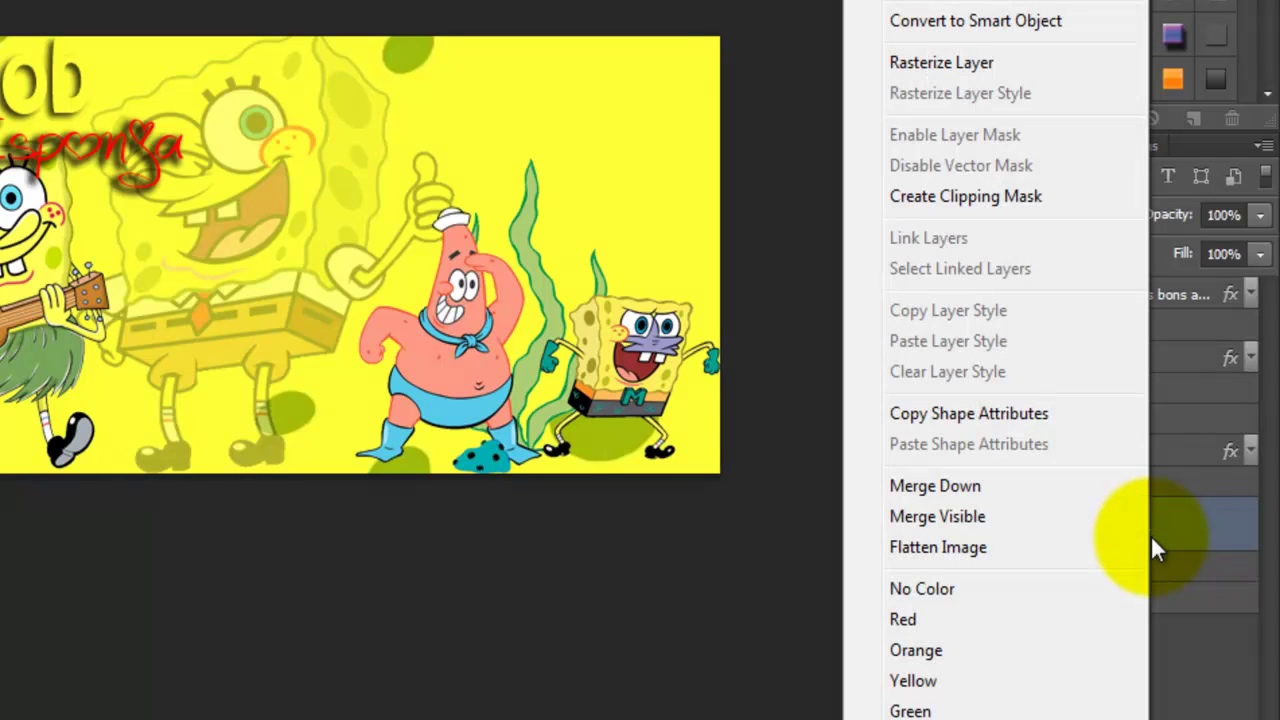
pyautogui.click(1151, 535)
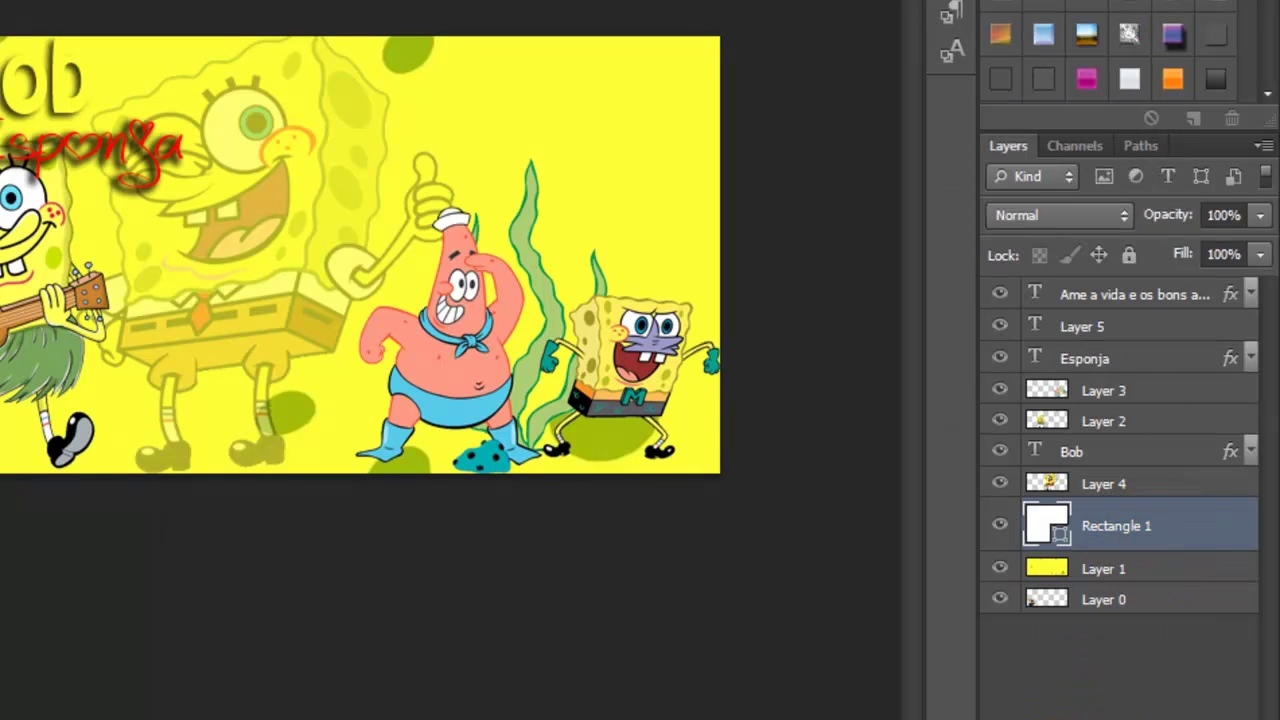
pyautogui.click(1050, 714)
# Give the Rectangle 1 box a yellow (fff000) colour overlay with no drop shadow.
pyautogui.click(1052, 693)
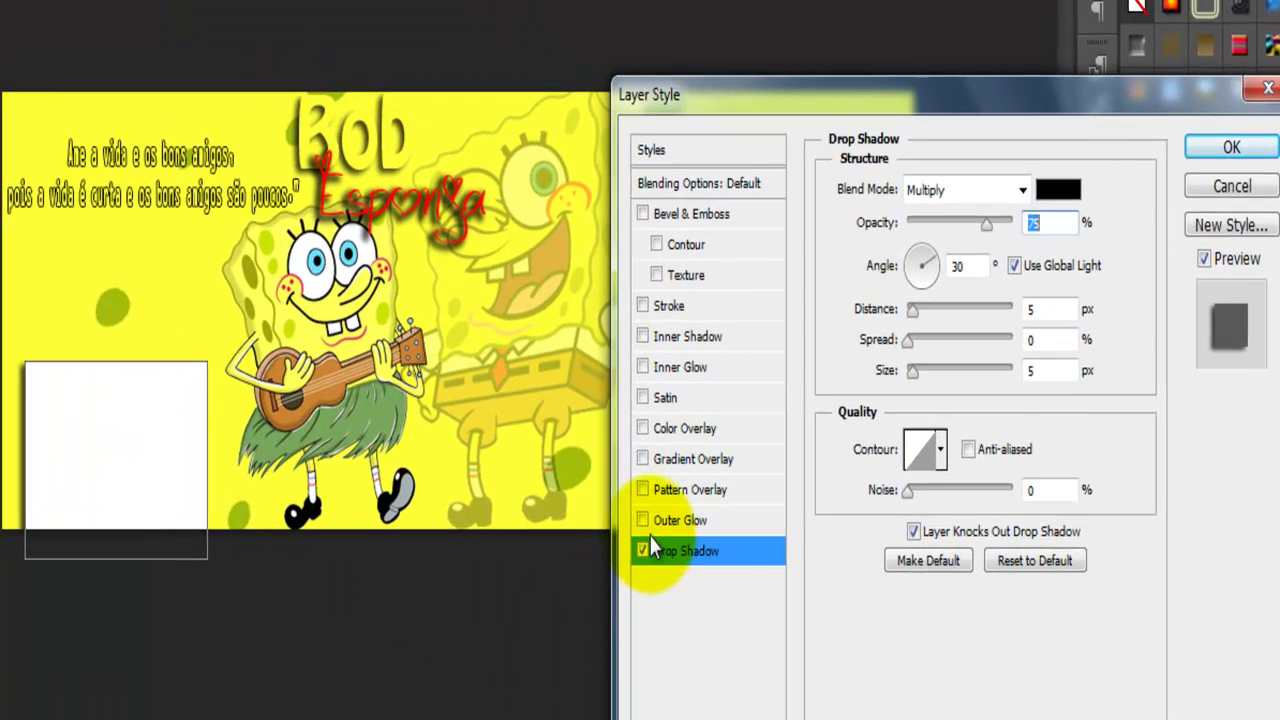
pyautogui.click(643, 551)
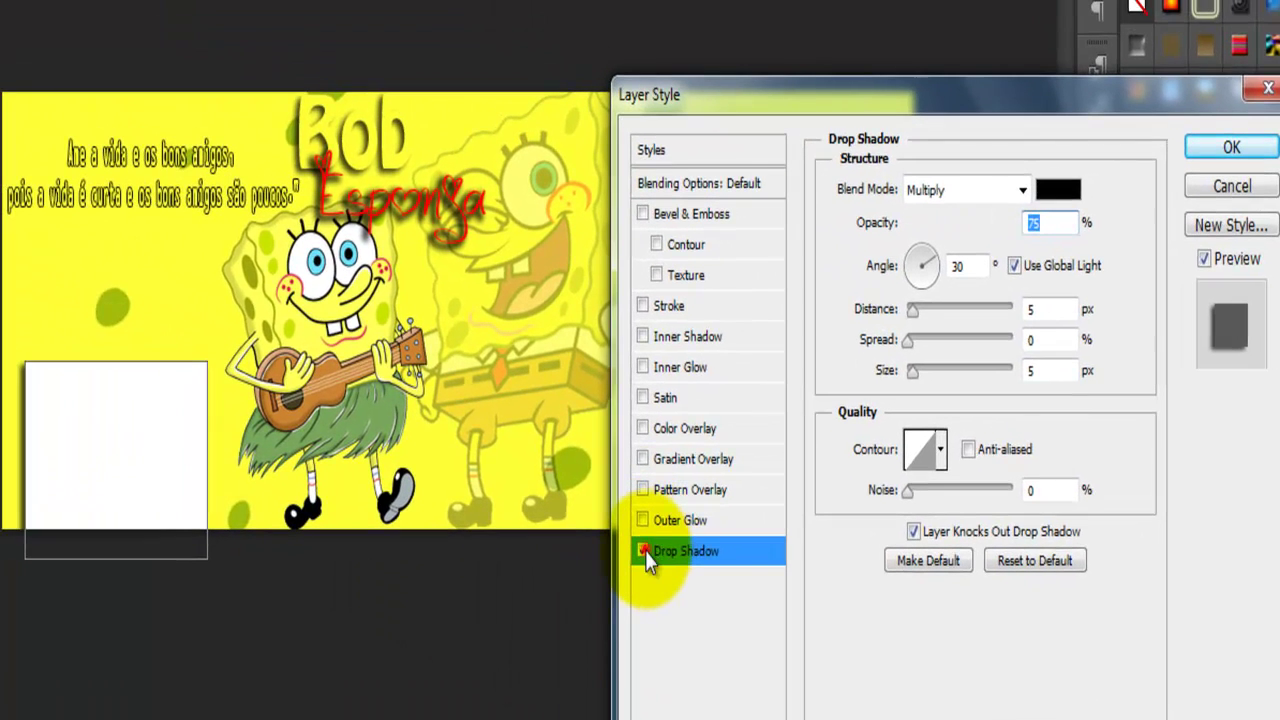
pyautogui.click(665, 428)
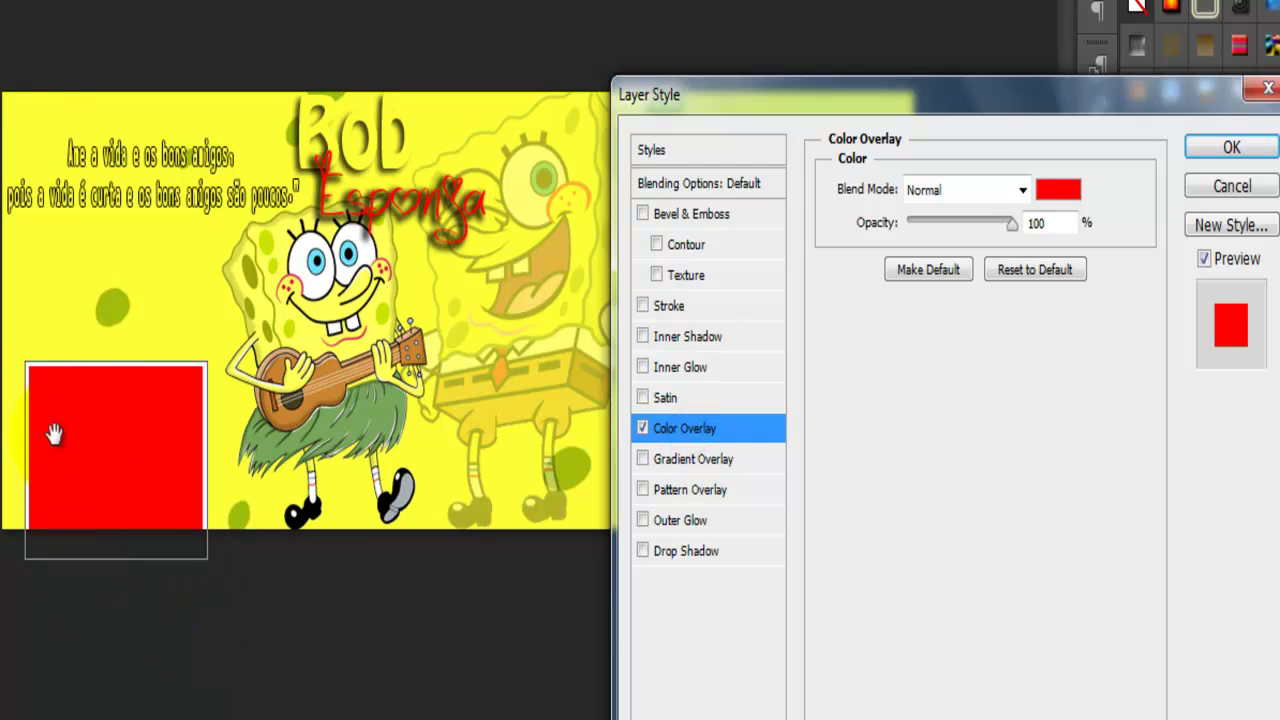
pyautogui.click(1058, 190)
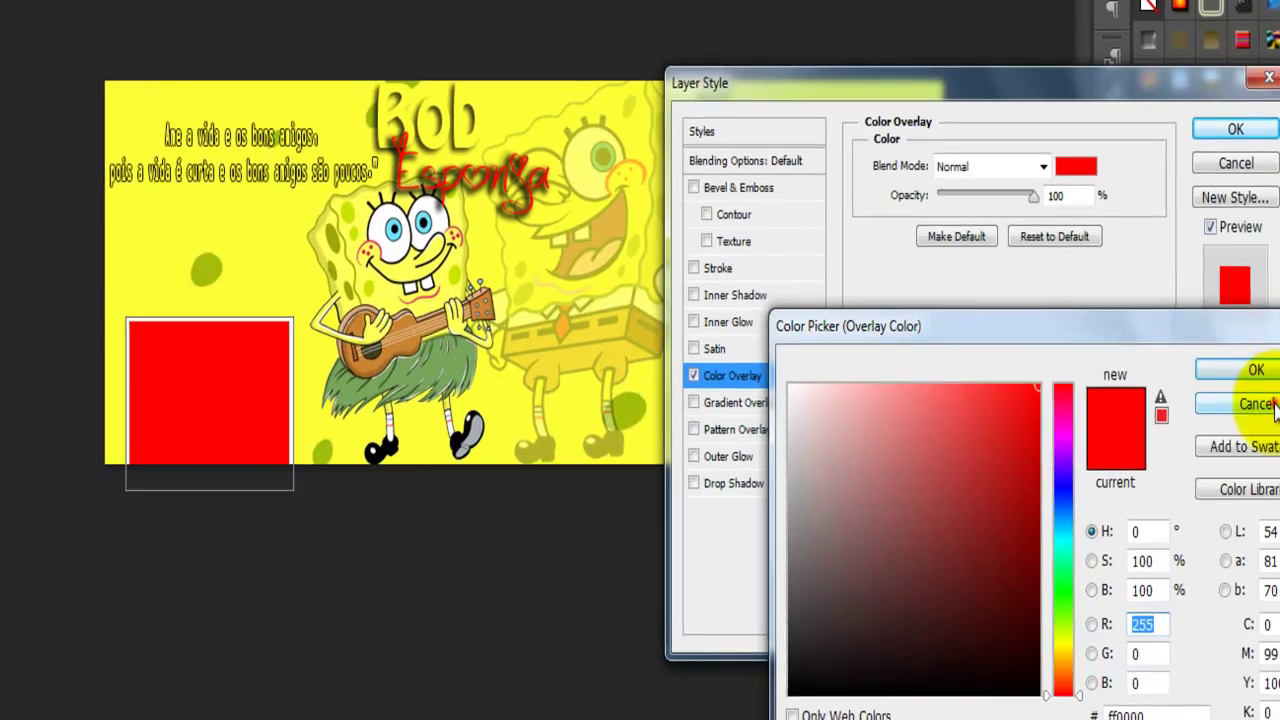
pyautogui.click(1254, 421)
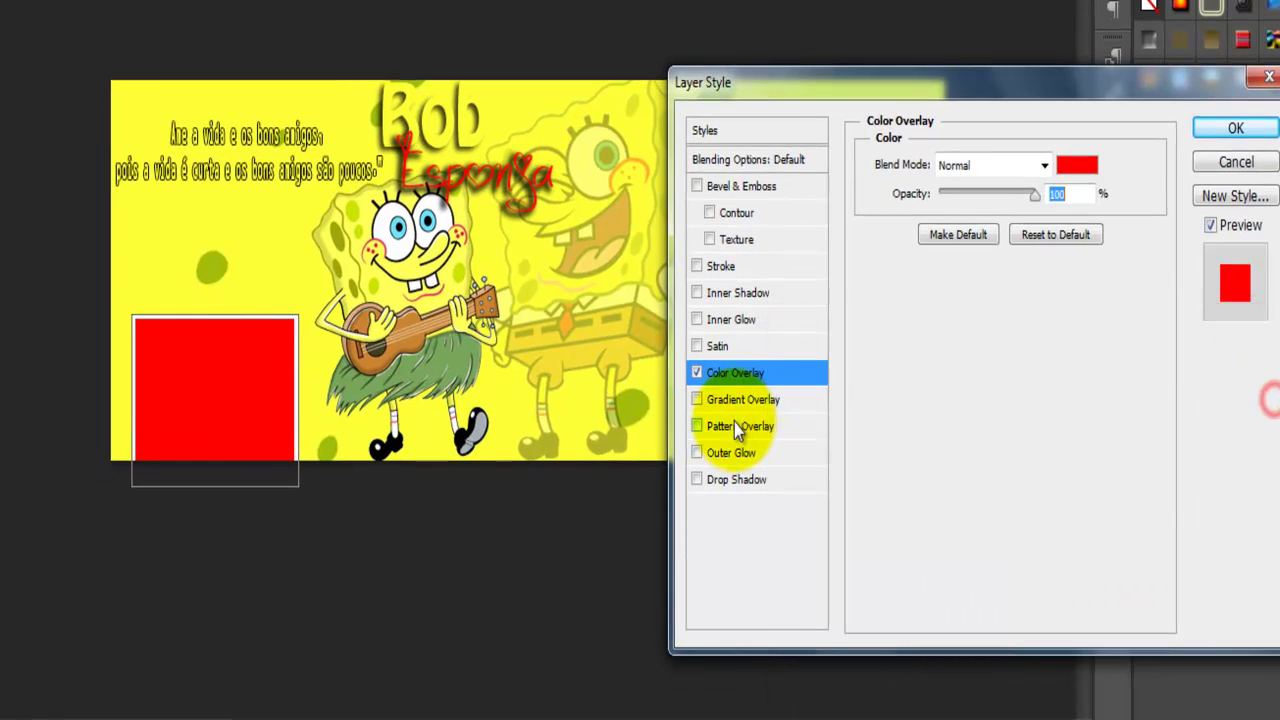
pyautogui.click(1077, 165)
pyautogui.moveTo(1068, 660); pyautogui.dragTo(1072, 630)
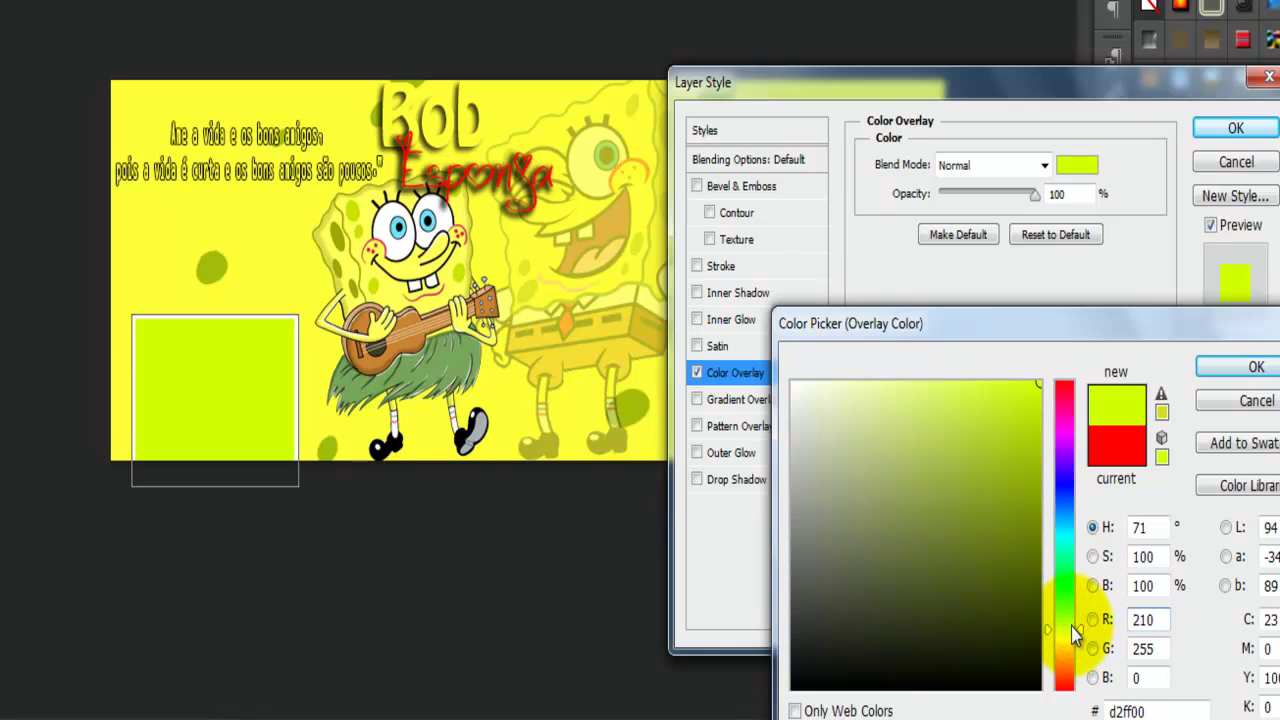
pyautogui.click(1070, 641)
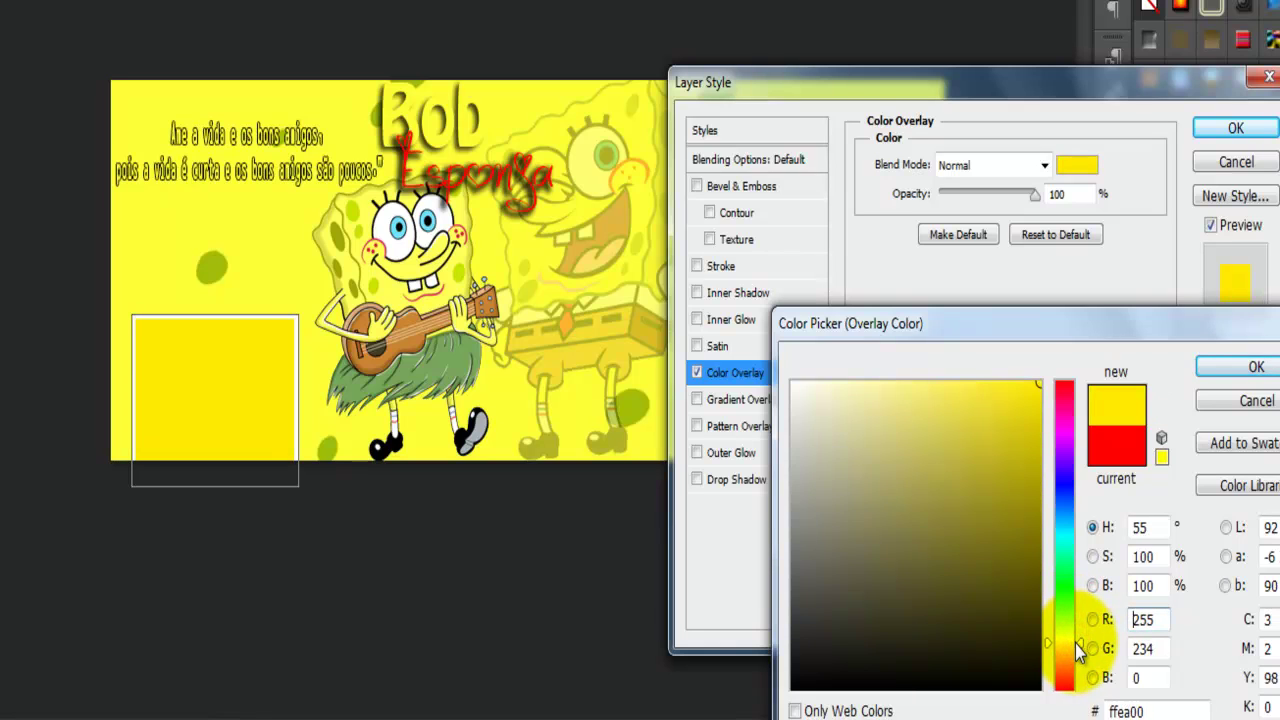
pyautogui.click(1083, 644)
pyautogui.moveTo(1087, 648); pyautogui.dragTo(1087, 651)
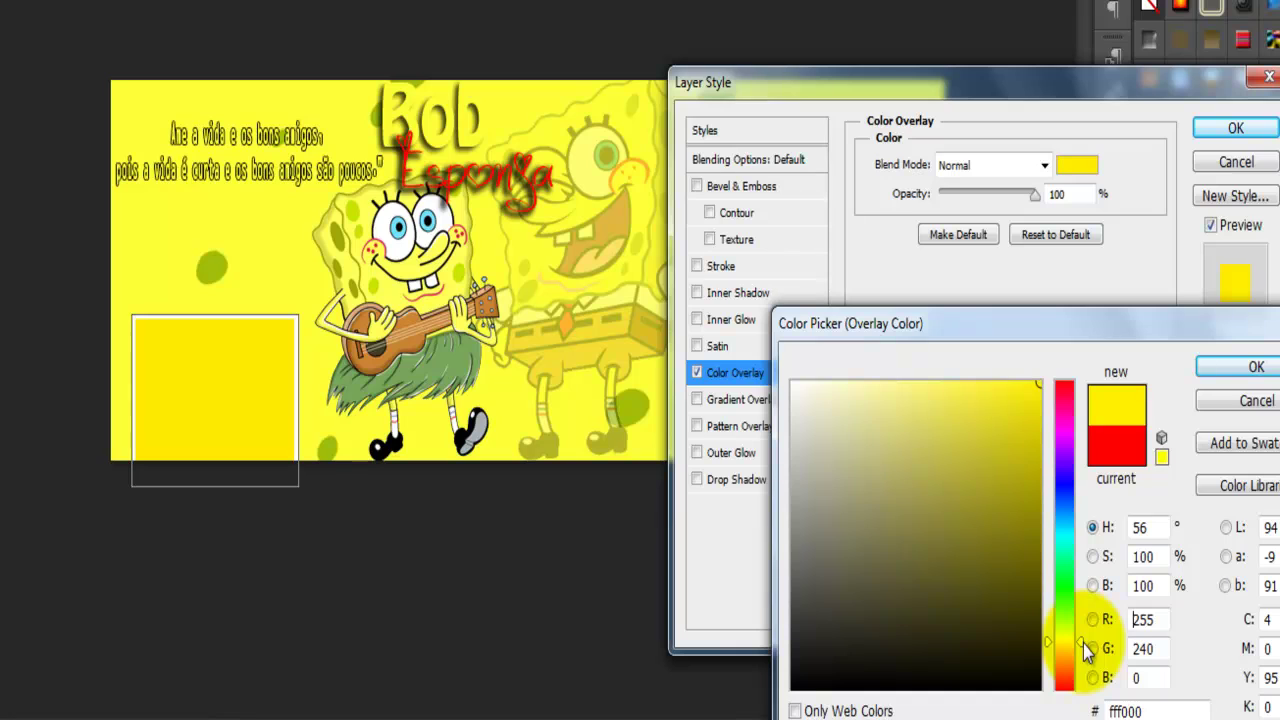
pyautogui.click(1258, 368)
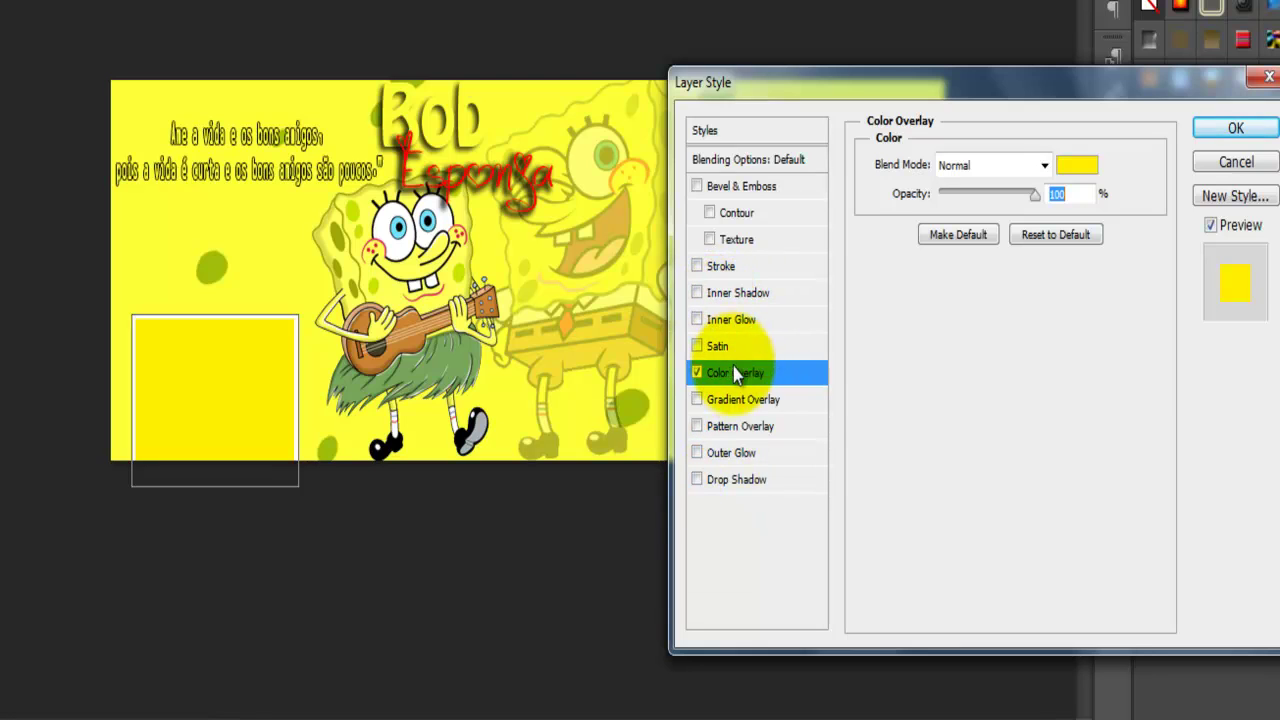
# Add a 1 px stroke around the box and apply the layer style.
pyautogui.click(746, 402)
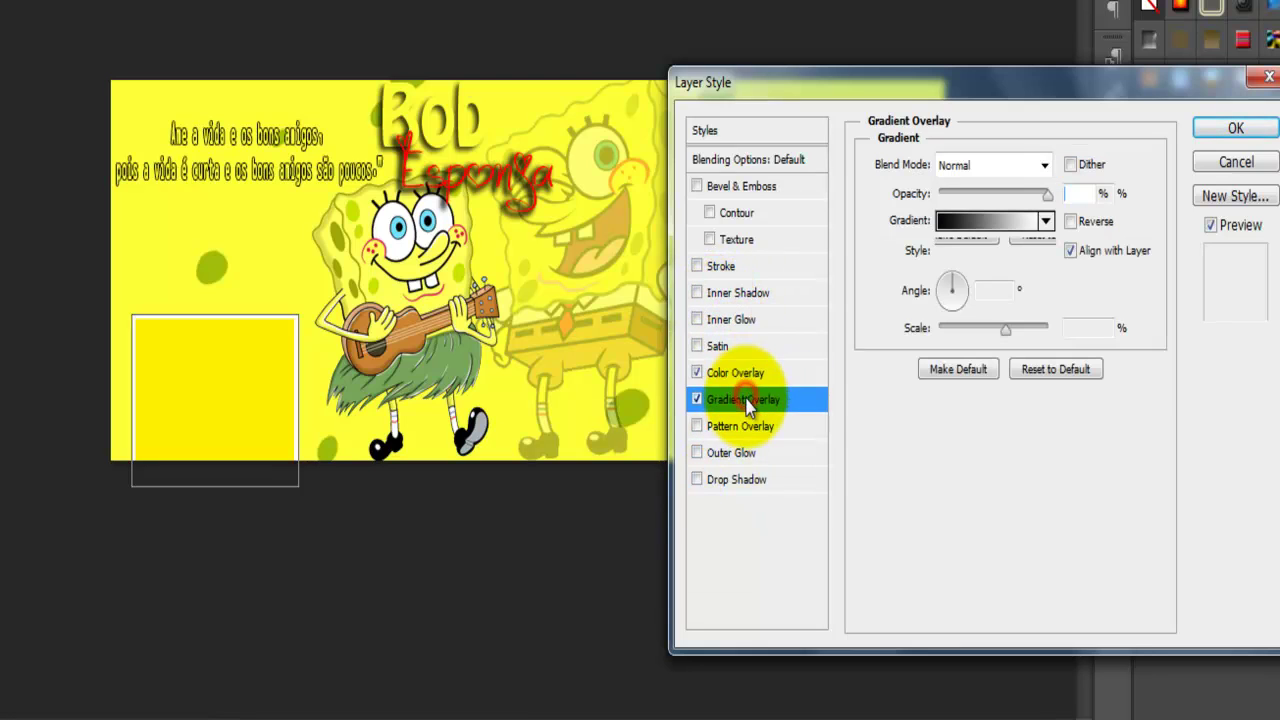
pyautogui.click(697, 399)
pyautogui.click(697, 426)
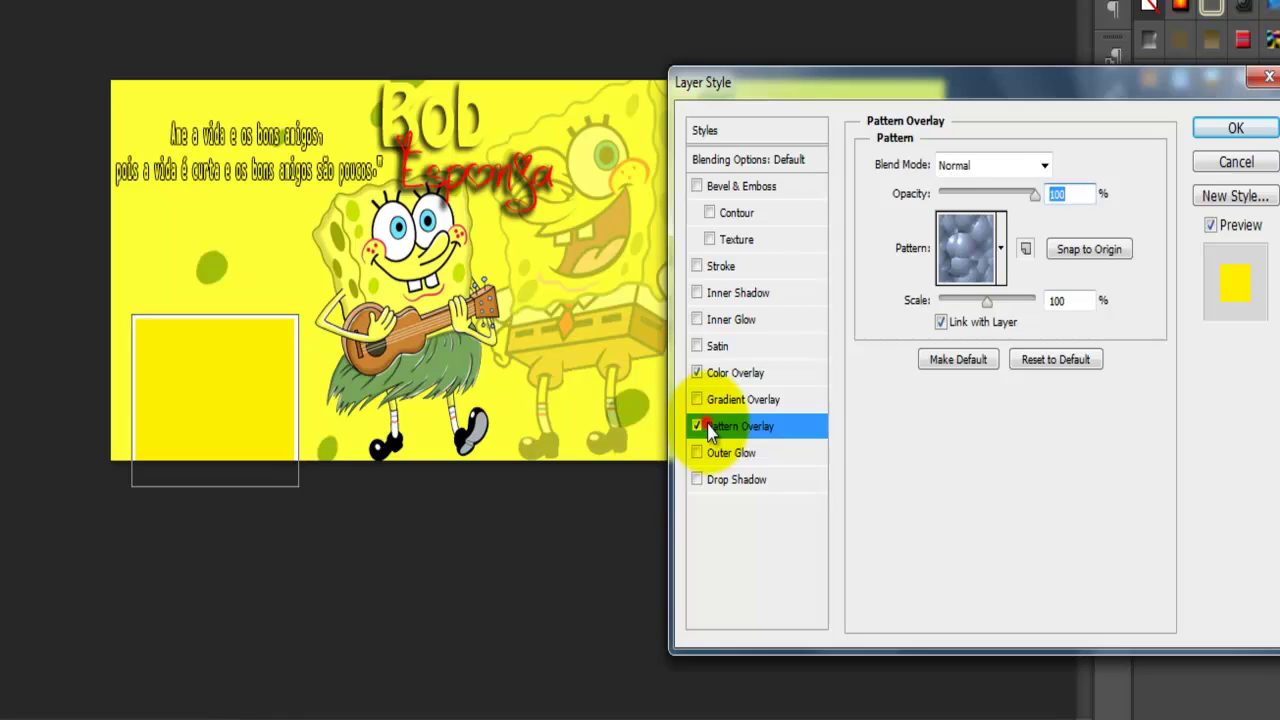
pyautogui.click(697, 426)
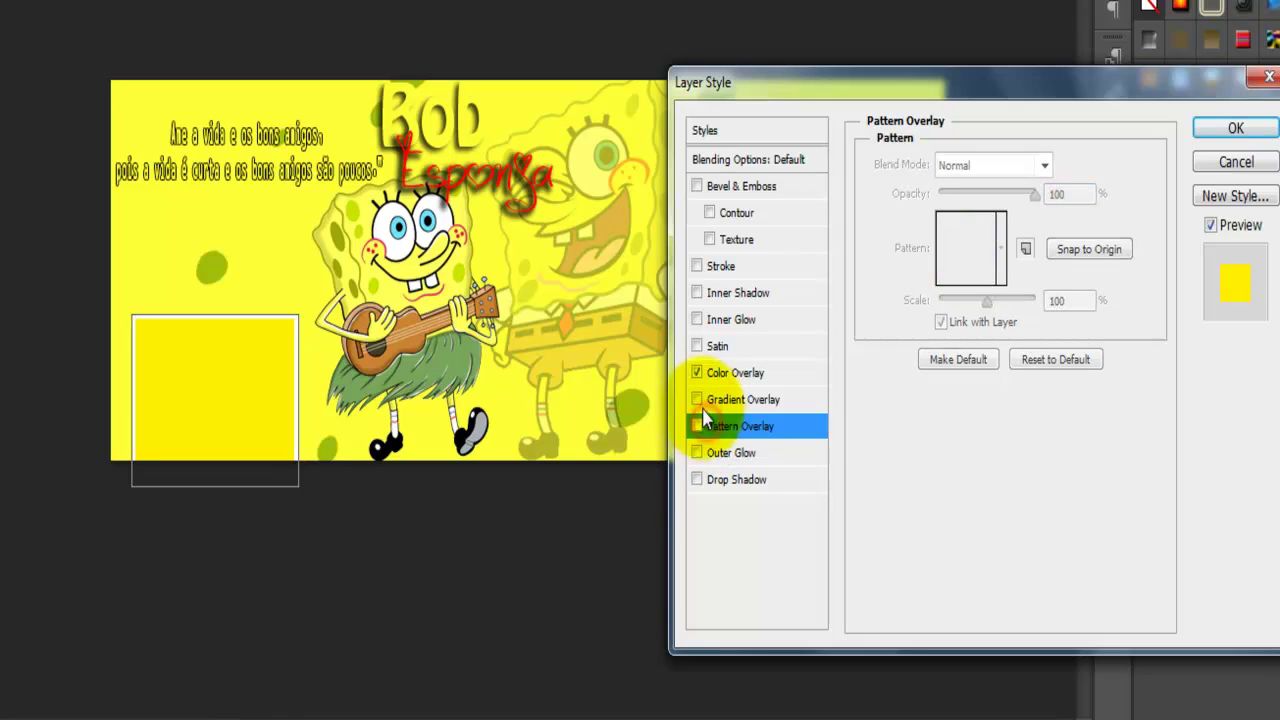
pyautogui.click(719, 266)
pyautogui.moveTo(940, 168); pyautogui.dragTo(938, 167)
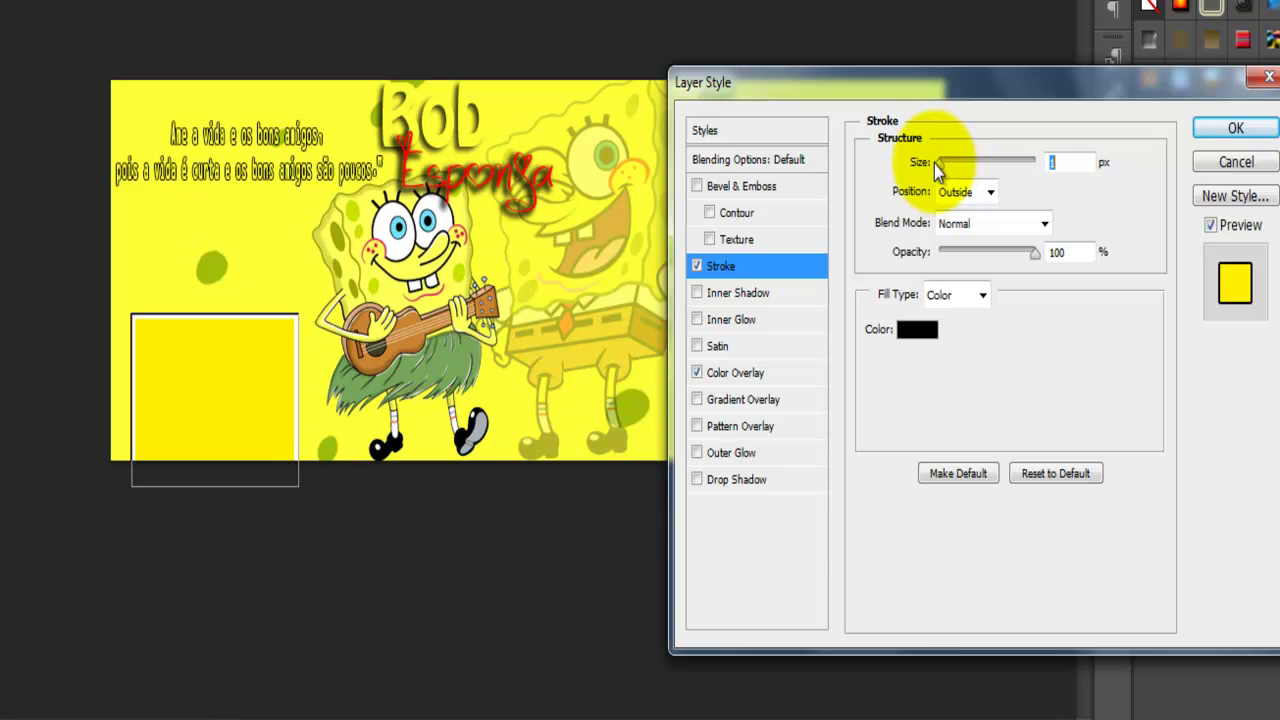
pyautogui.click(1236, 136)
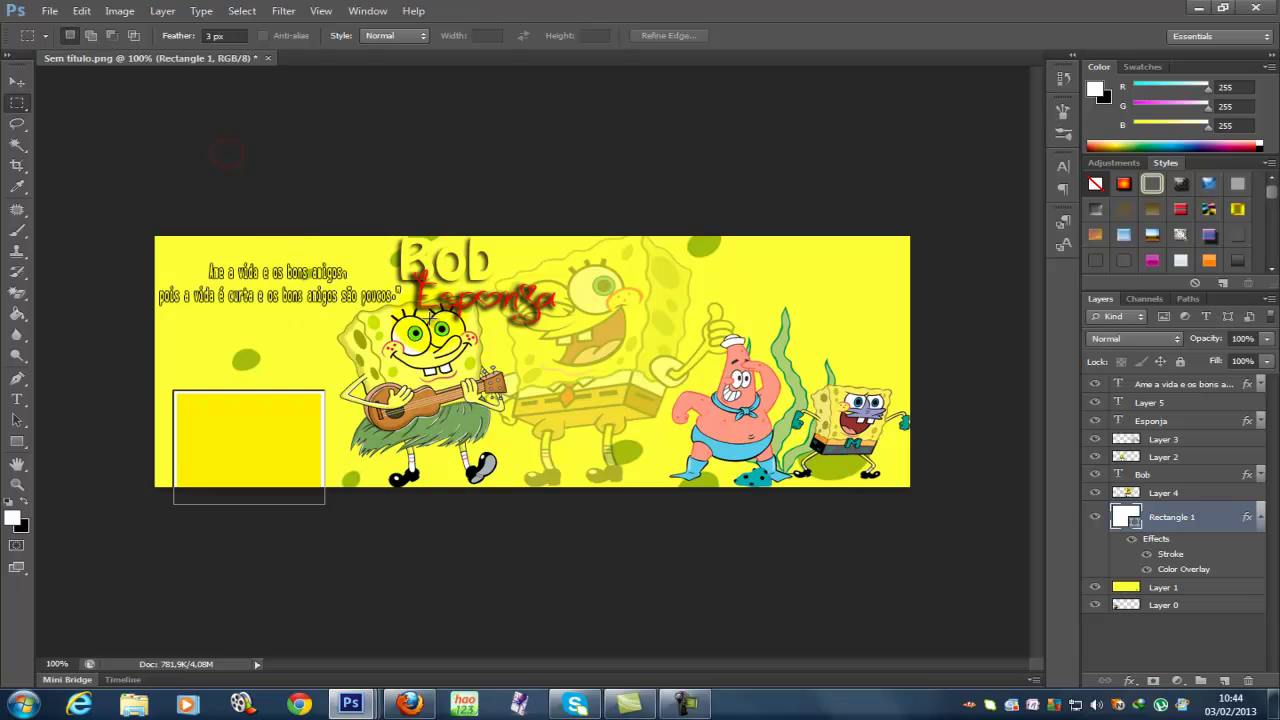
# Select the quote layer and expand the quote, Esponja and Bob layers' effects lists.
pyautogui.press('w')
pyautogui.click(1180, 384)
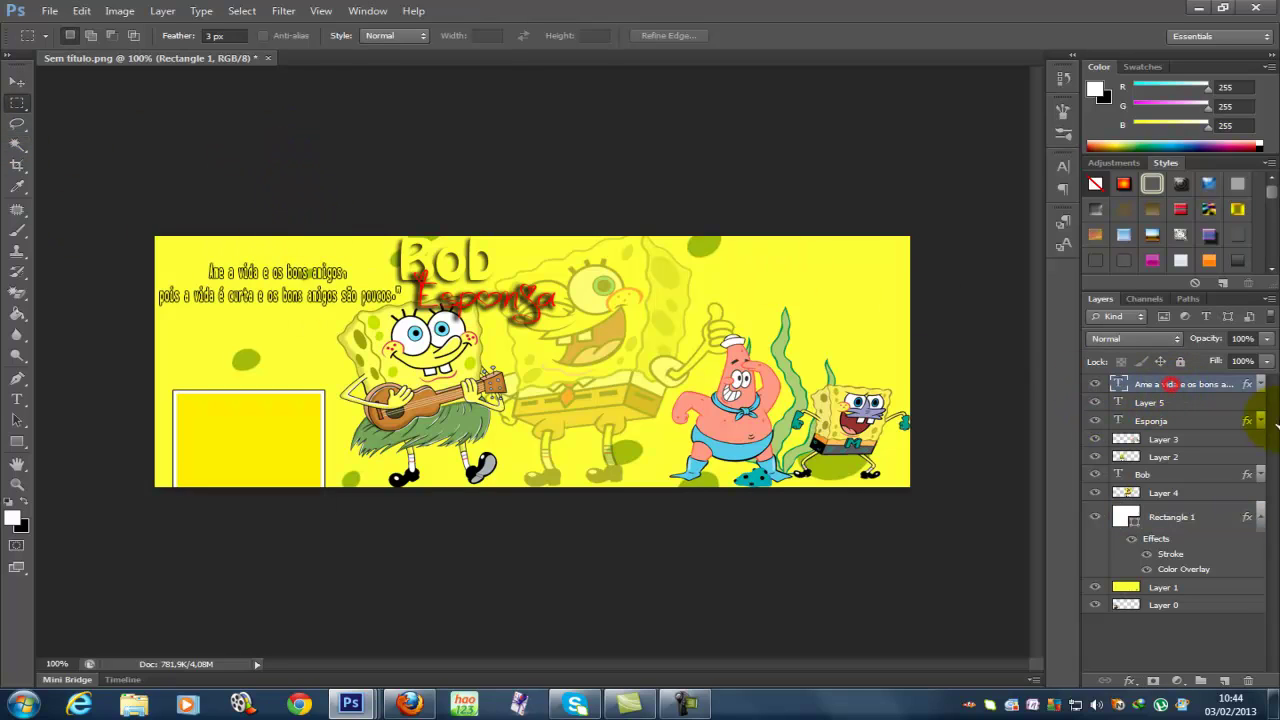
pyautogui.click(1261, 474)
pyautogui.click(1261, 420)
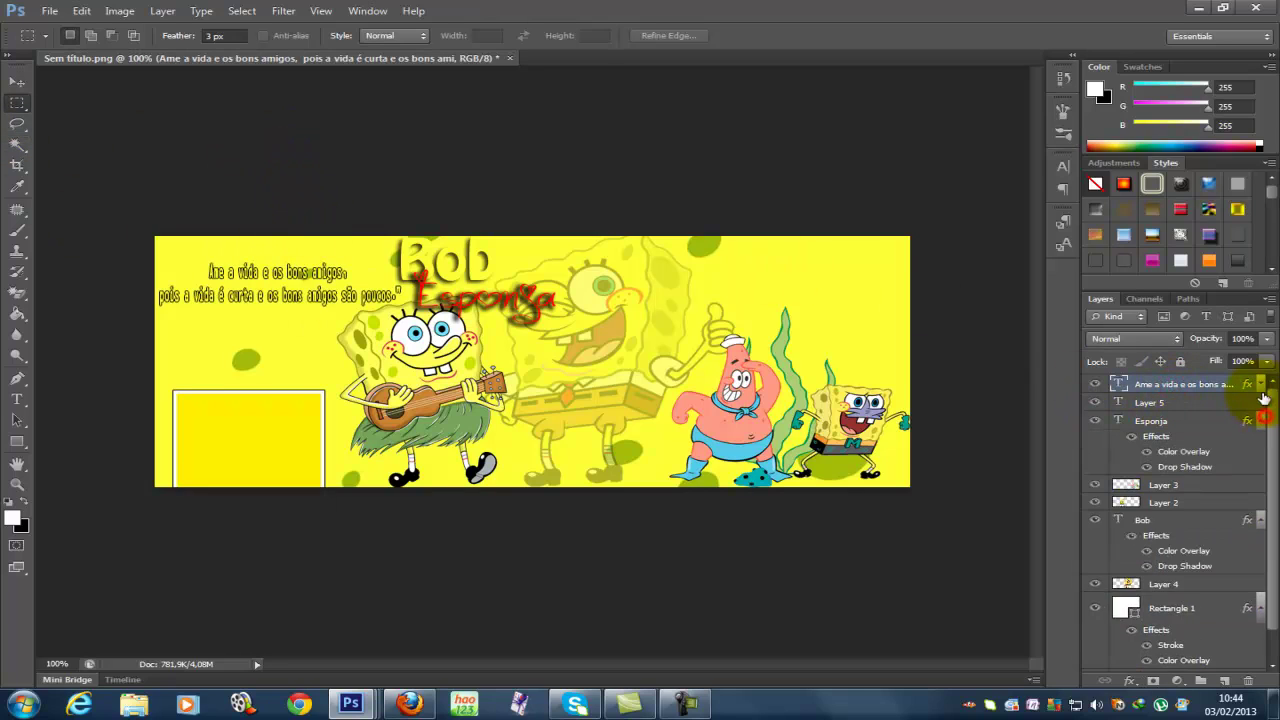
pyautogui.click(1261, 384)
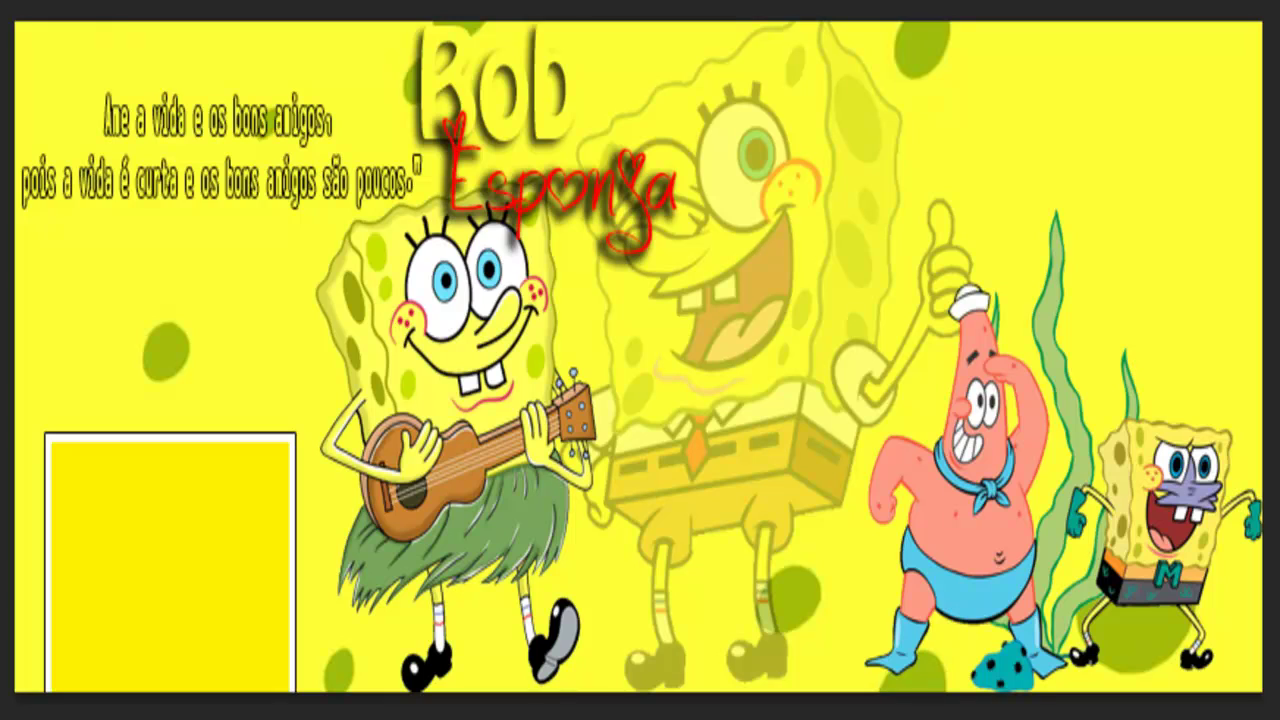
pyautogui.moveTo(728, 355); pyautogui.dragTo(745, 428)
pyautogui.click(533, 660)
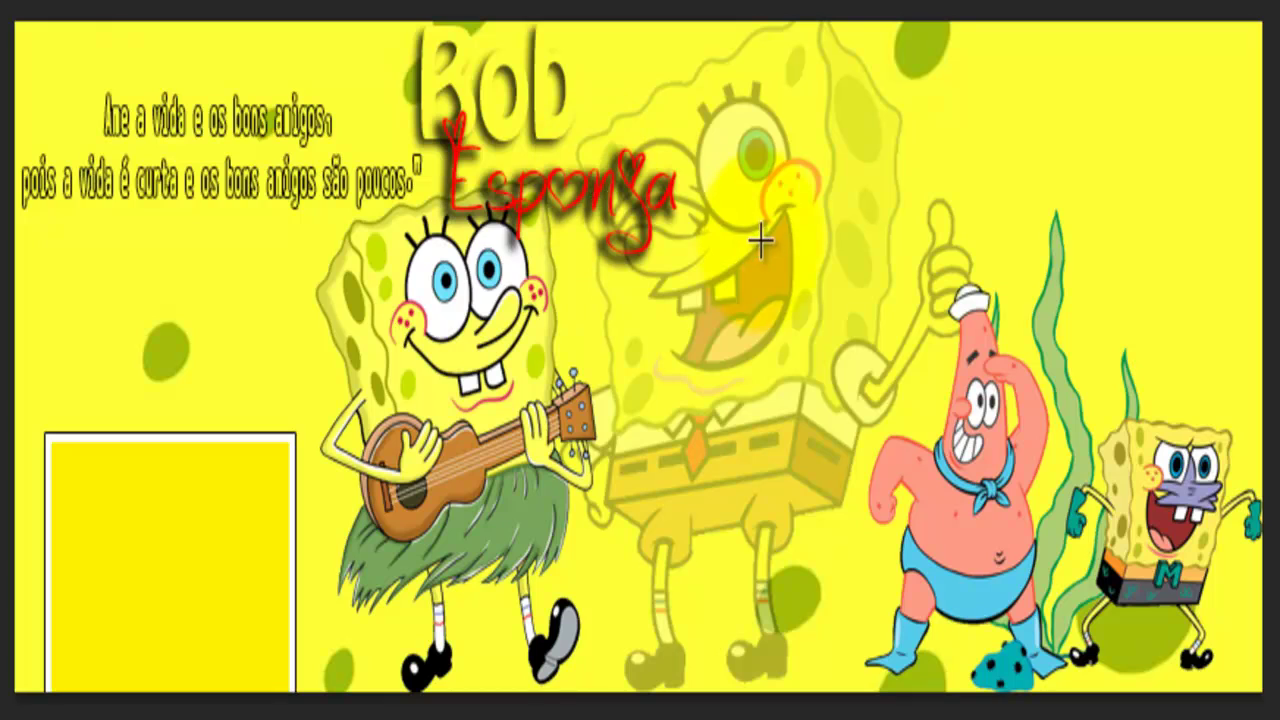